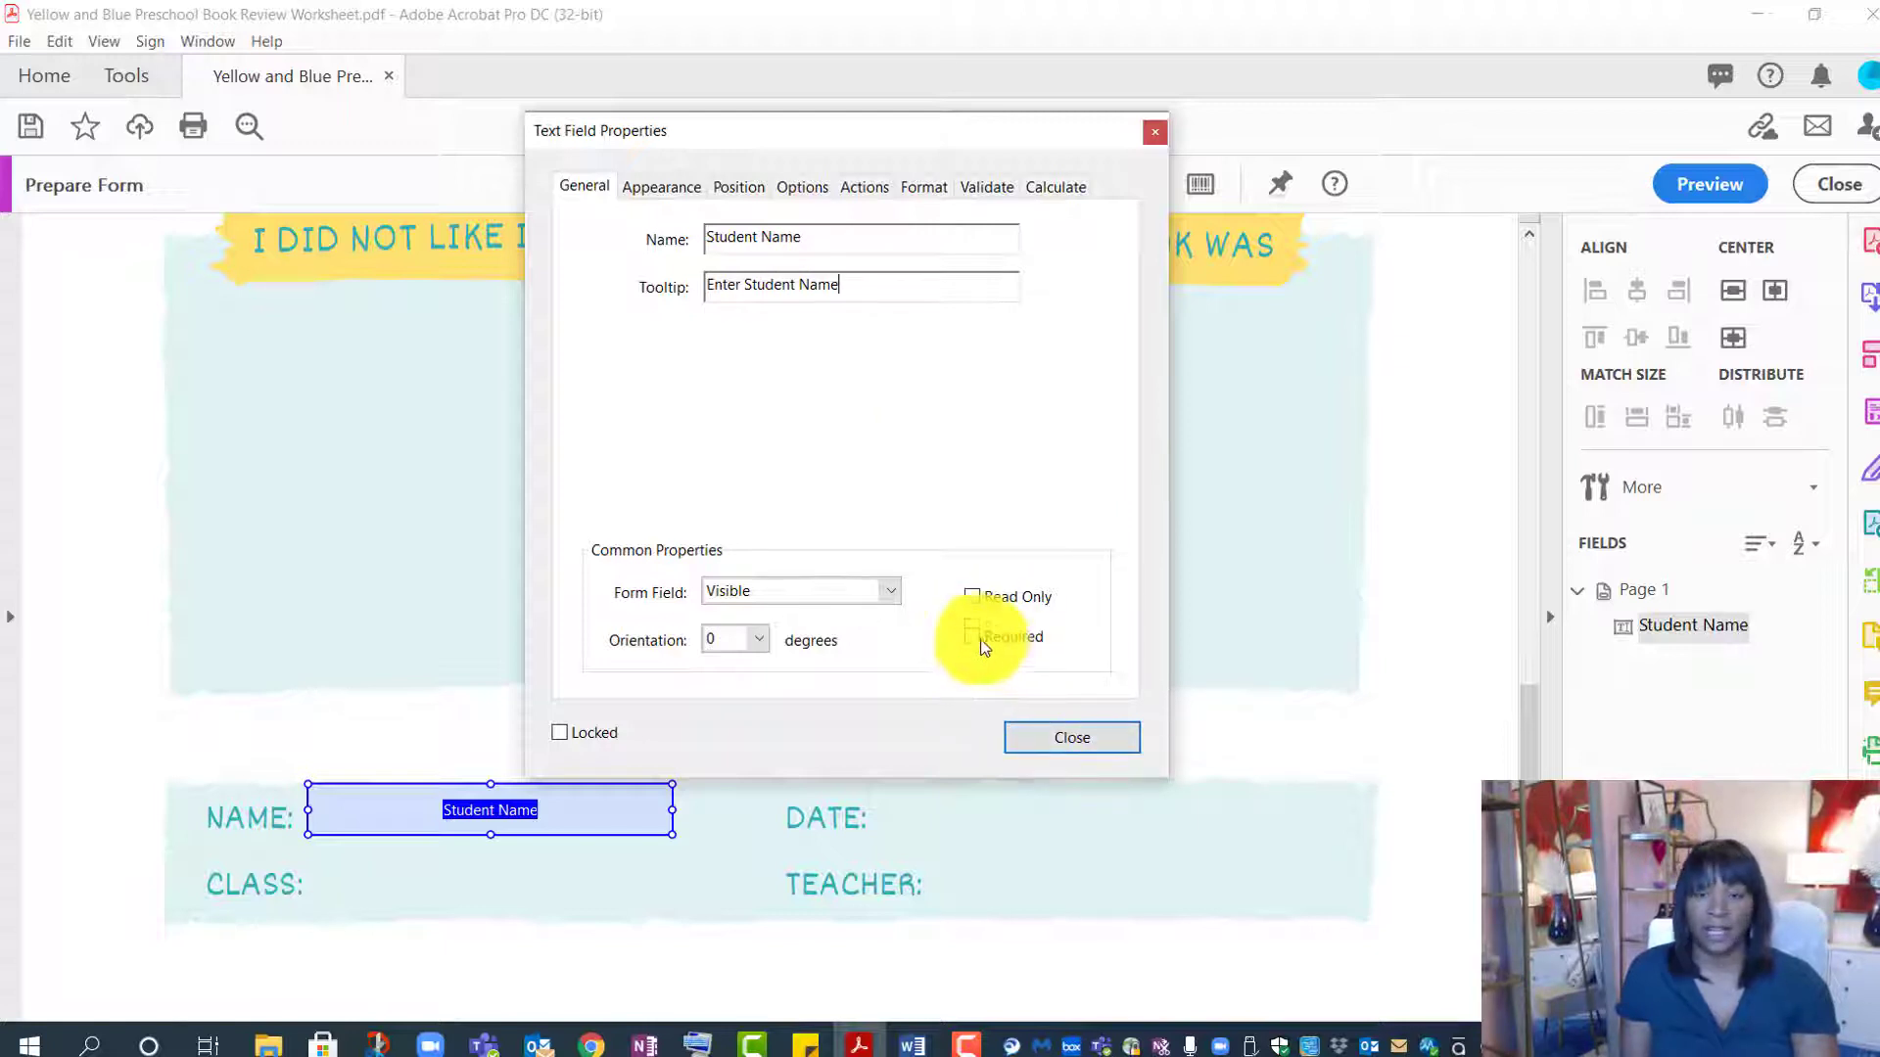
- Add a dropdown field named Class Period beside CLASS
left_click(1067, 746)
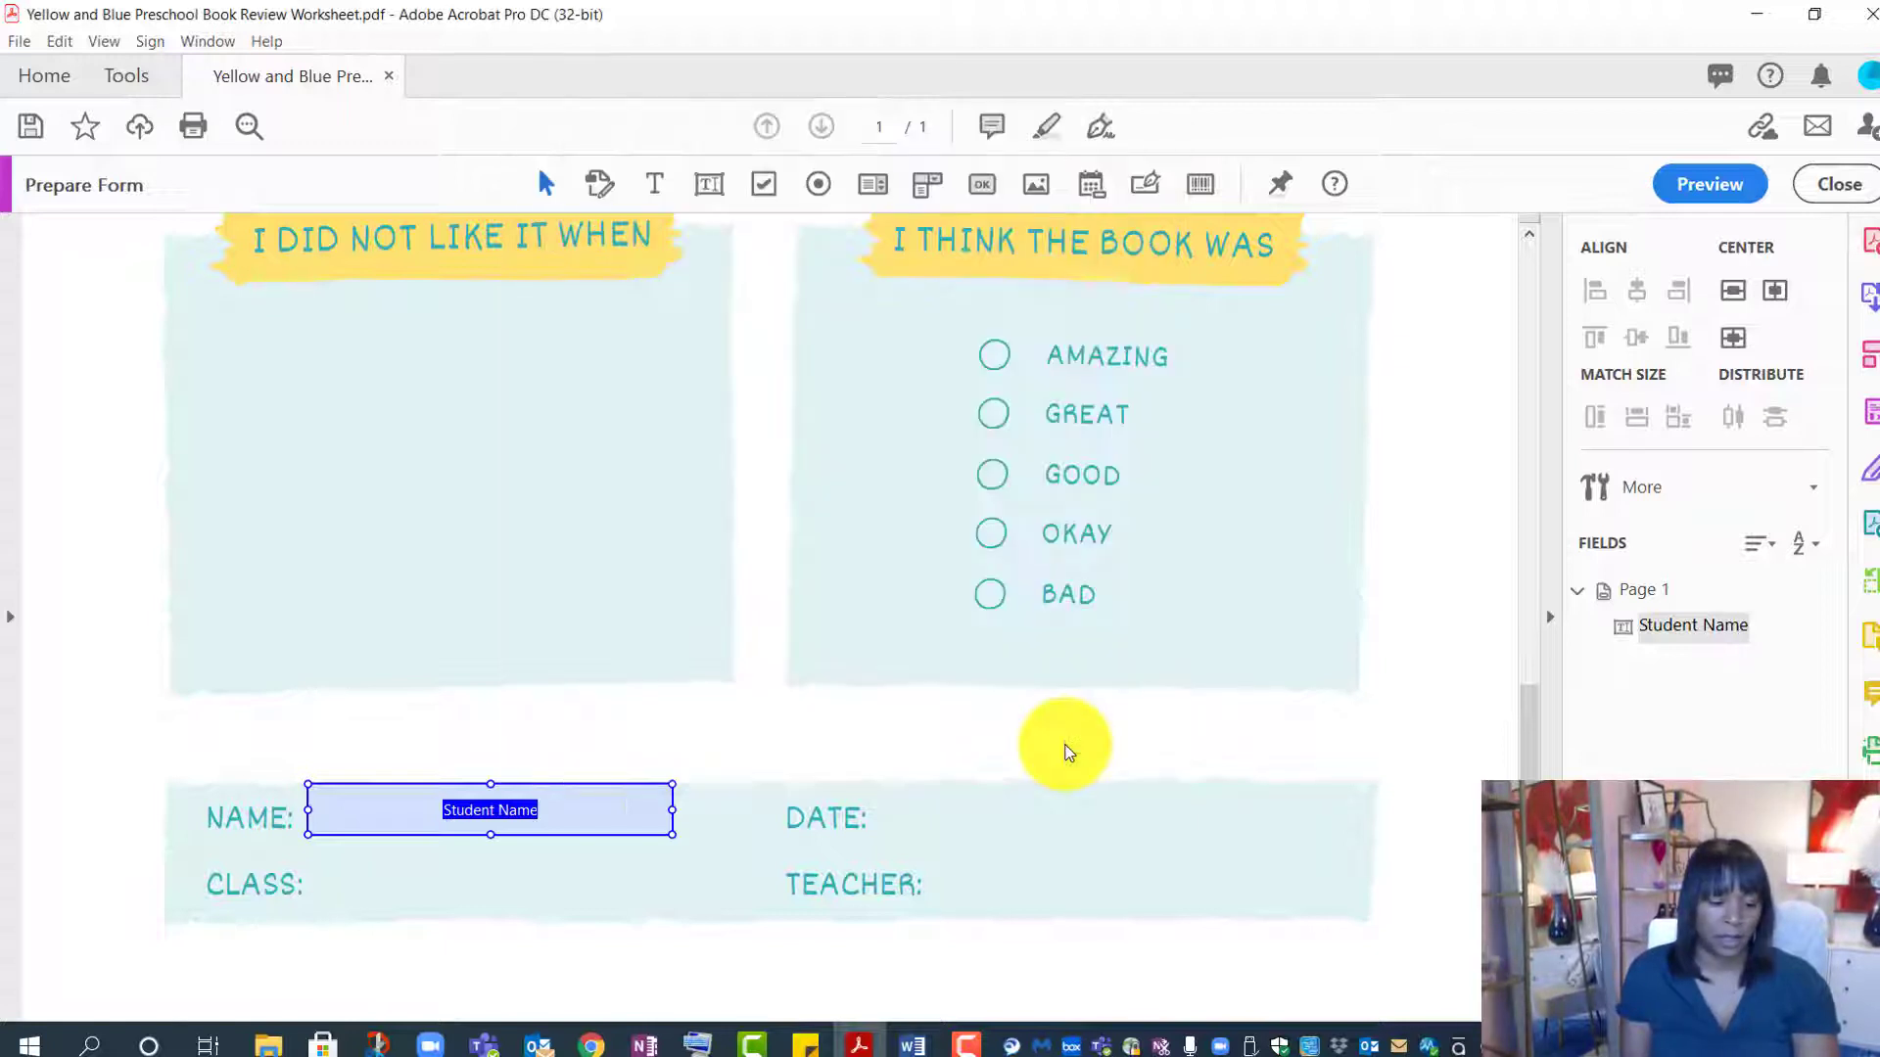
left_click(1061, 742)
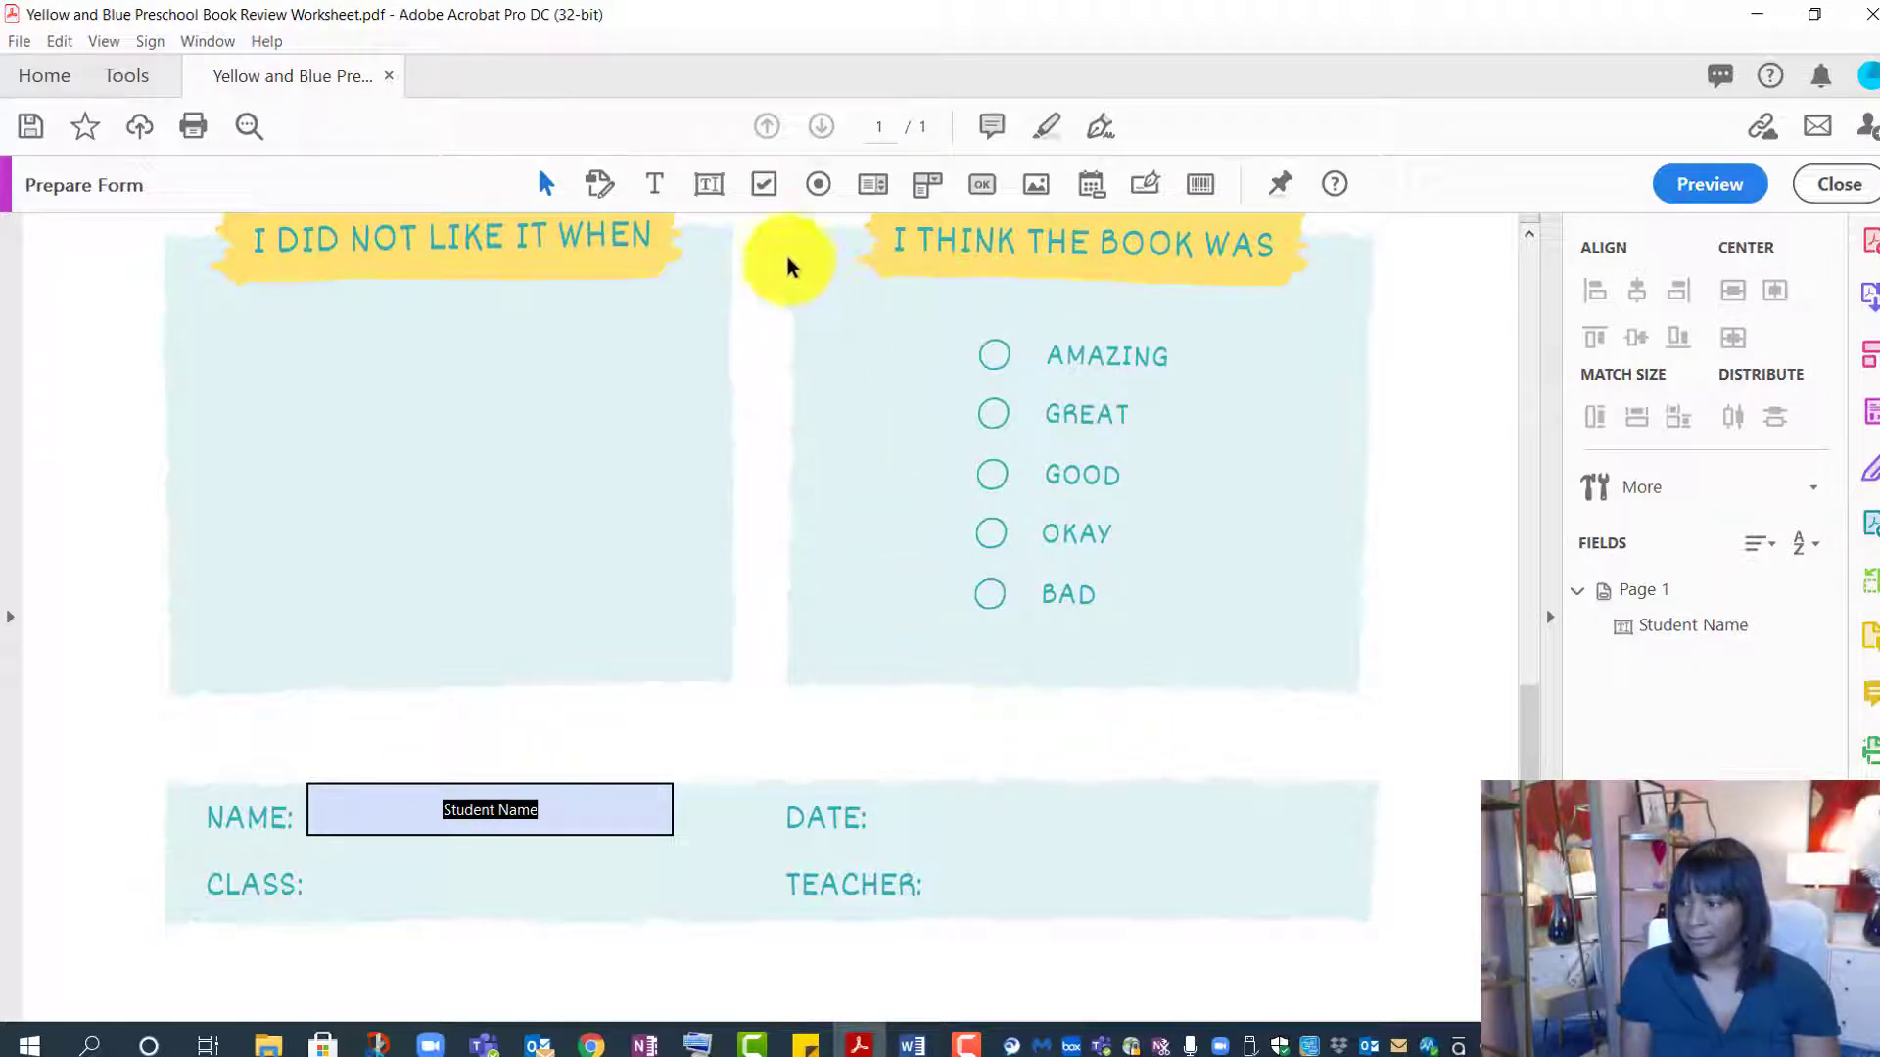
left_click(925, 186)
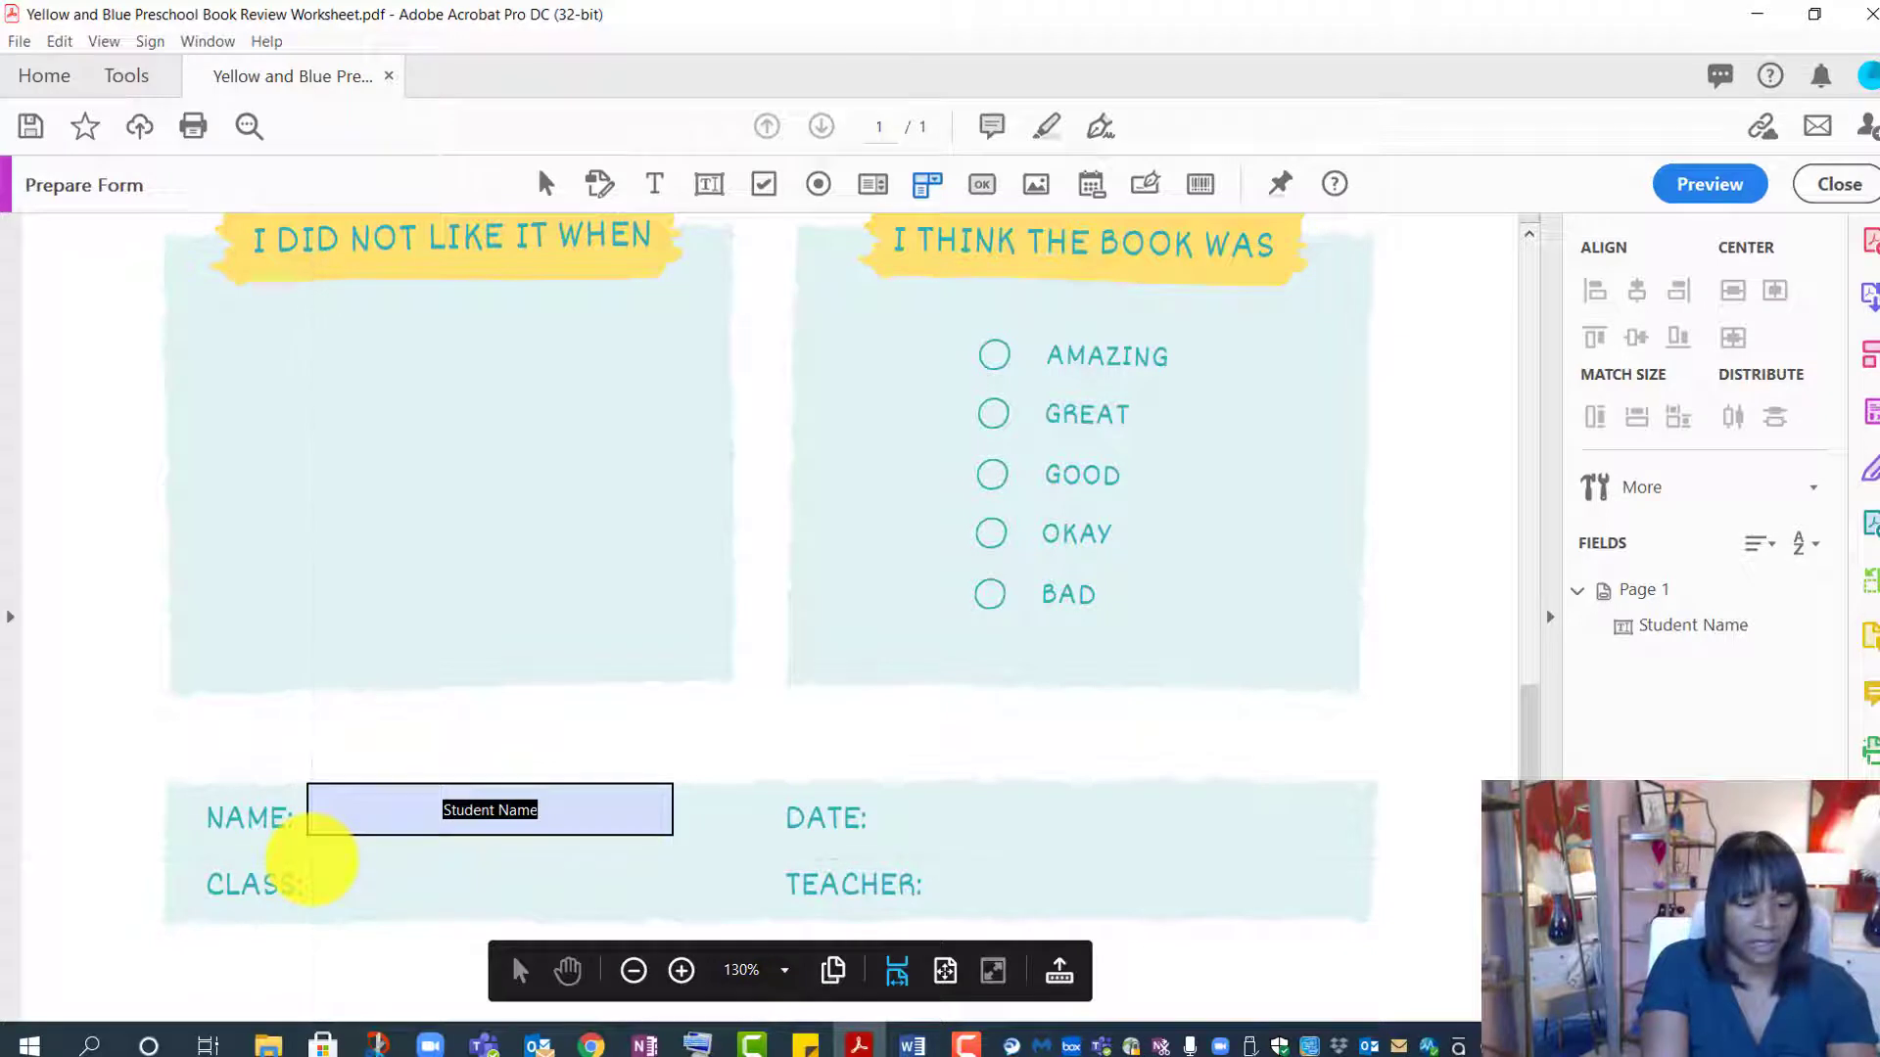
left_click(315, 860)
type("Class Period")
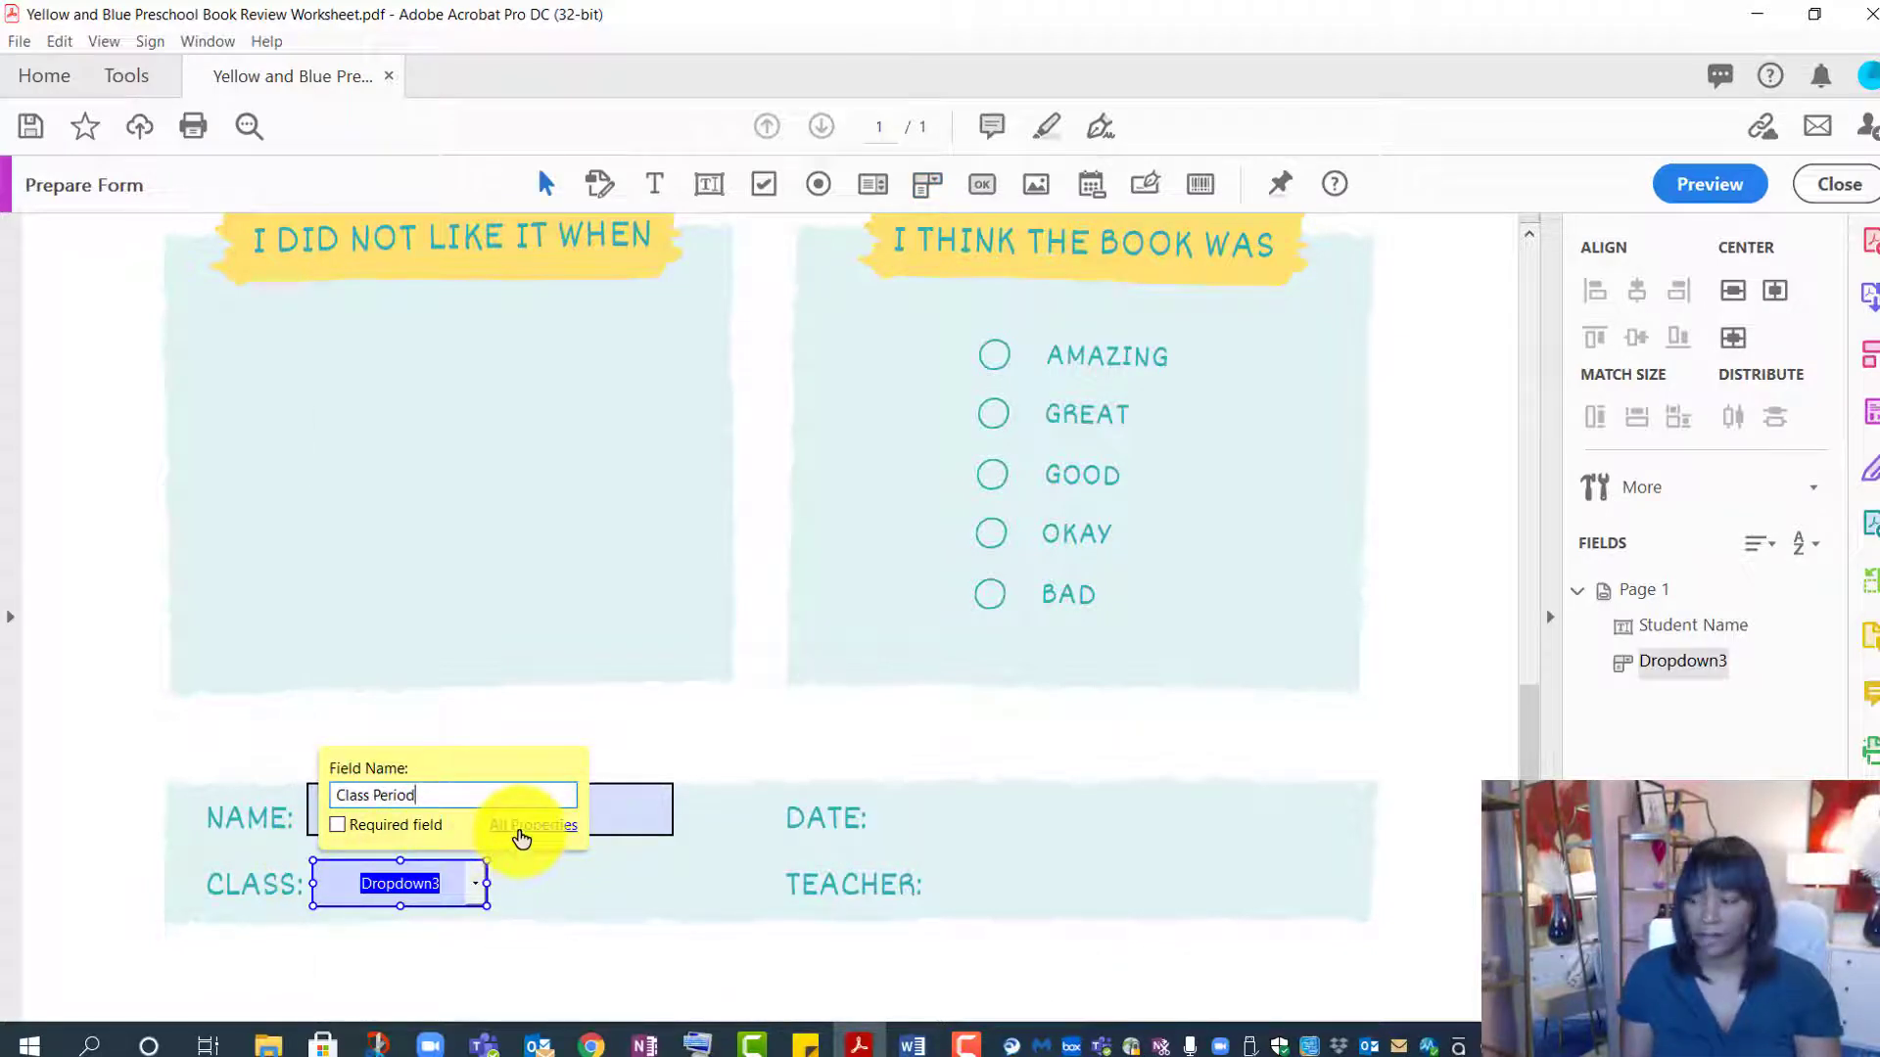
- Give the Class Period dropdown the tooltip 'Select class period'
left_click(522, 830)
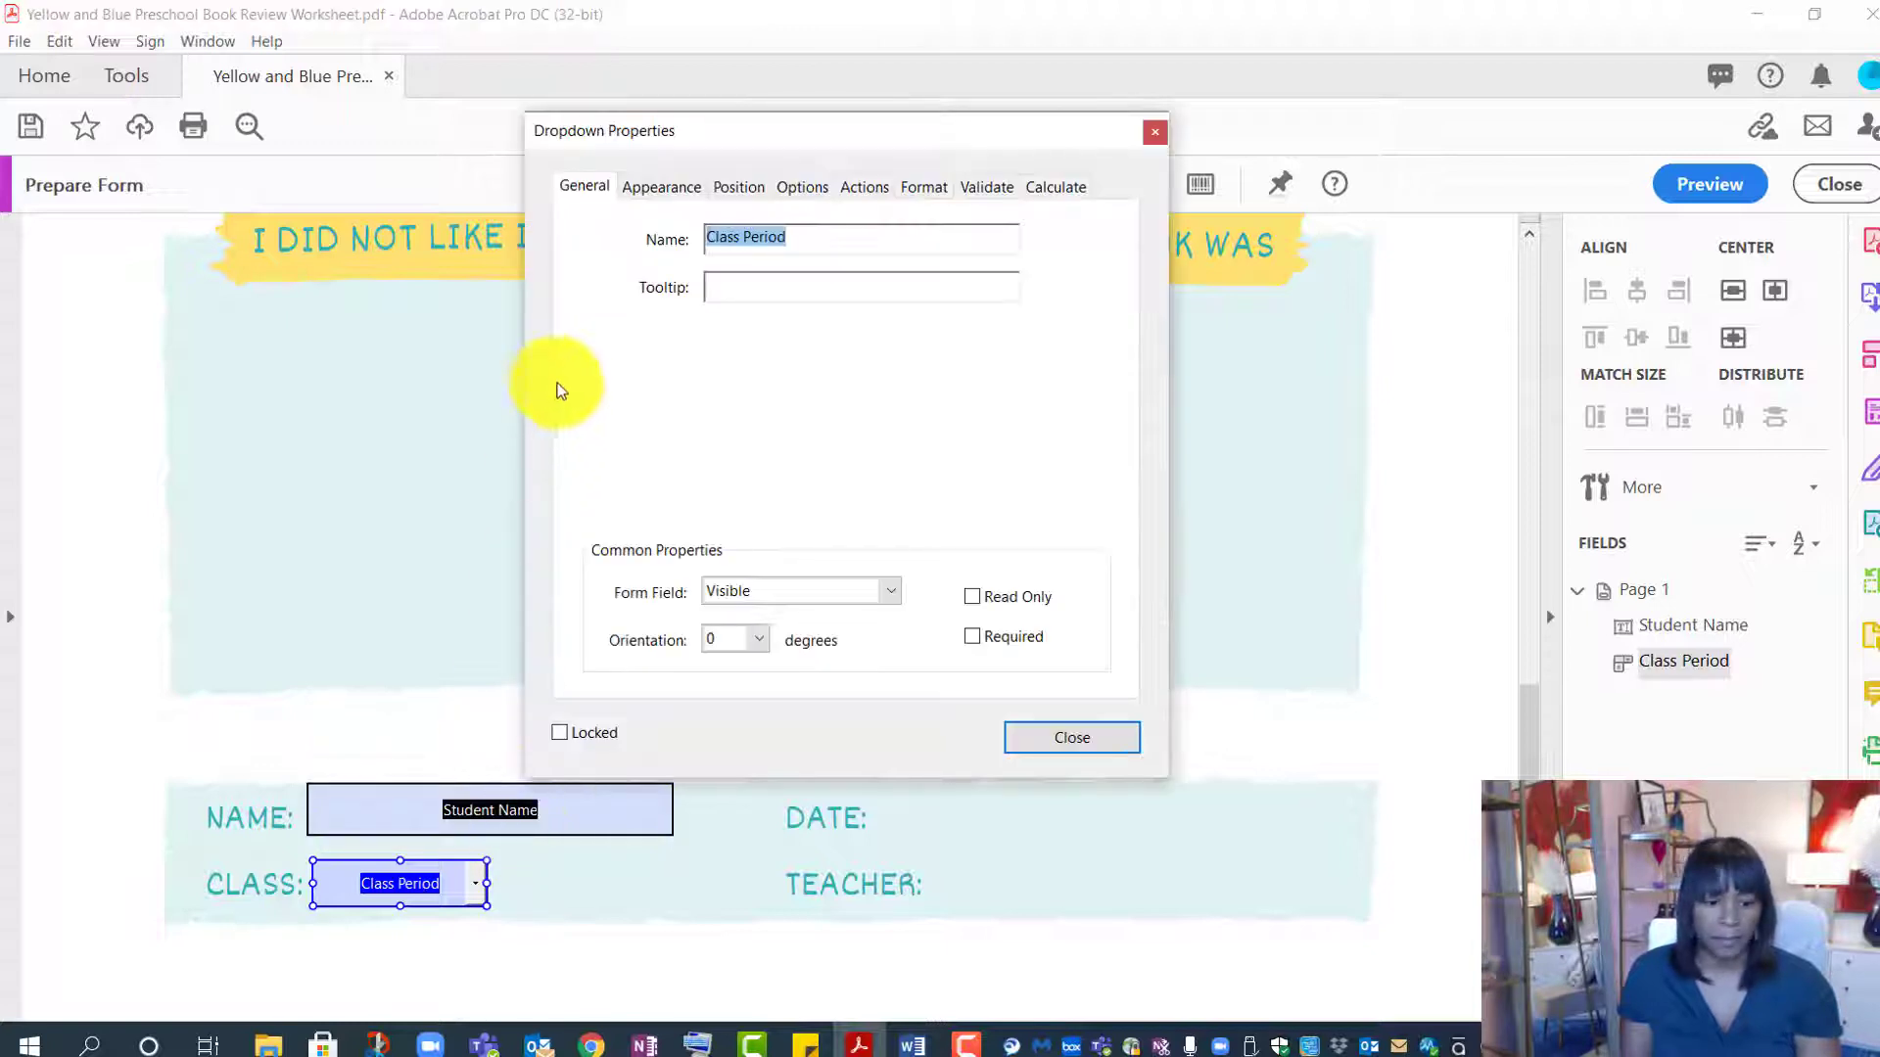
left_click(738, 290)
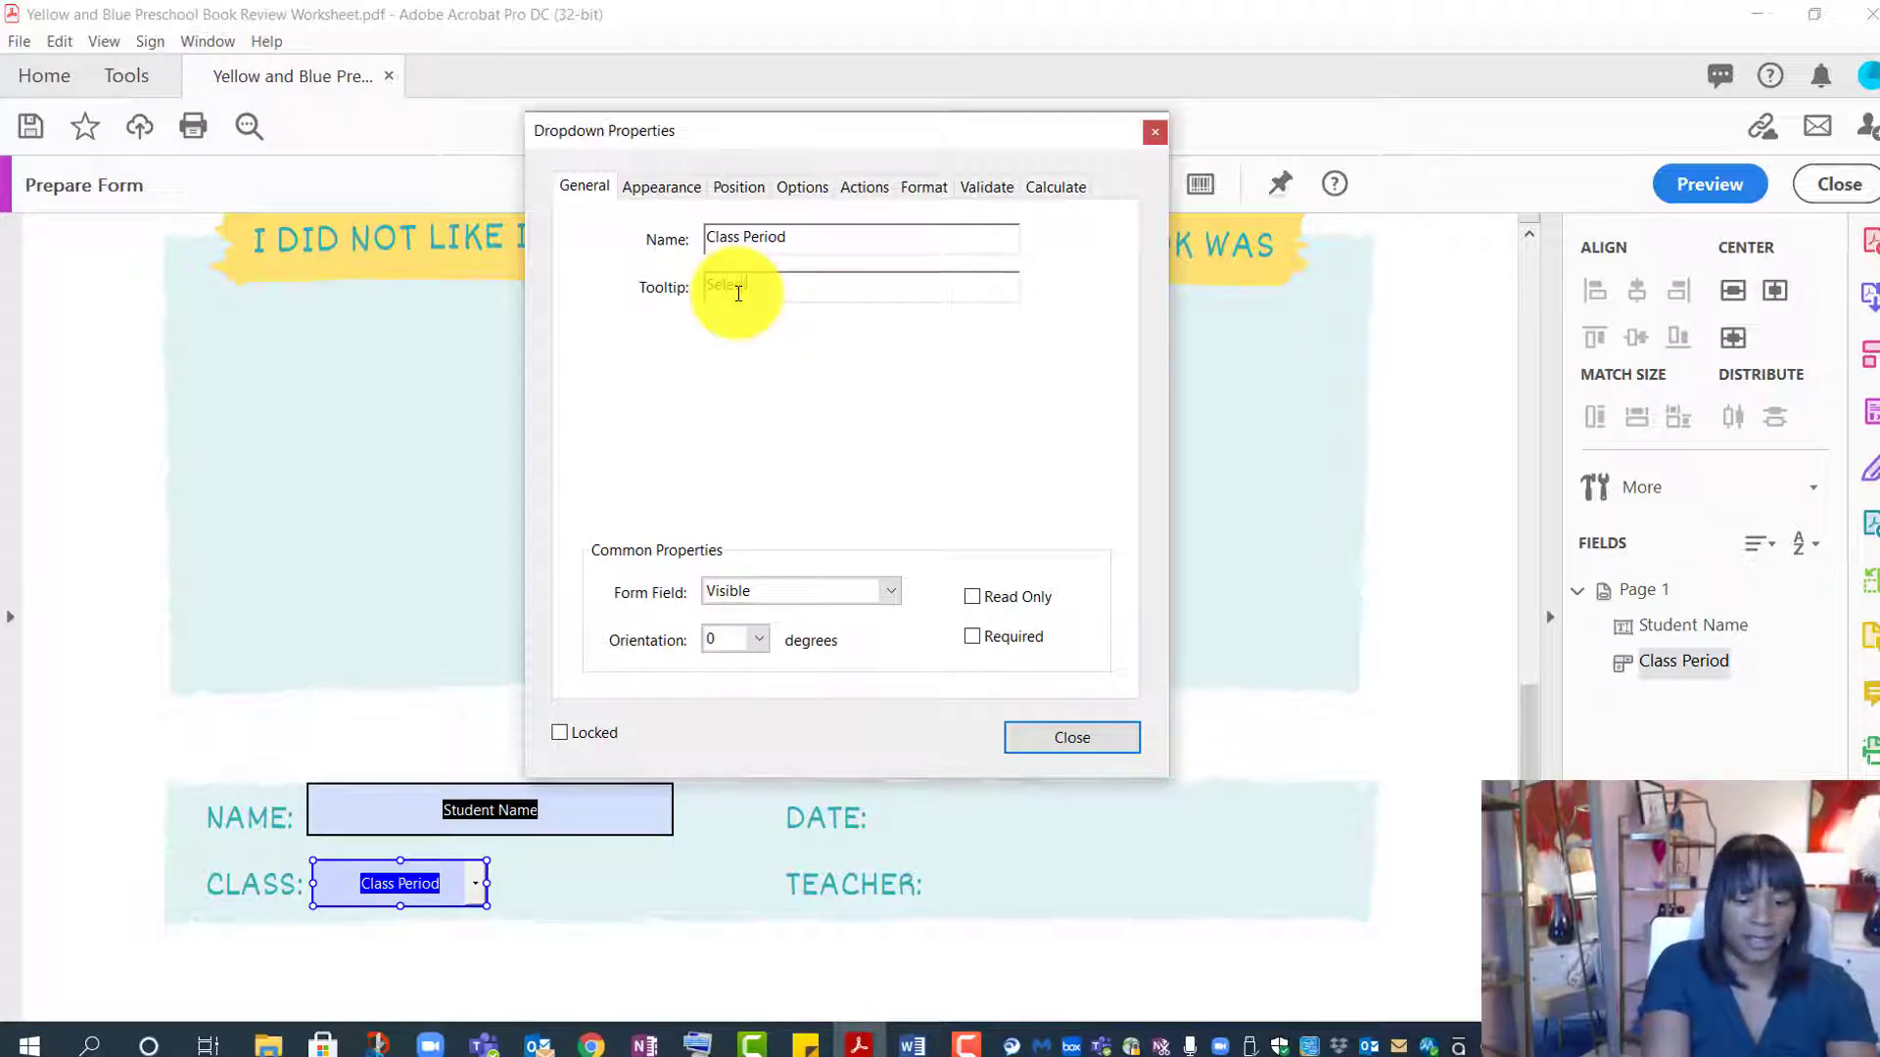
type("Select class period")
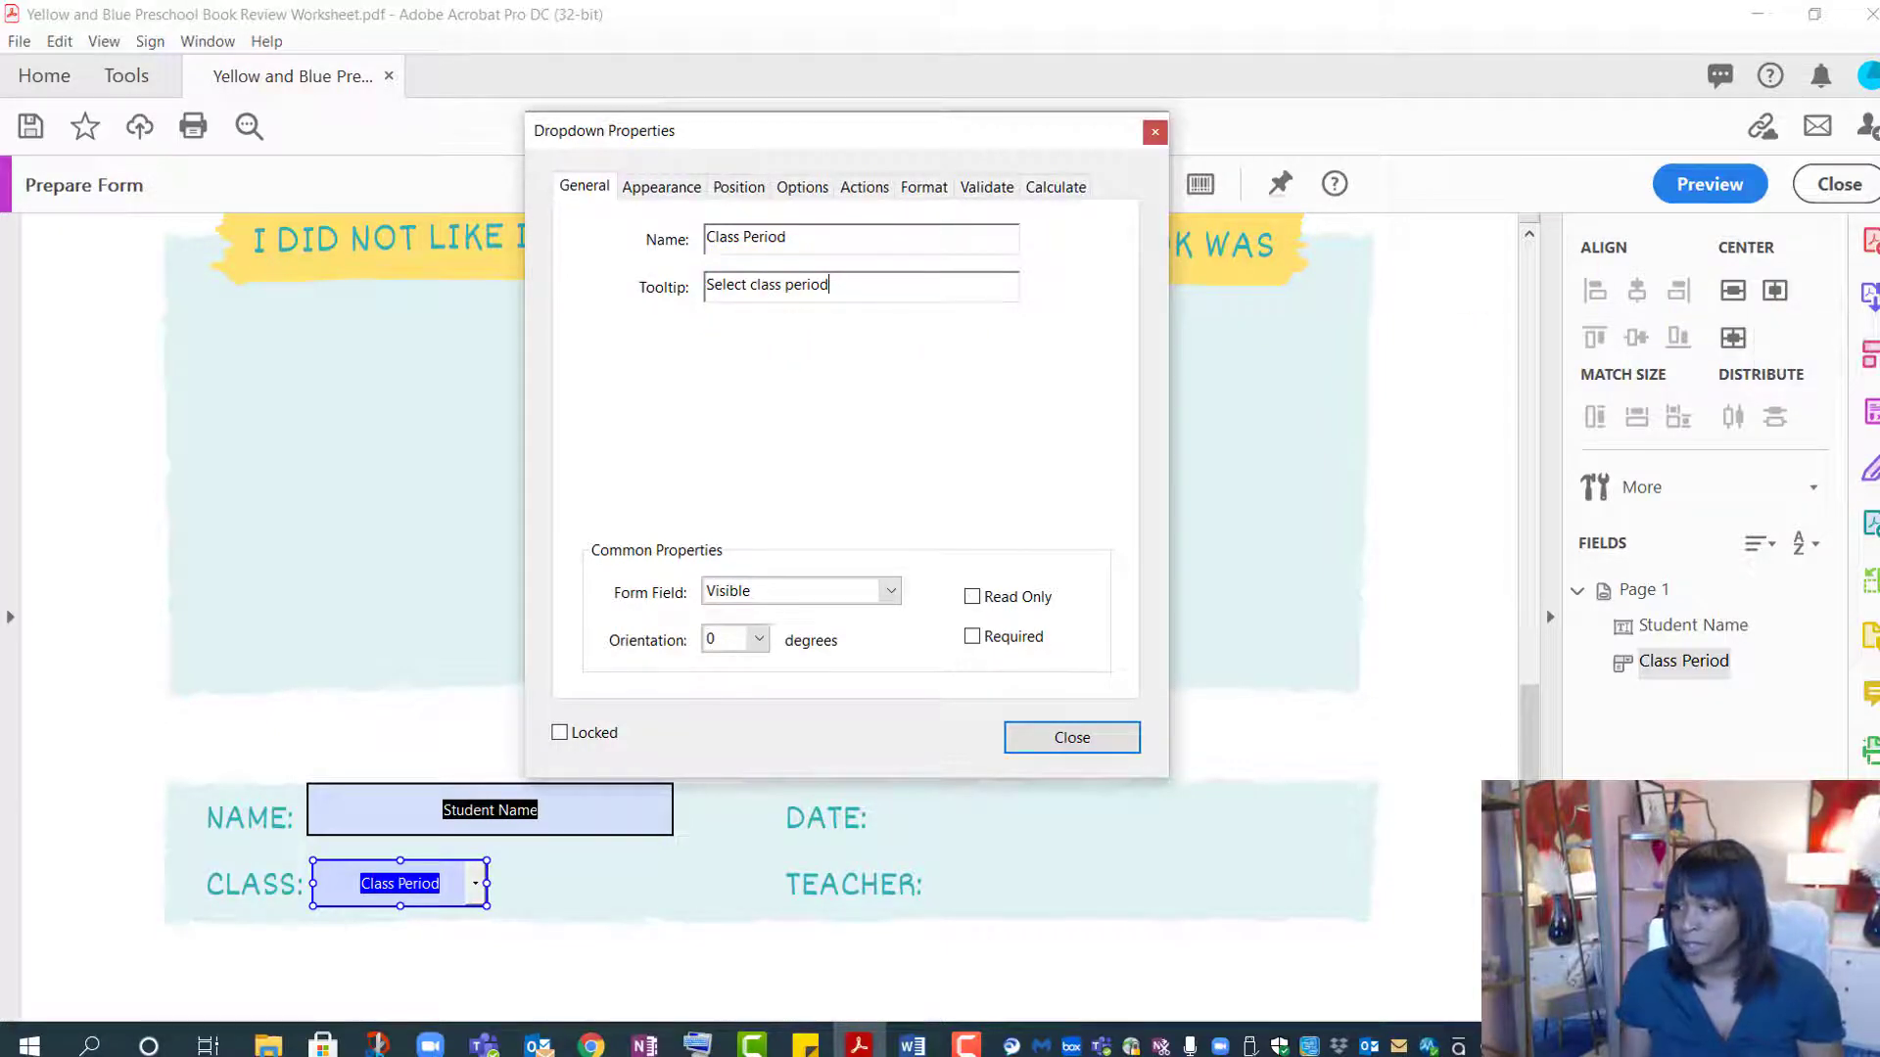
double_click(830, 288)
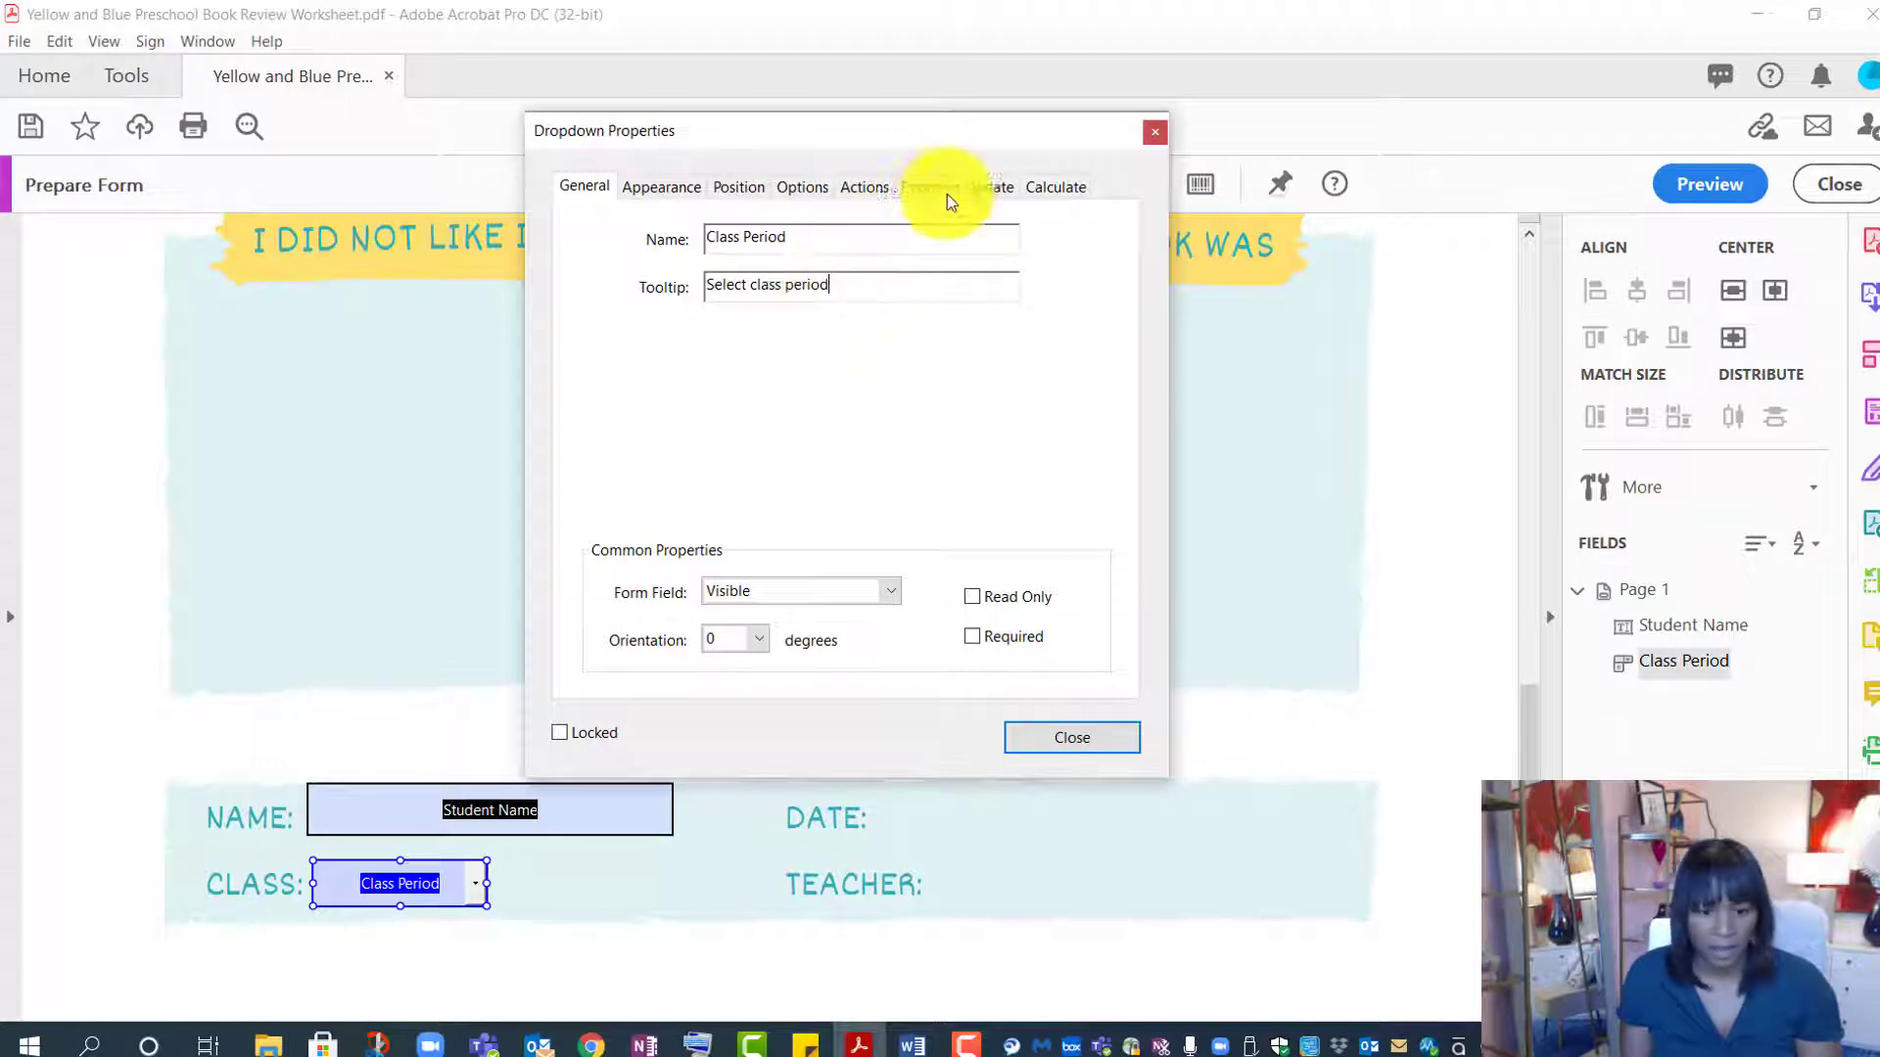
- Add 1st Period, 2nd Period and 3rd Period as the dropdown's choices
left_click(814, 190)
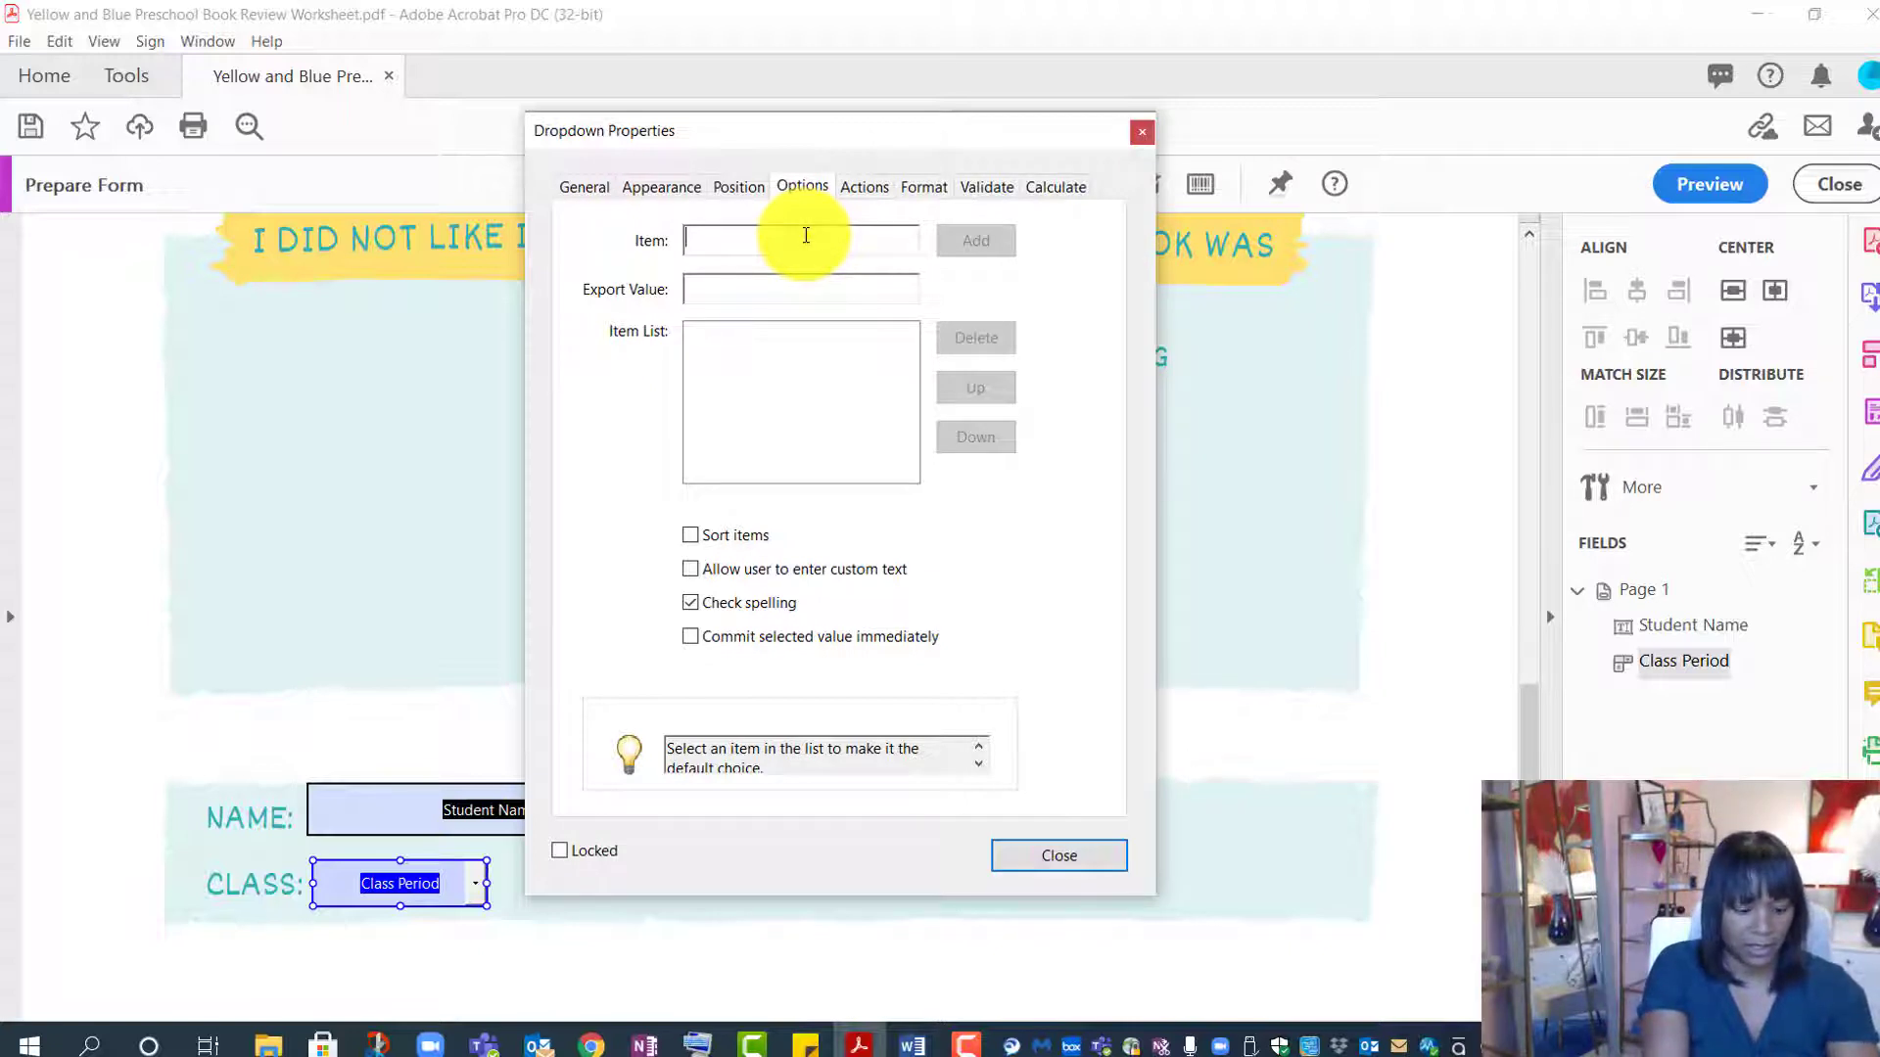
type("1st Period")
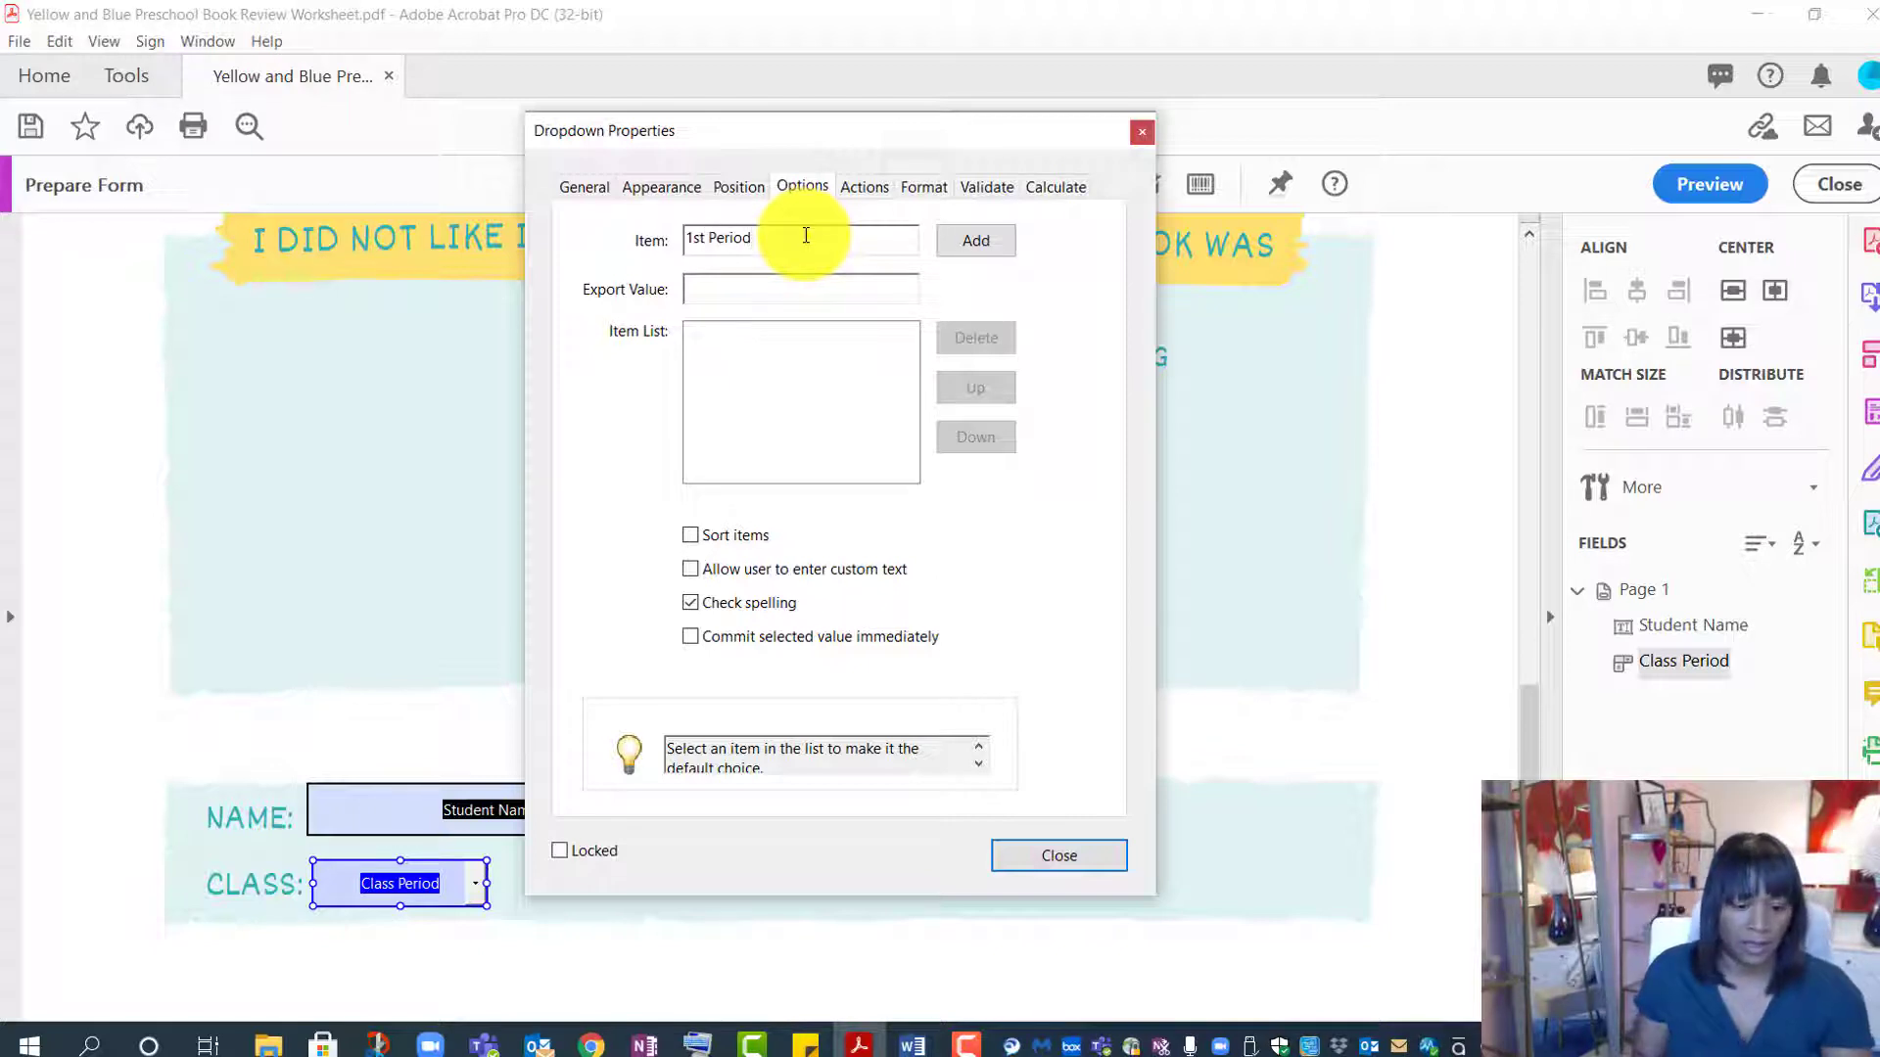
left_click(976, 240)
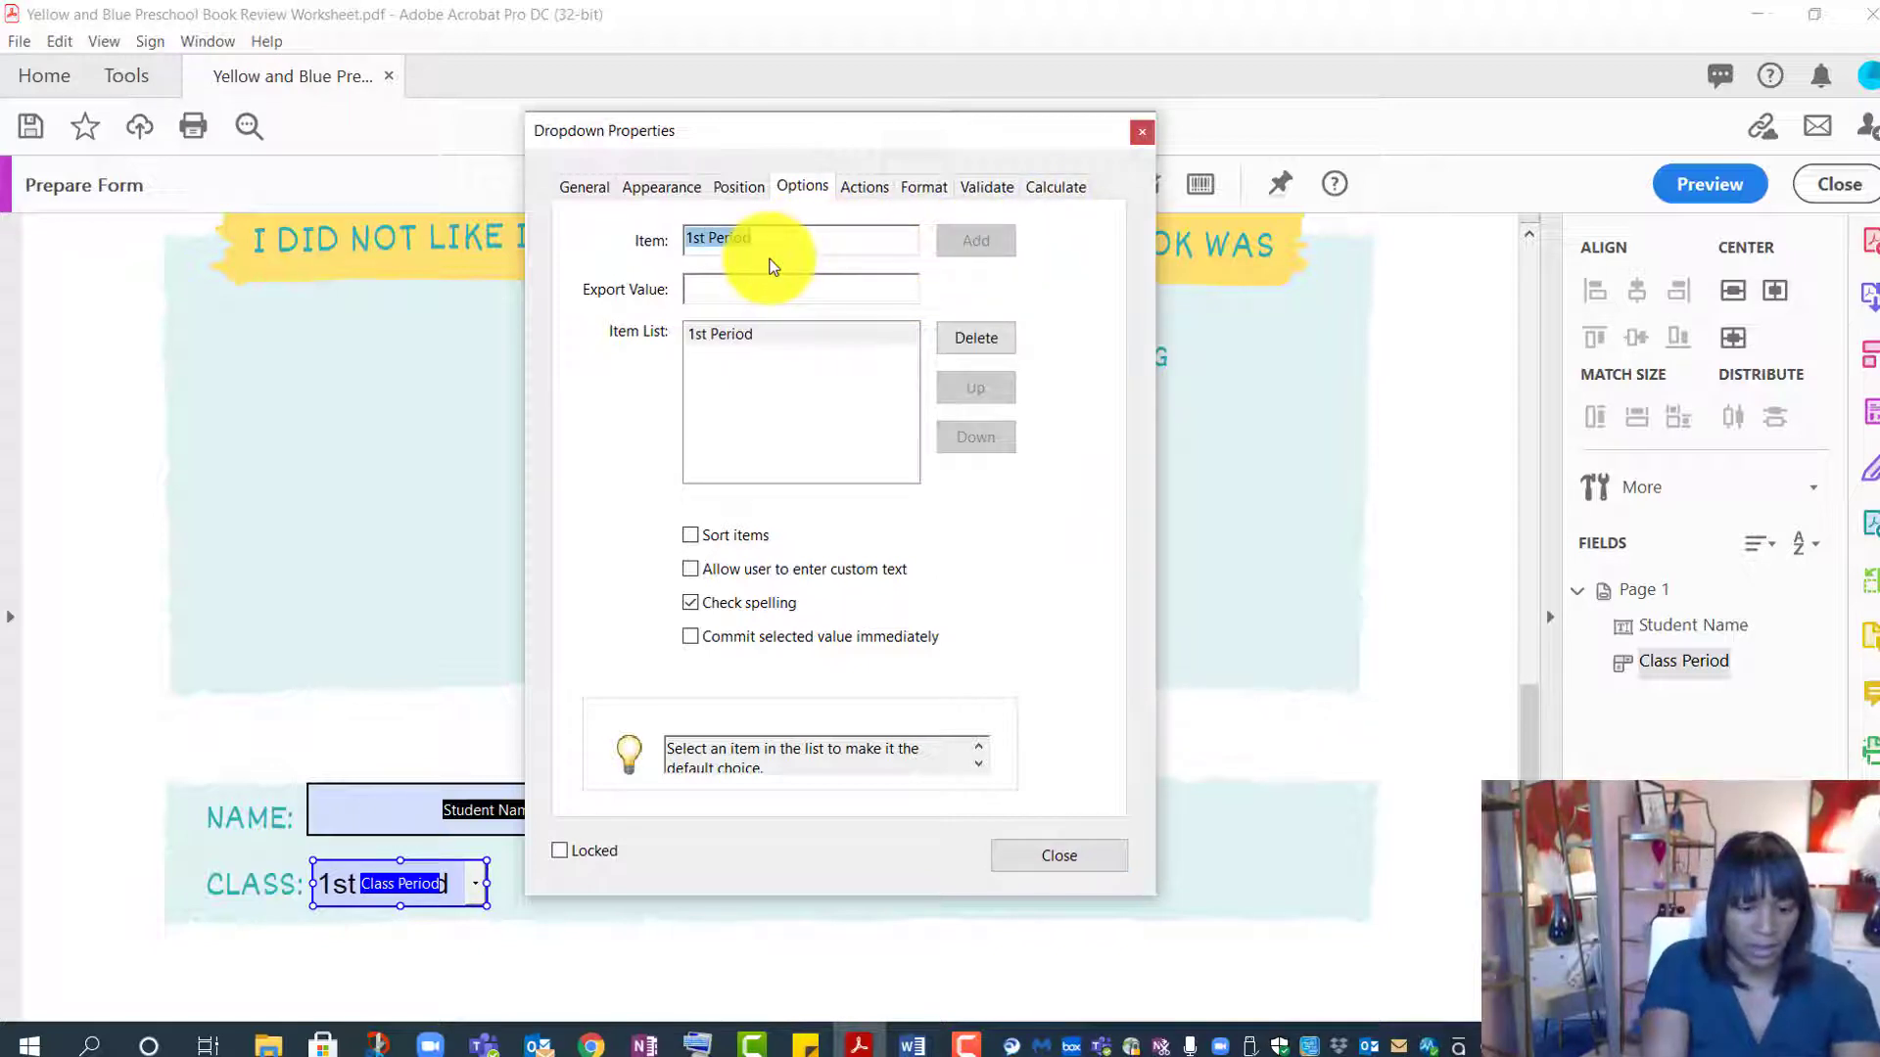
type("@nd")
key("BackSpace")
key("BackSpace")
key("BackSpace")
type("2nd")
key("BackSpace")
key("BackSpace")
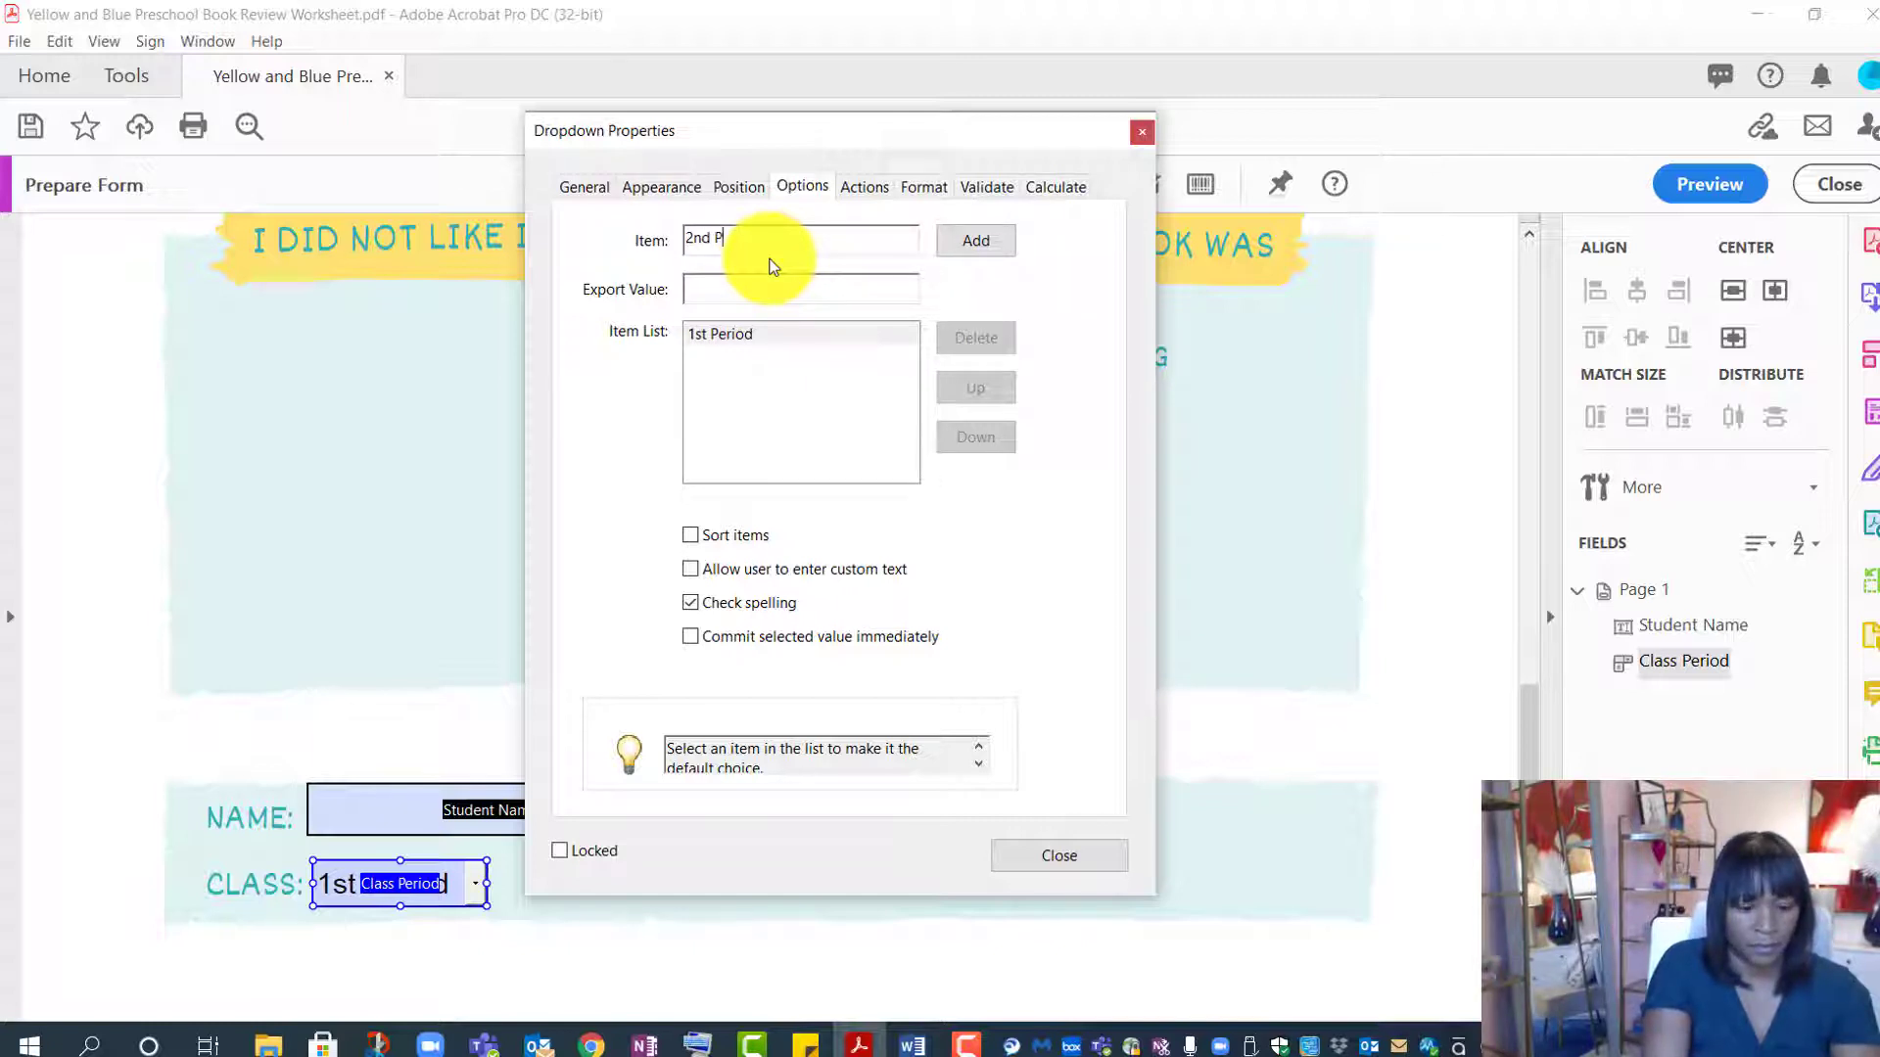
type("d")
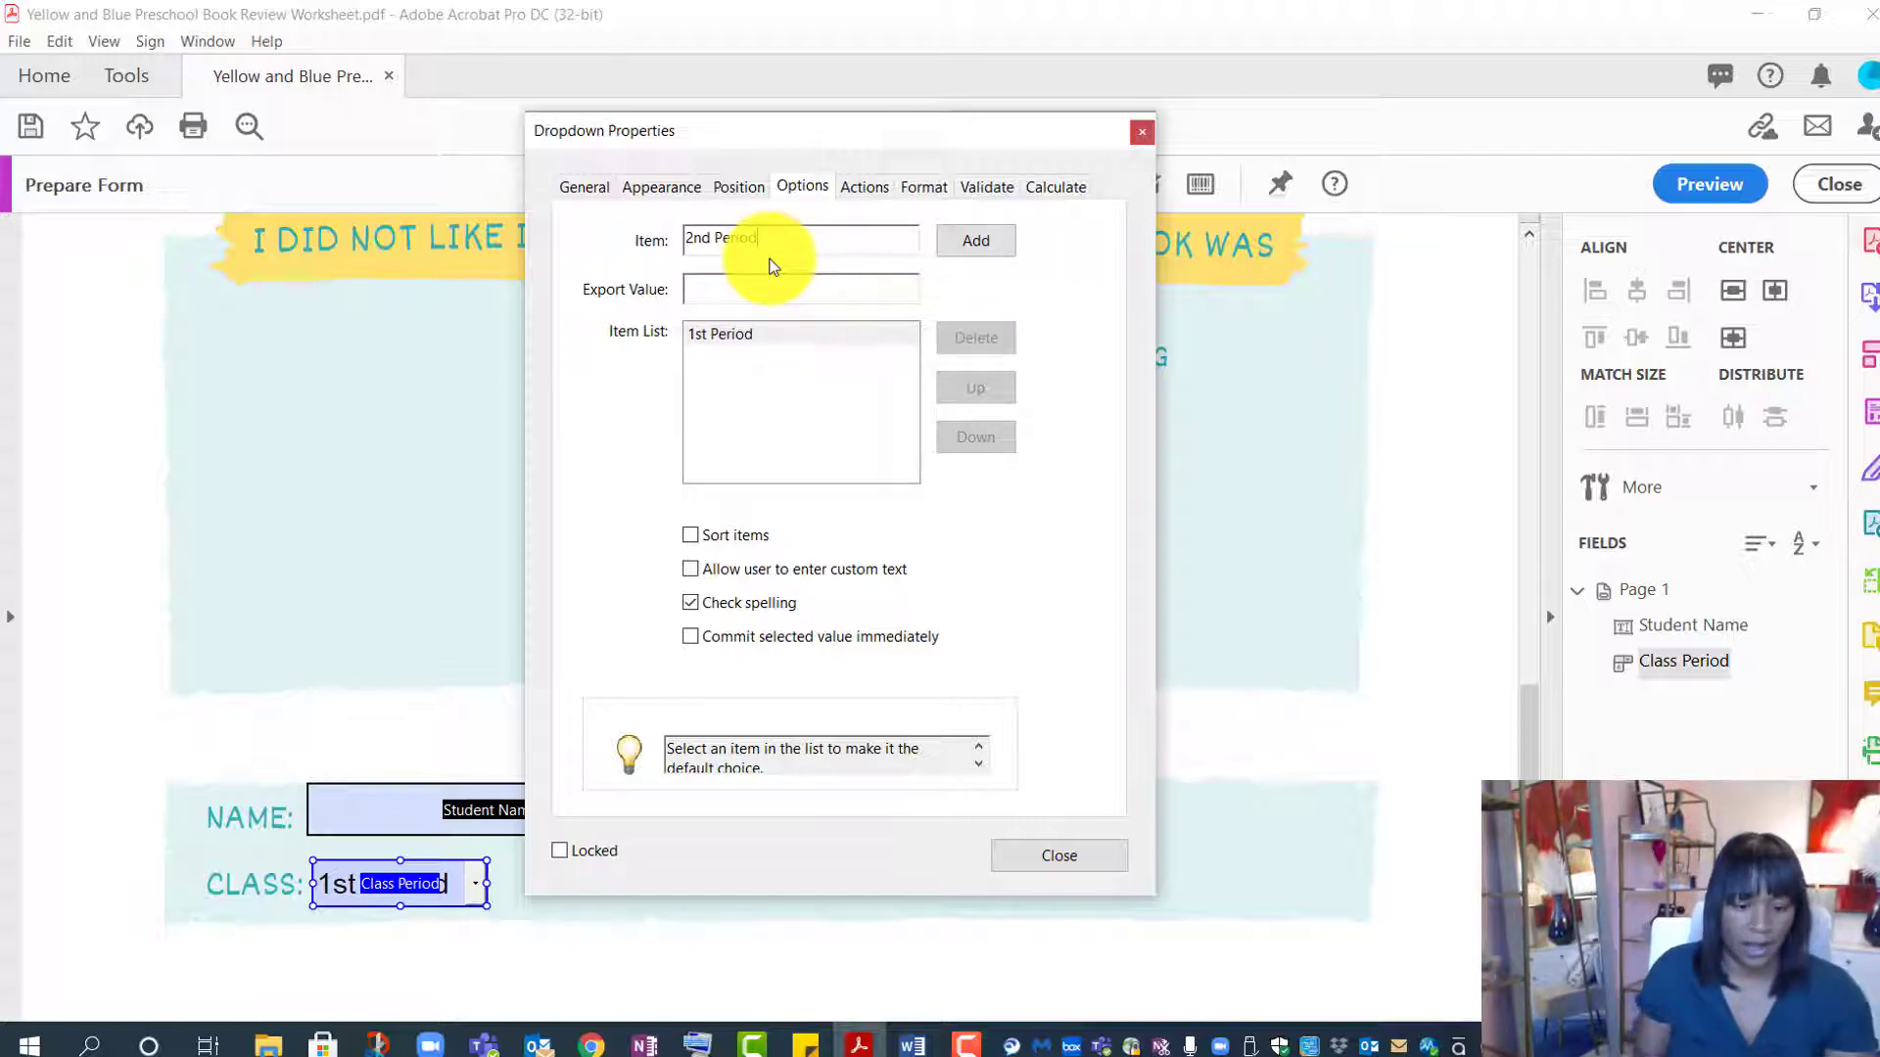
left_click(976, 240)
type("3rd P")
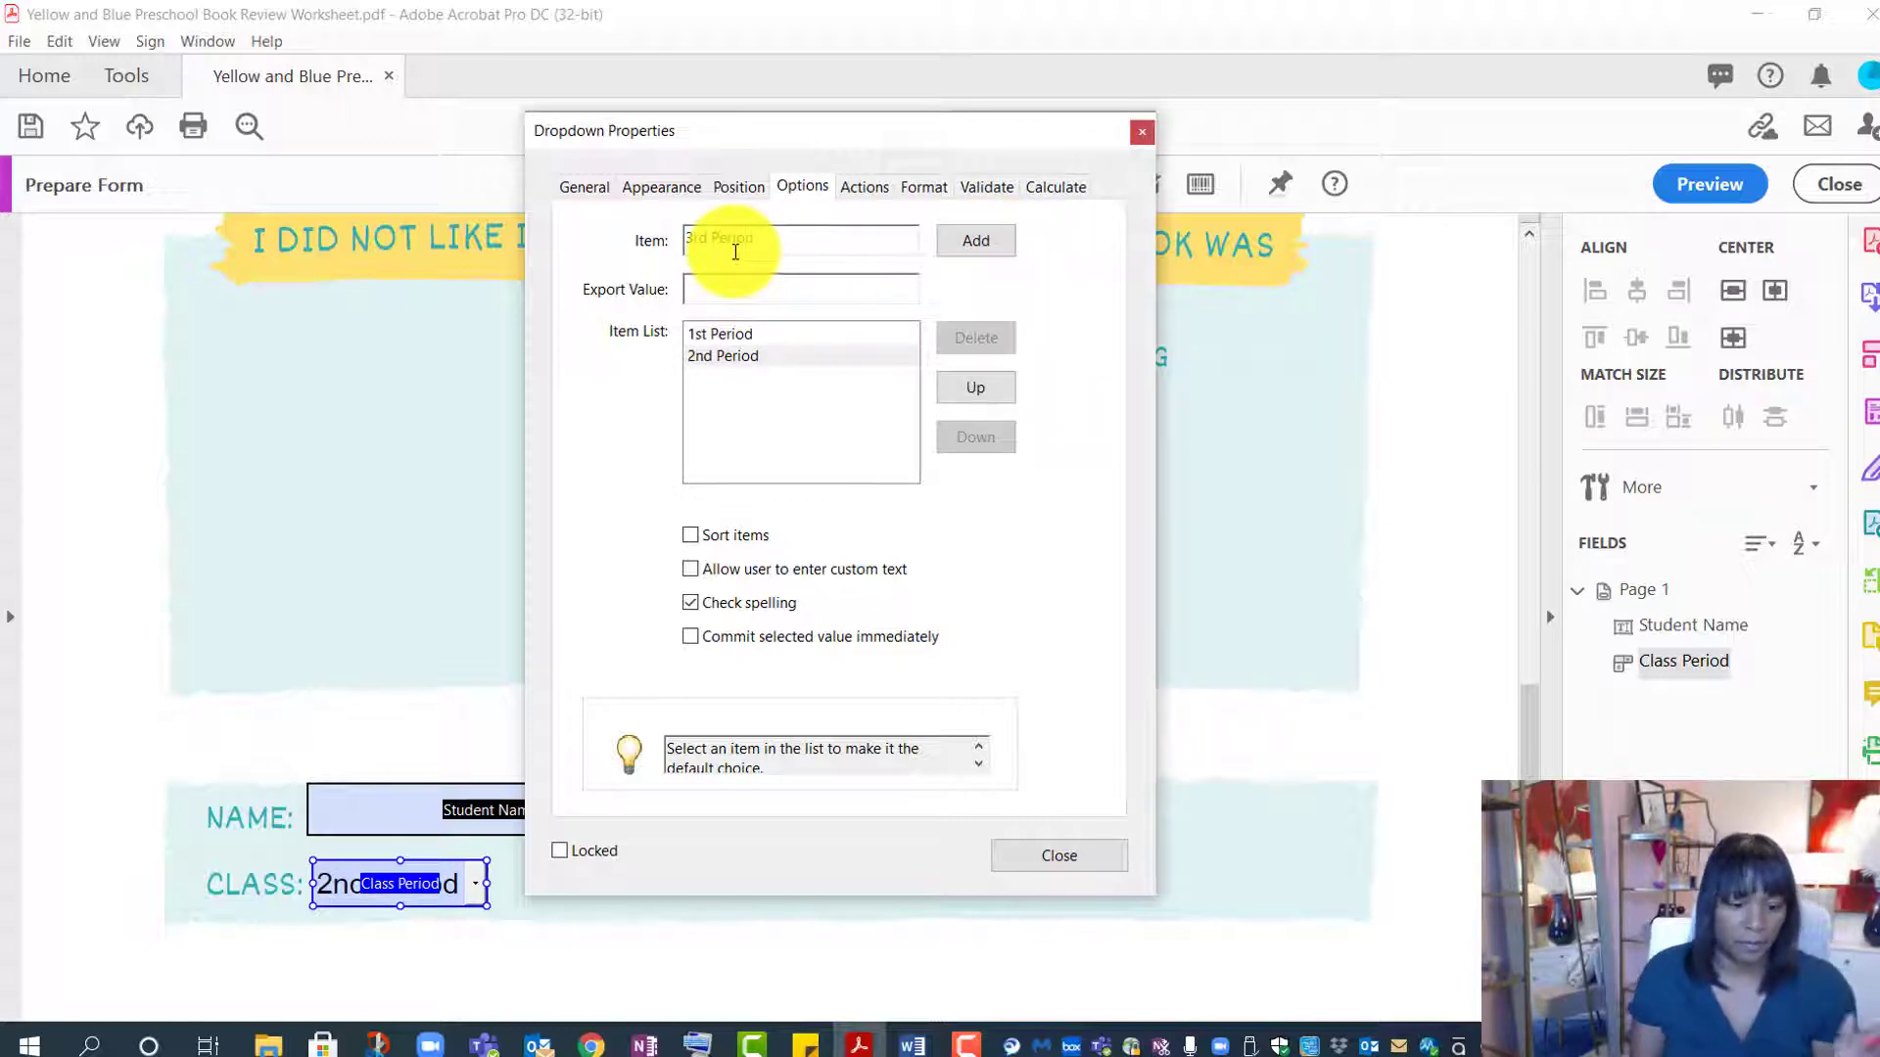
left_click(1008, 233)
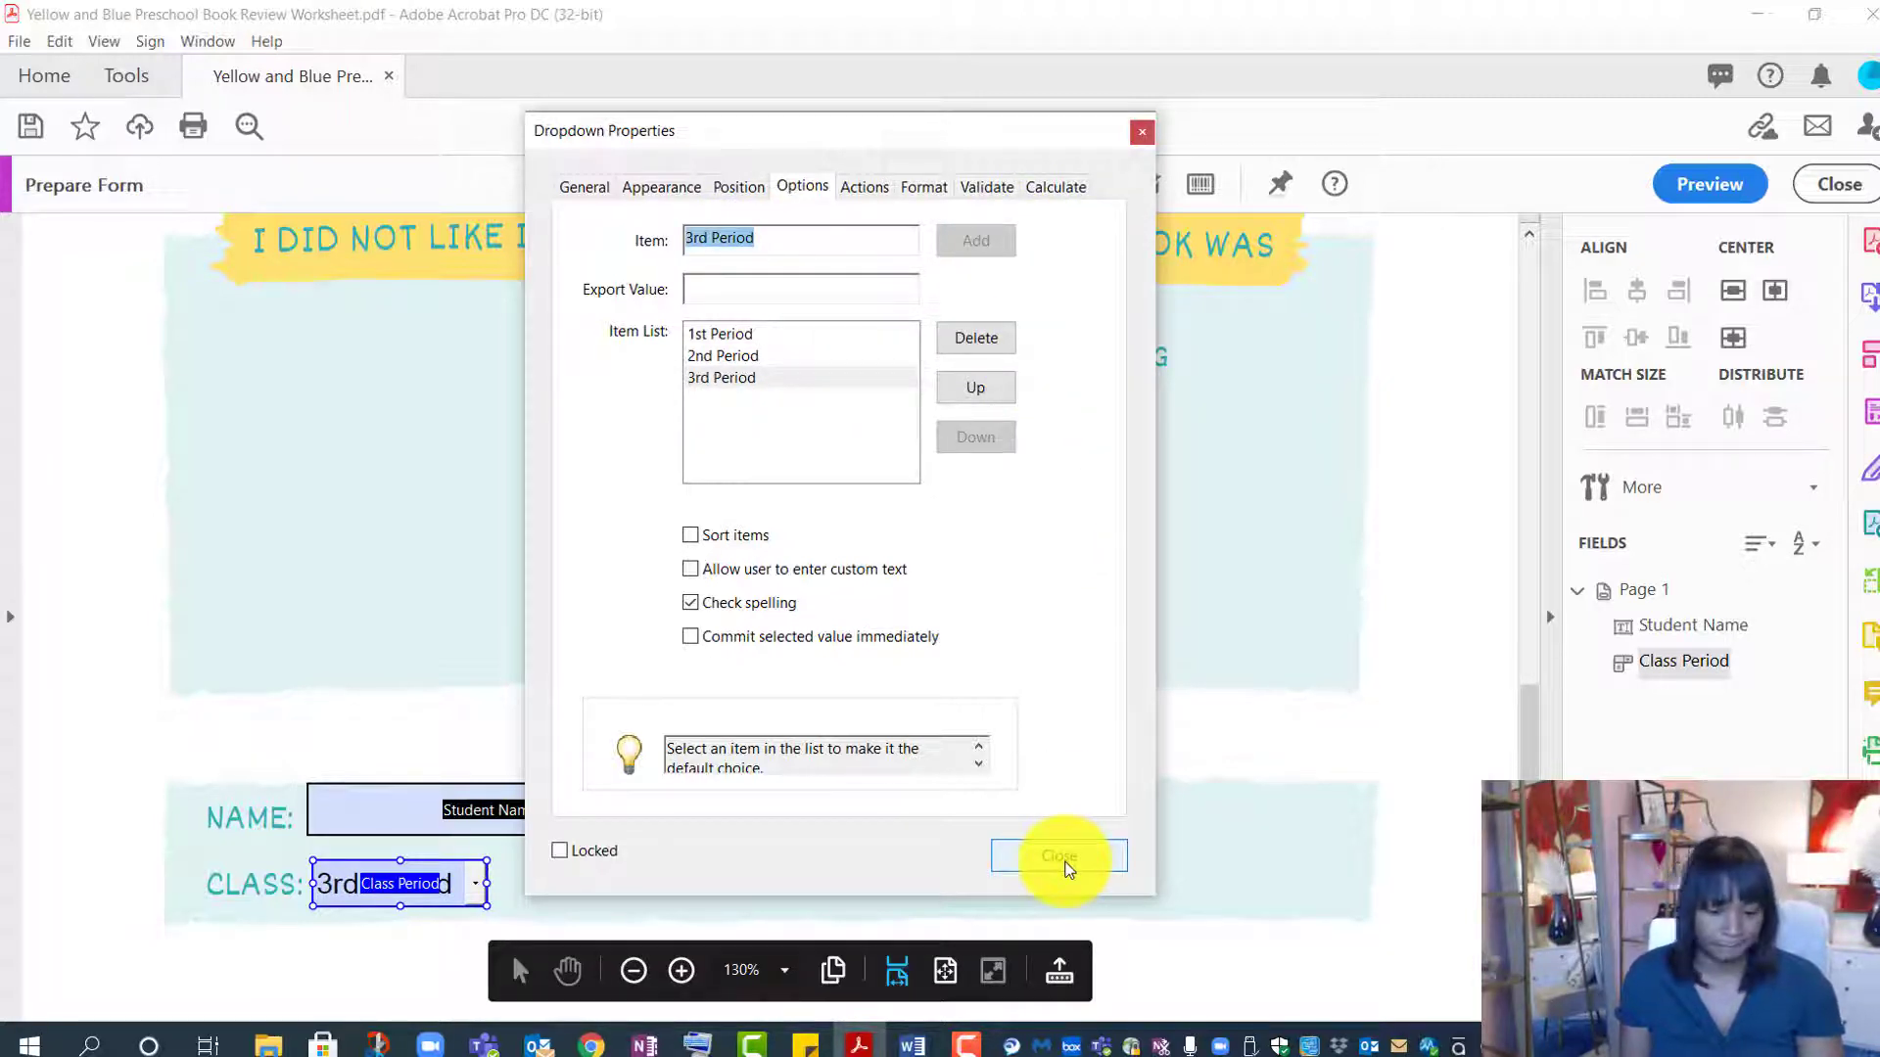
left_click(1066, 862)
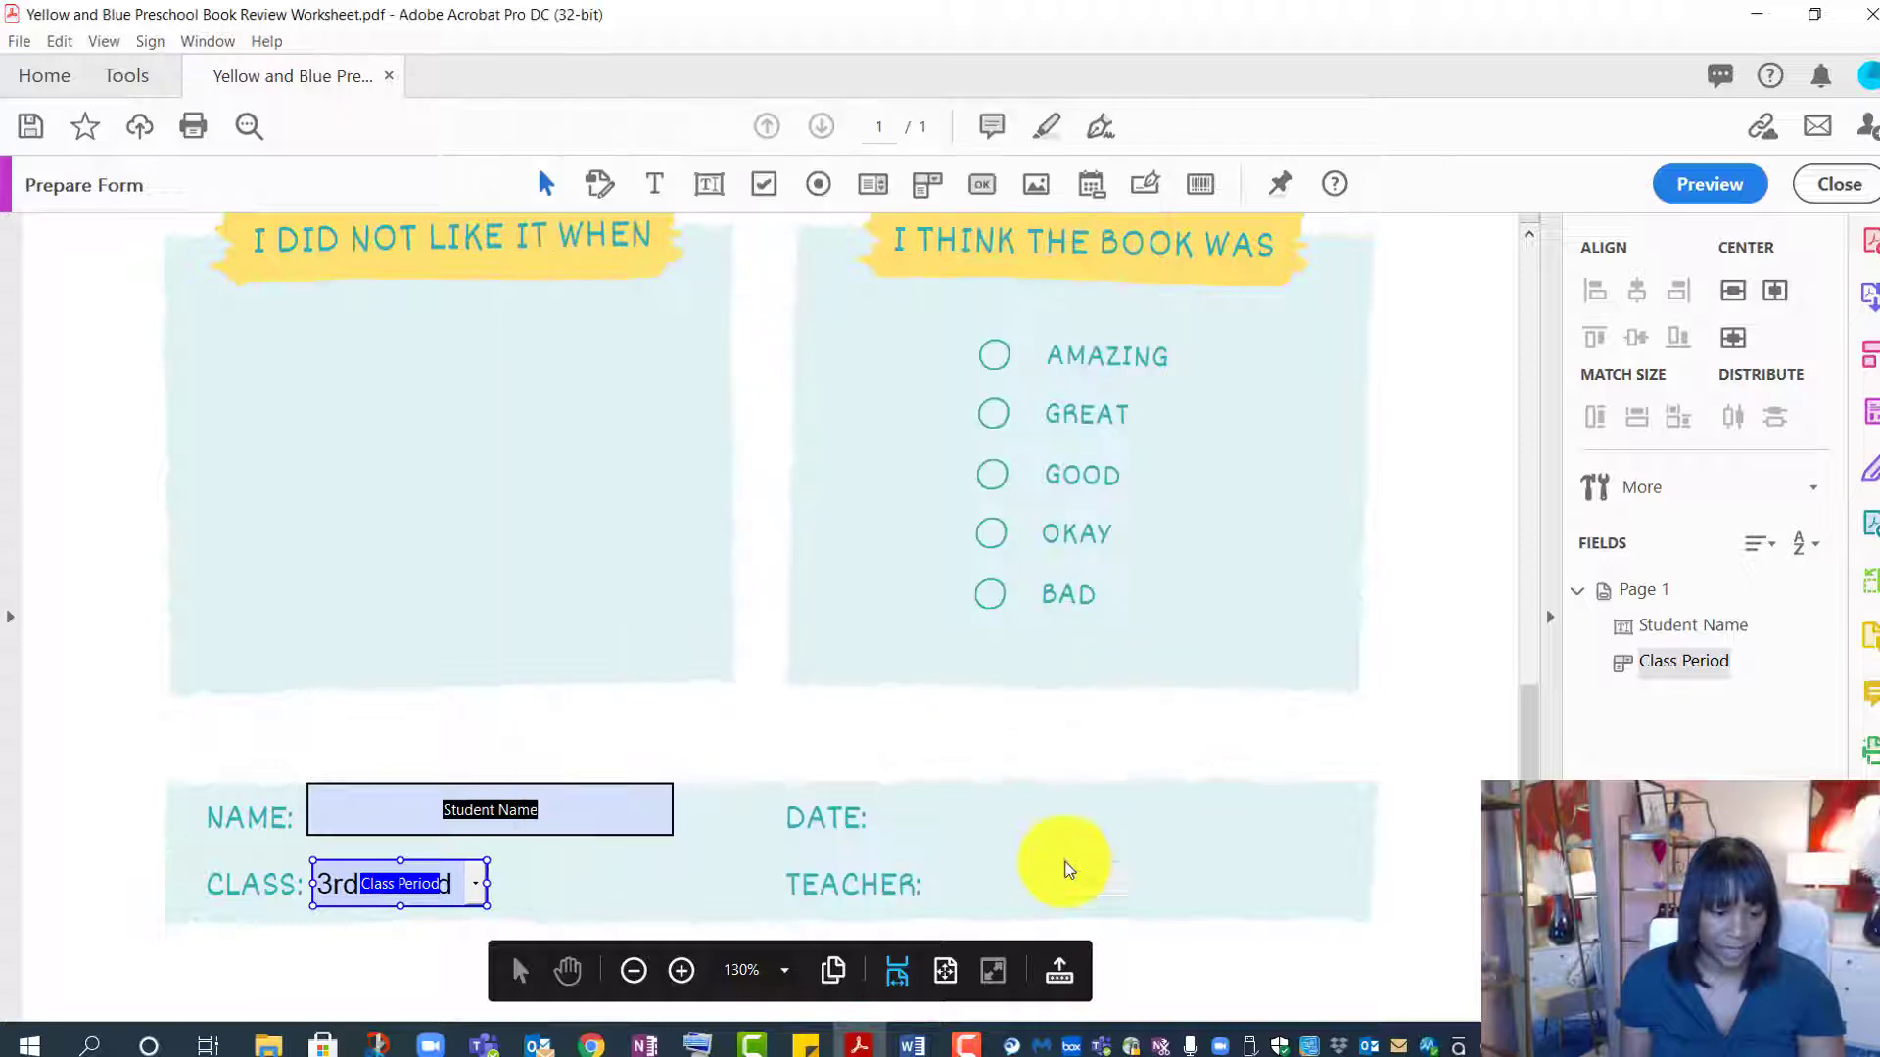
left_click(1047, 810)
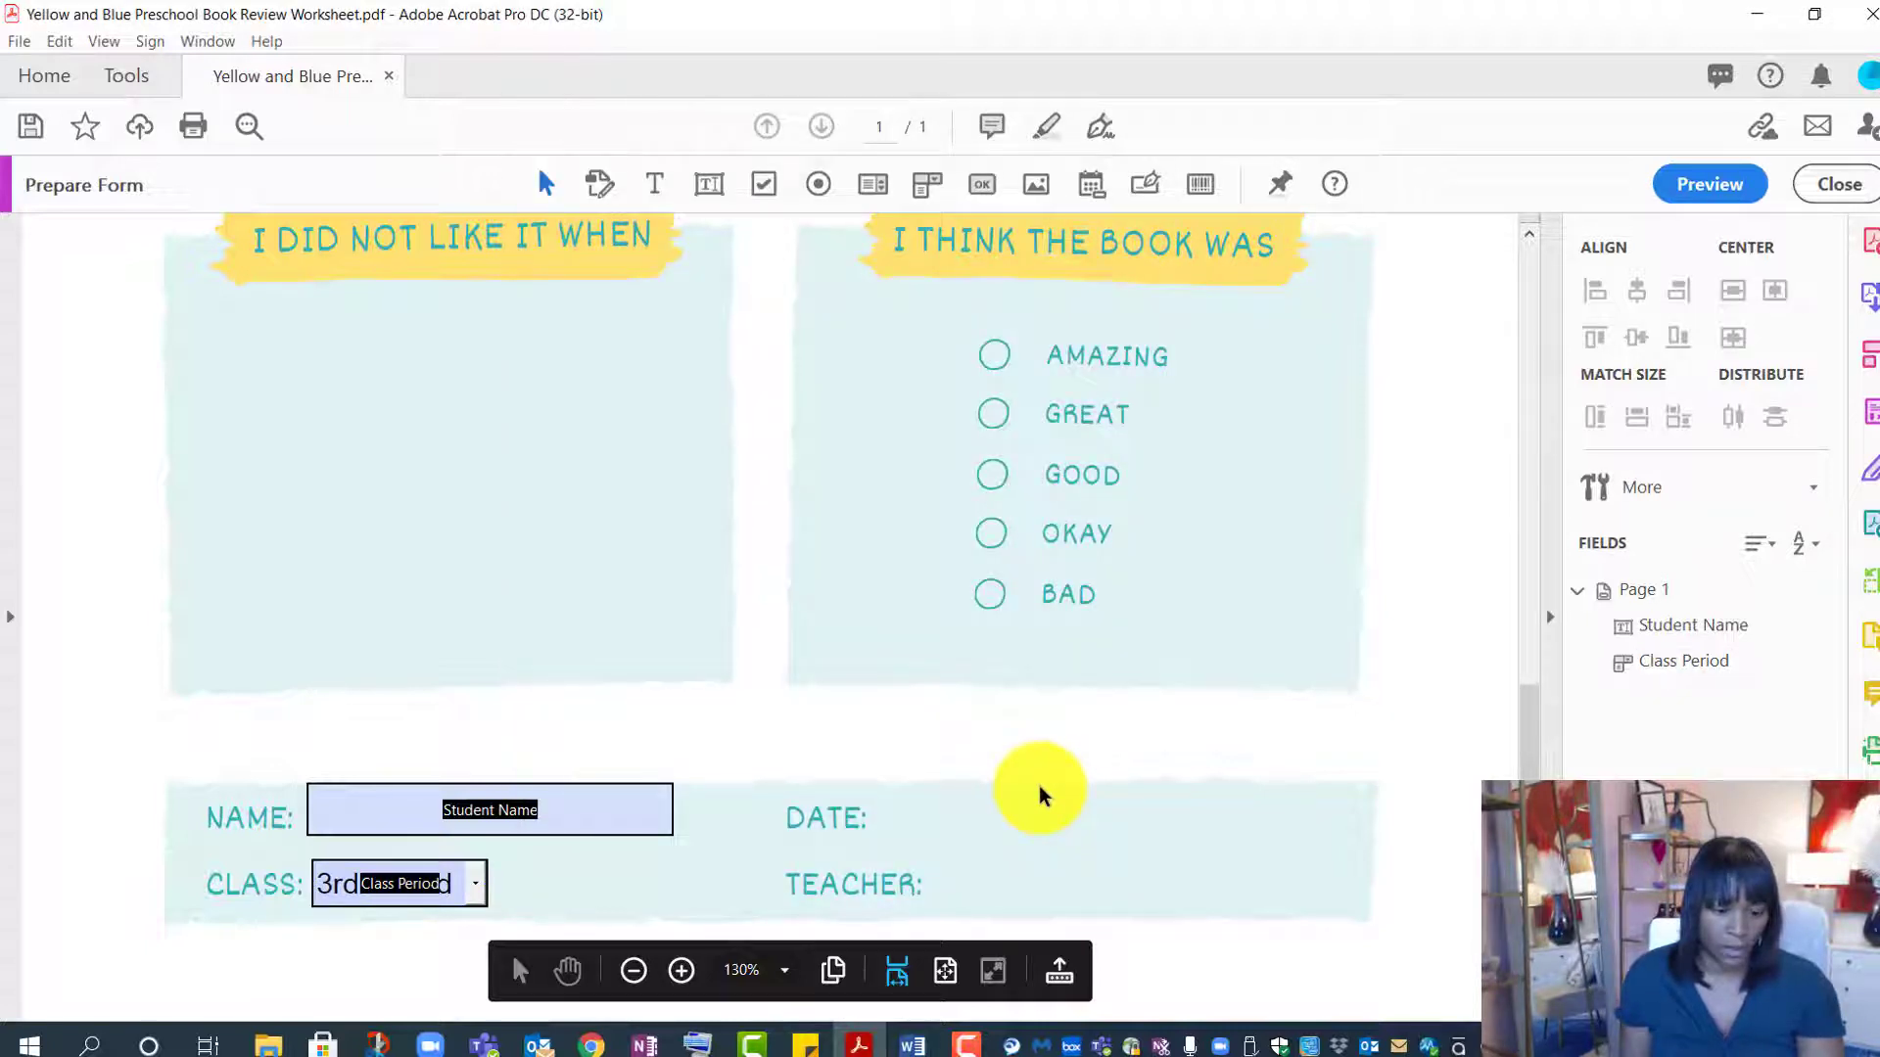
- Preview the form and enter a student's full name in the Name field
left_click(1711, 184)
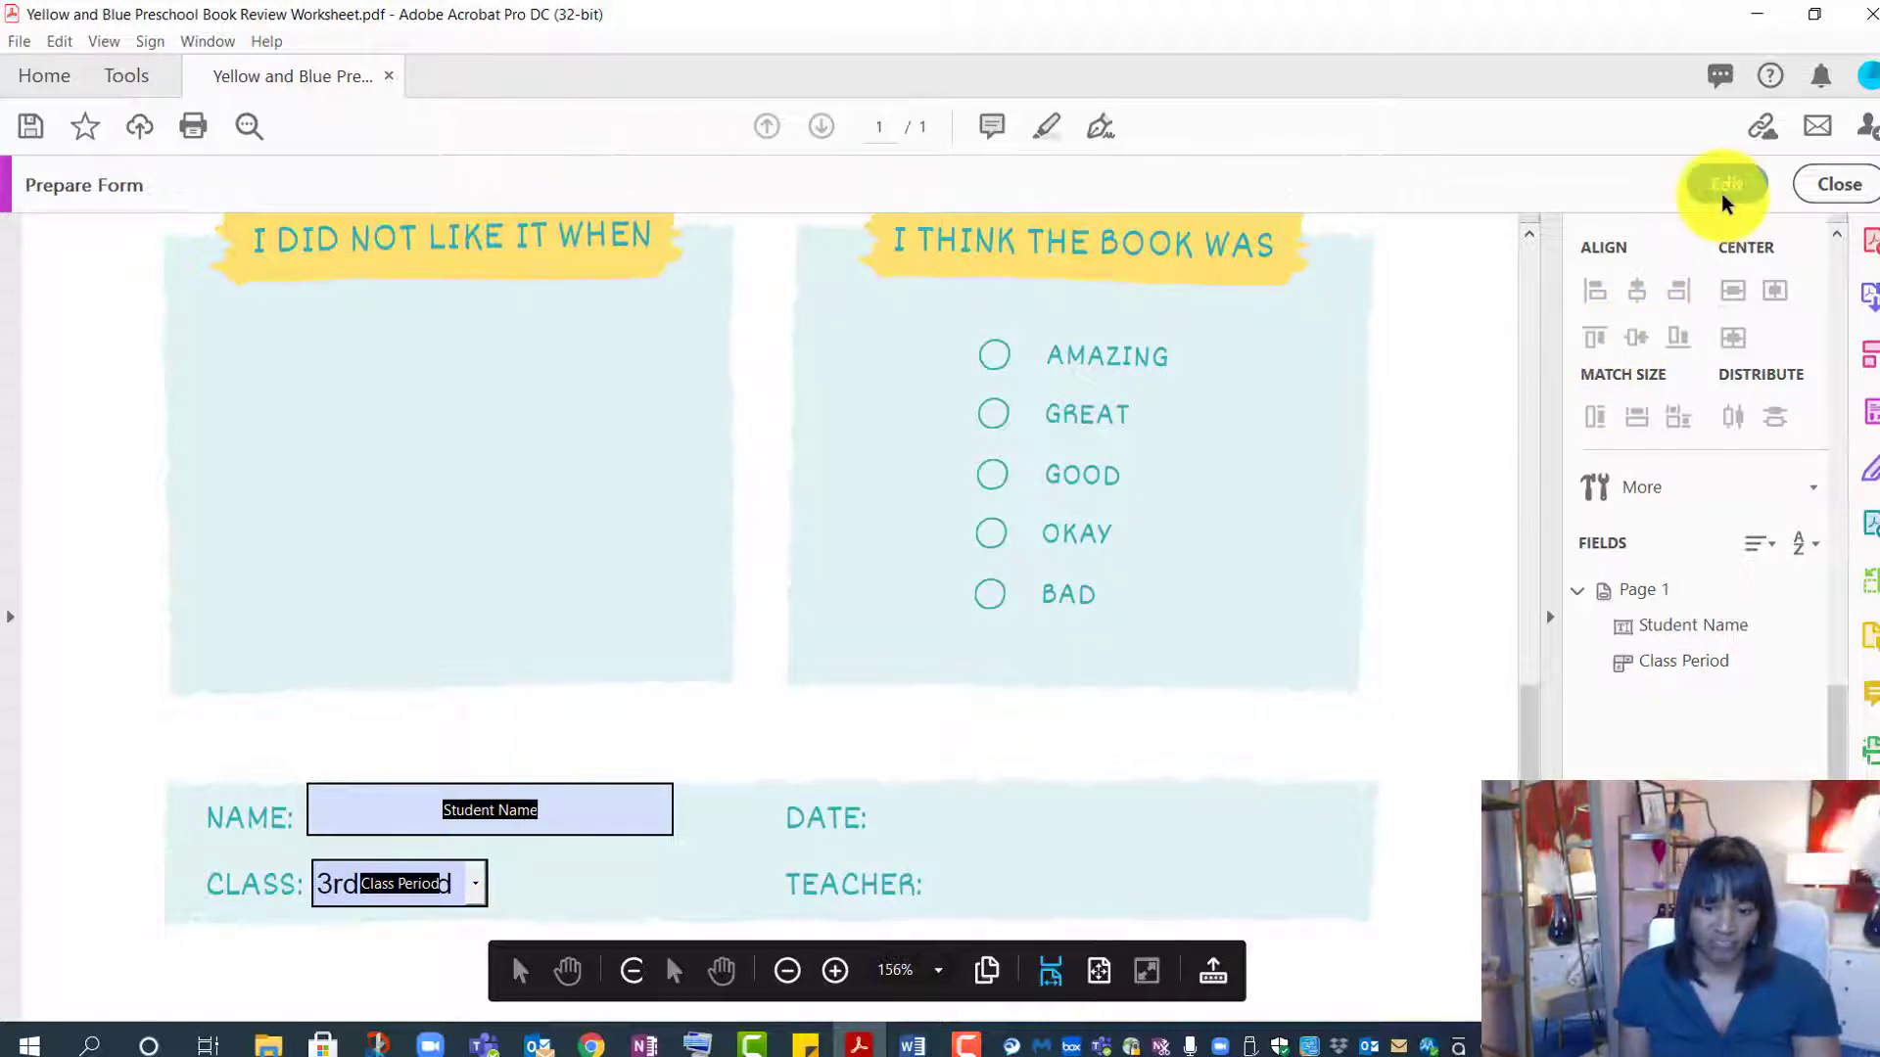
scroll(707, 636, "down", 3)
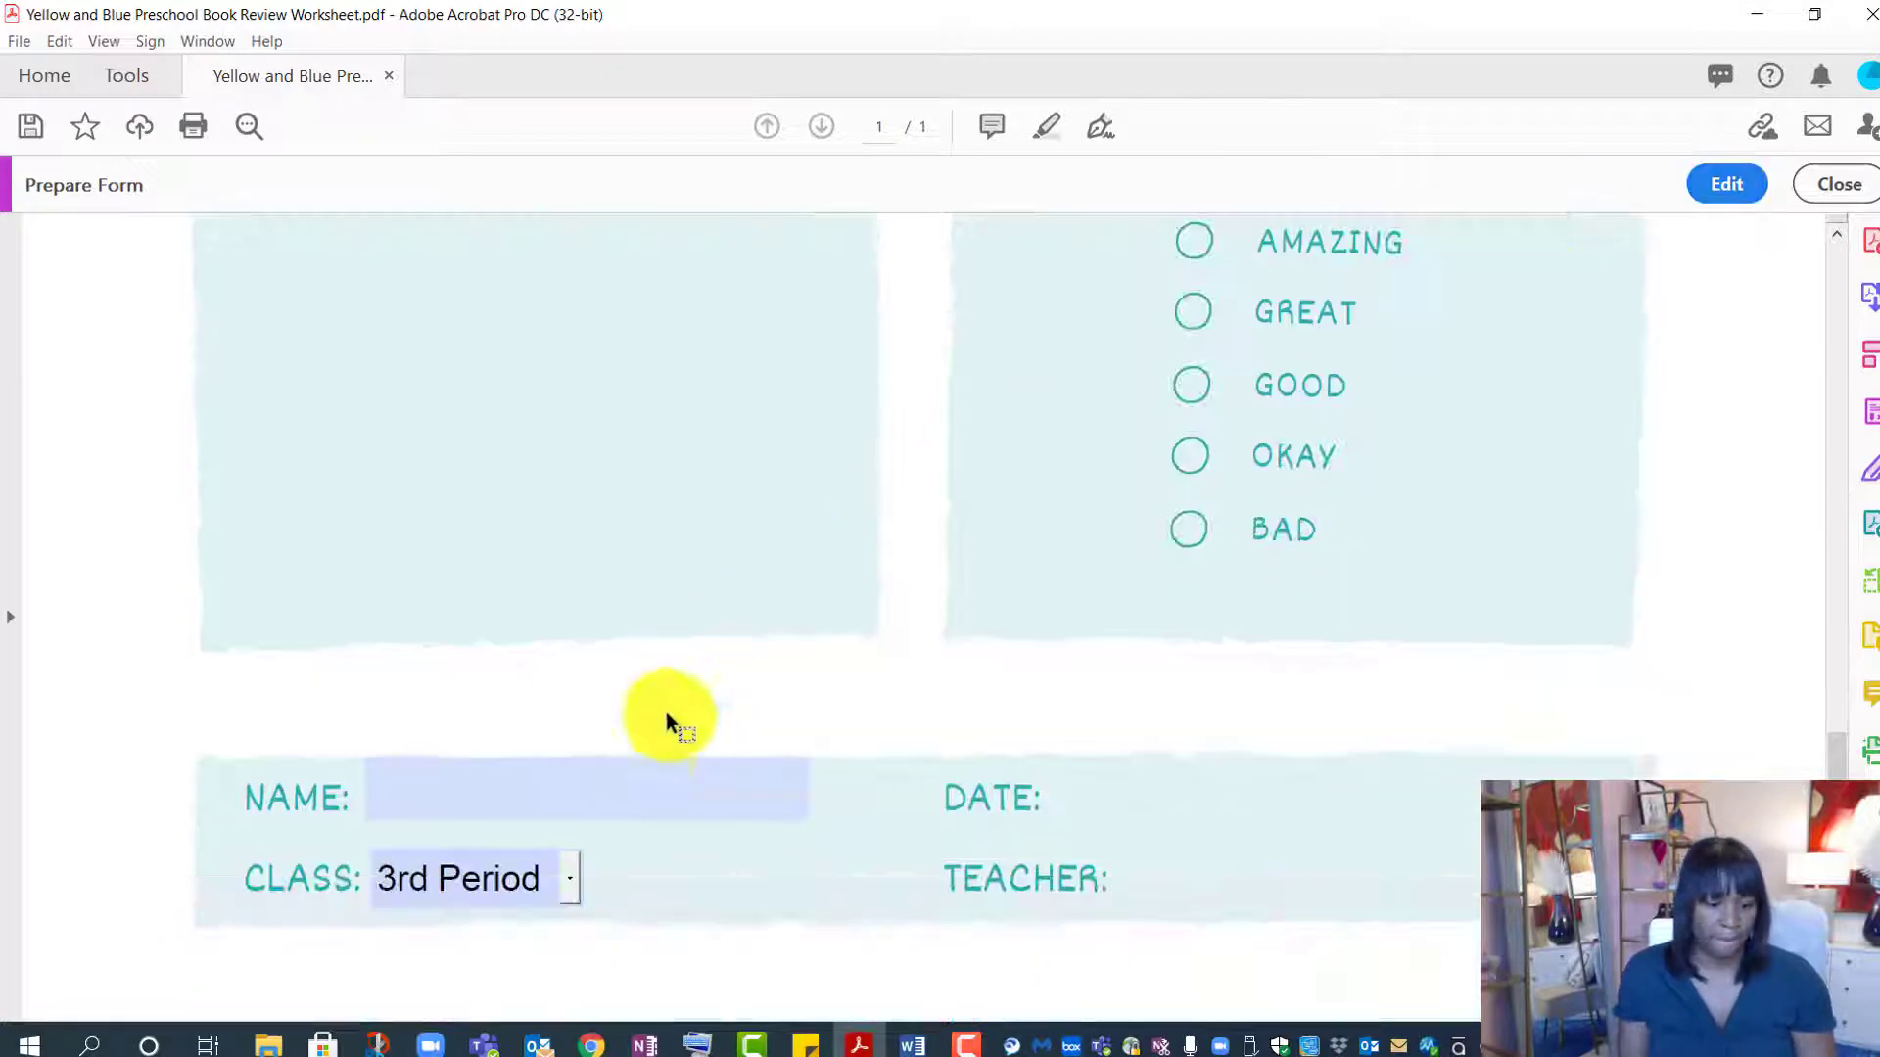
left_click(496, 786)
type("sdsdfas")
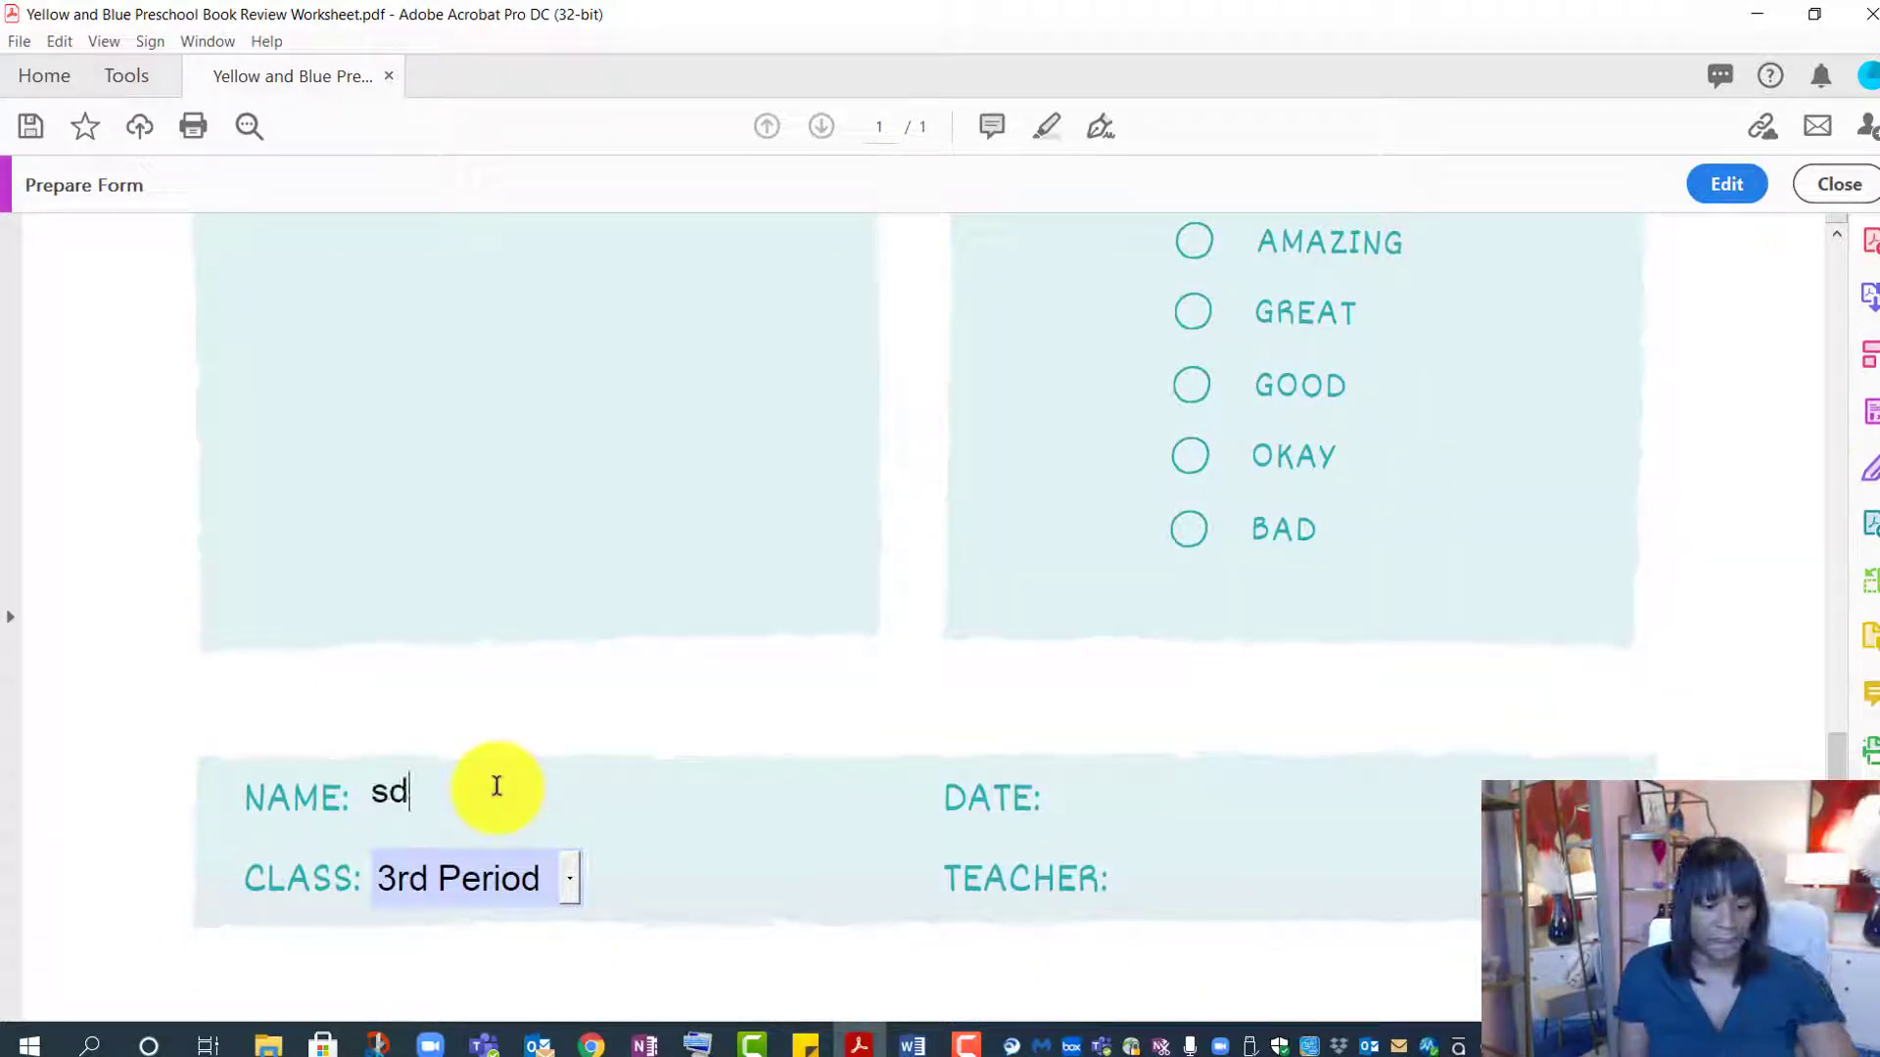
key("BackSpace")
key("BackSpace")
key("BackSpace")
key("BackSpace")
key("BackSpace")
key("BackSpace")
key("BackSpace")
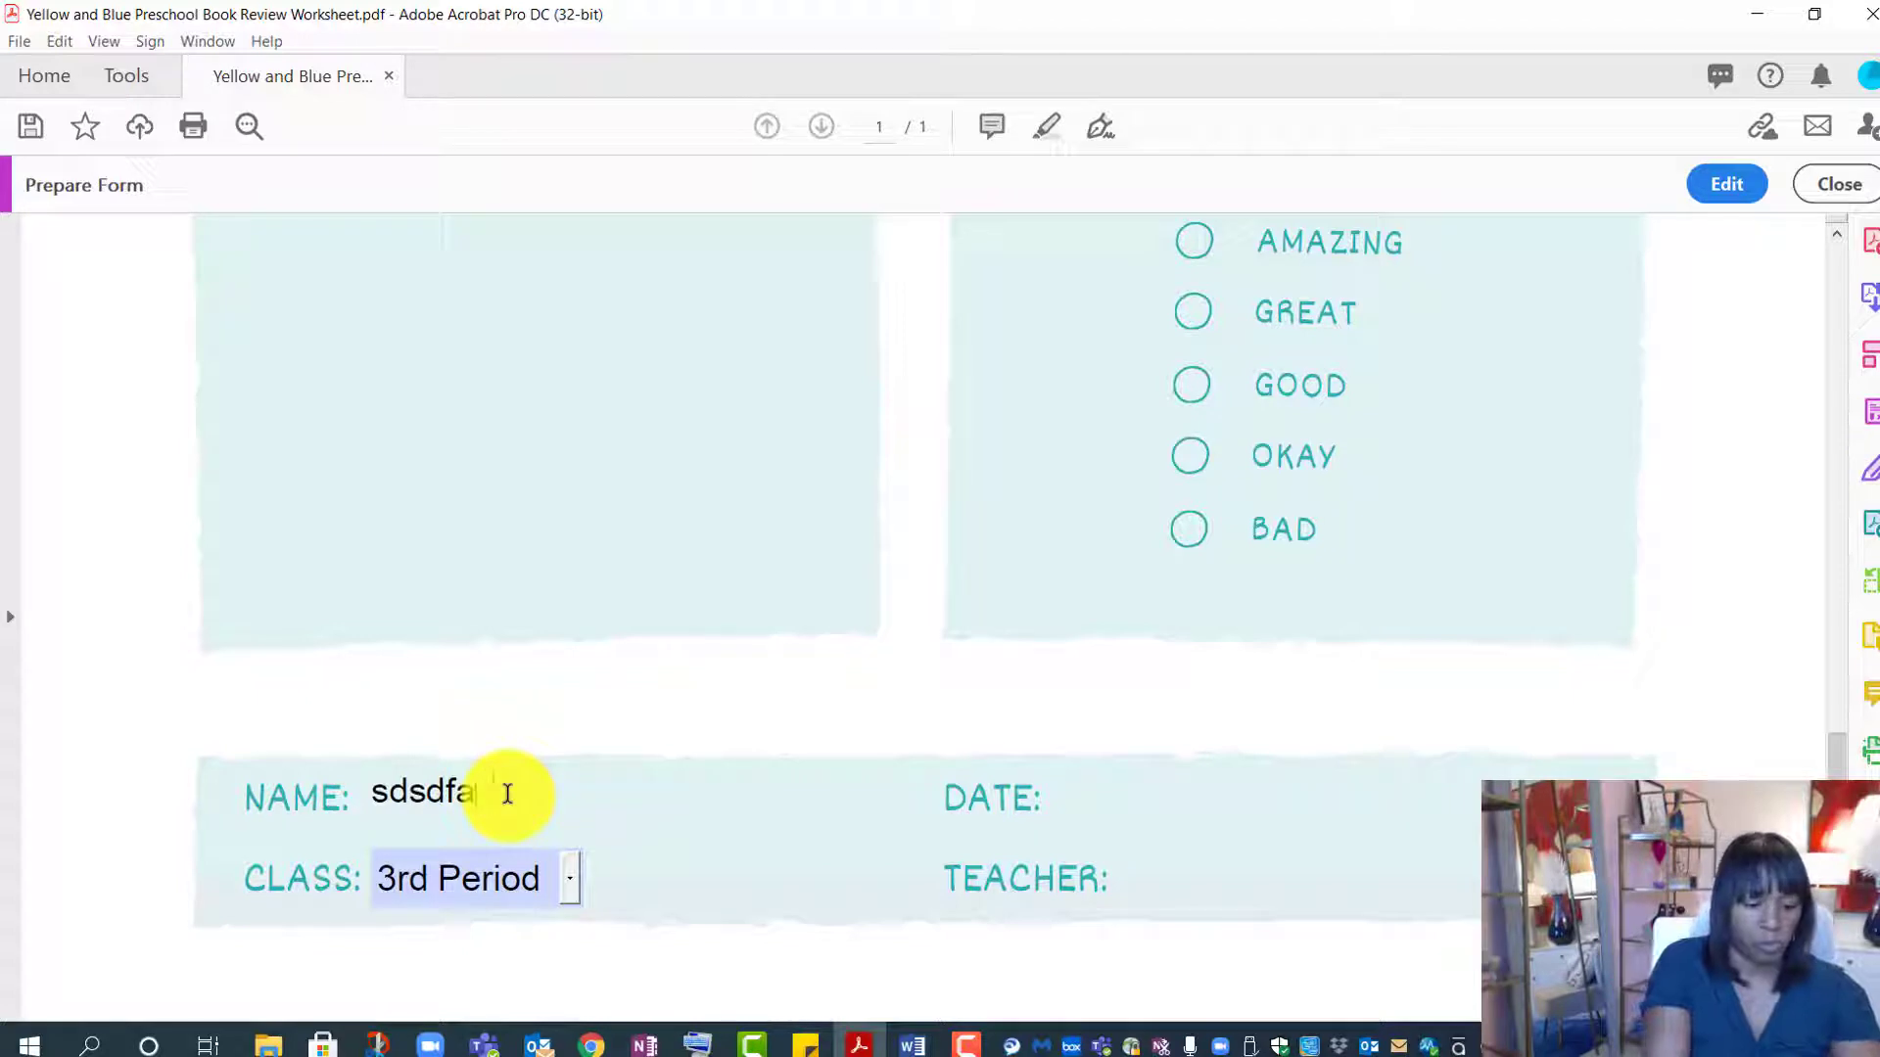
type("Danic")
key("BackSpace")
key("BackSpace")
key("BackSpace")
key("BackSpace")
key("BackSpace")
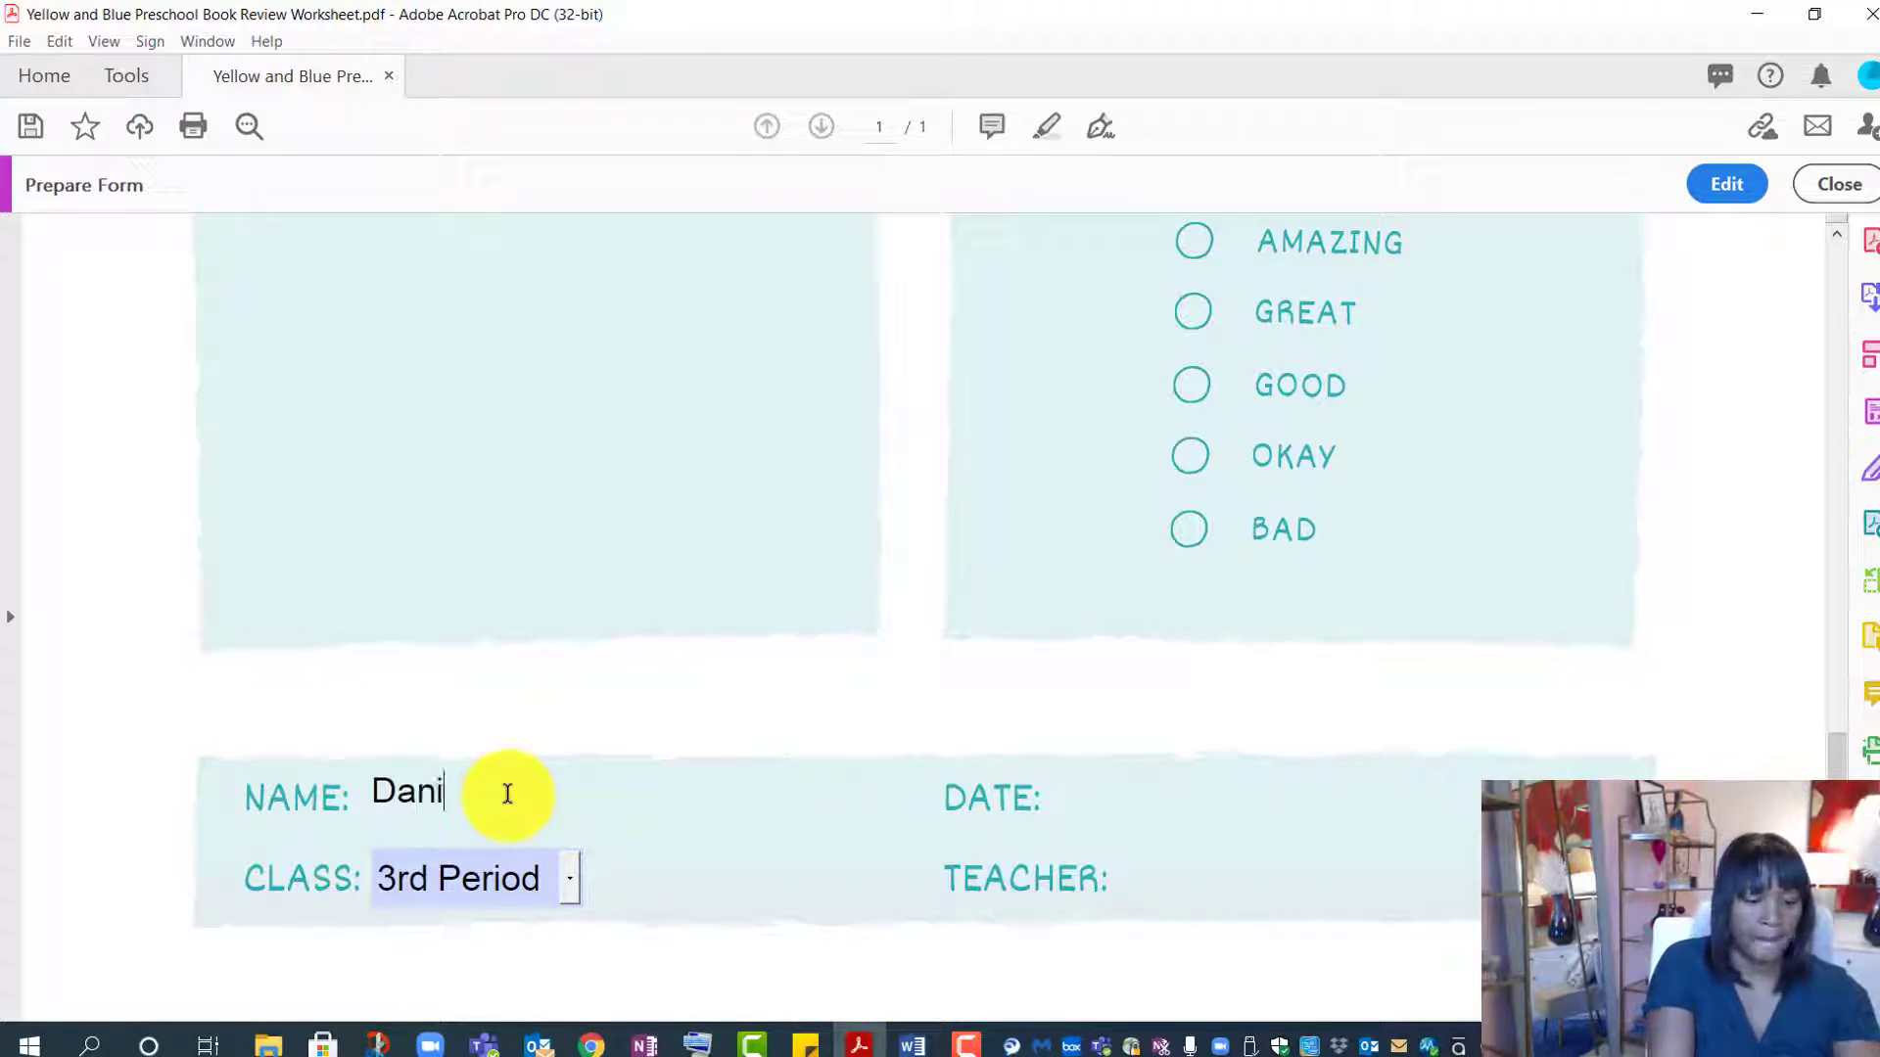
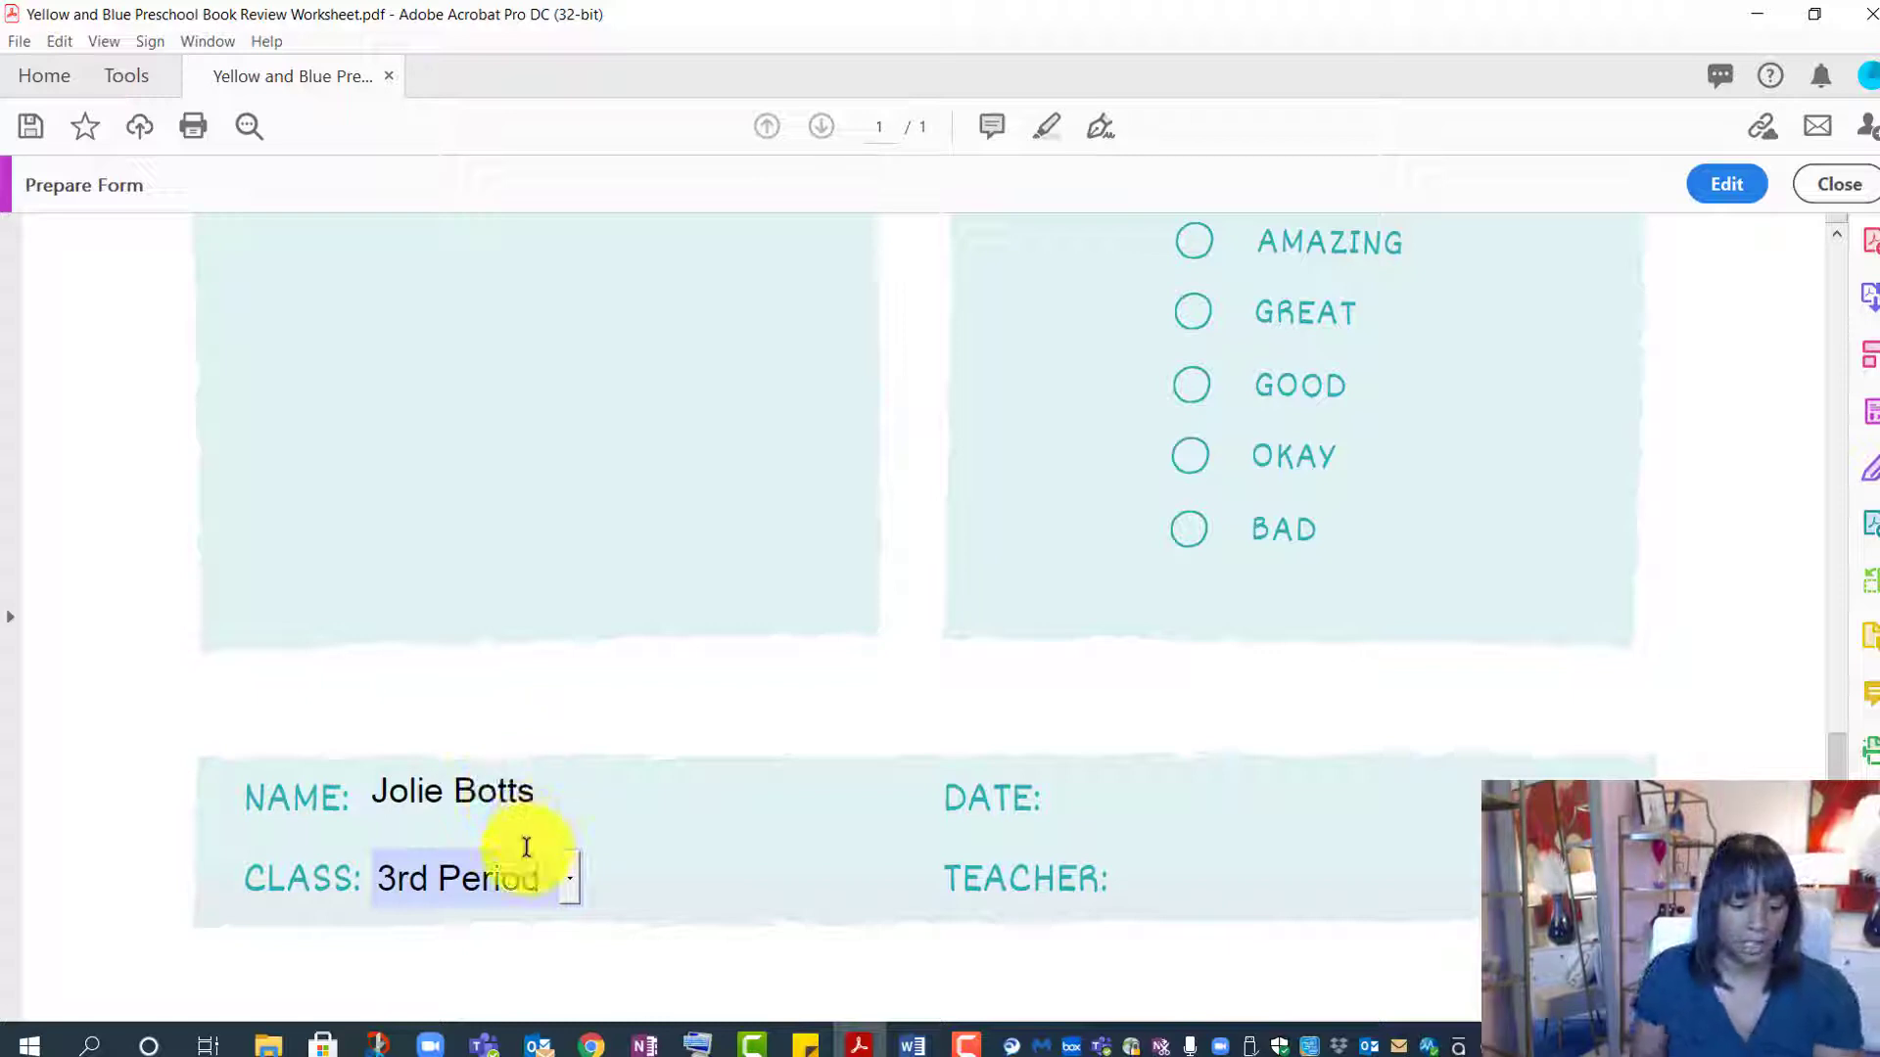
- Choose 2nd Period in the Class dropdown, then return to form editing
left_click(578, 881)
left_click(572, 886)
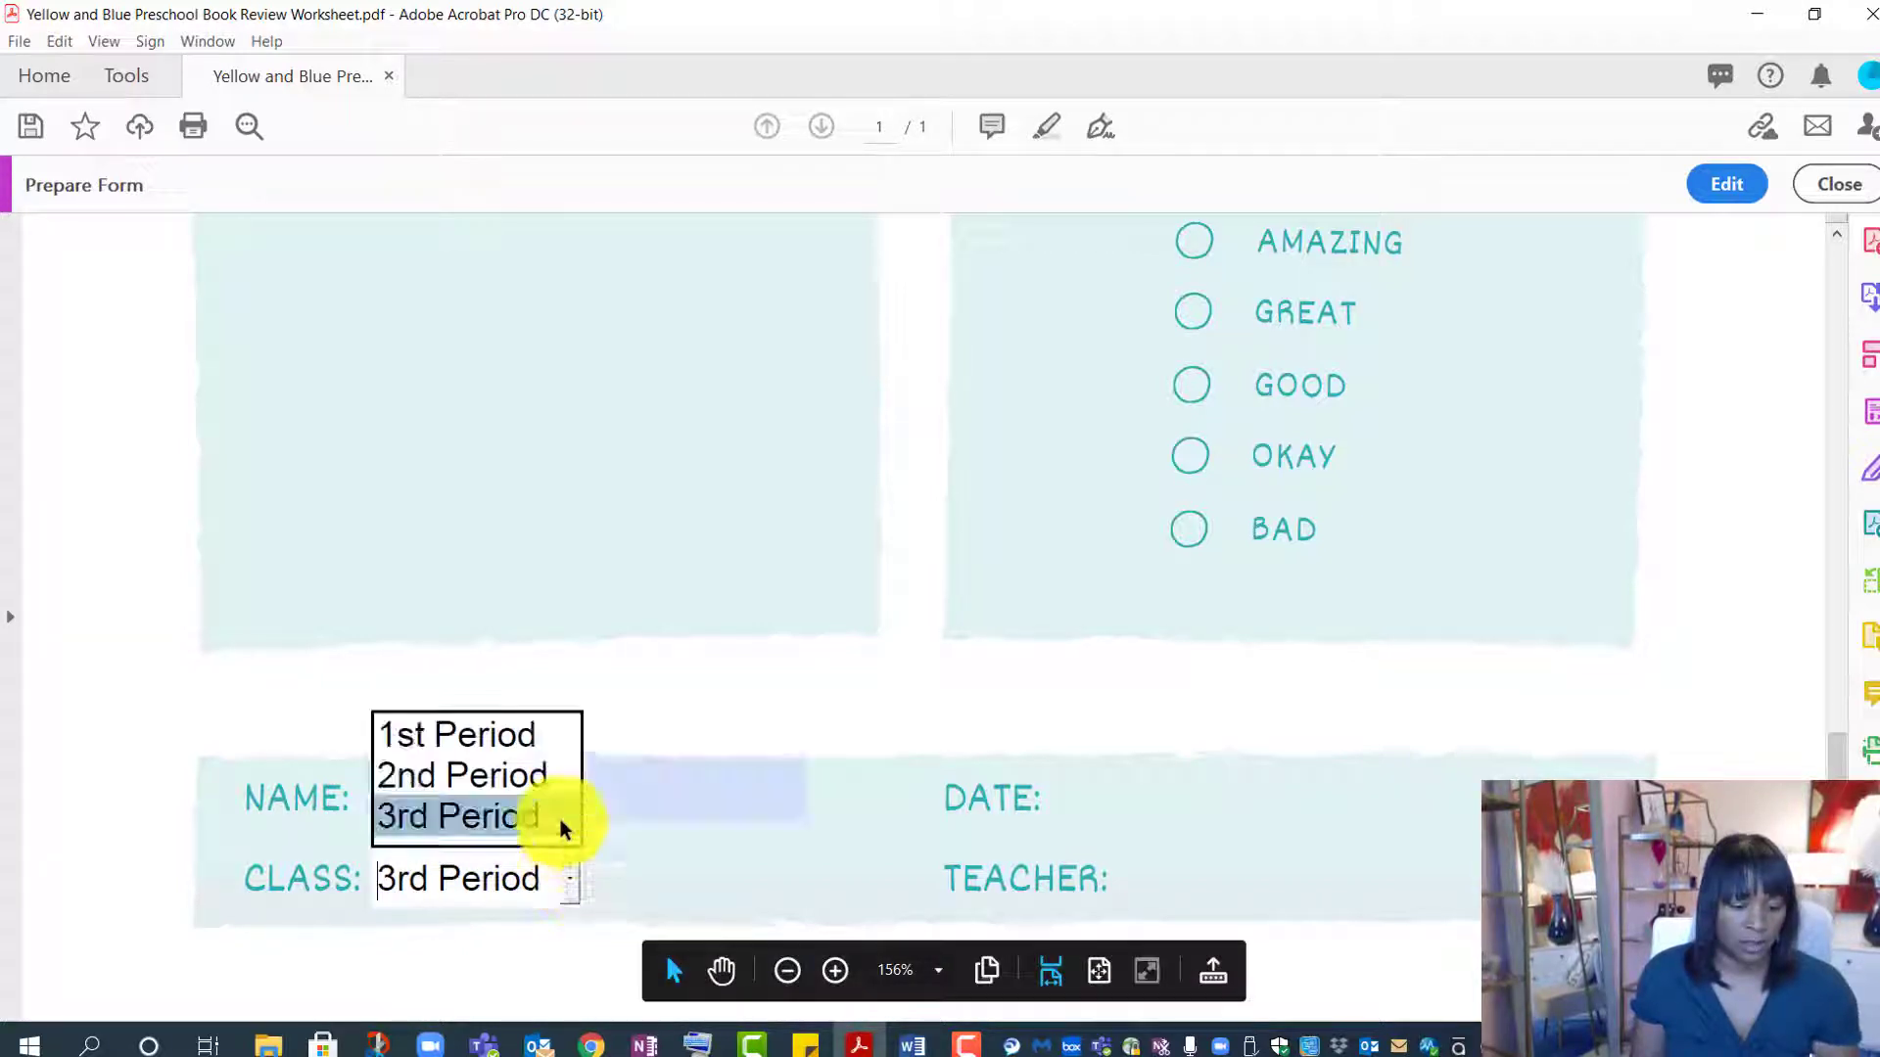
left_click(544, 774)
left_click(596, 713)
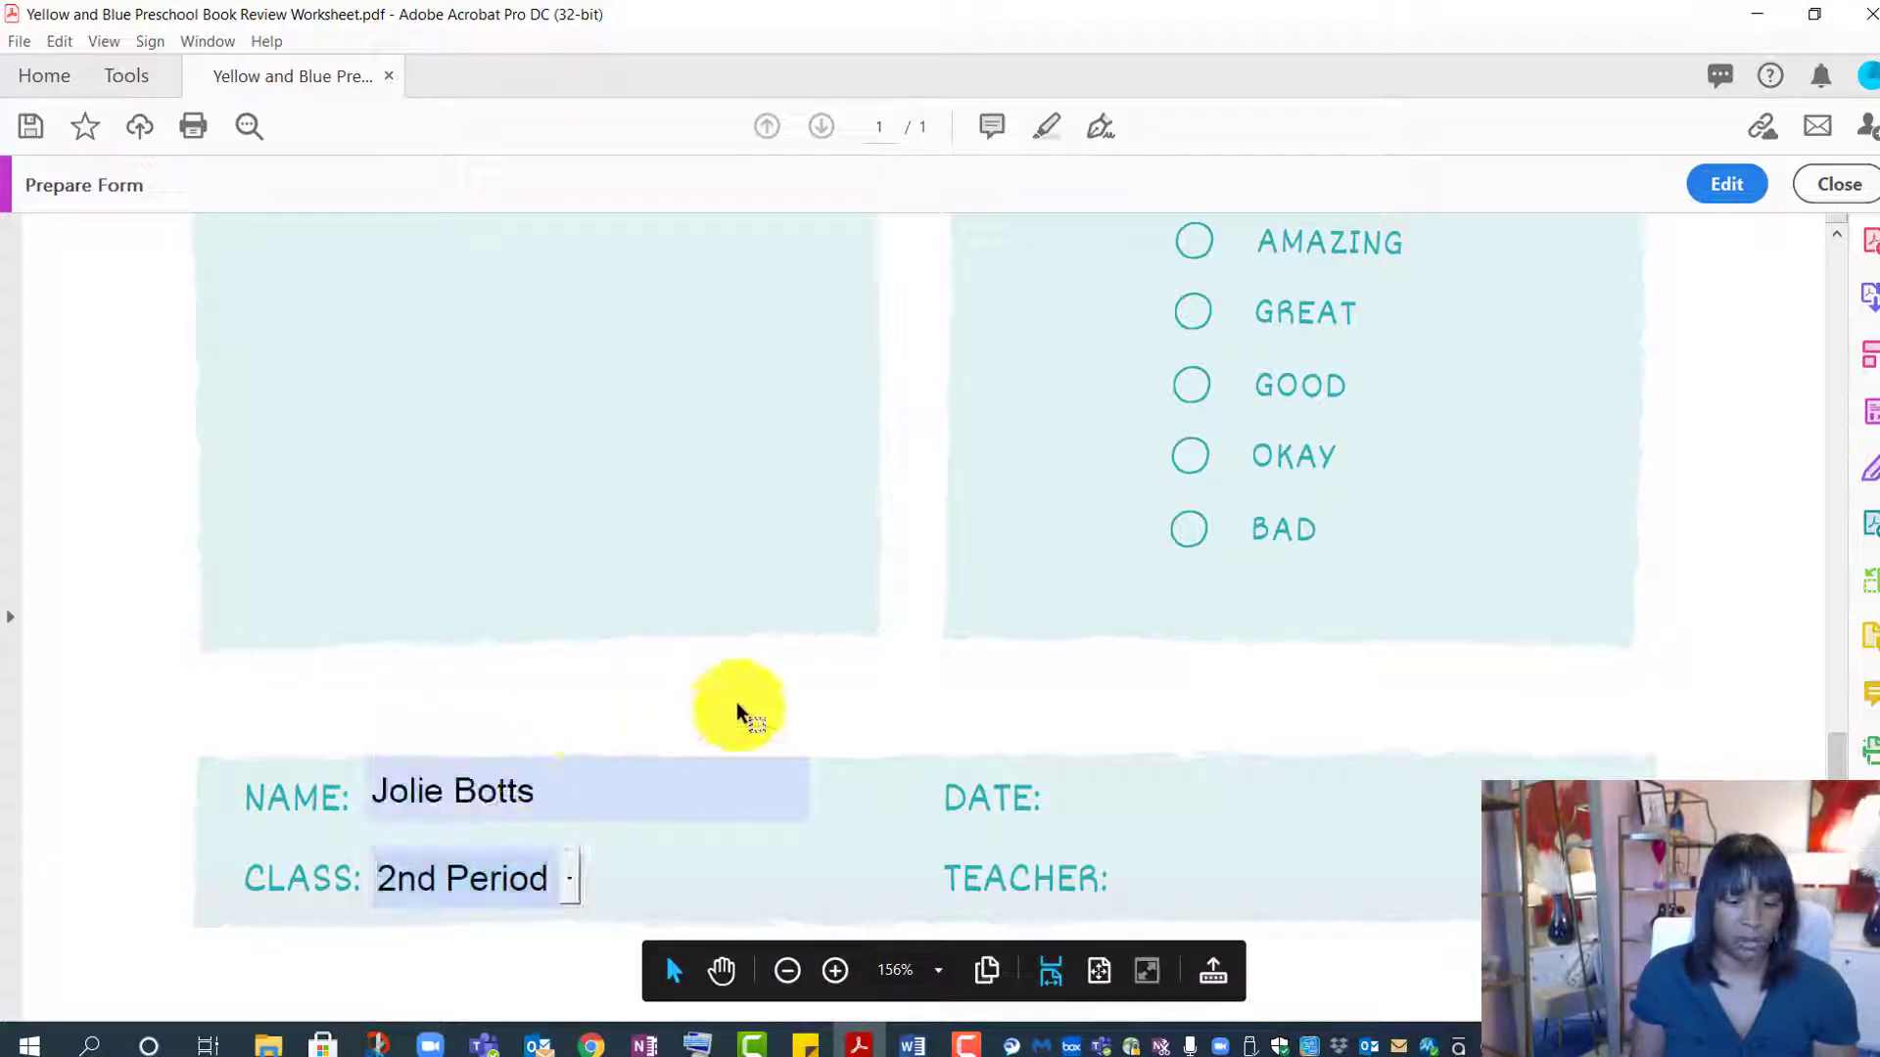
left_click(1737, 175)
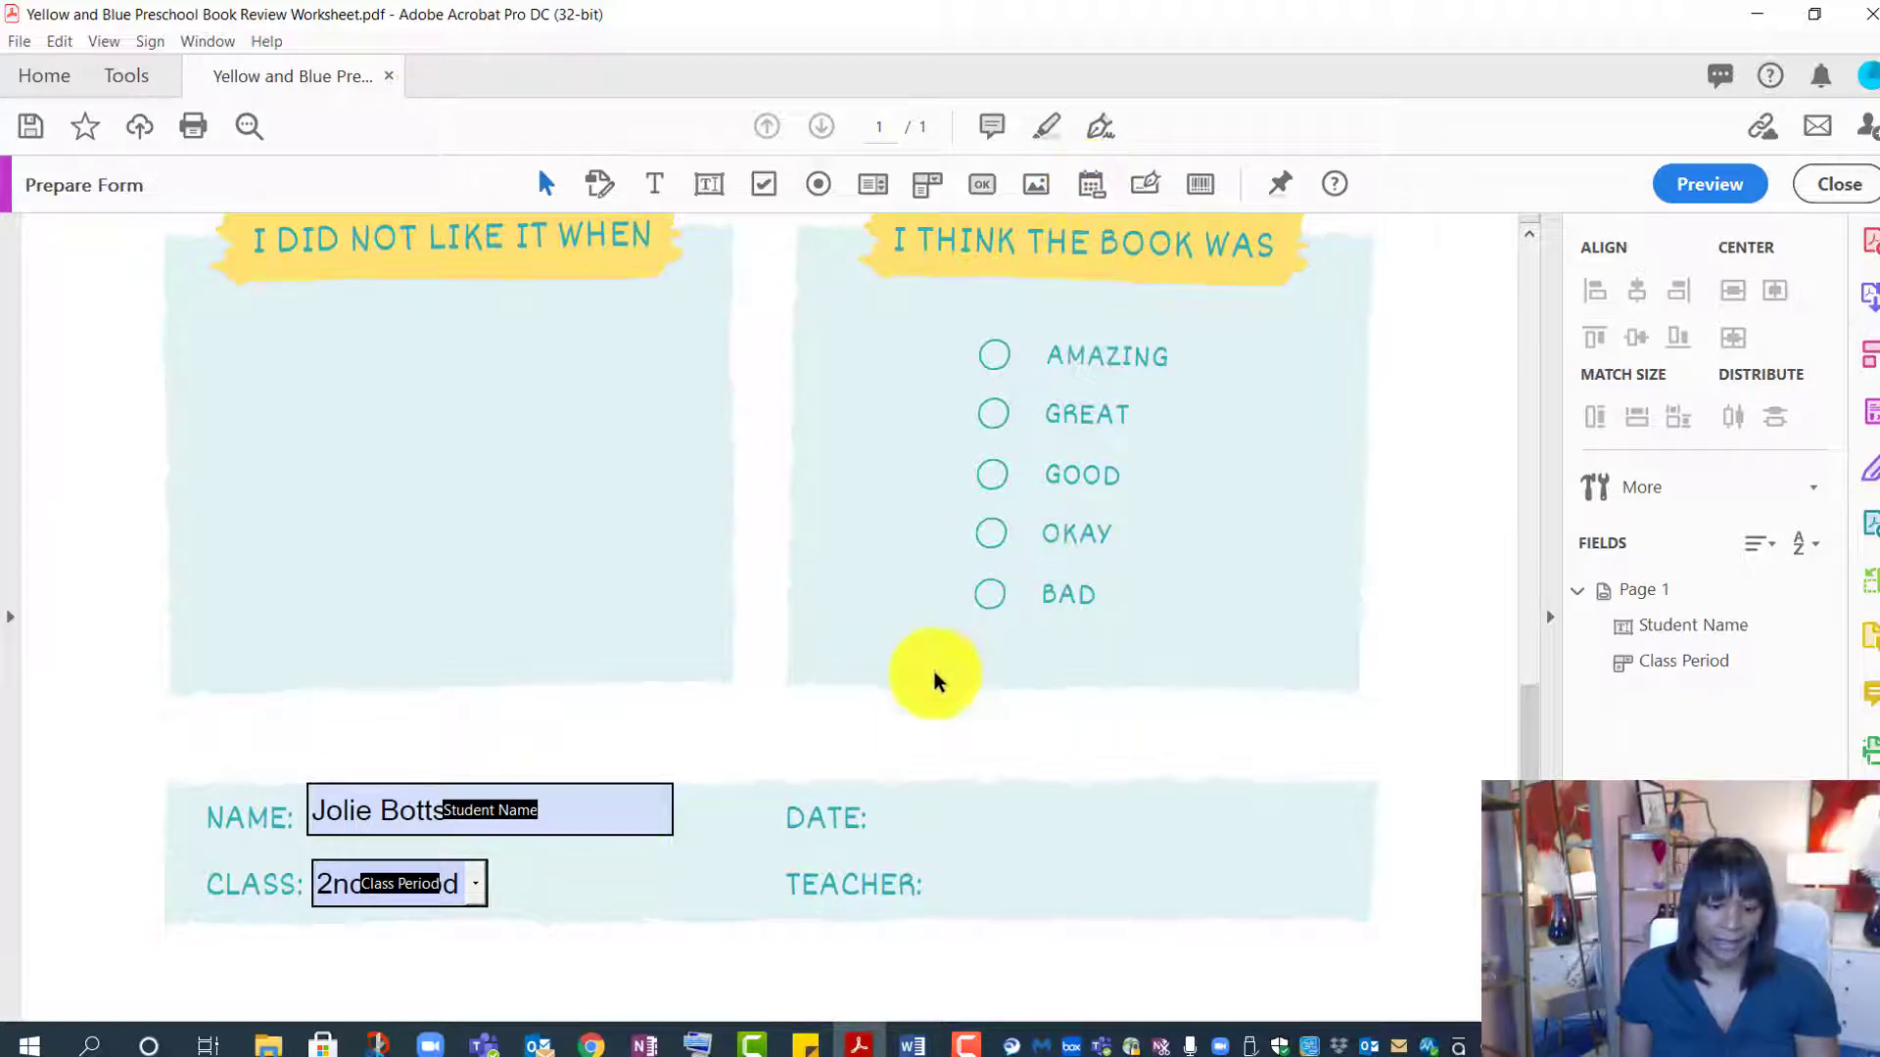
- Add a Date field beside DATE with the tooltip 'Seelect the Date'
left_click(1091, 185)
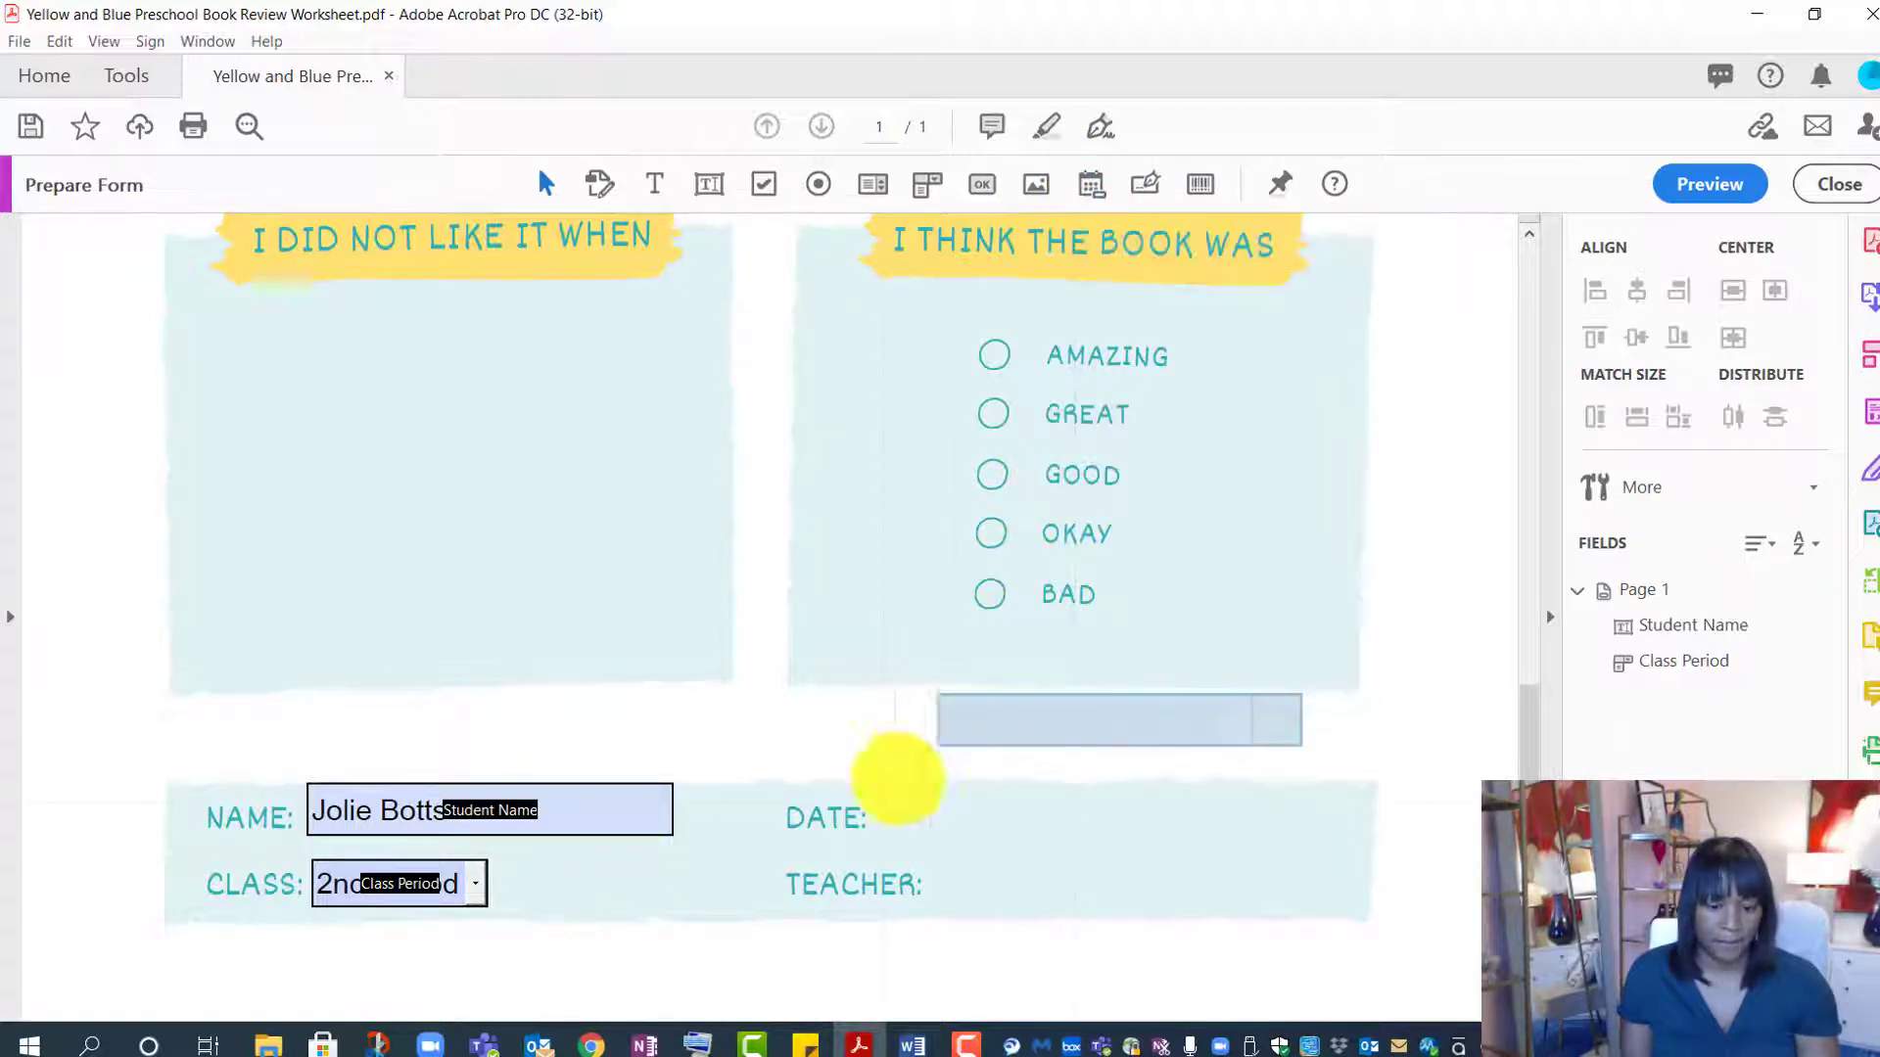
left_click(885, 780)
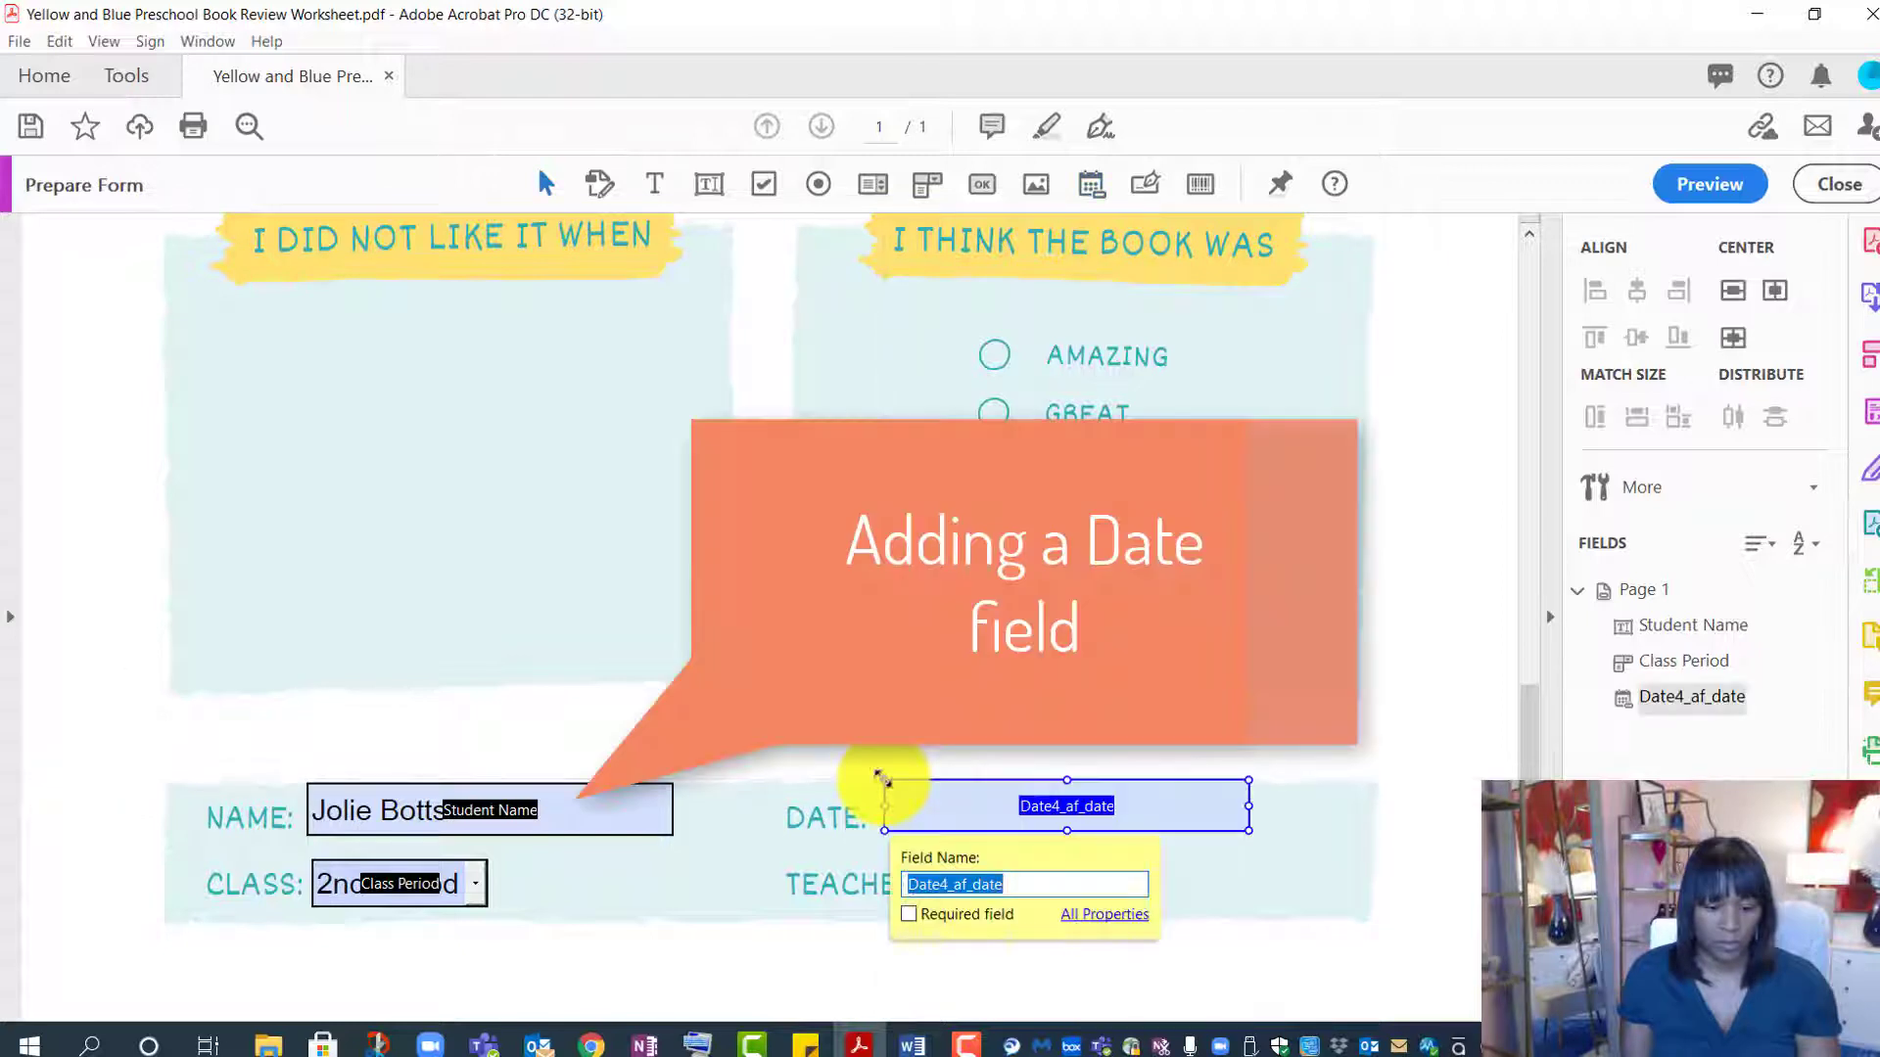
type("Da")
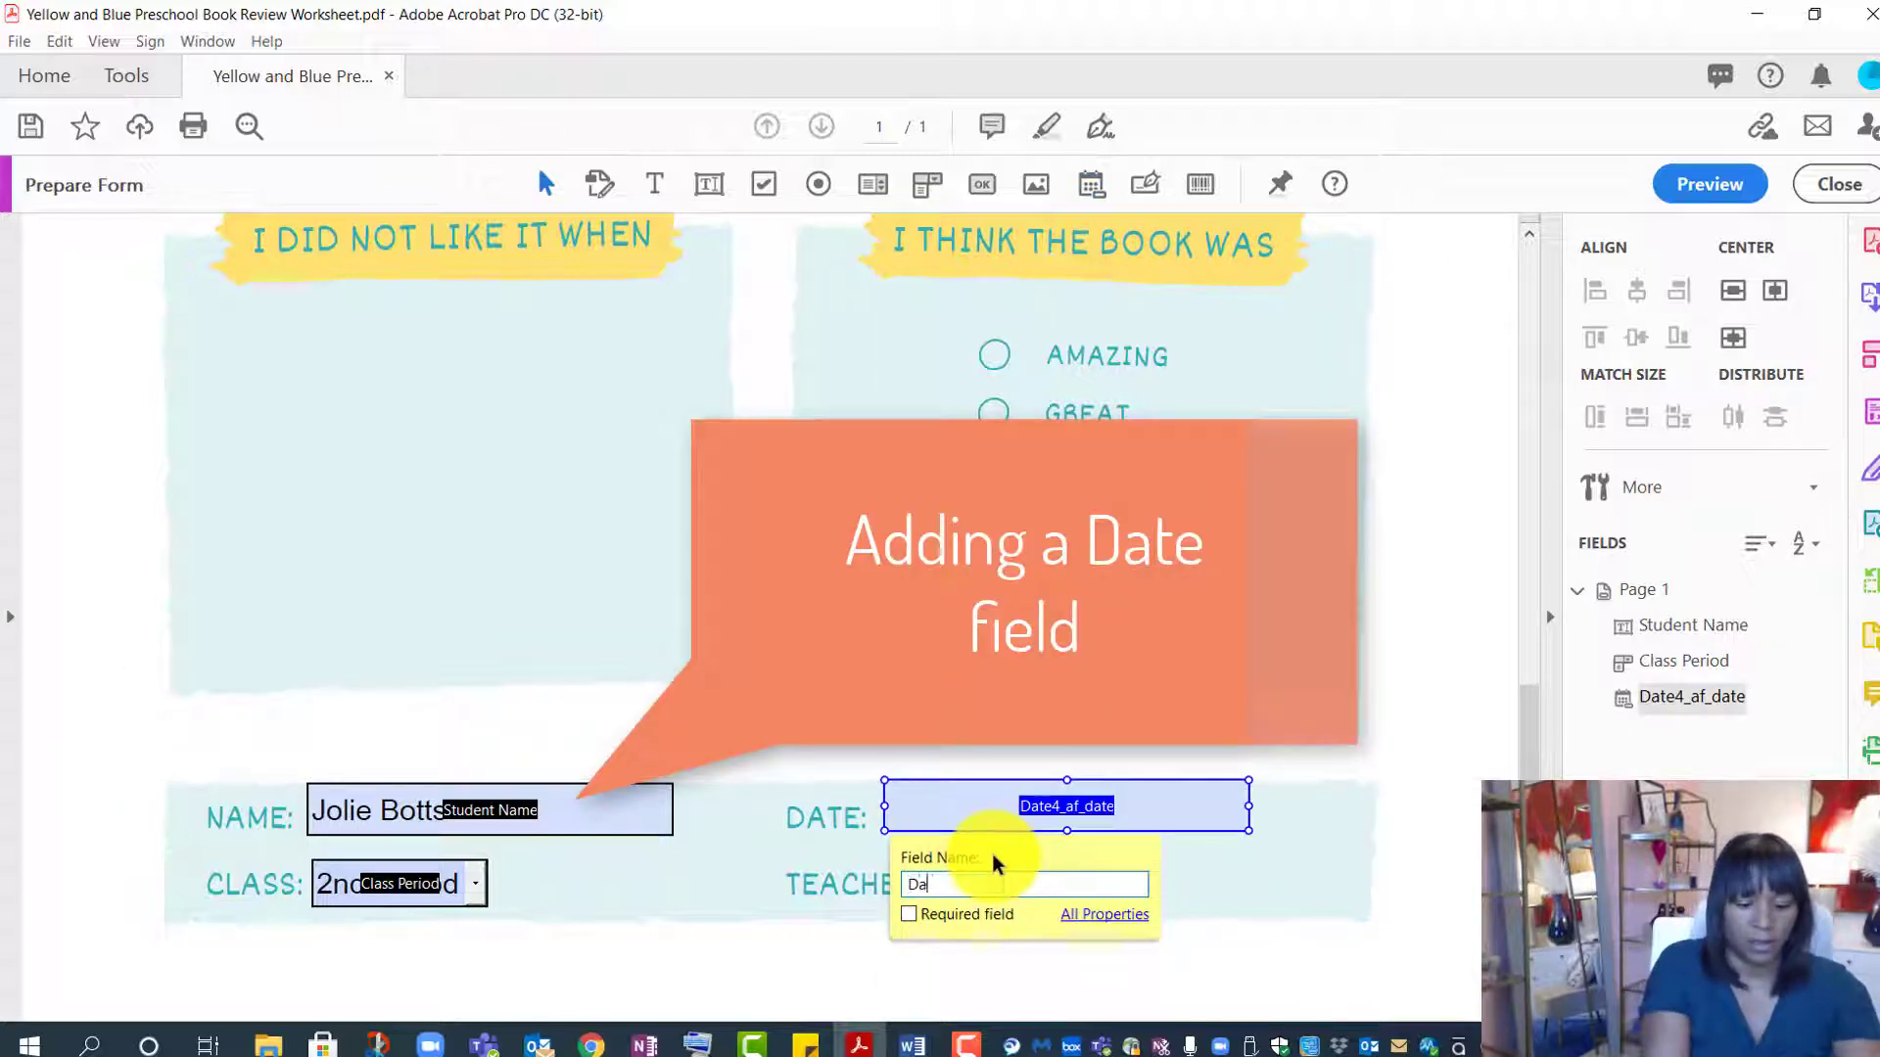
left_click(1077, 914)
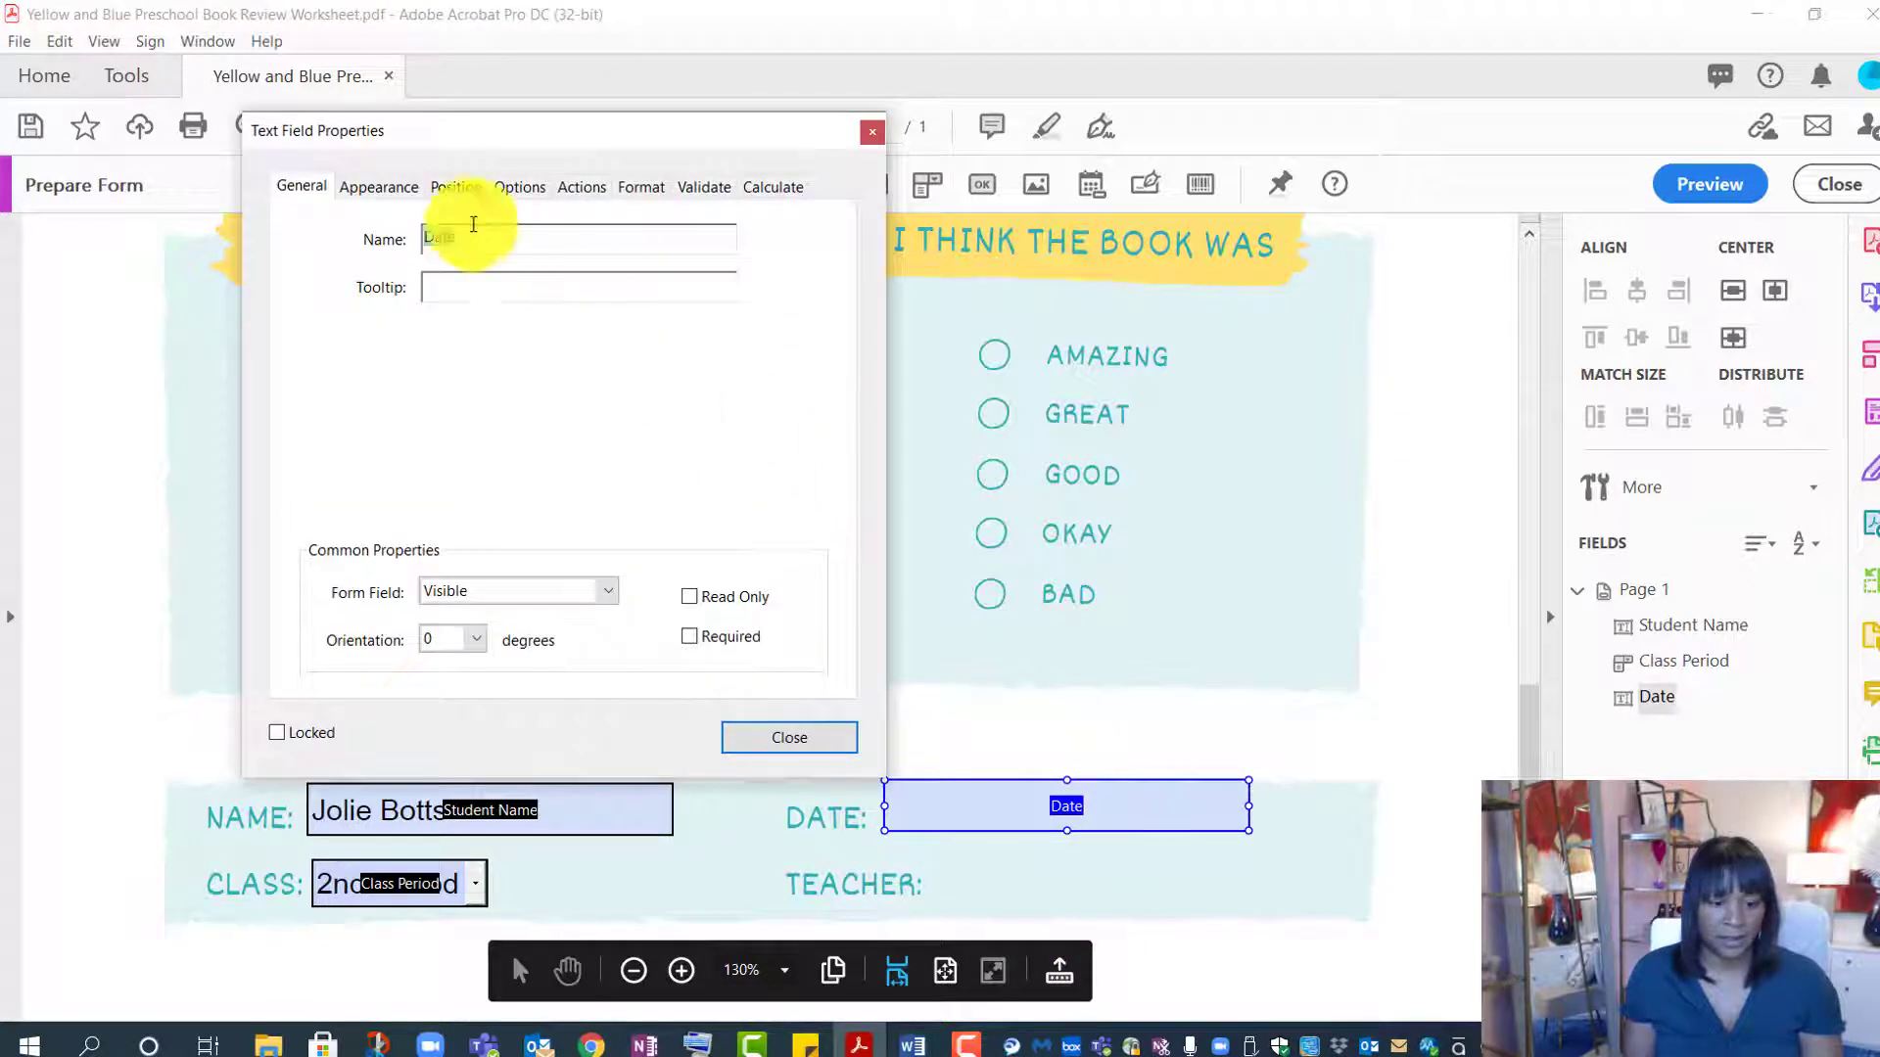
left_click(466, 297)
type("S")
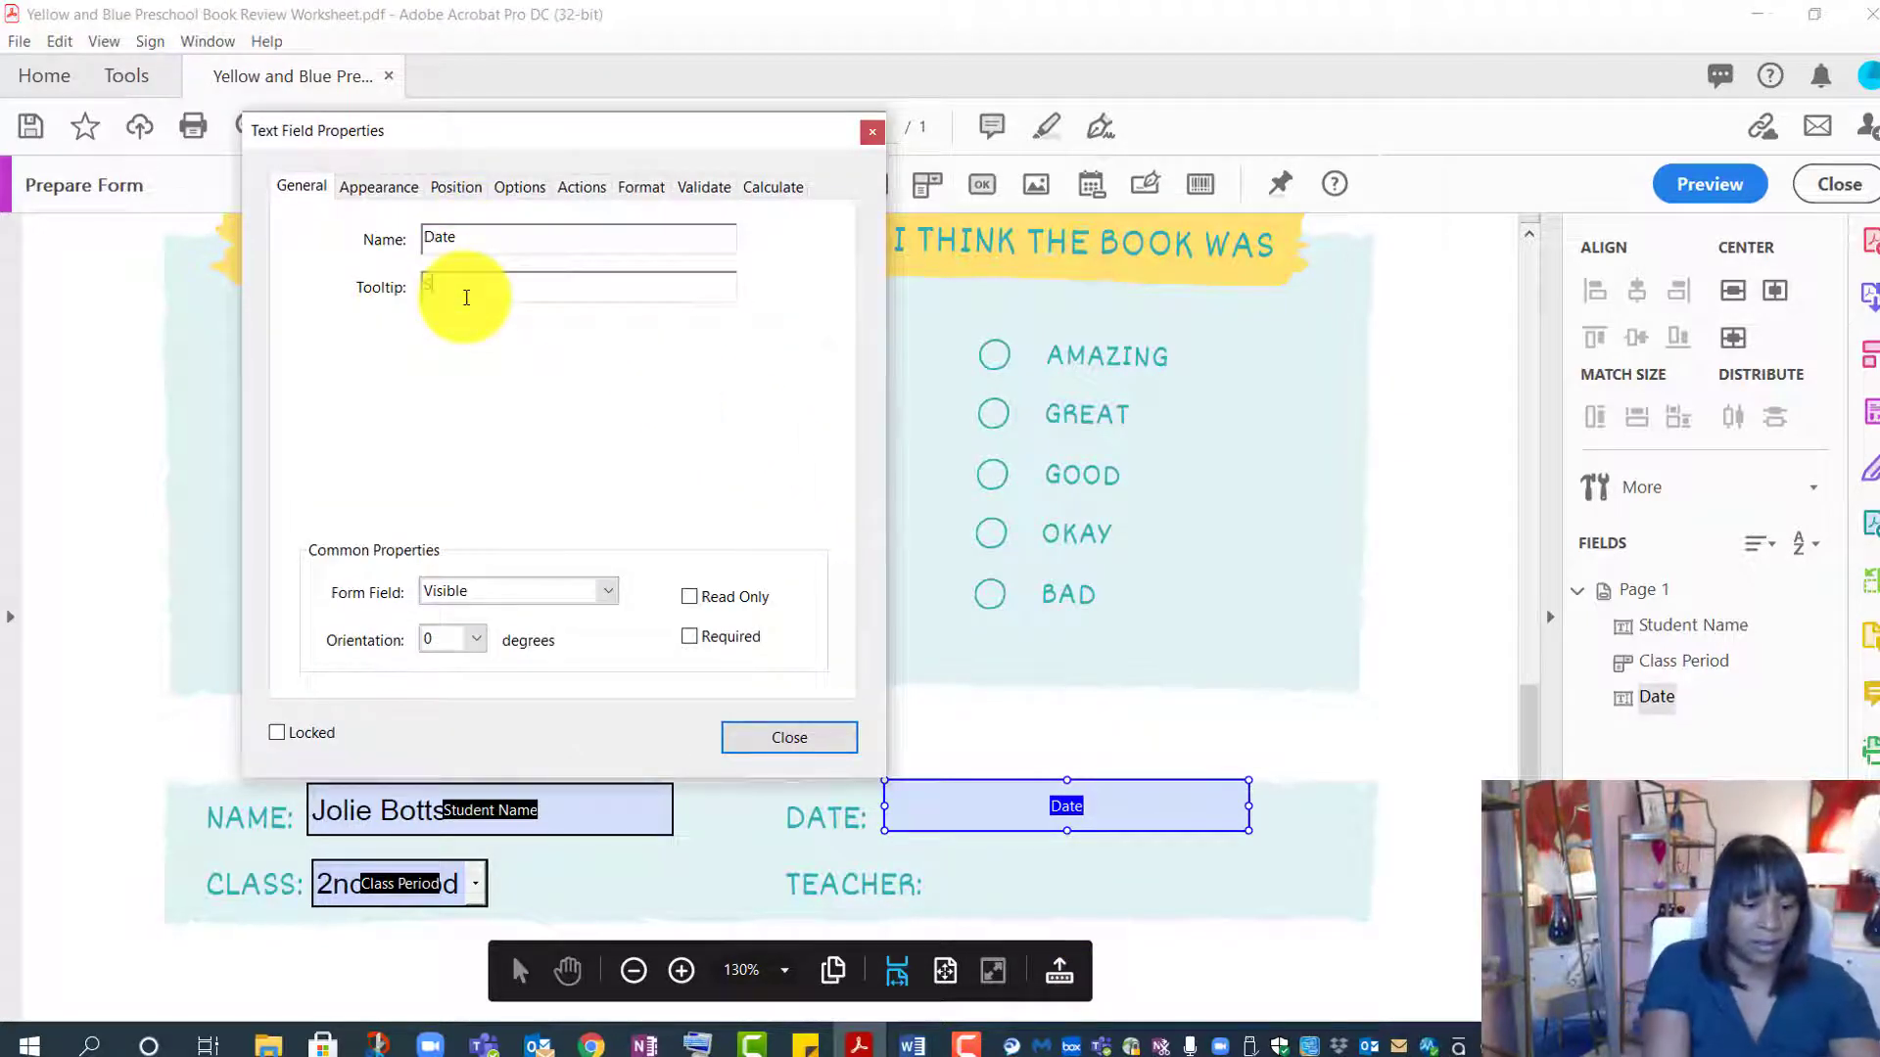
type("eelect the Date")
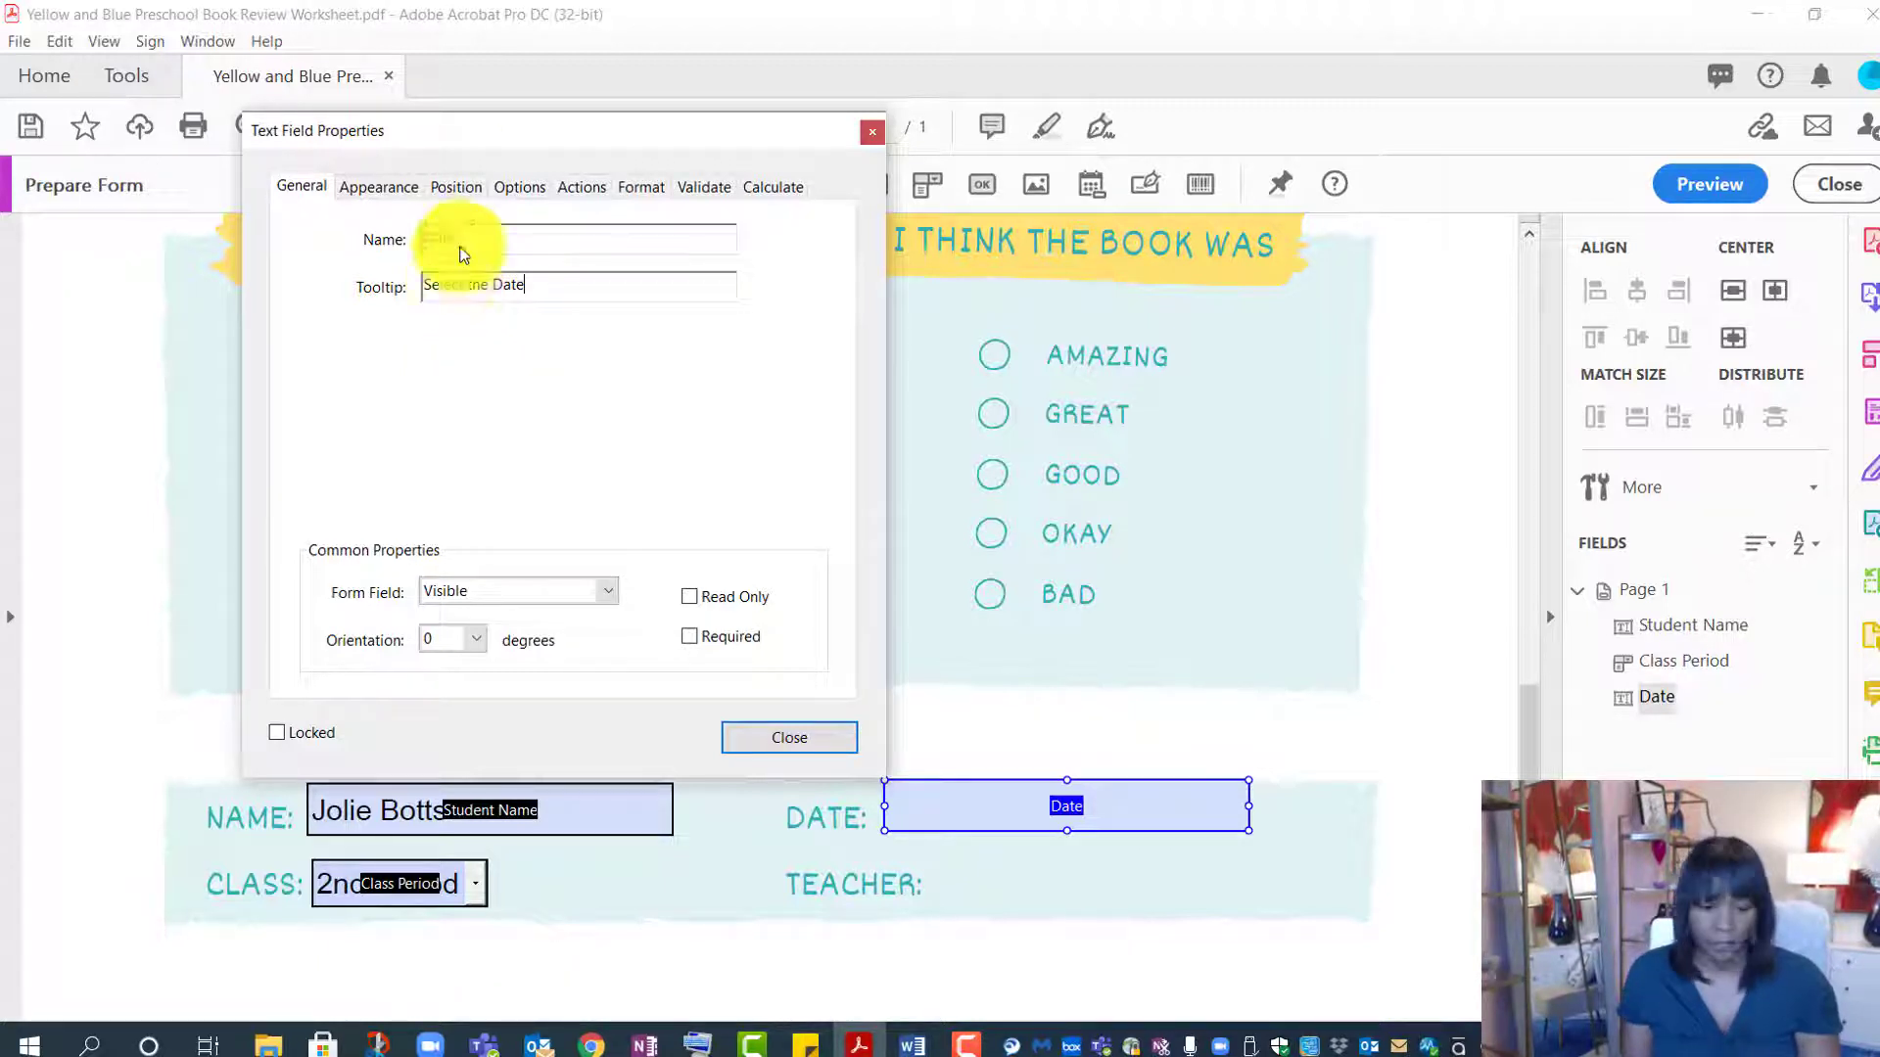
- Format the Date field to display dates as mm/dd/yyyy
left_click(635, 185)
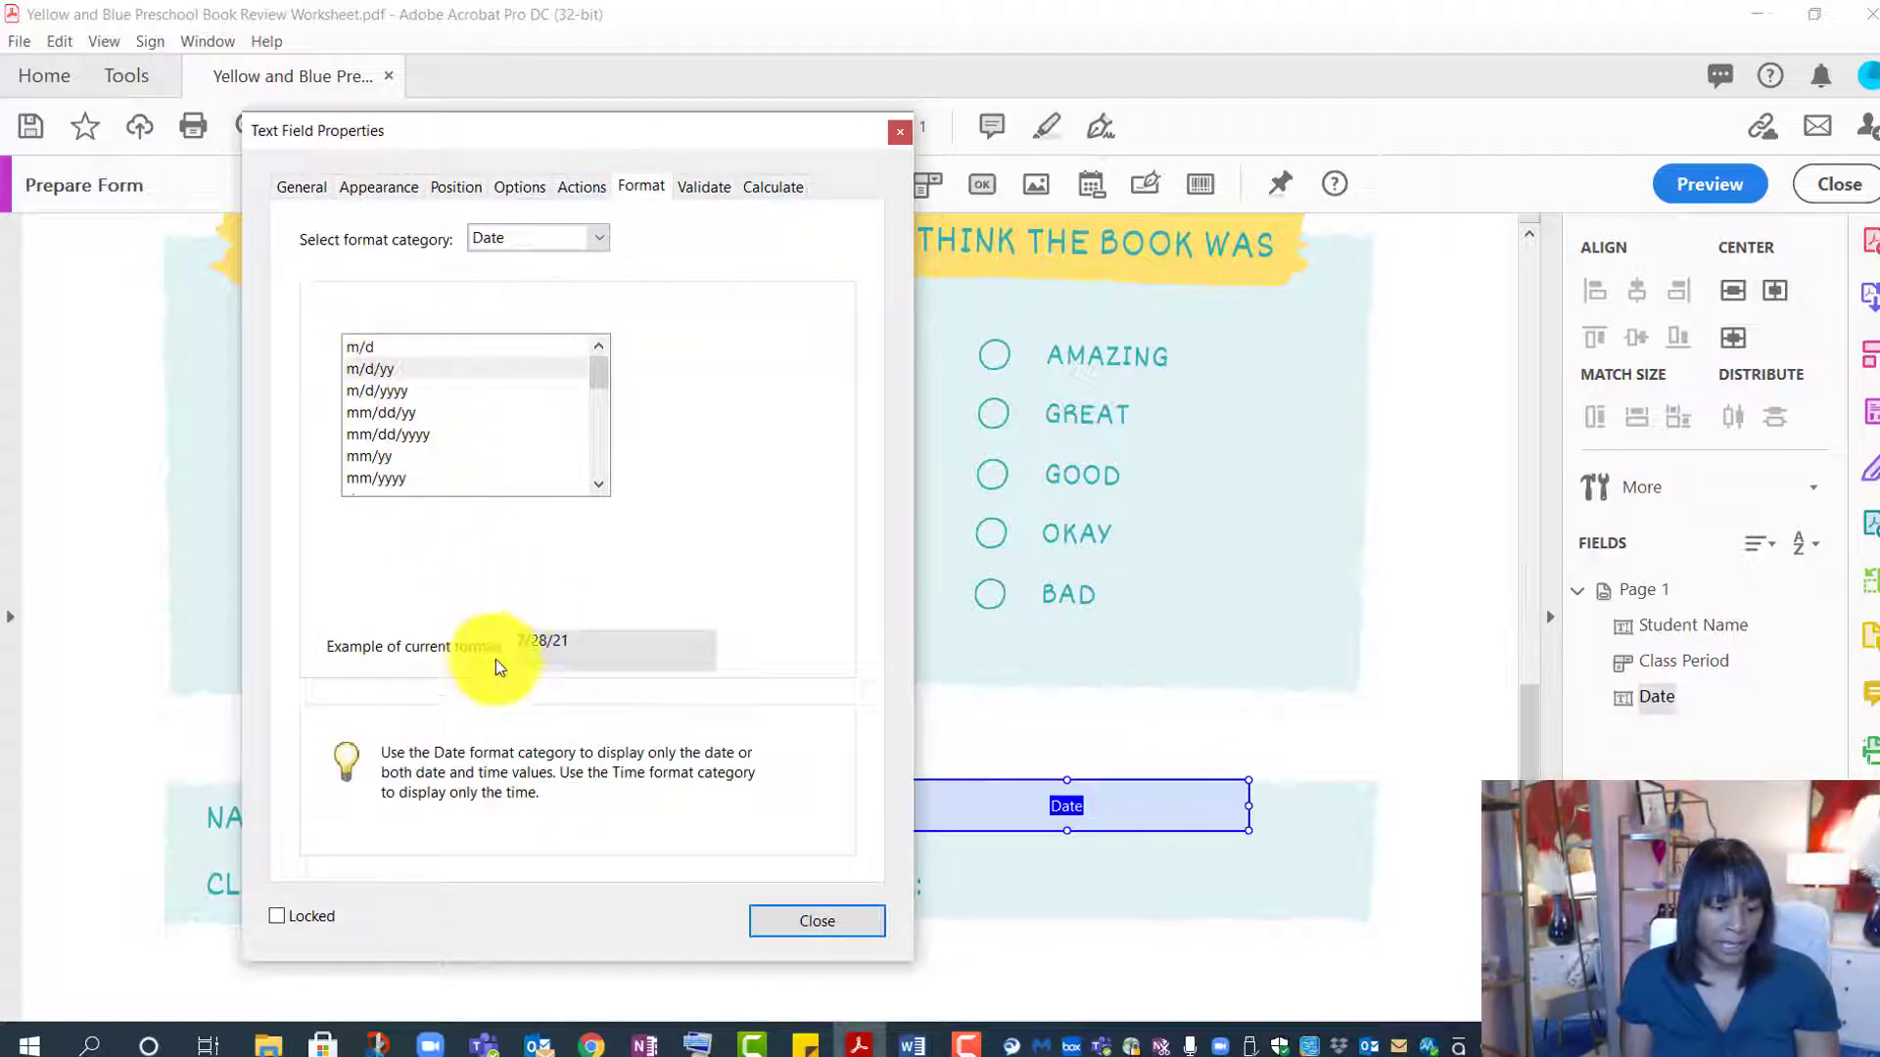
left_click(410, 434)
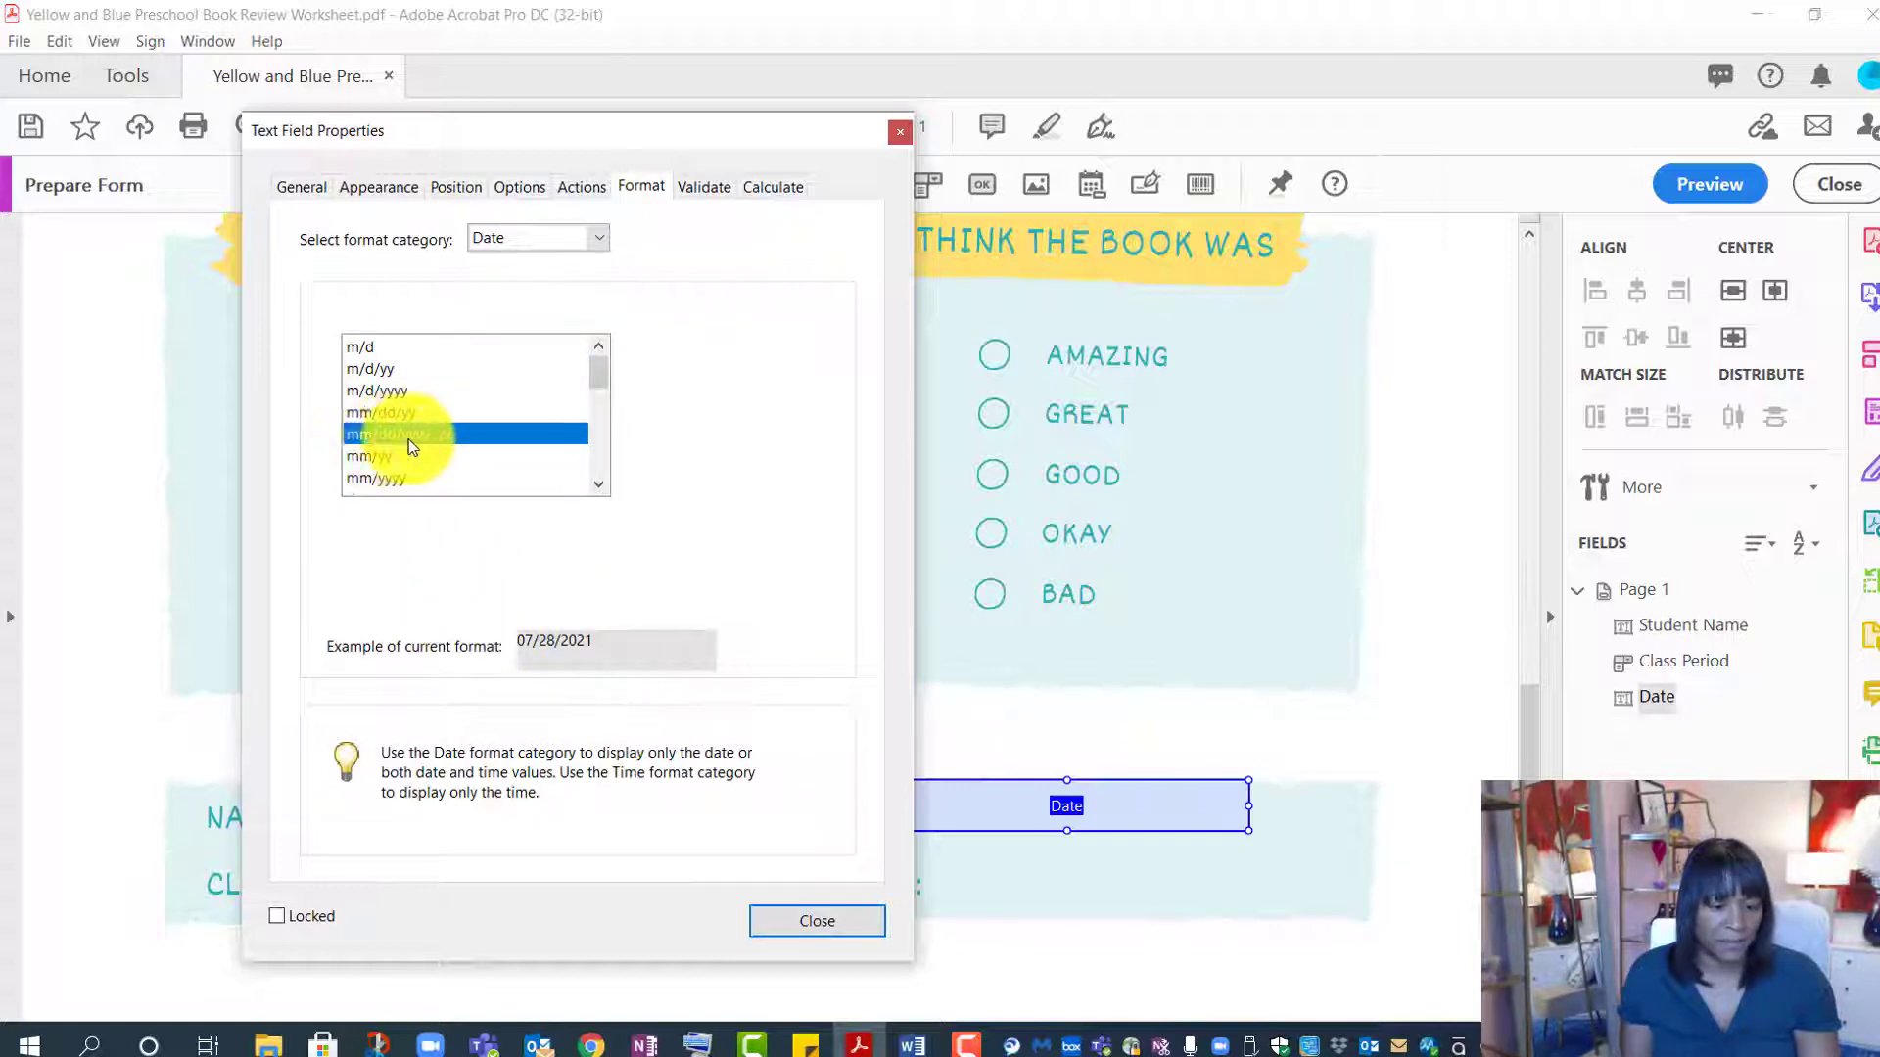
left_click(780, 924)
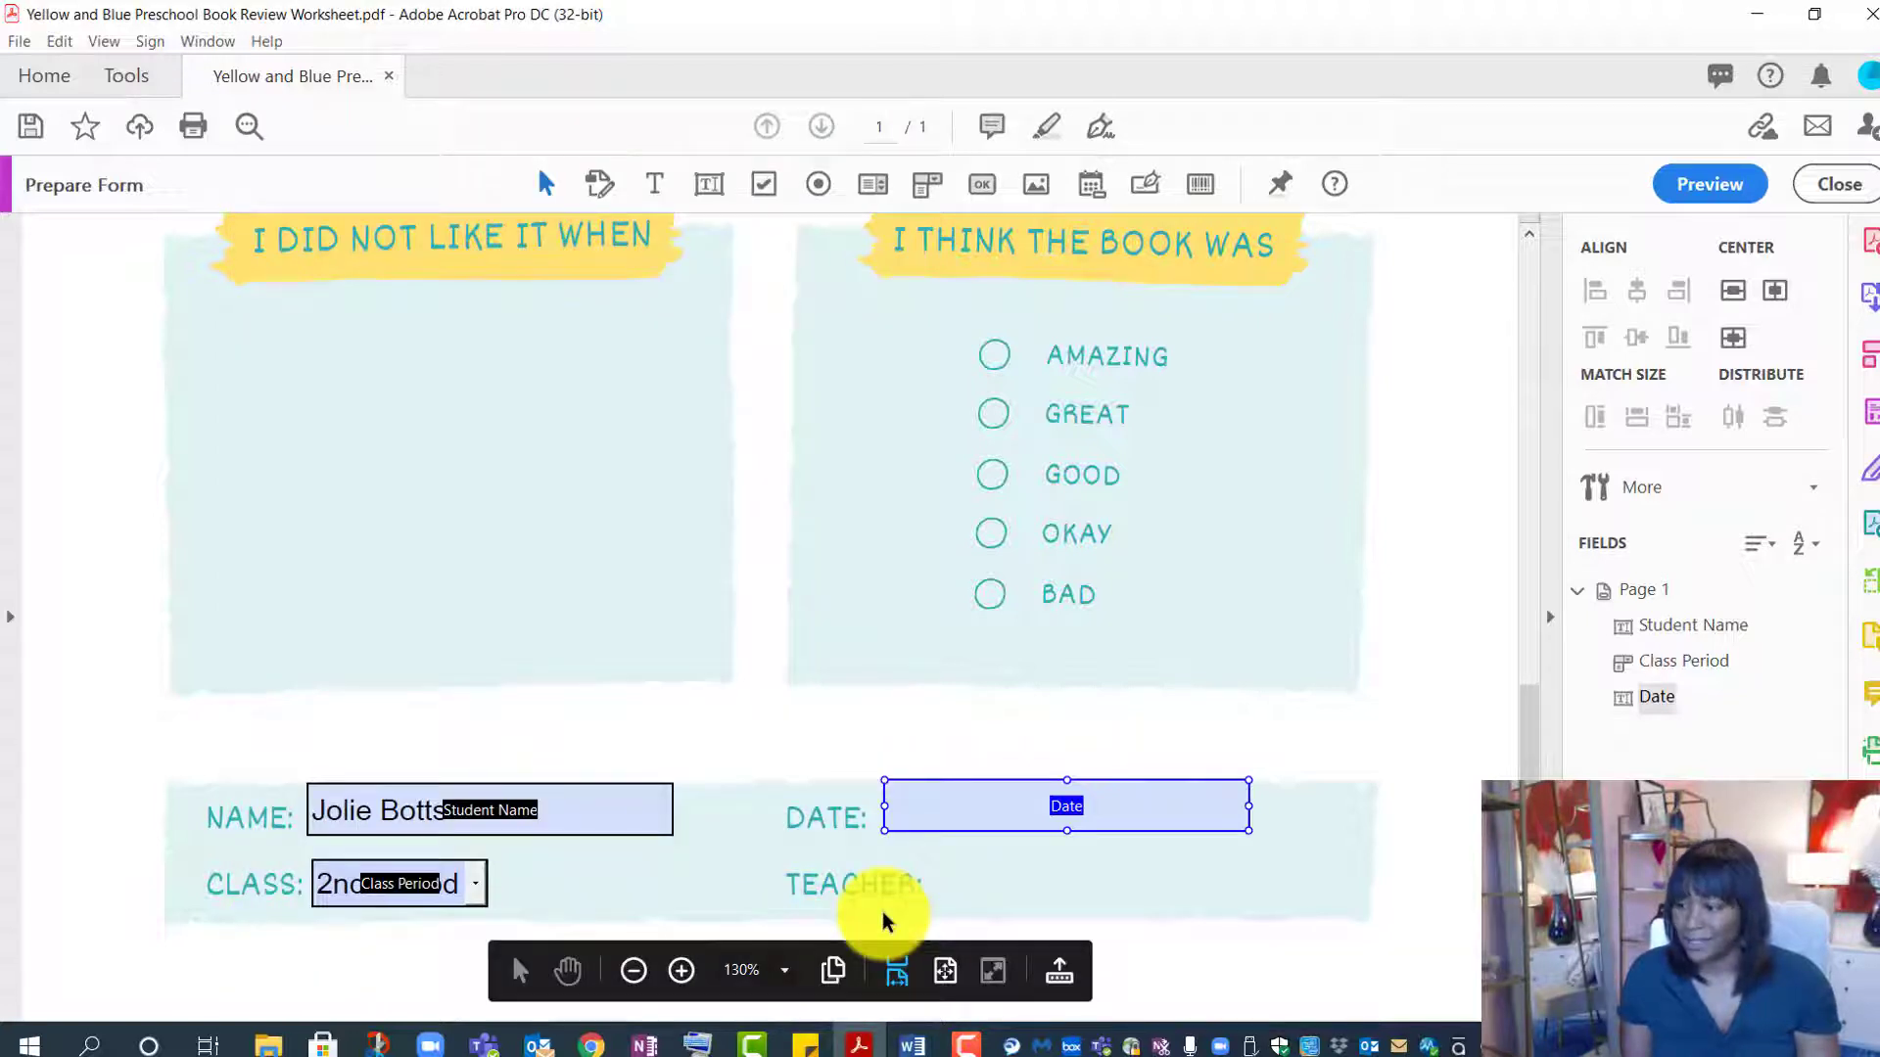
- Add the teacher's name as page text beside the TEACHER: label
left_click(977, 880)
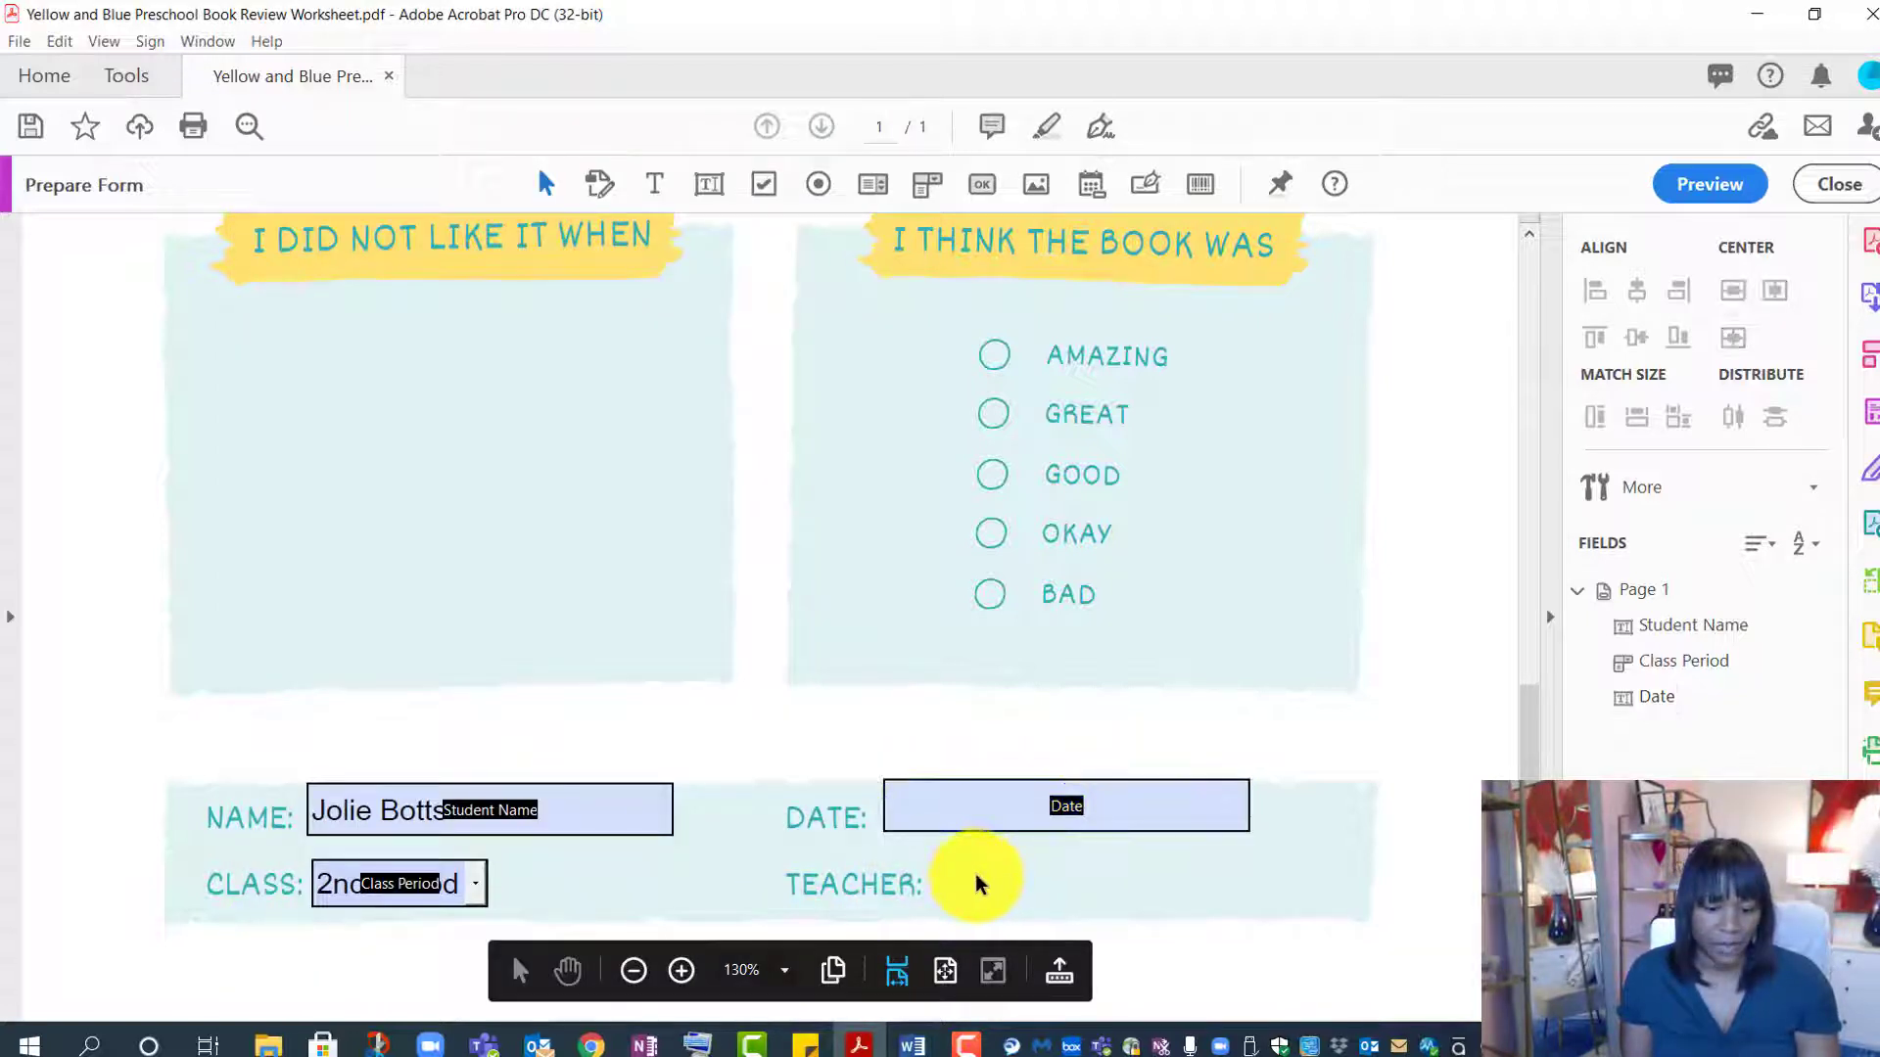
left_click(655, 186)
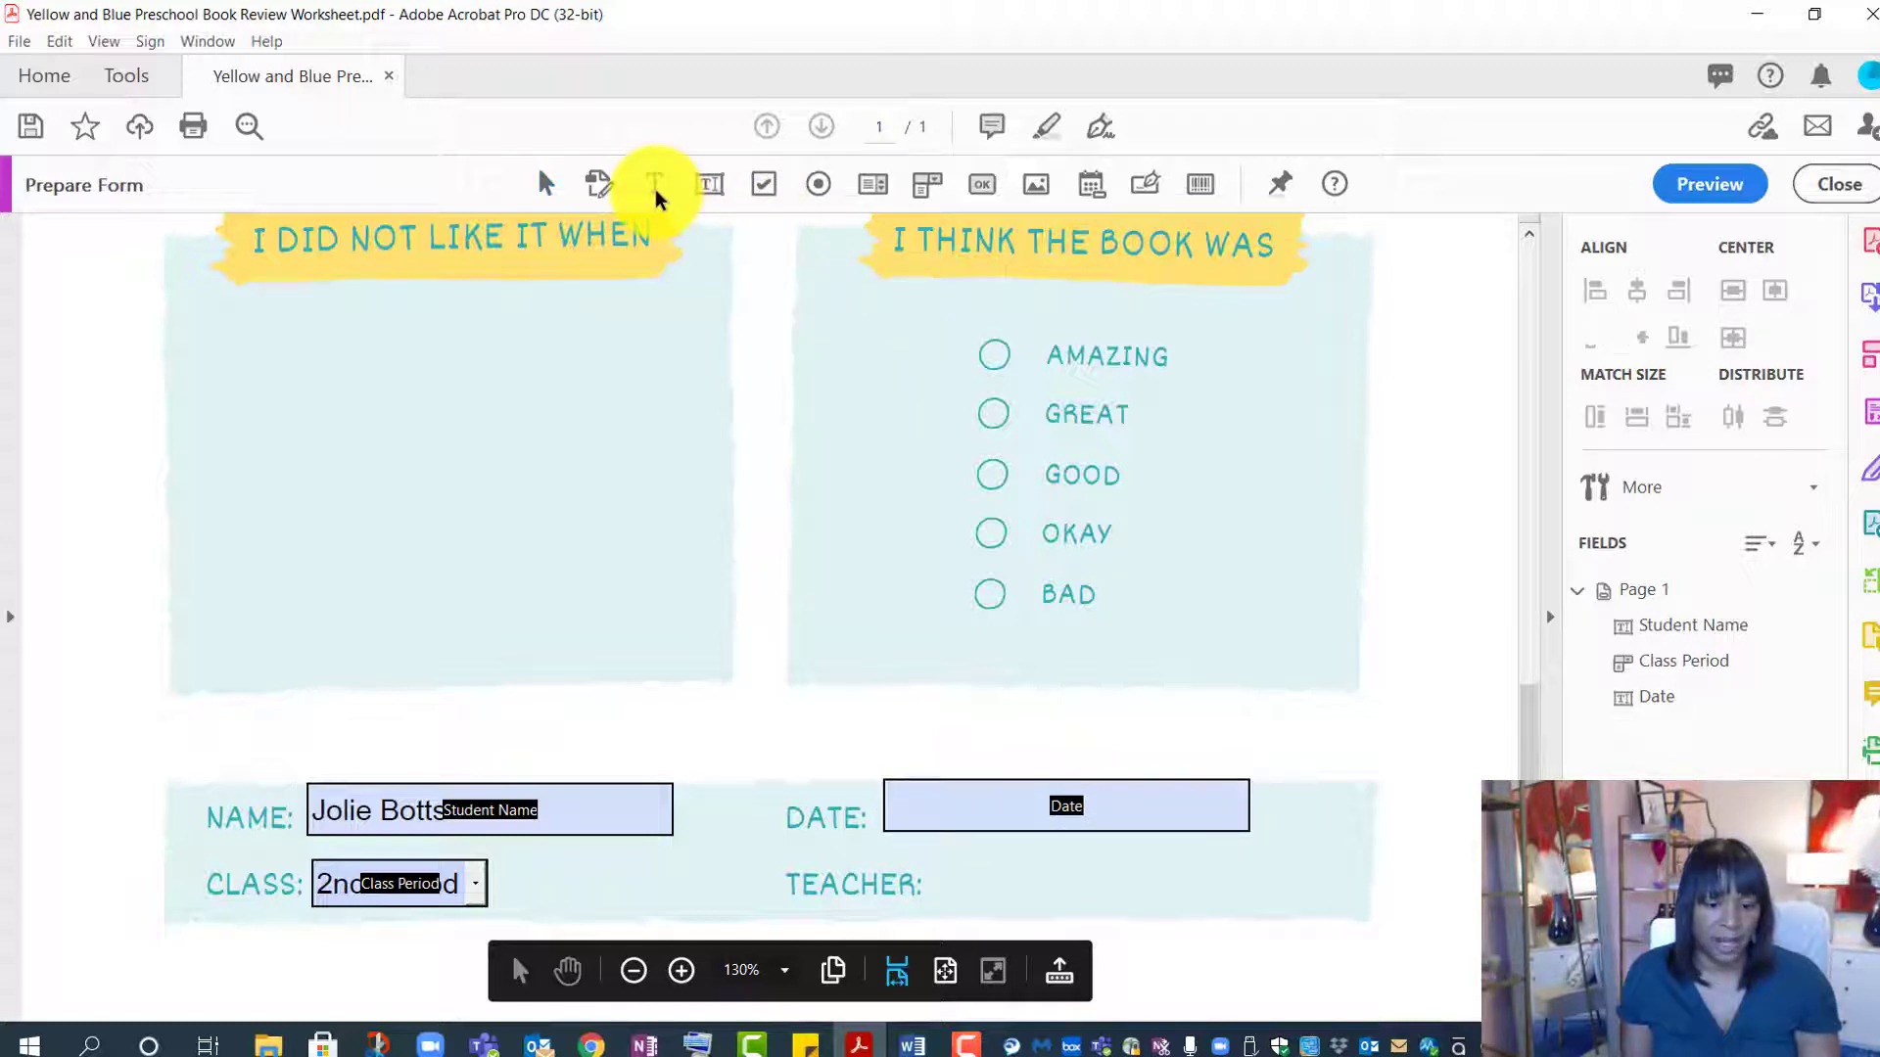
left_click_drag(941, 878, 1156, 911)
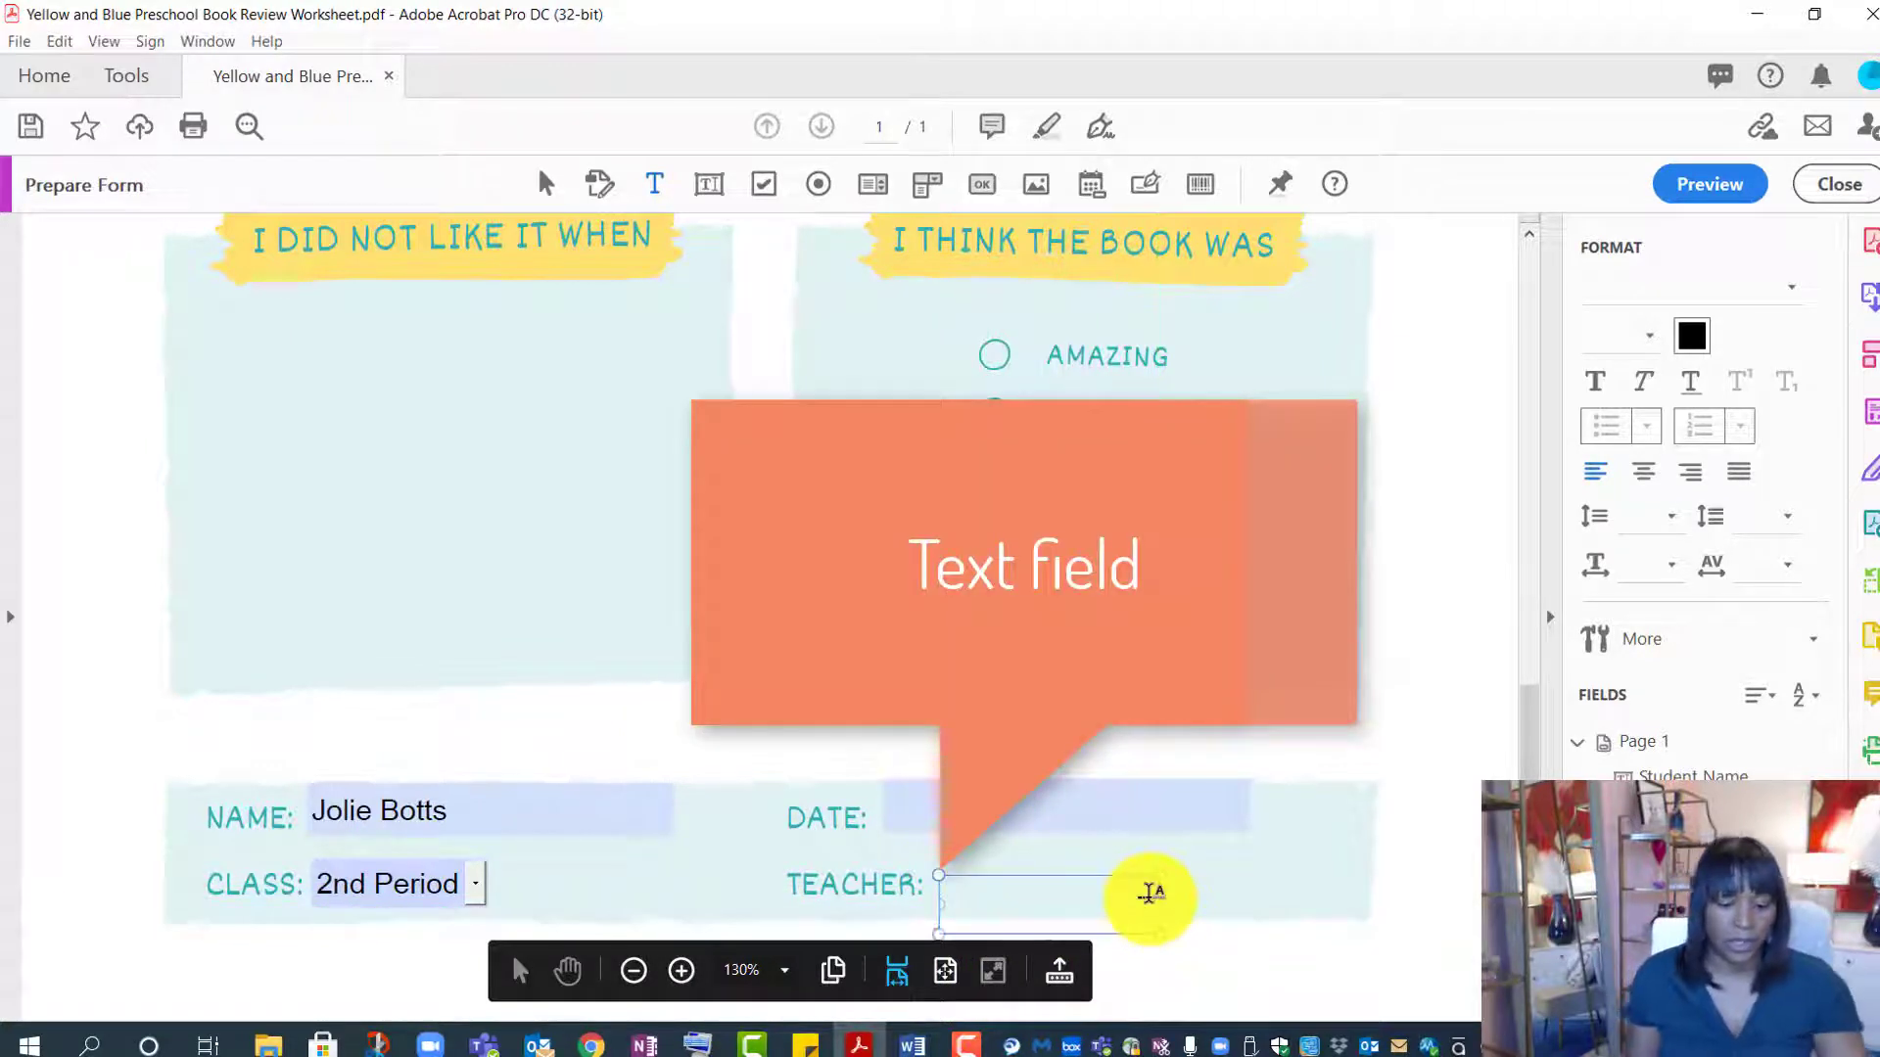
type("Mrs. Botts")
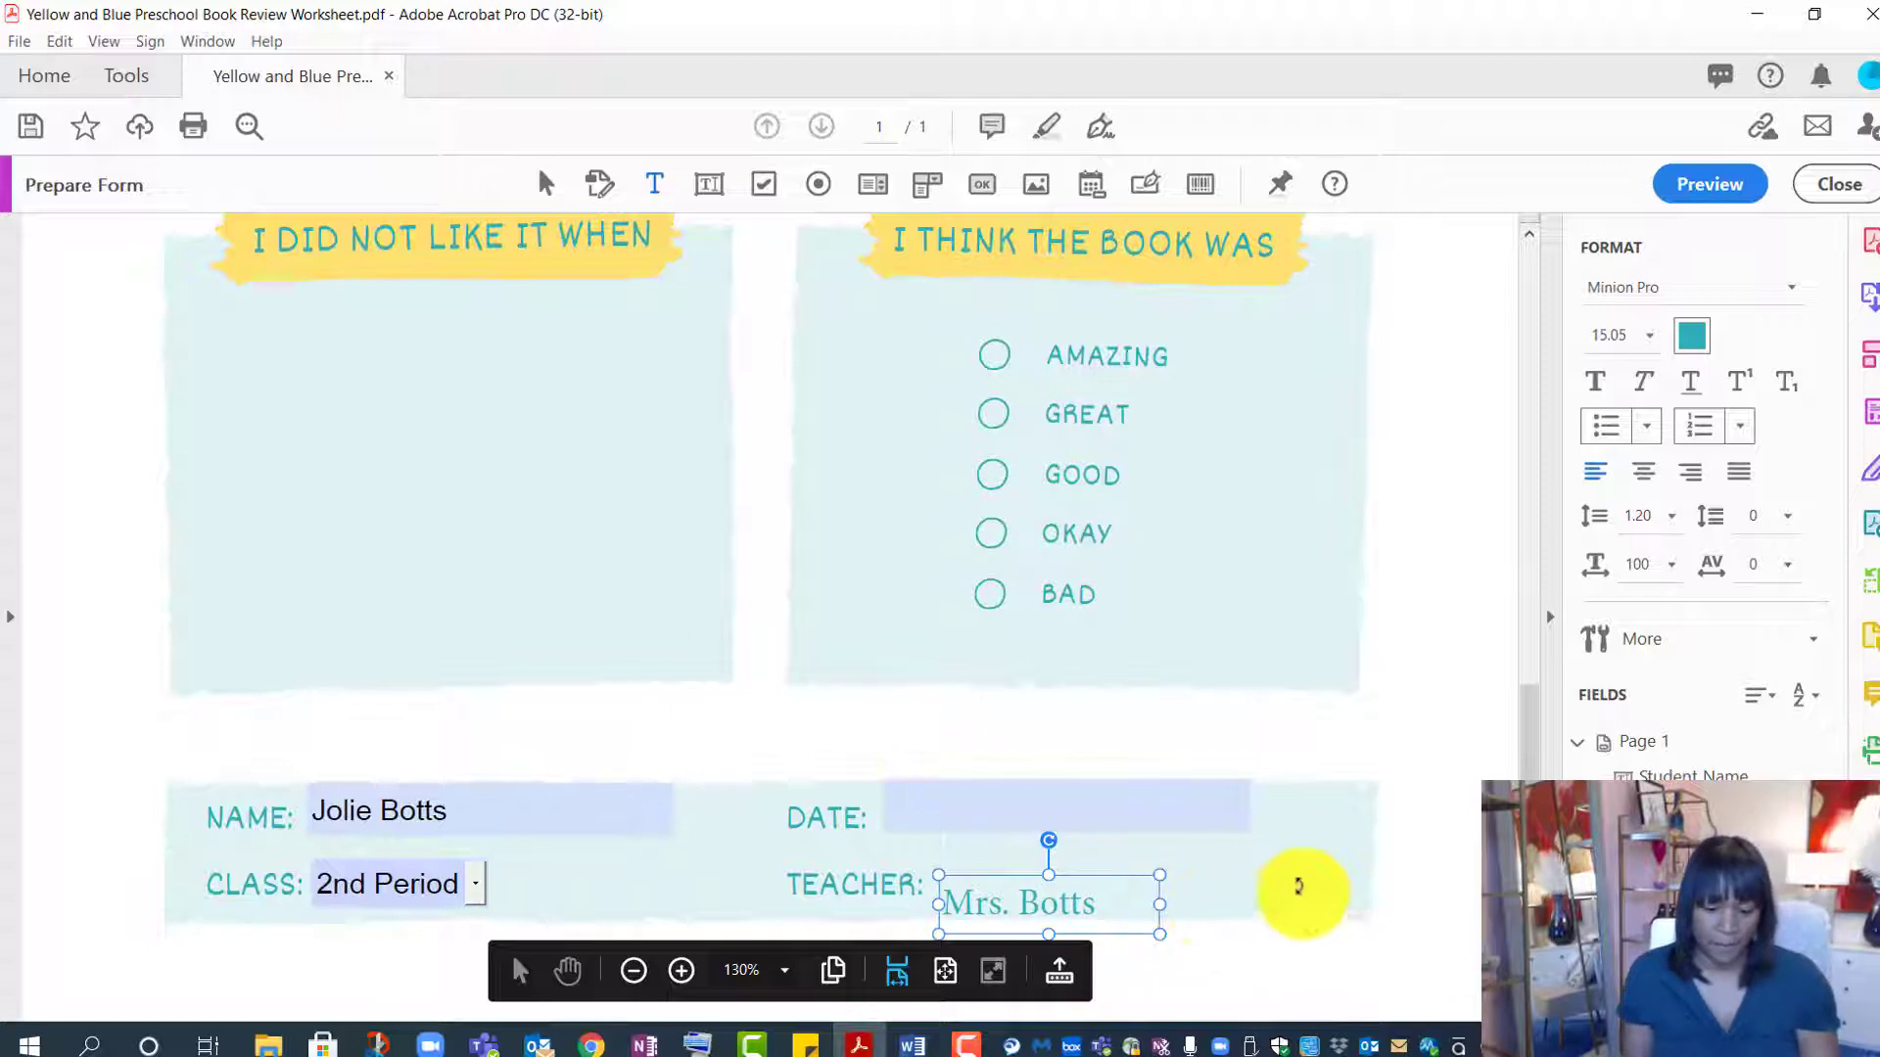
left_click(547, 186)
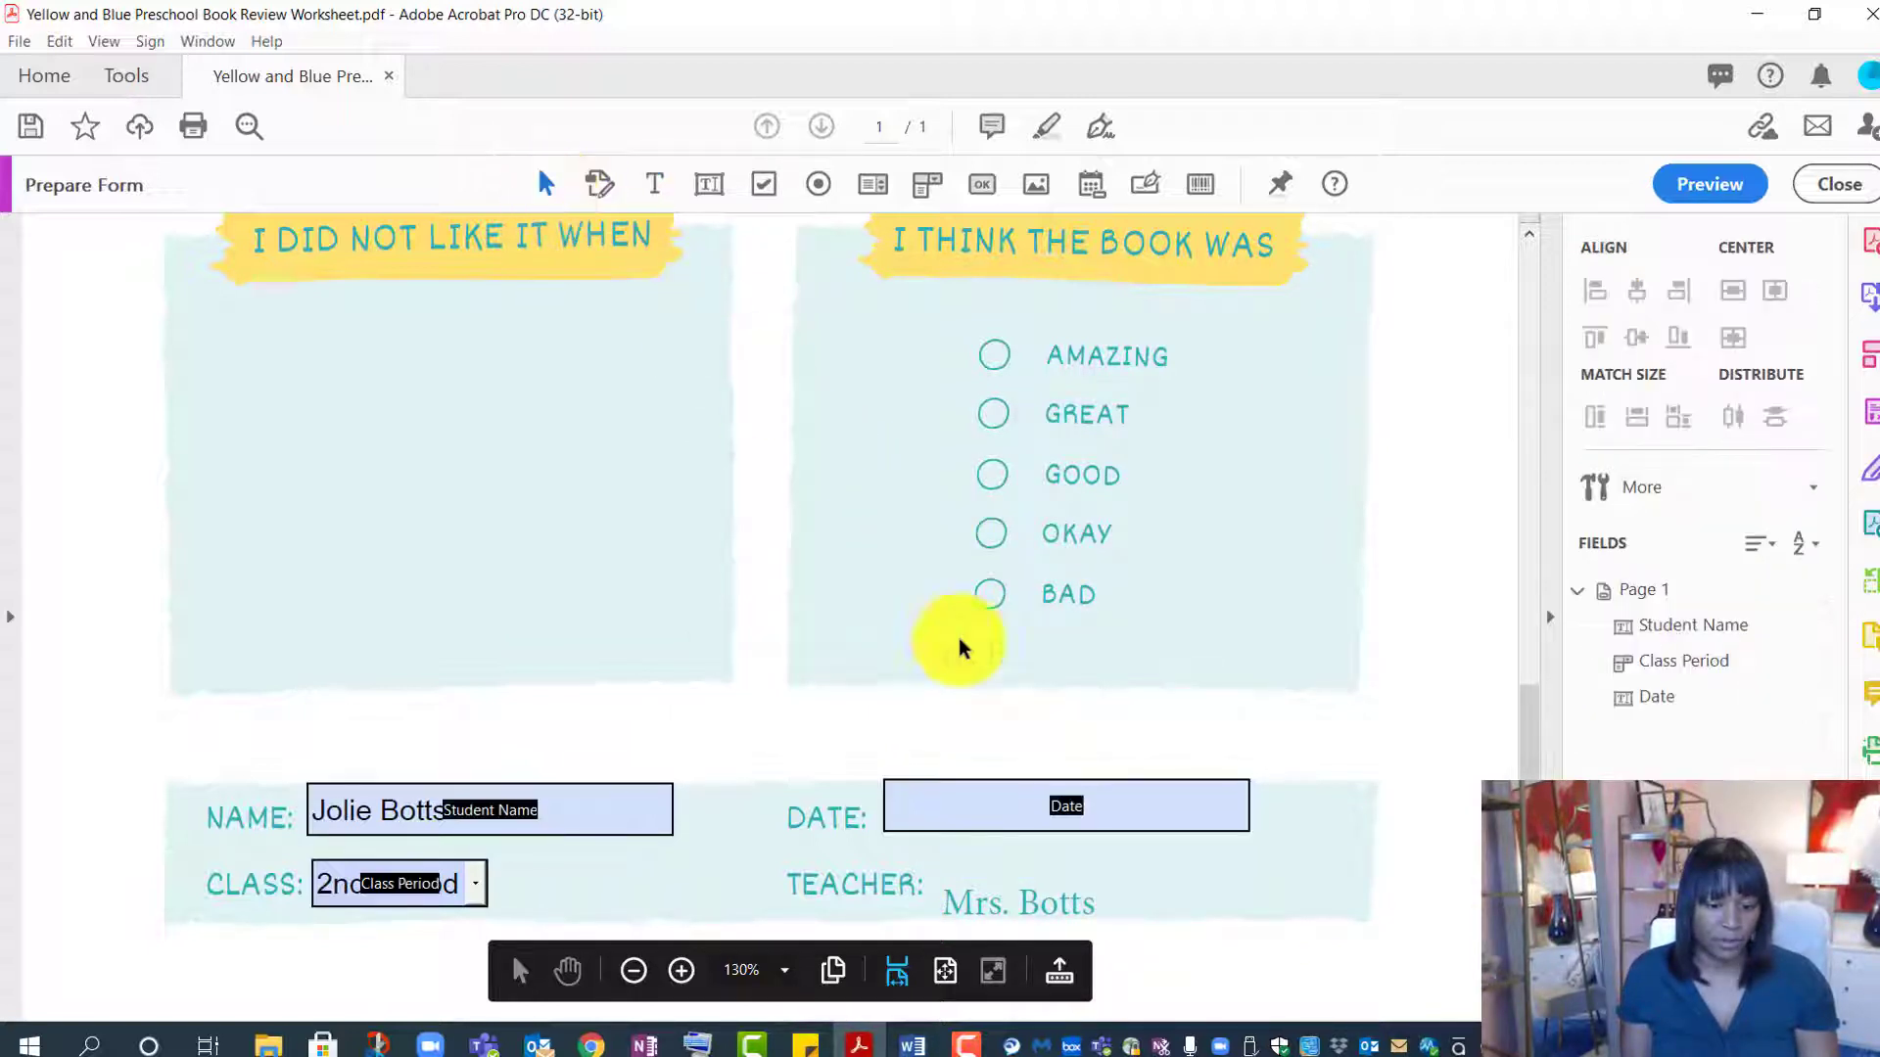
- Nudge the teacher's name up so it sits level with the TEACHER: label
left_click(995, 901)
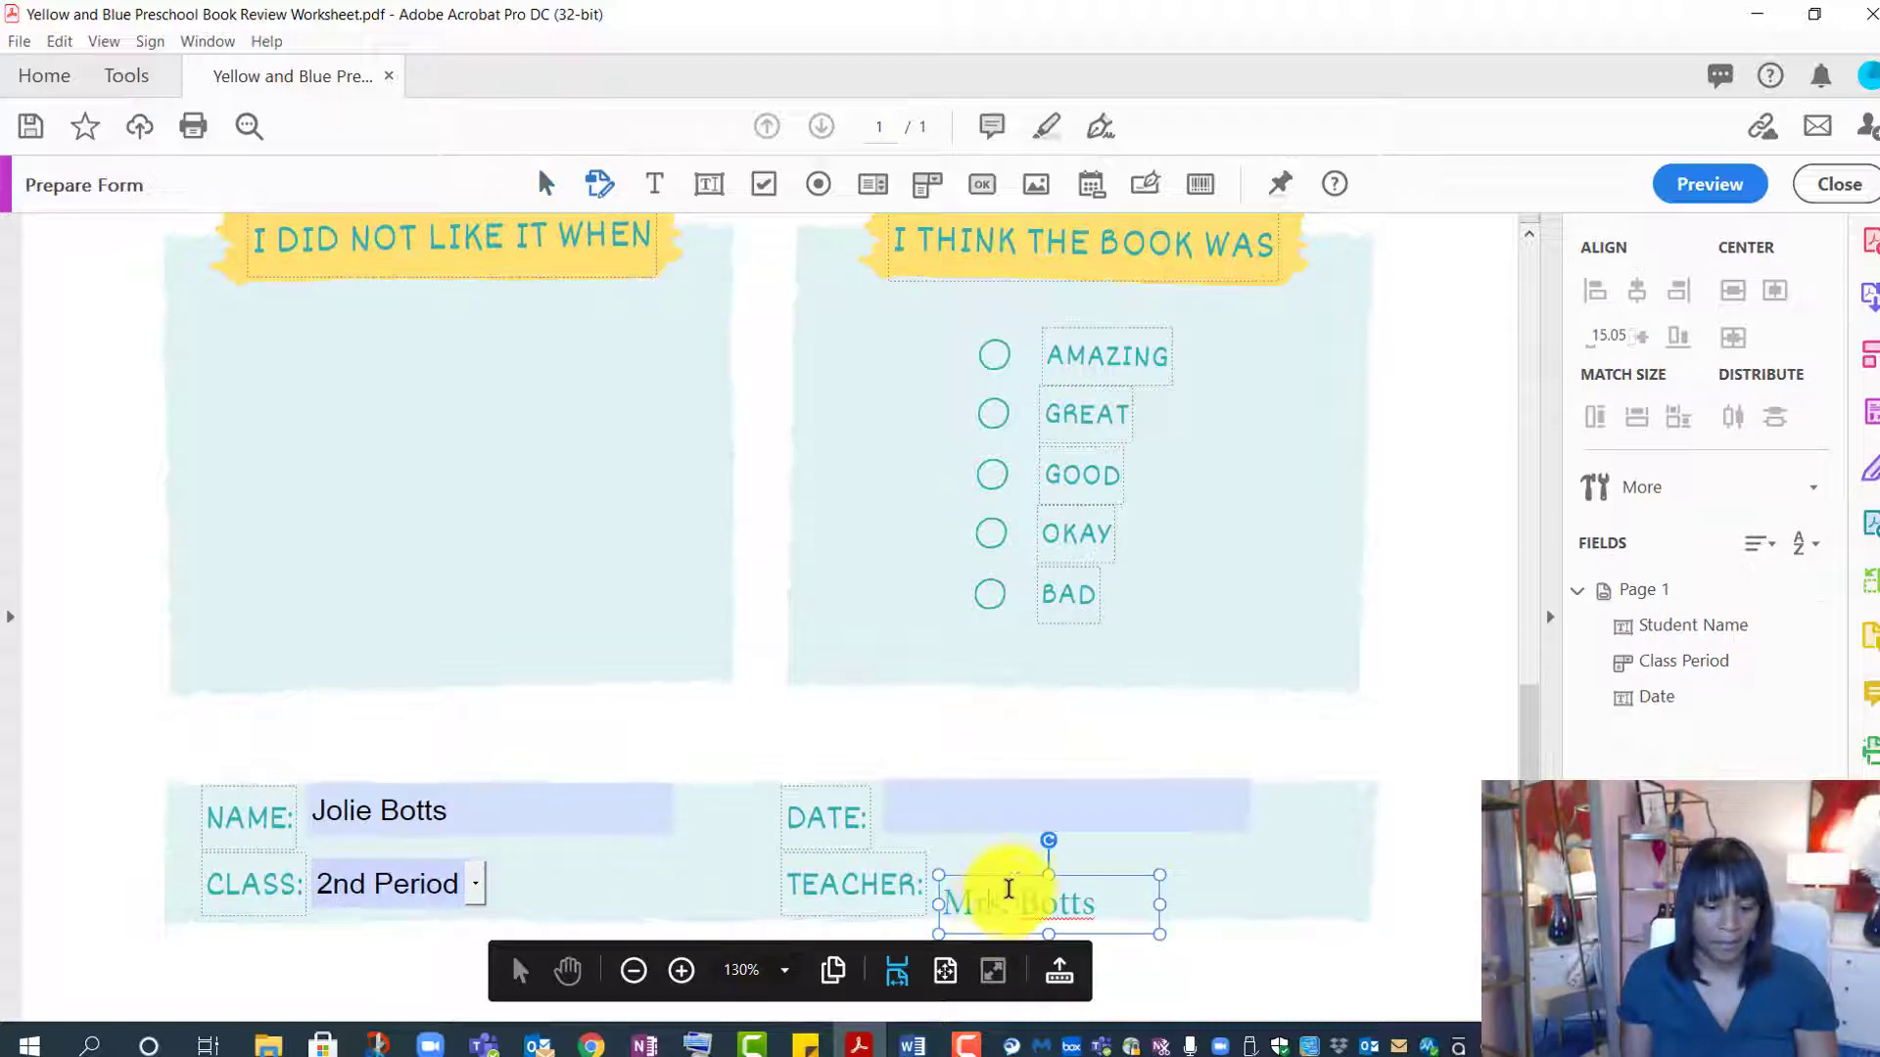
left_click_drag(1013, 872, 1010, 859)
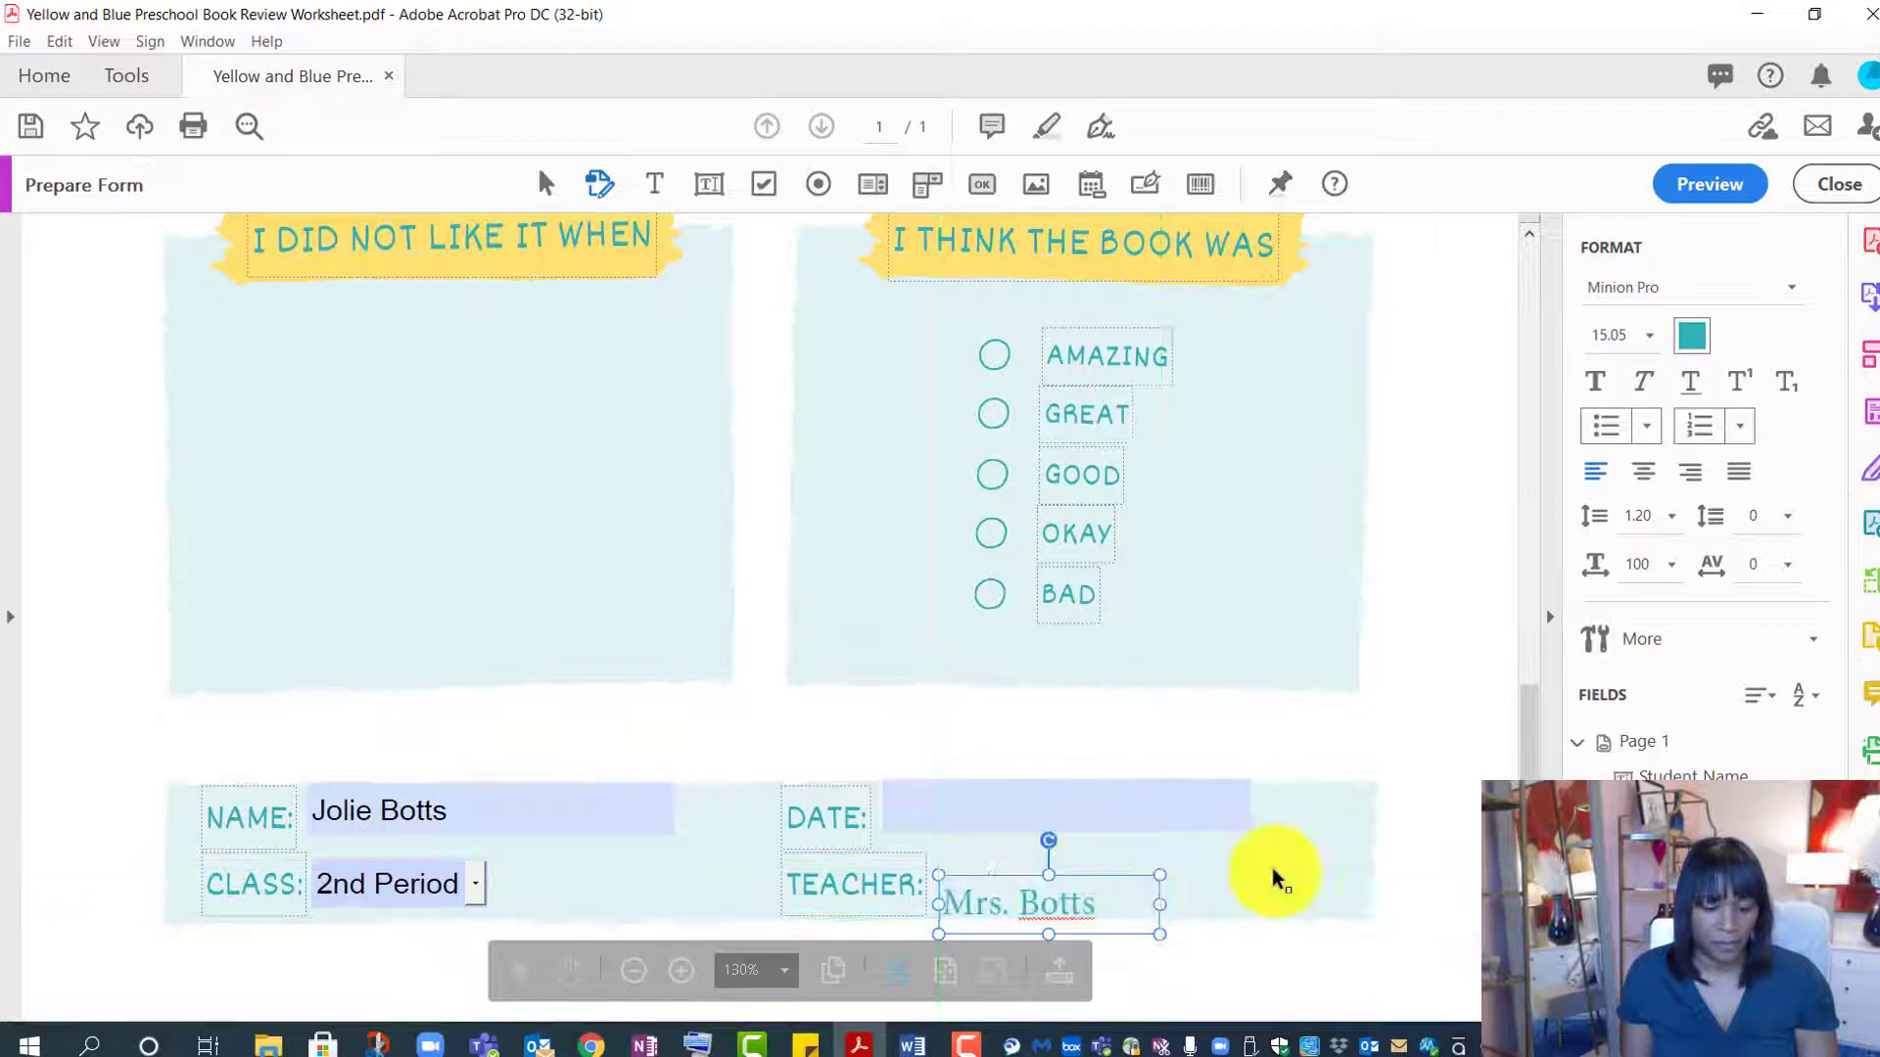
left_click(1422, 863)
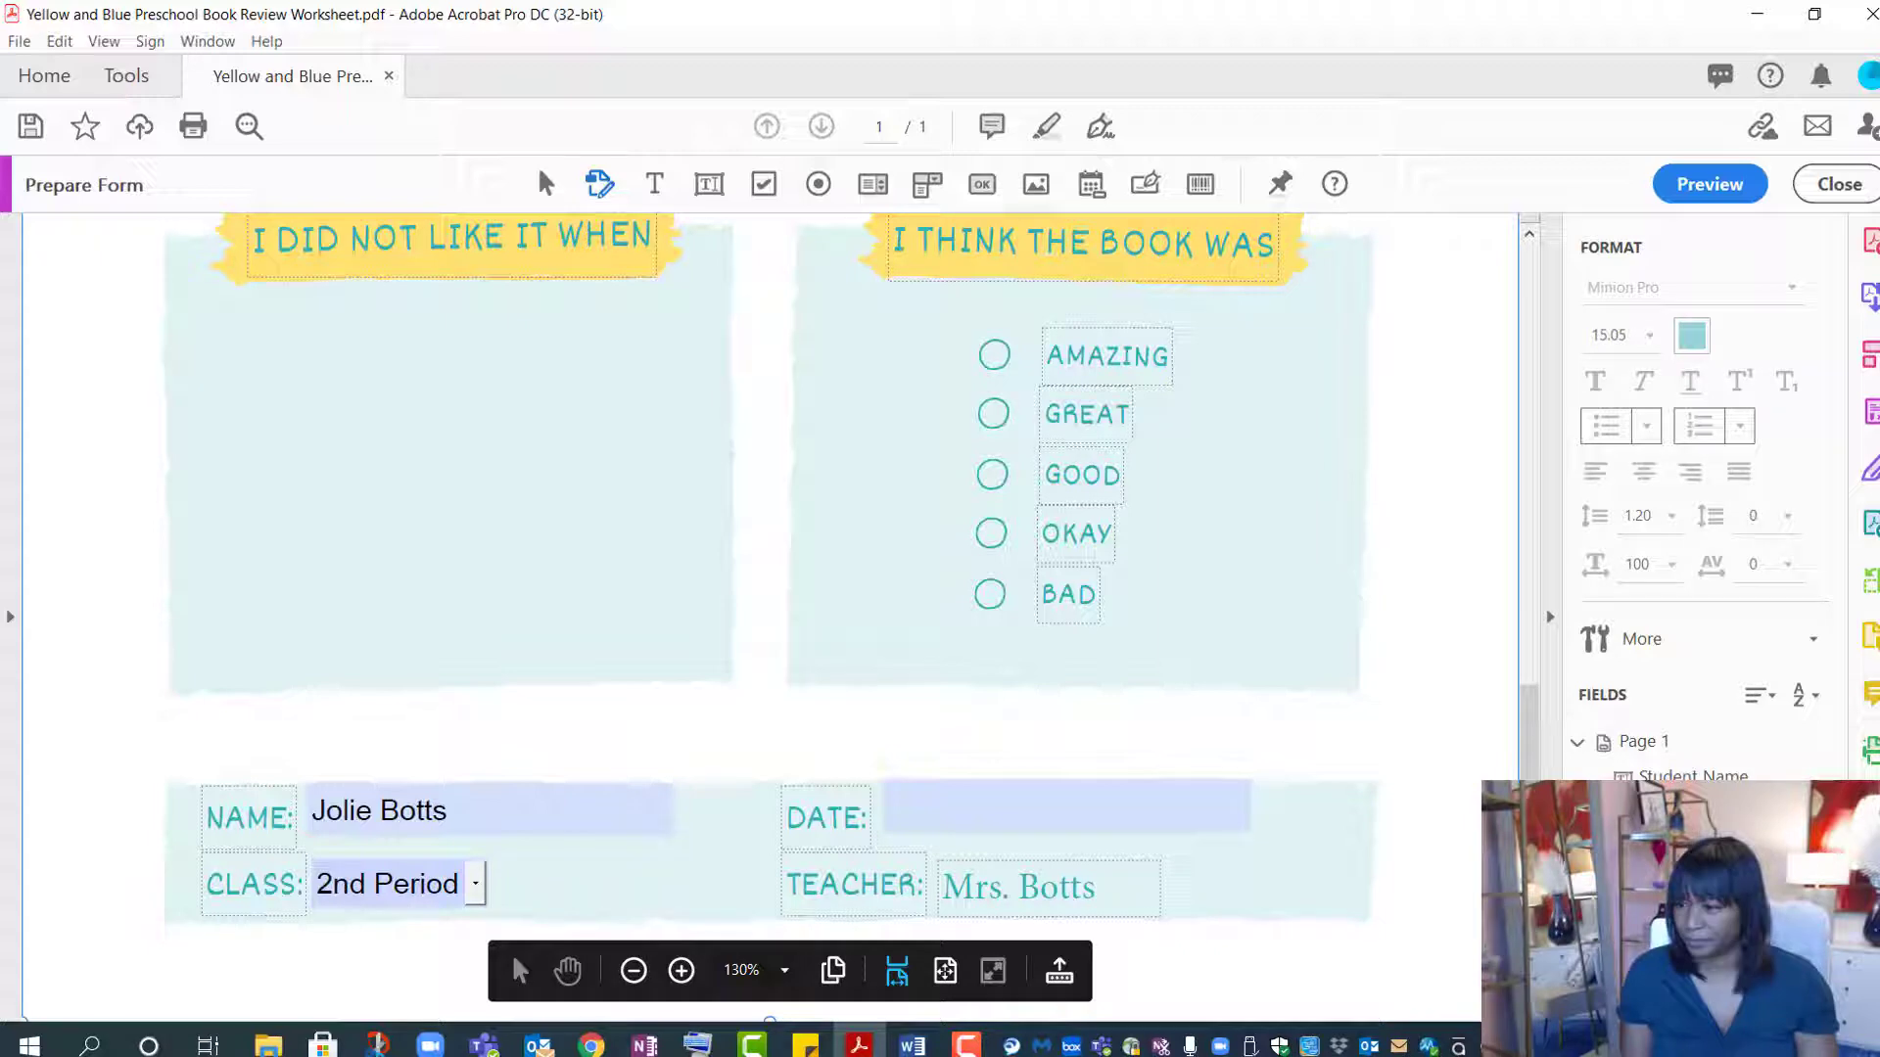
scroll(604, 958, "up", 4)
- Place a text field named 'I read' in the I READ box and open its properties
scroll(603, 954, "up", 10)
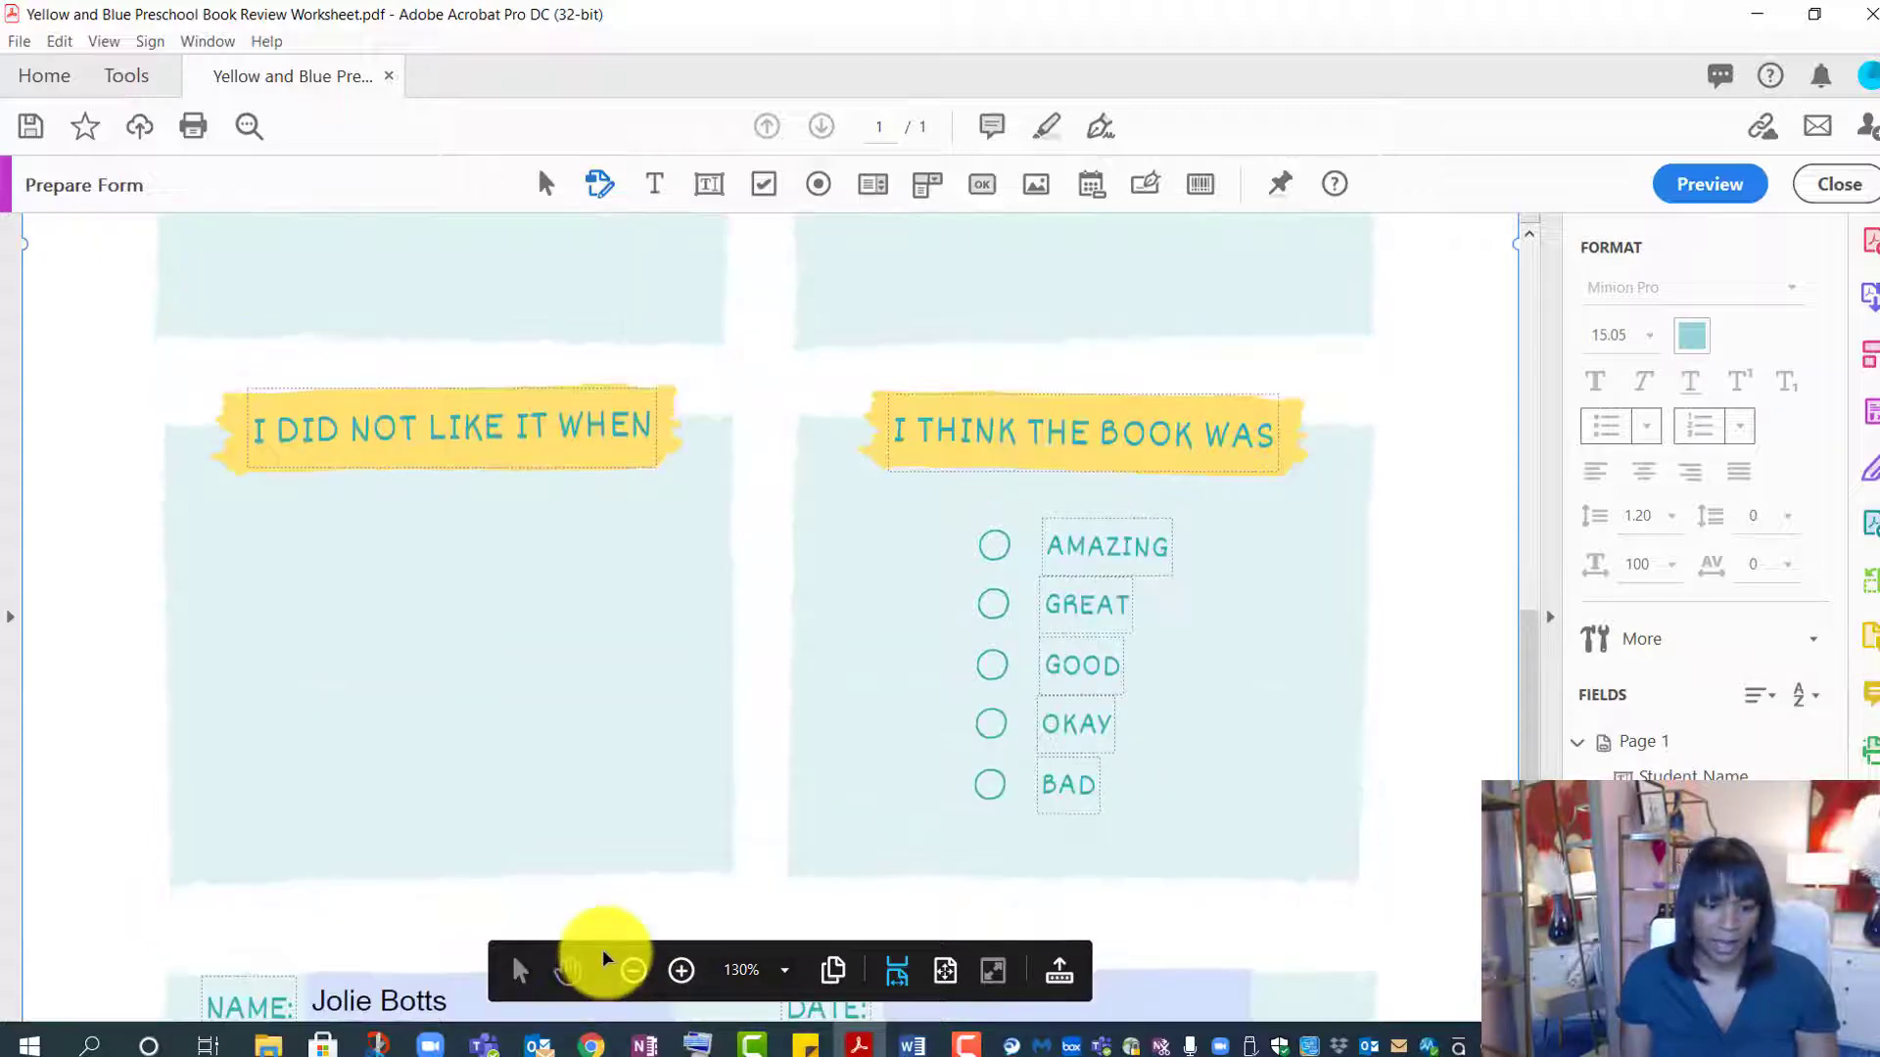
scroll(608, 952, "up", 8)
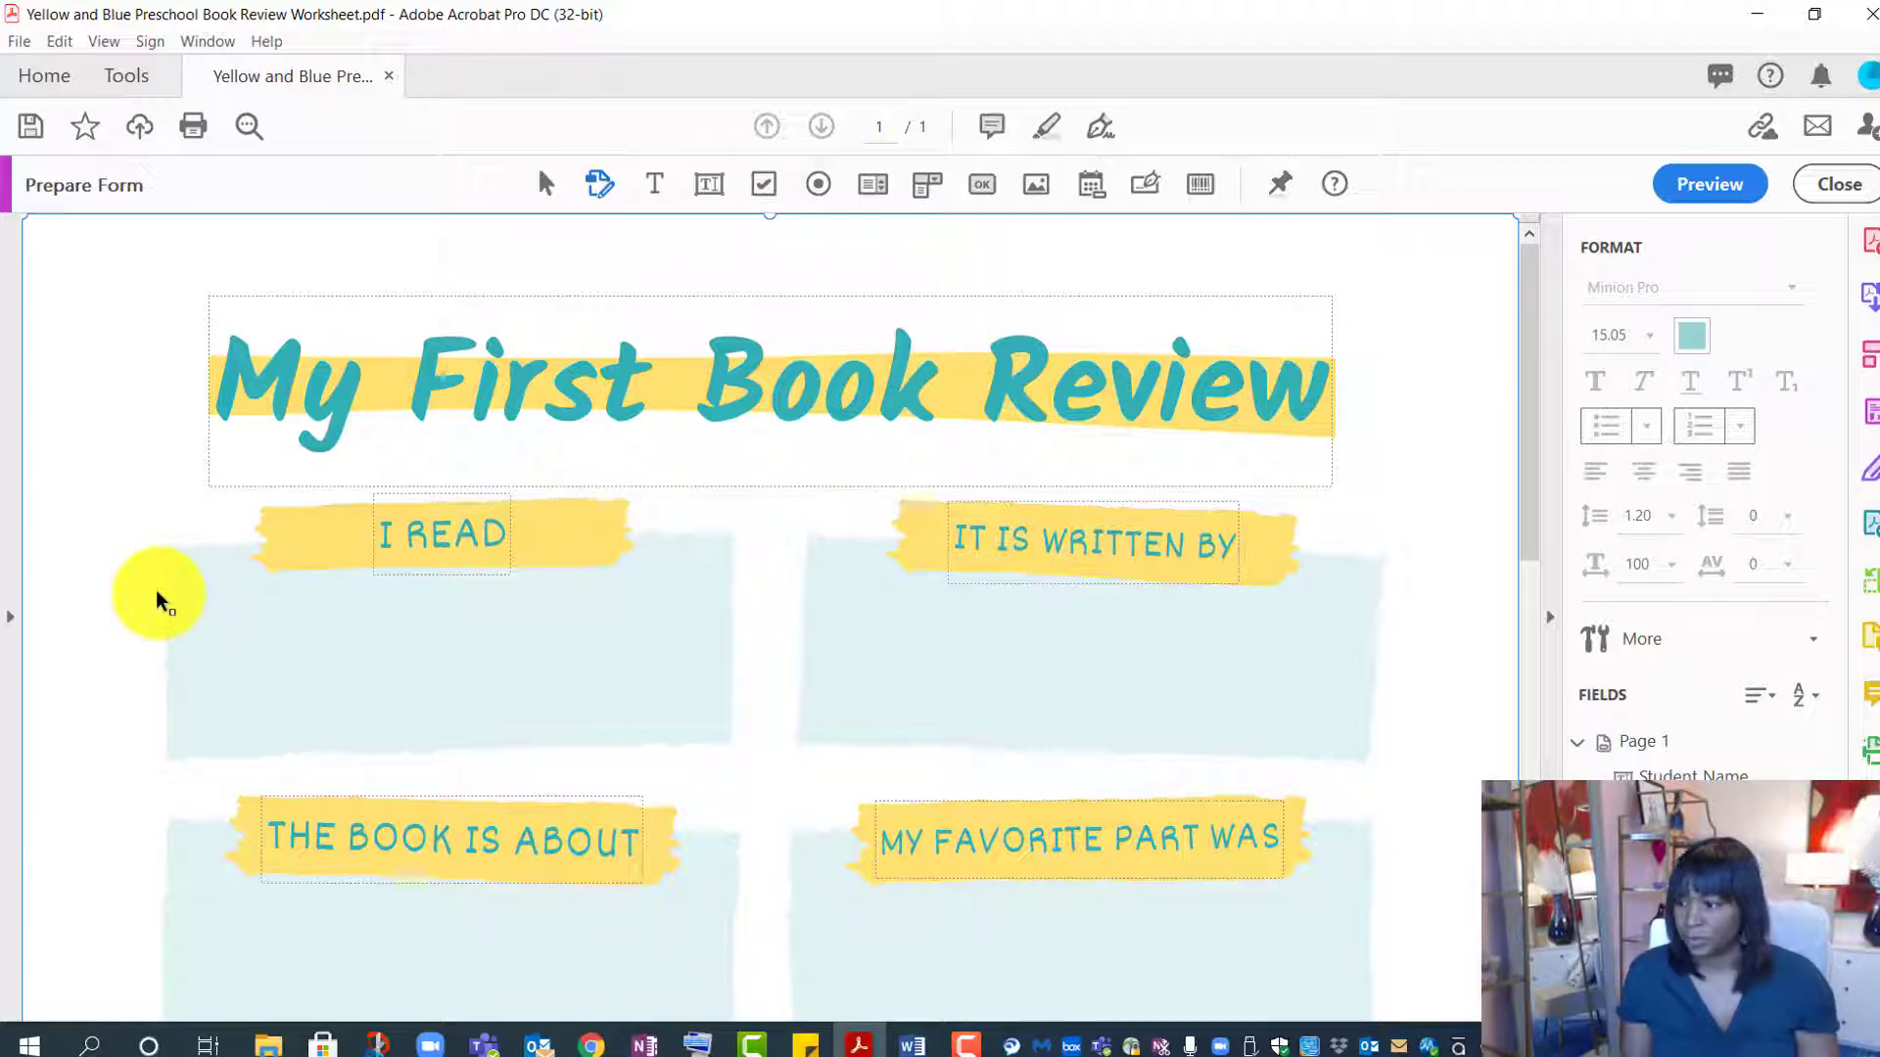
left_click(709, 186)
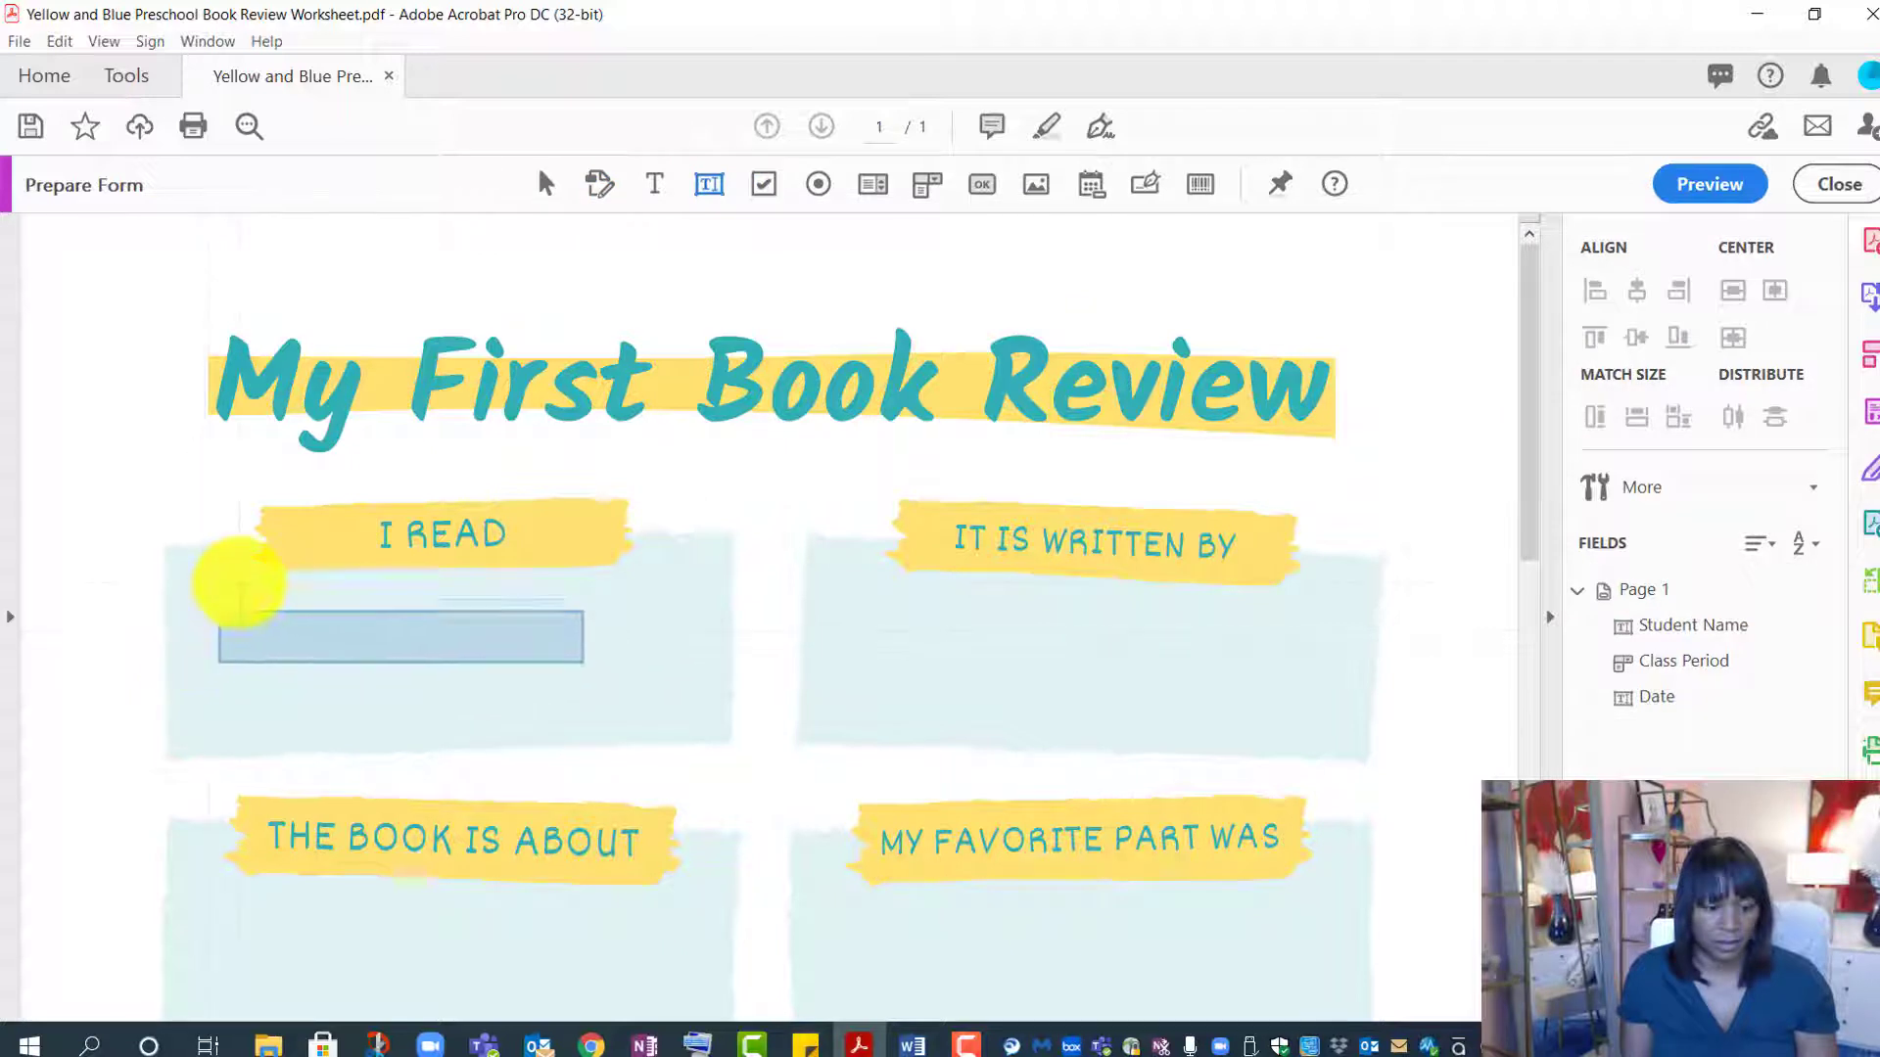
left_click(239, 584)
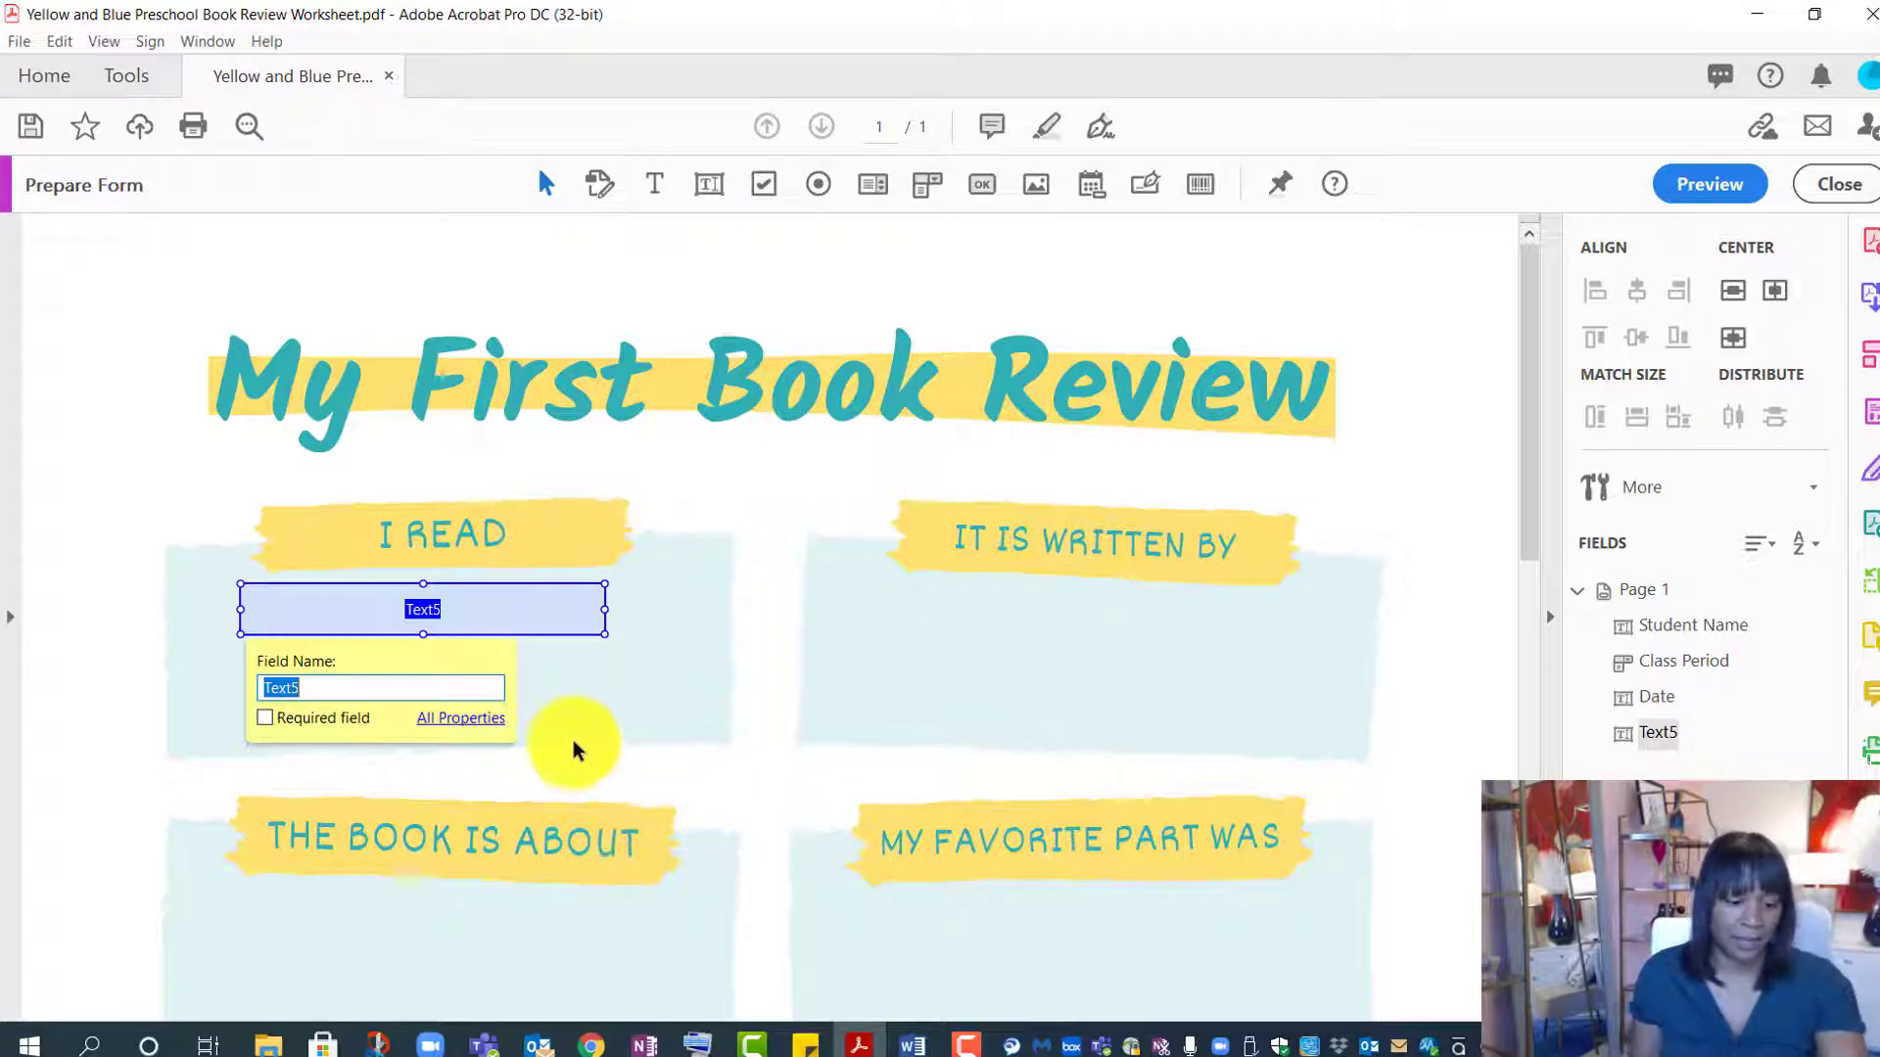
type("I read")
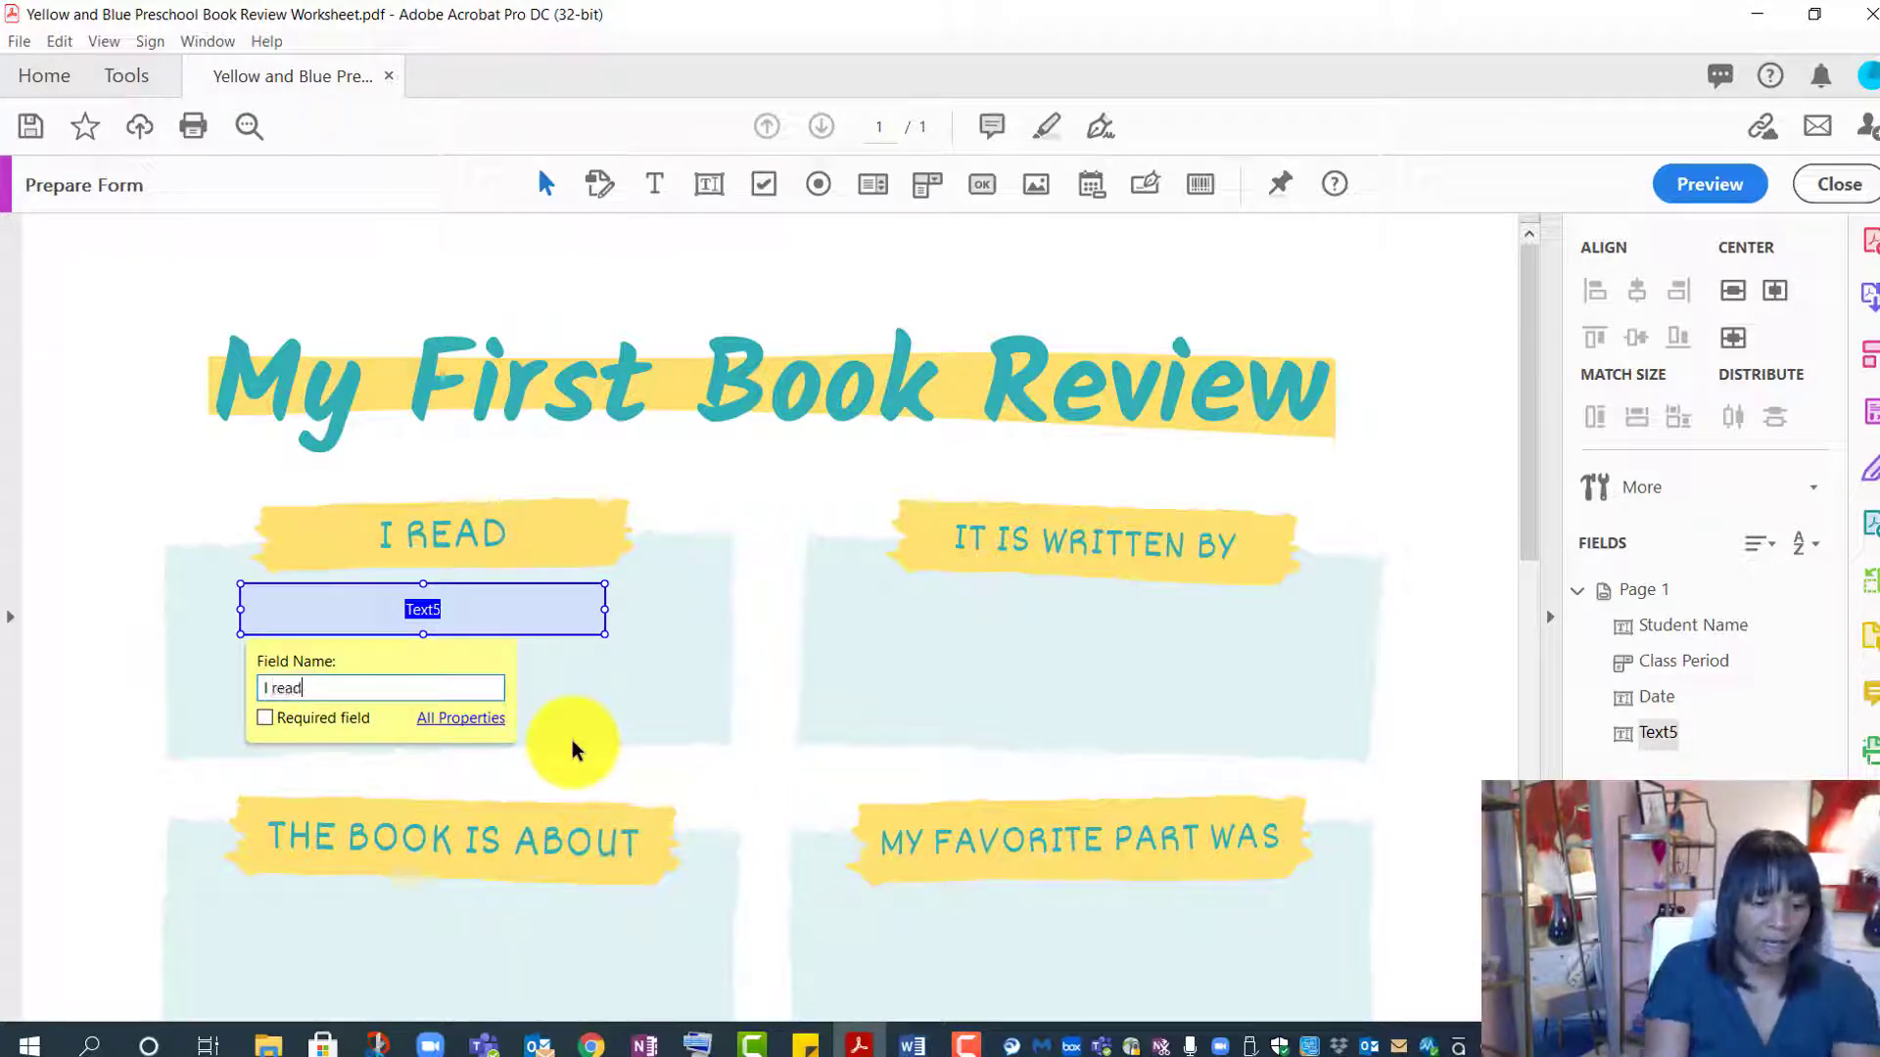
left_click(457, 719)
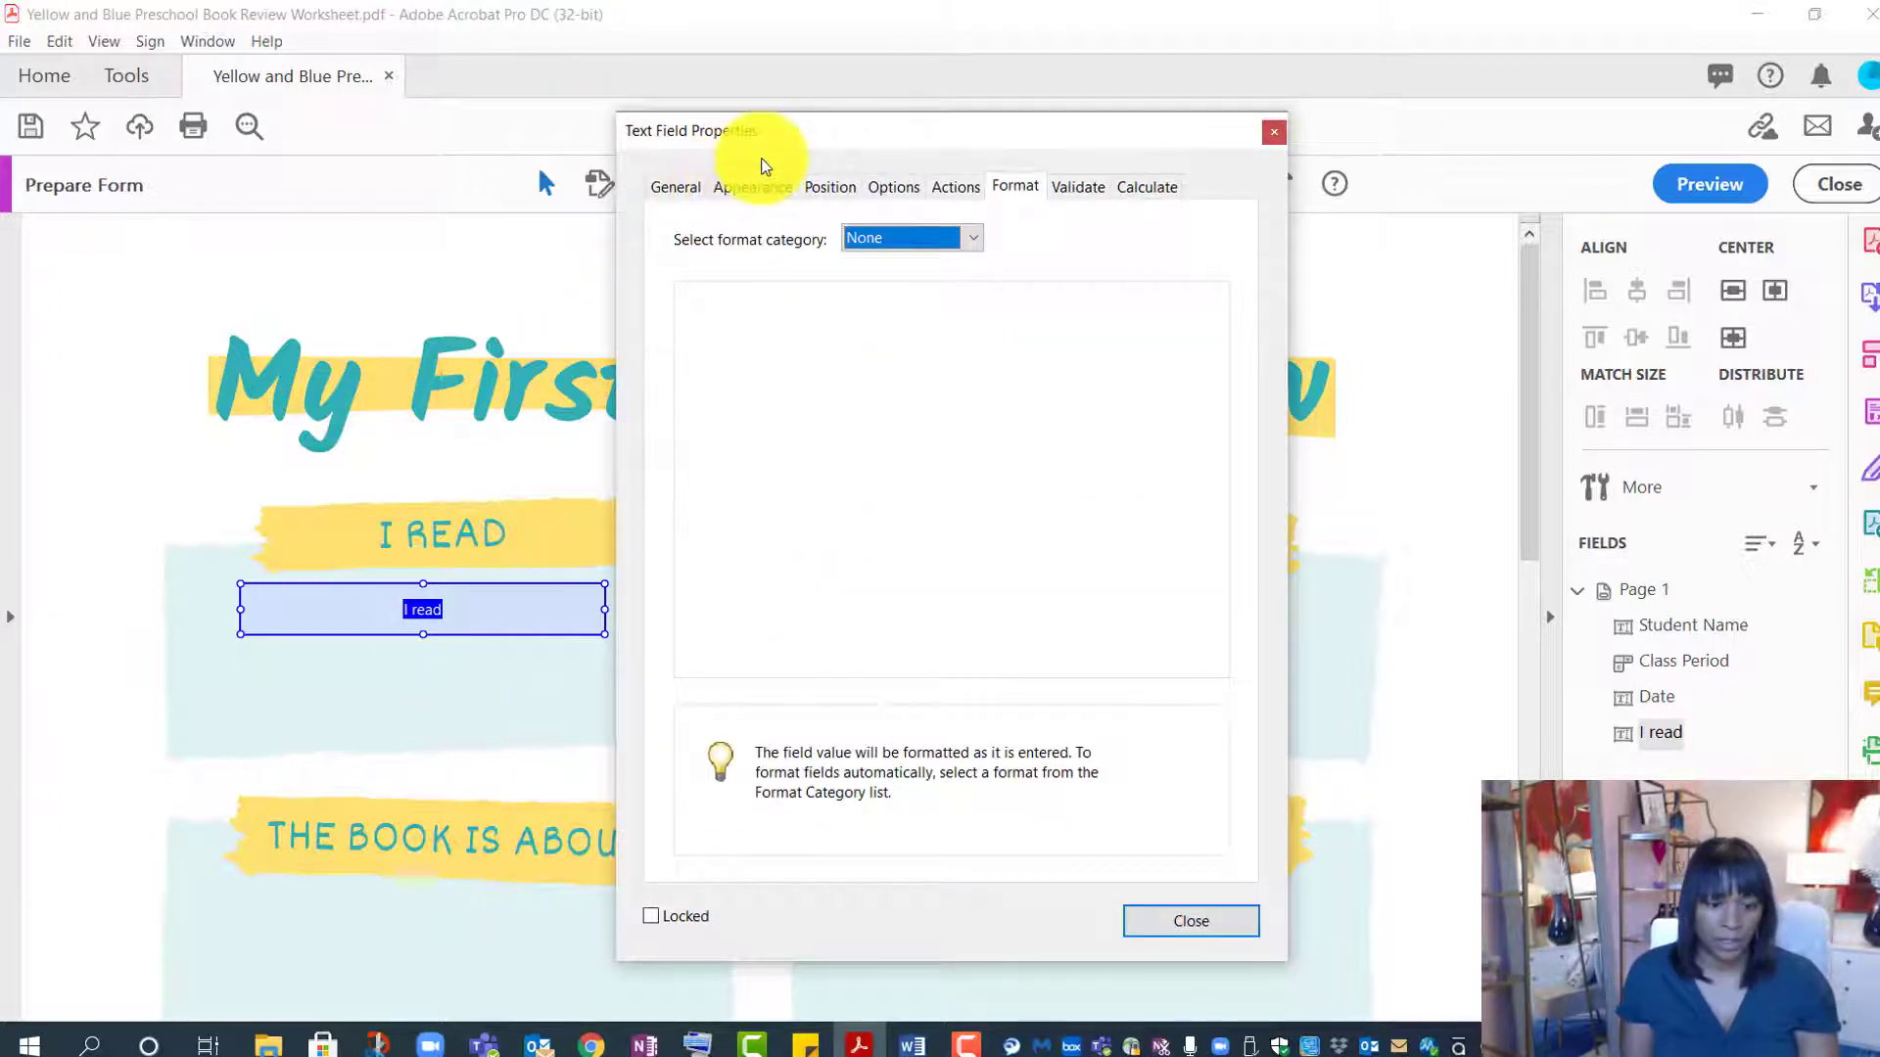
- Give the I read field a black border, no fill colour and Auto font size
left_click(759, 188)
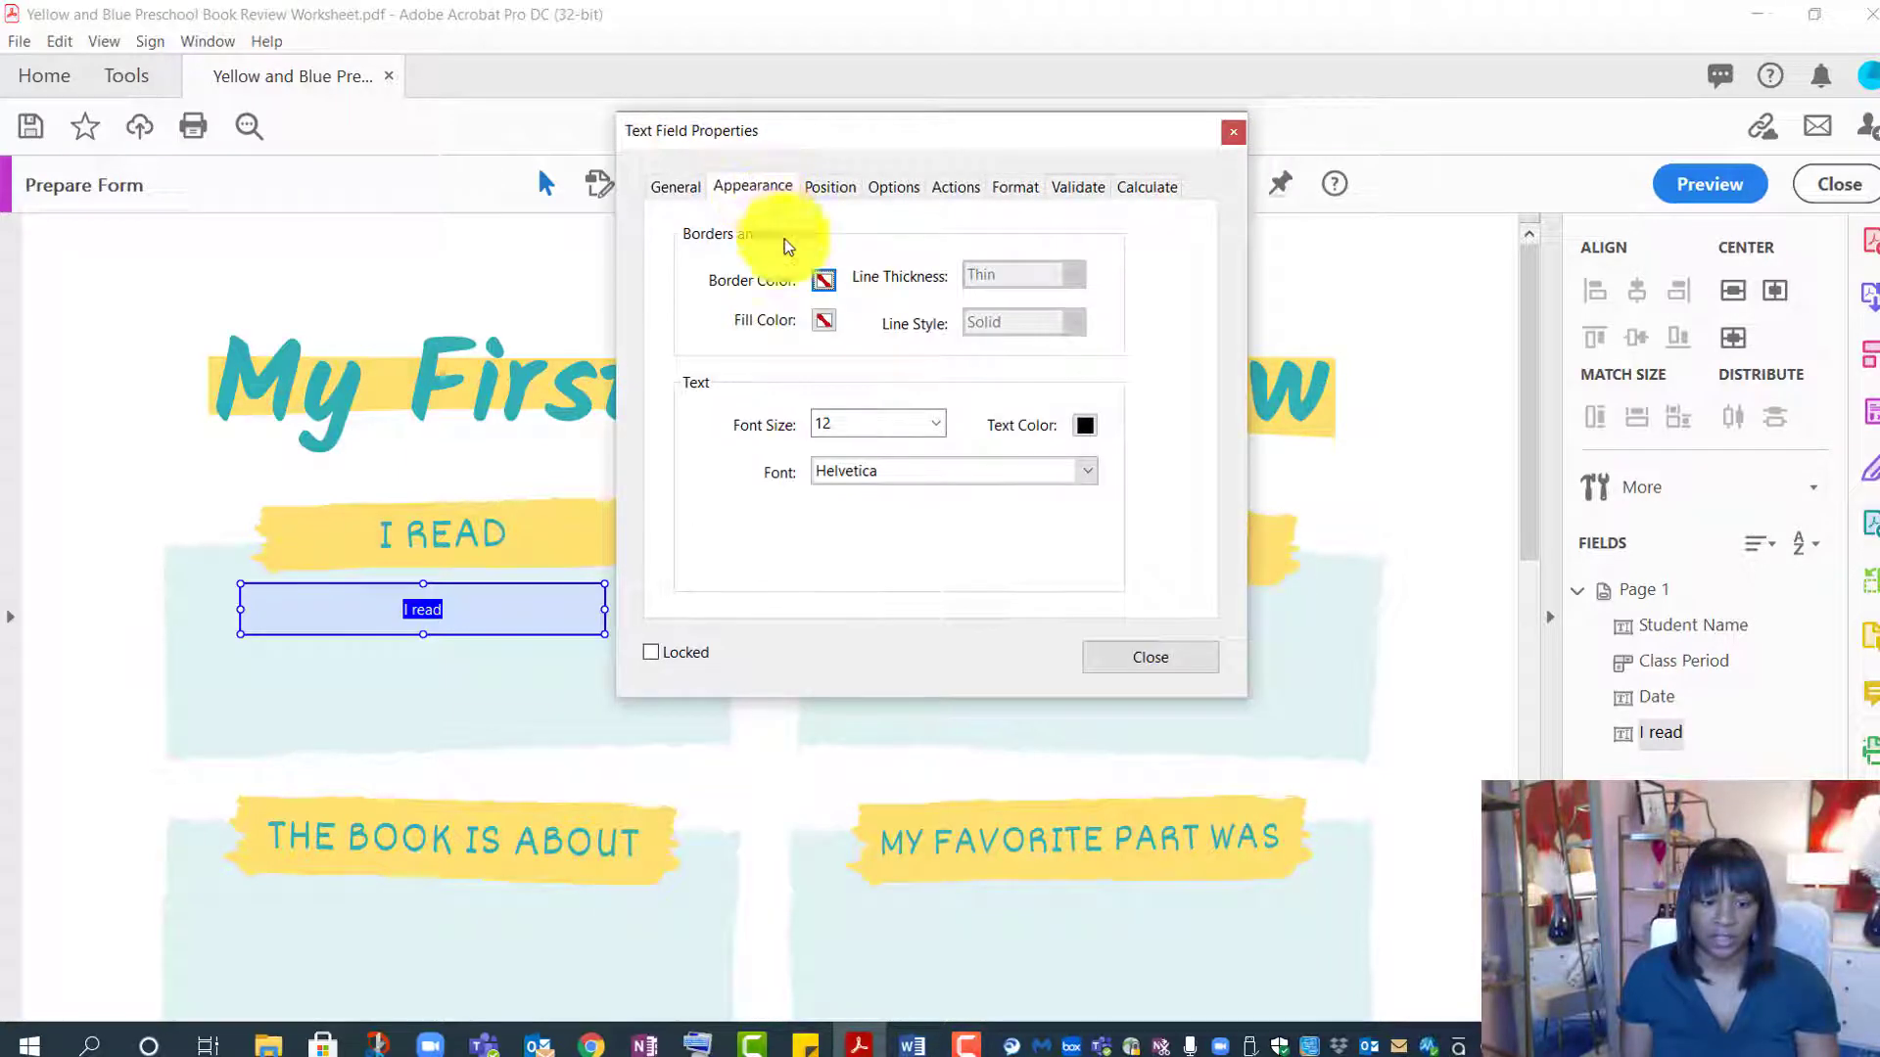
left_click(825, 278)
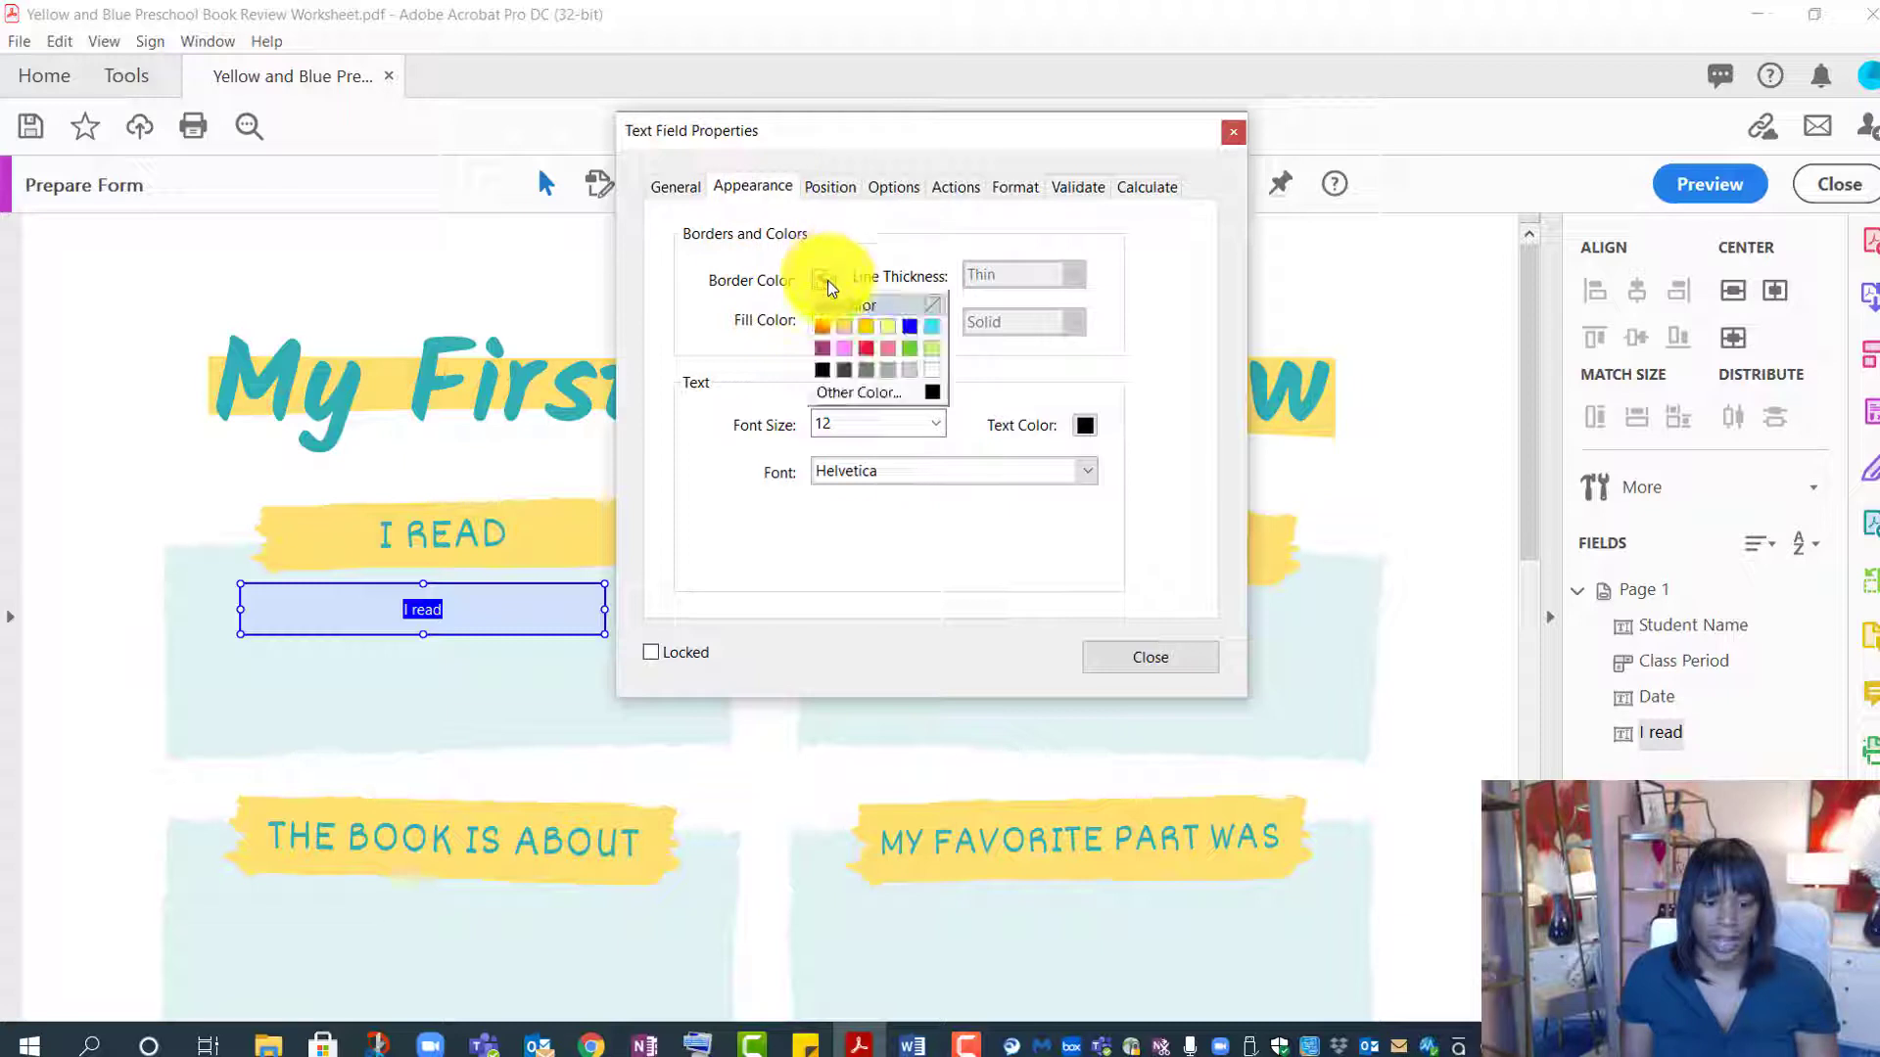
left_click(828, 372)
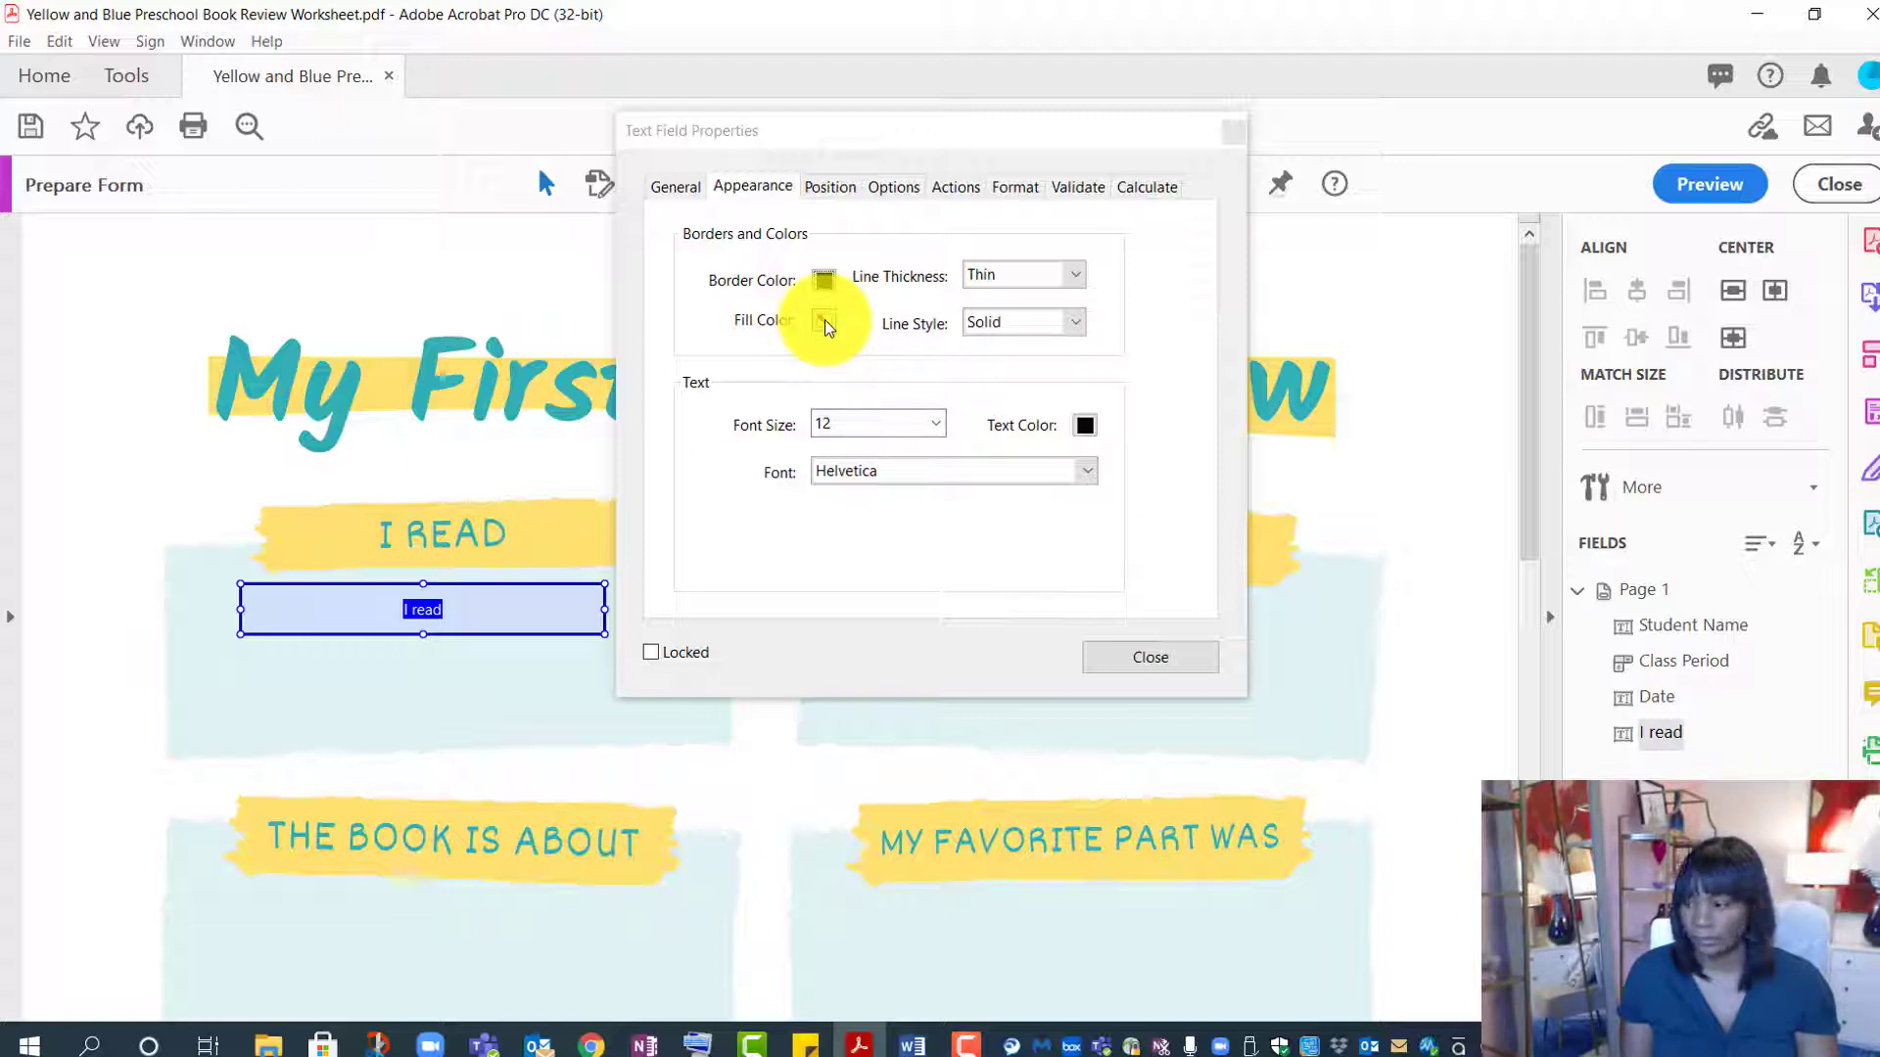
left_click(833, 390)
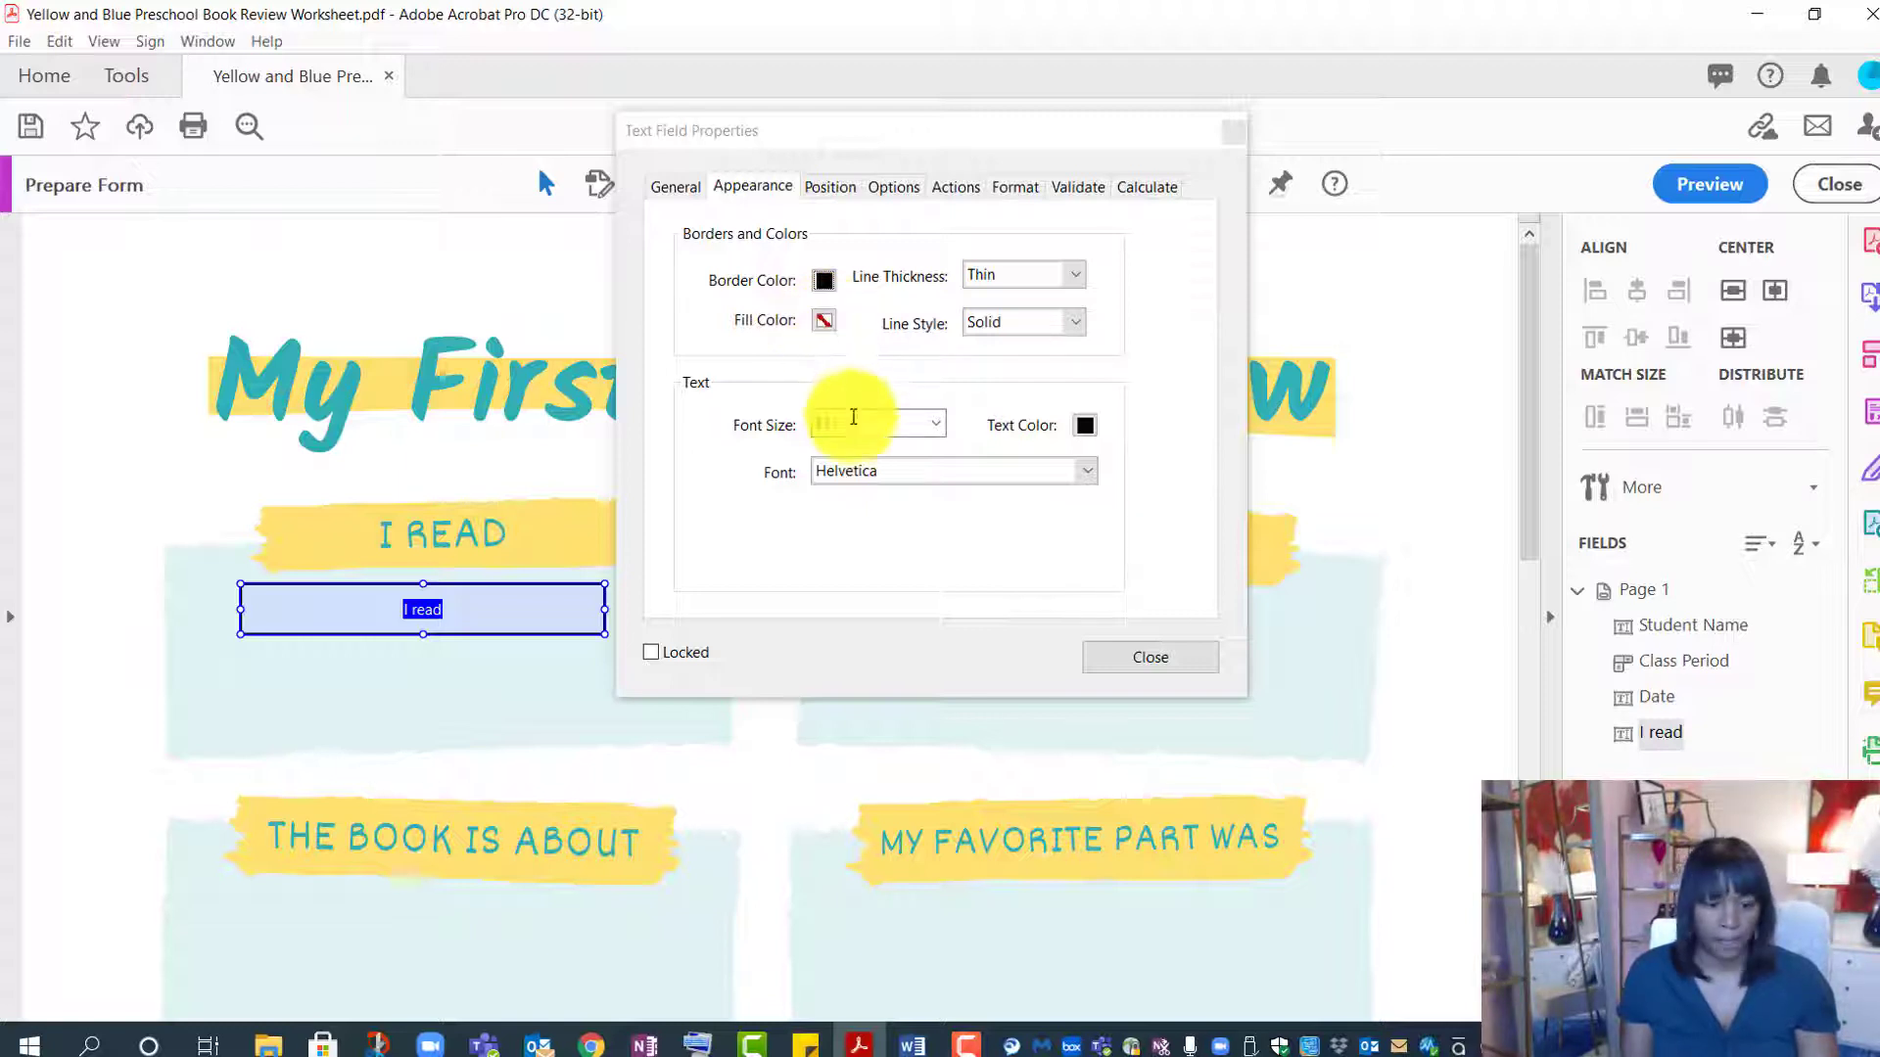
left_click(942, 425)
left_click(905, 441)
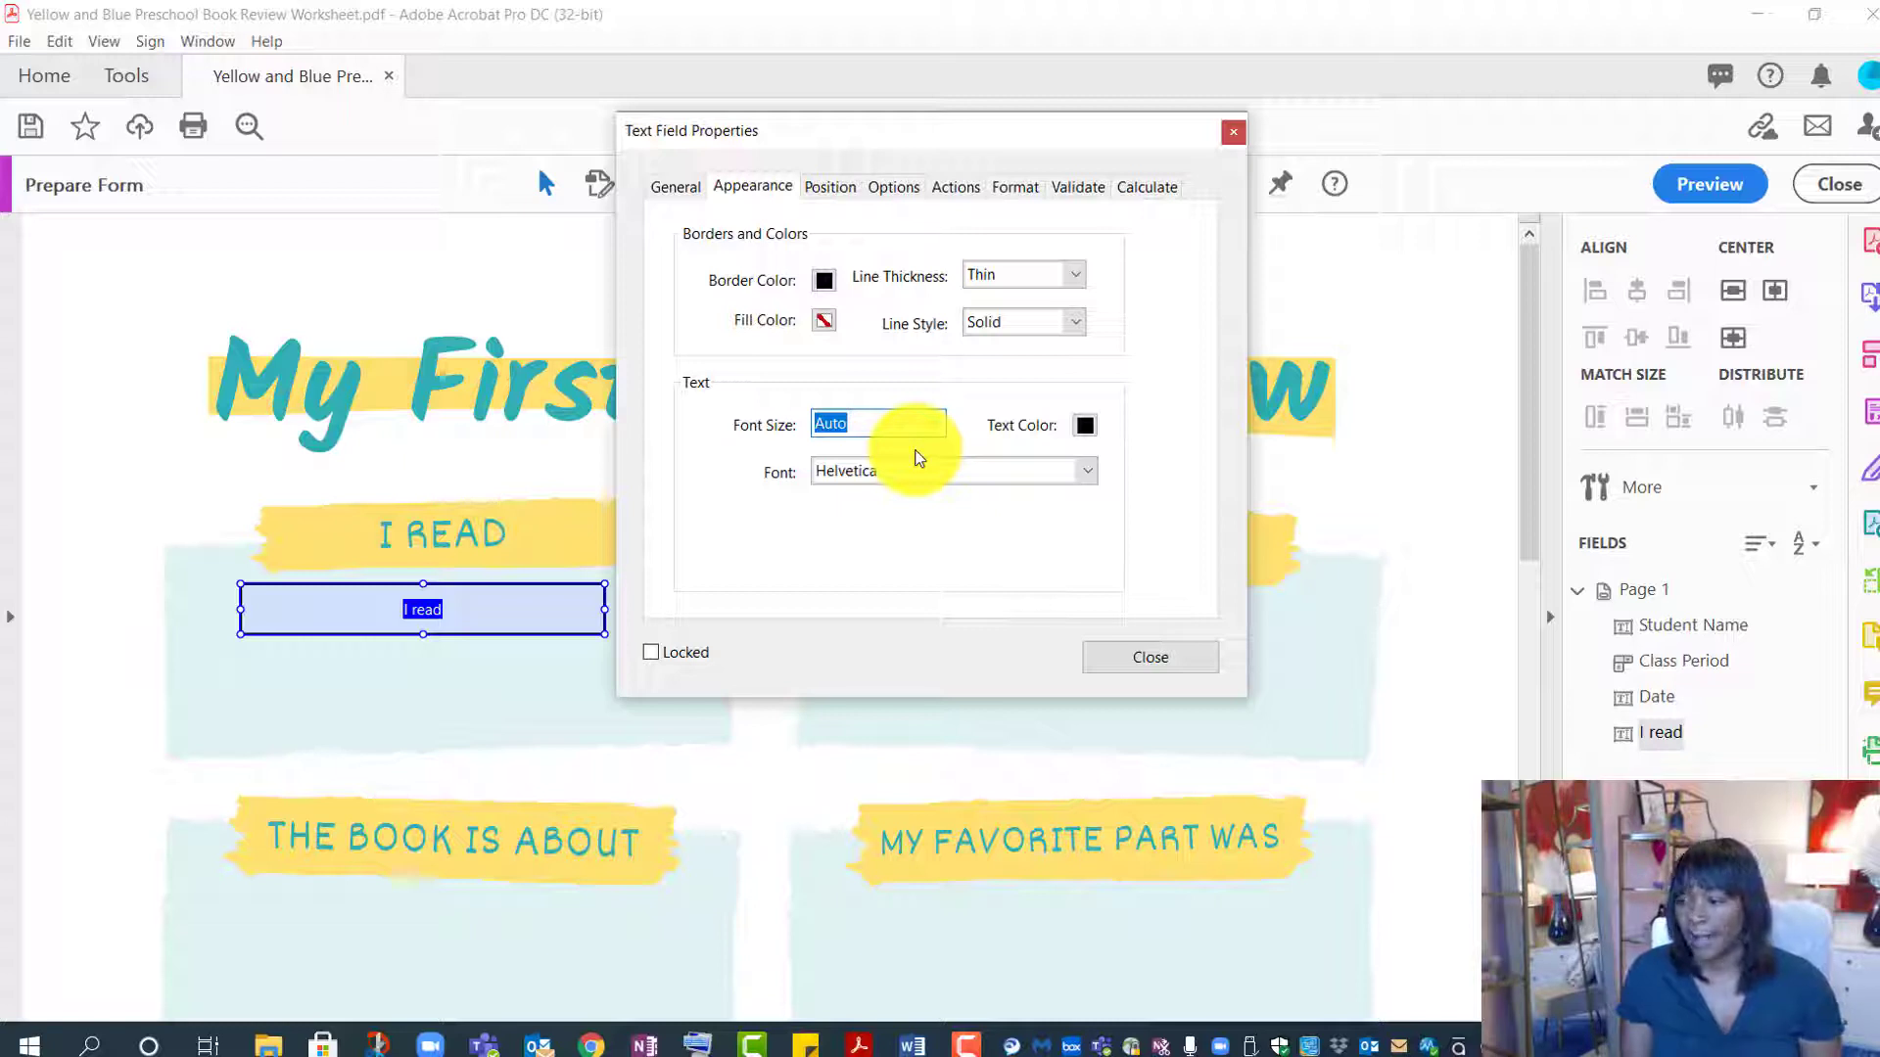
- Enable Multi-line on the I read field and close its properties
left_click(908, 187)
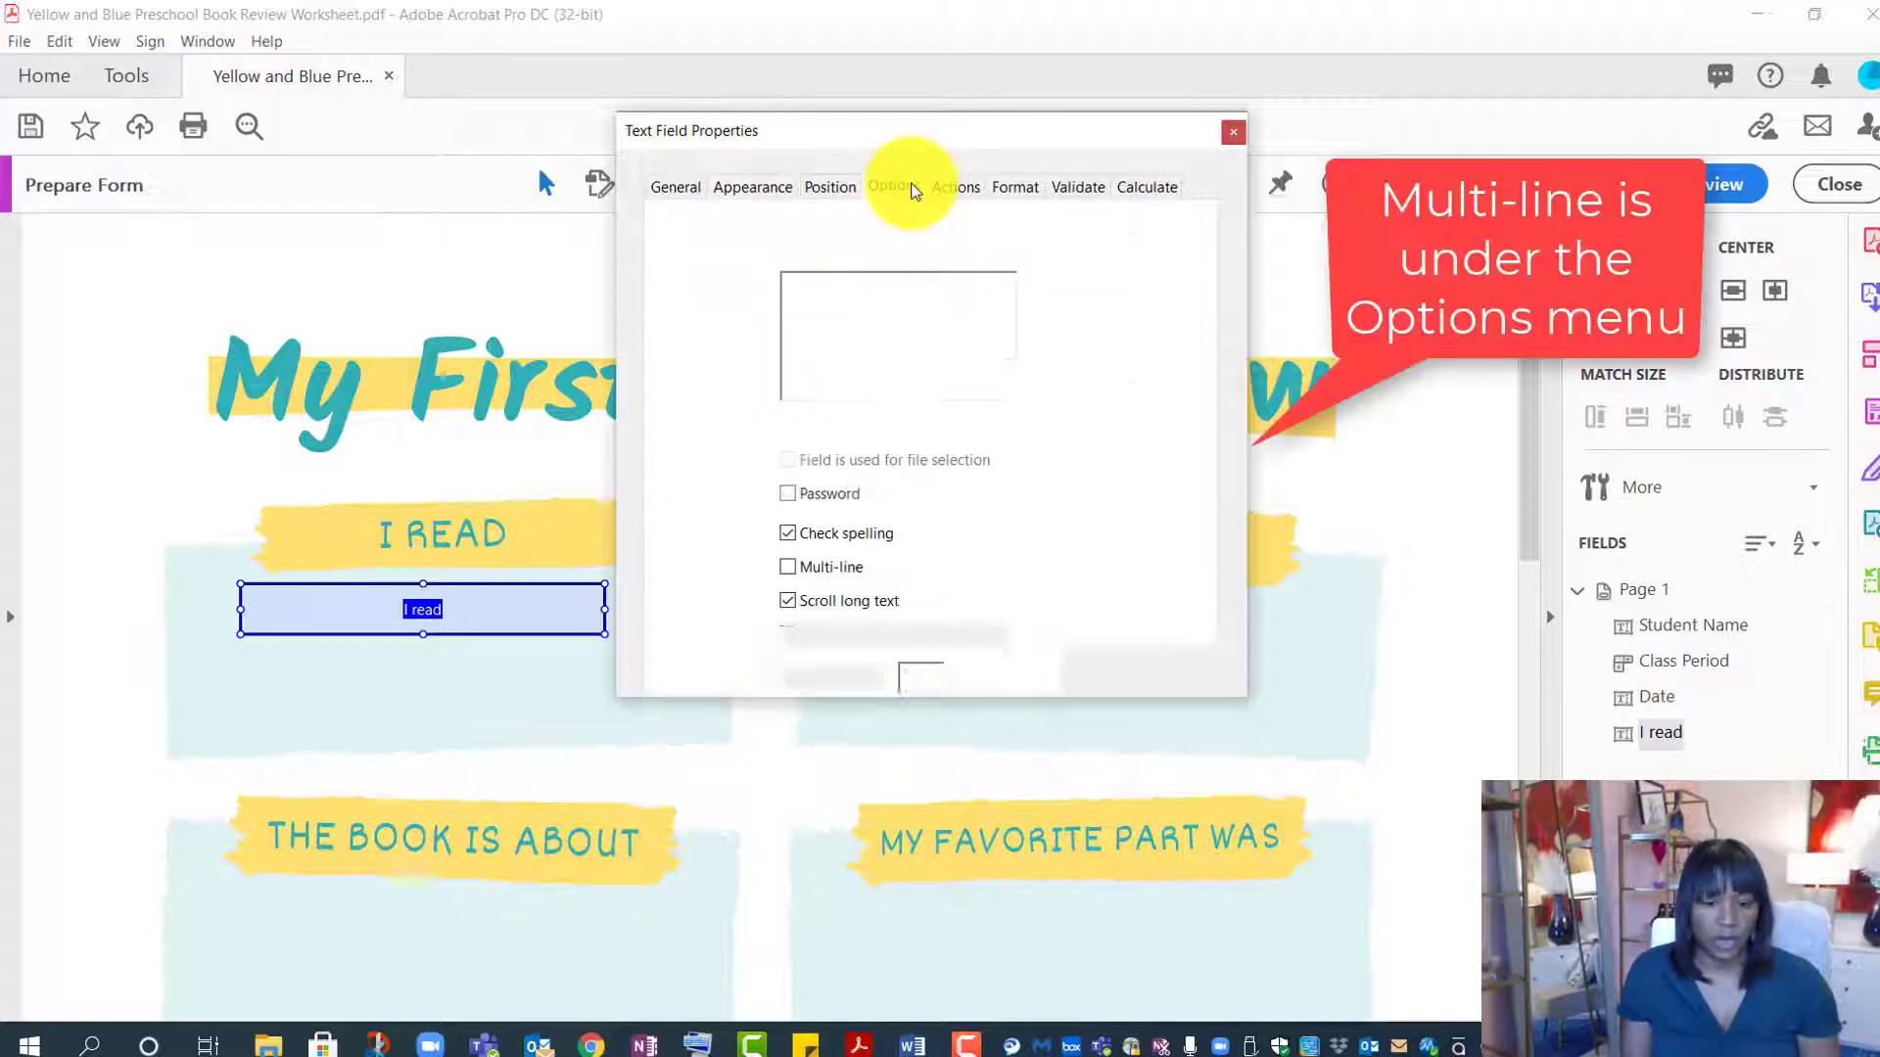
left_click(789, 568)
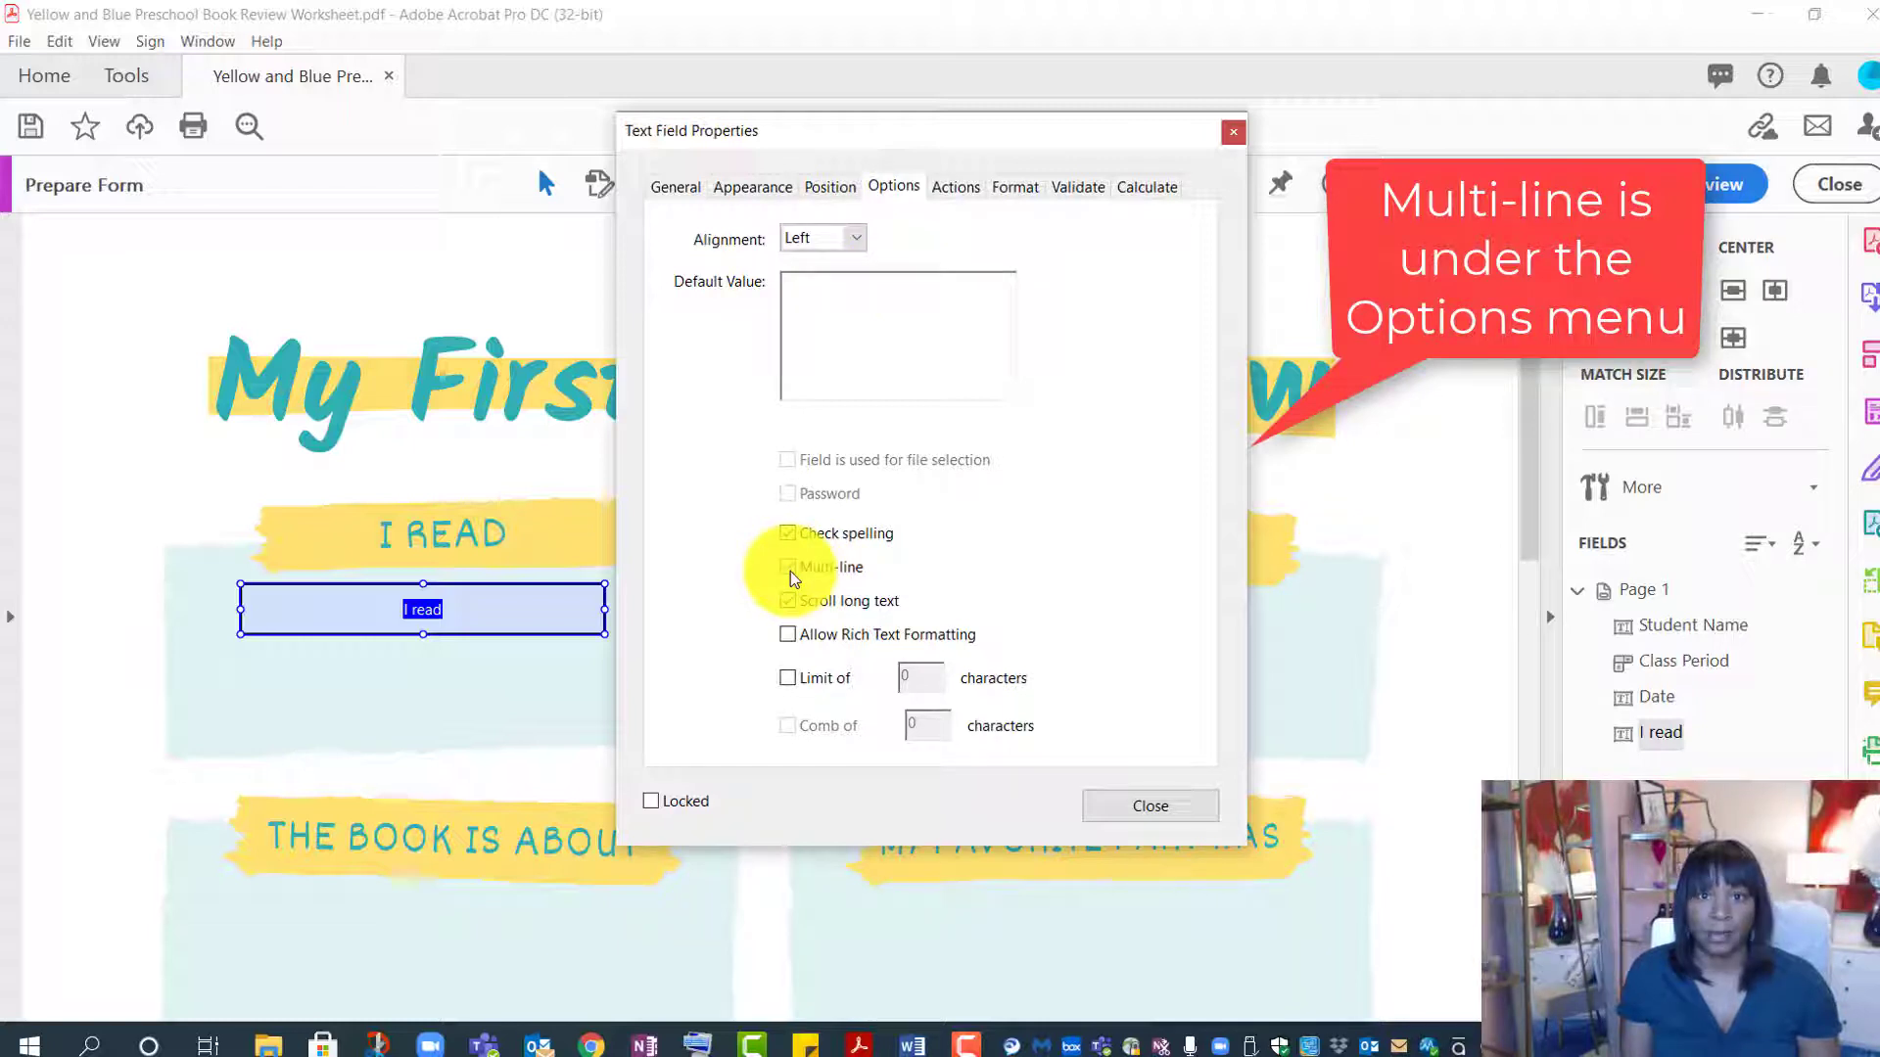
left_click(1128, 820)
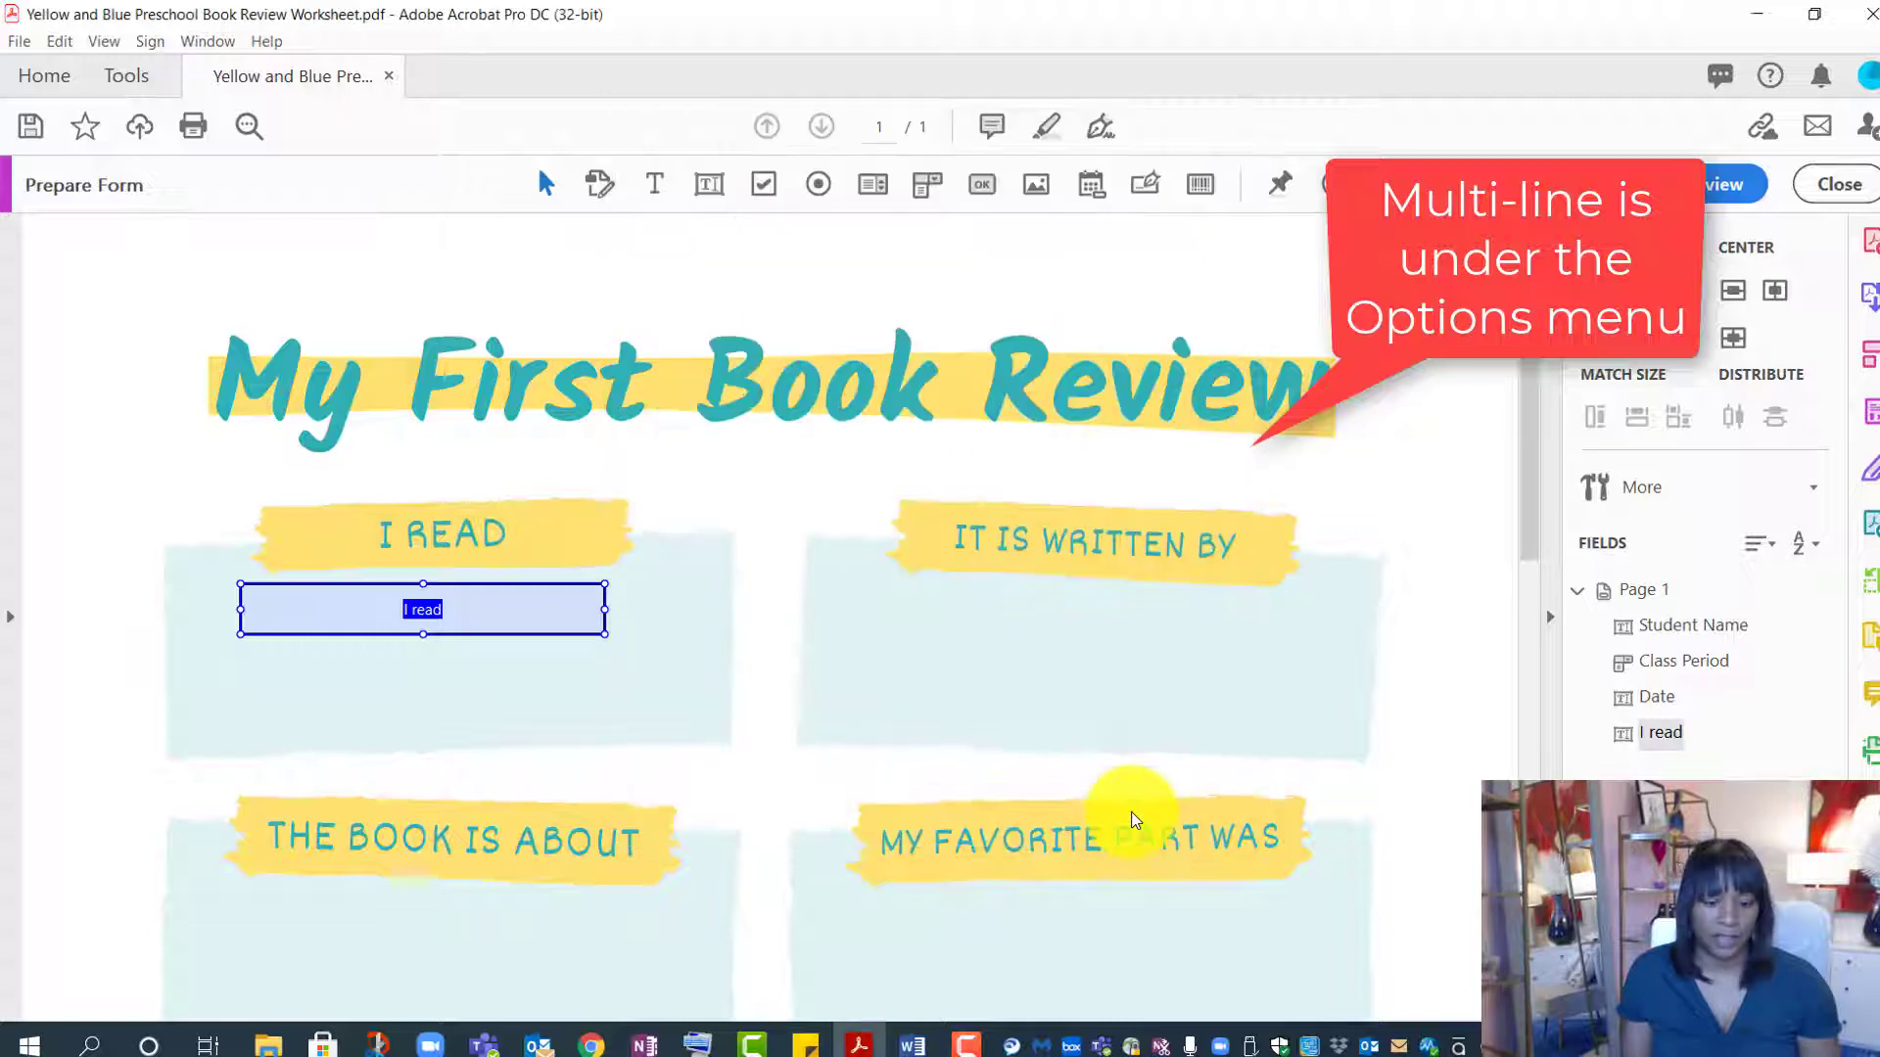
left_click(1731, 184)
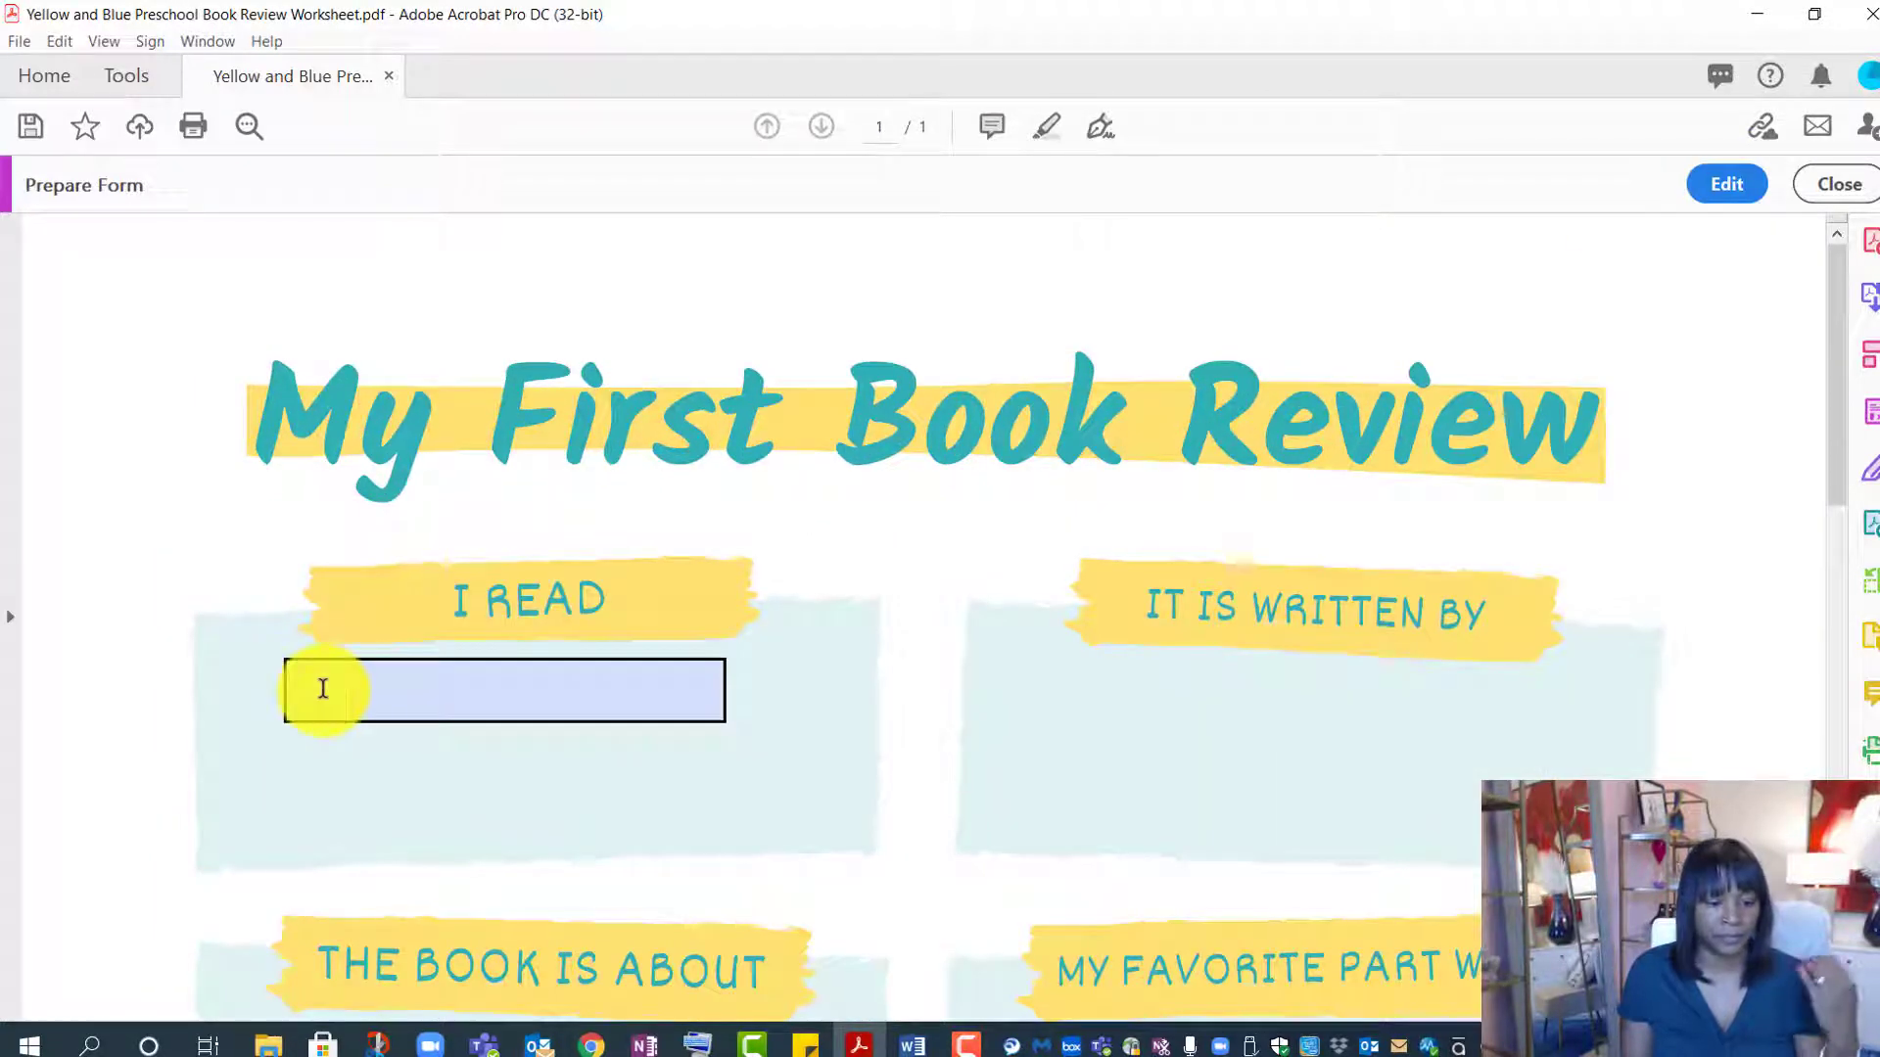
left_click(432, 666)
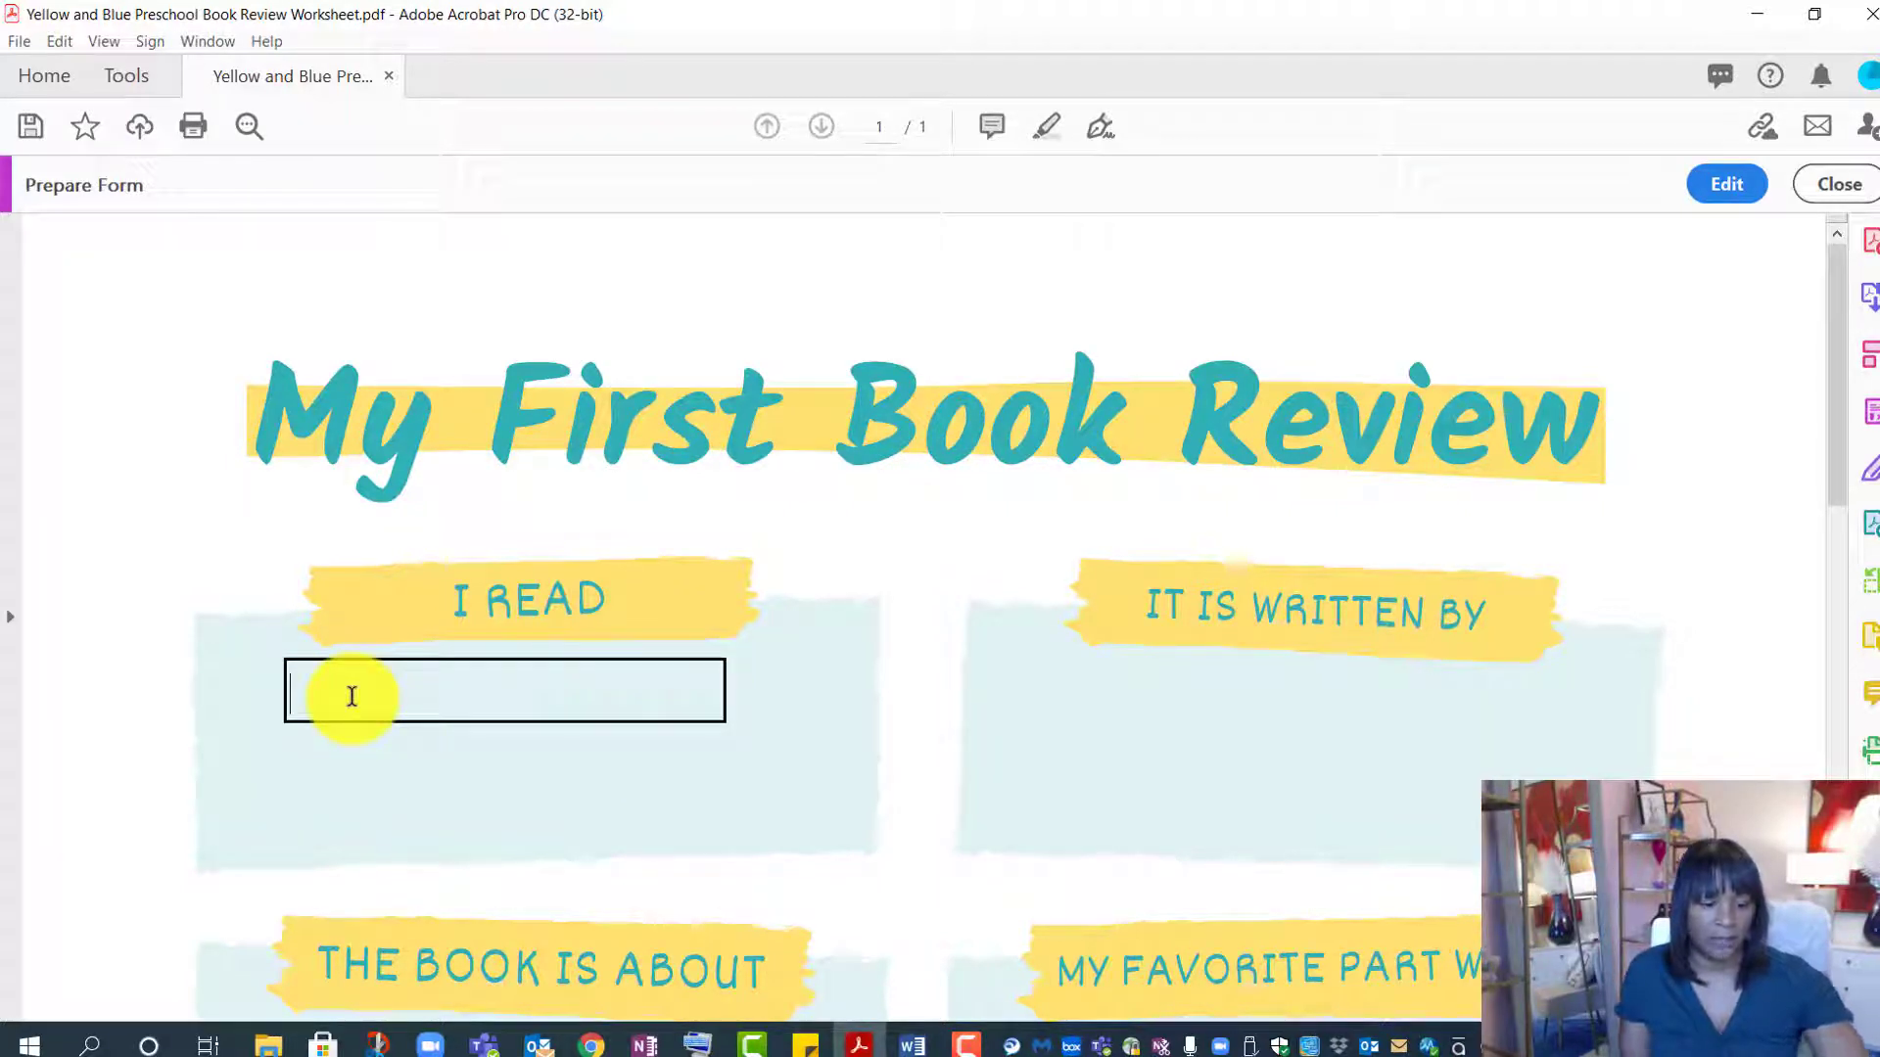
type("sdfsdsds")
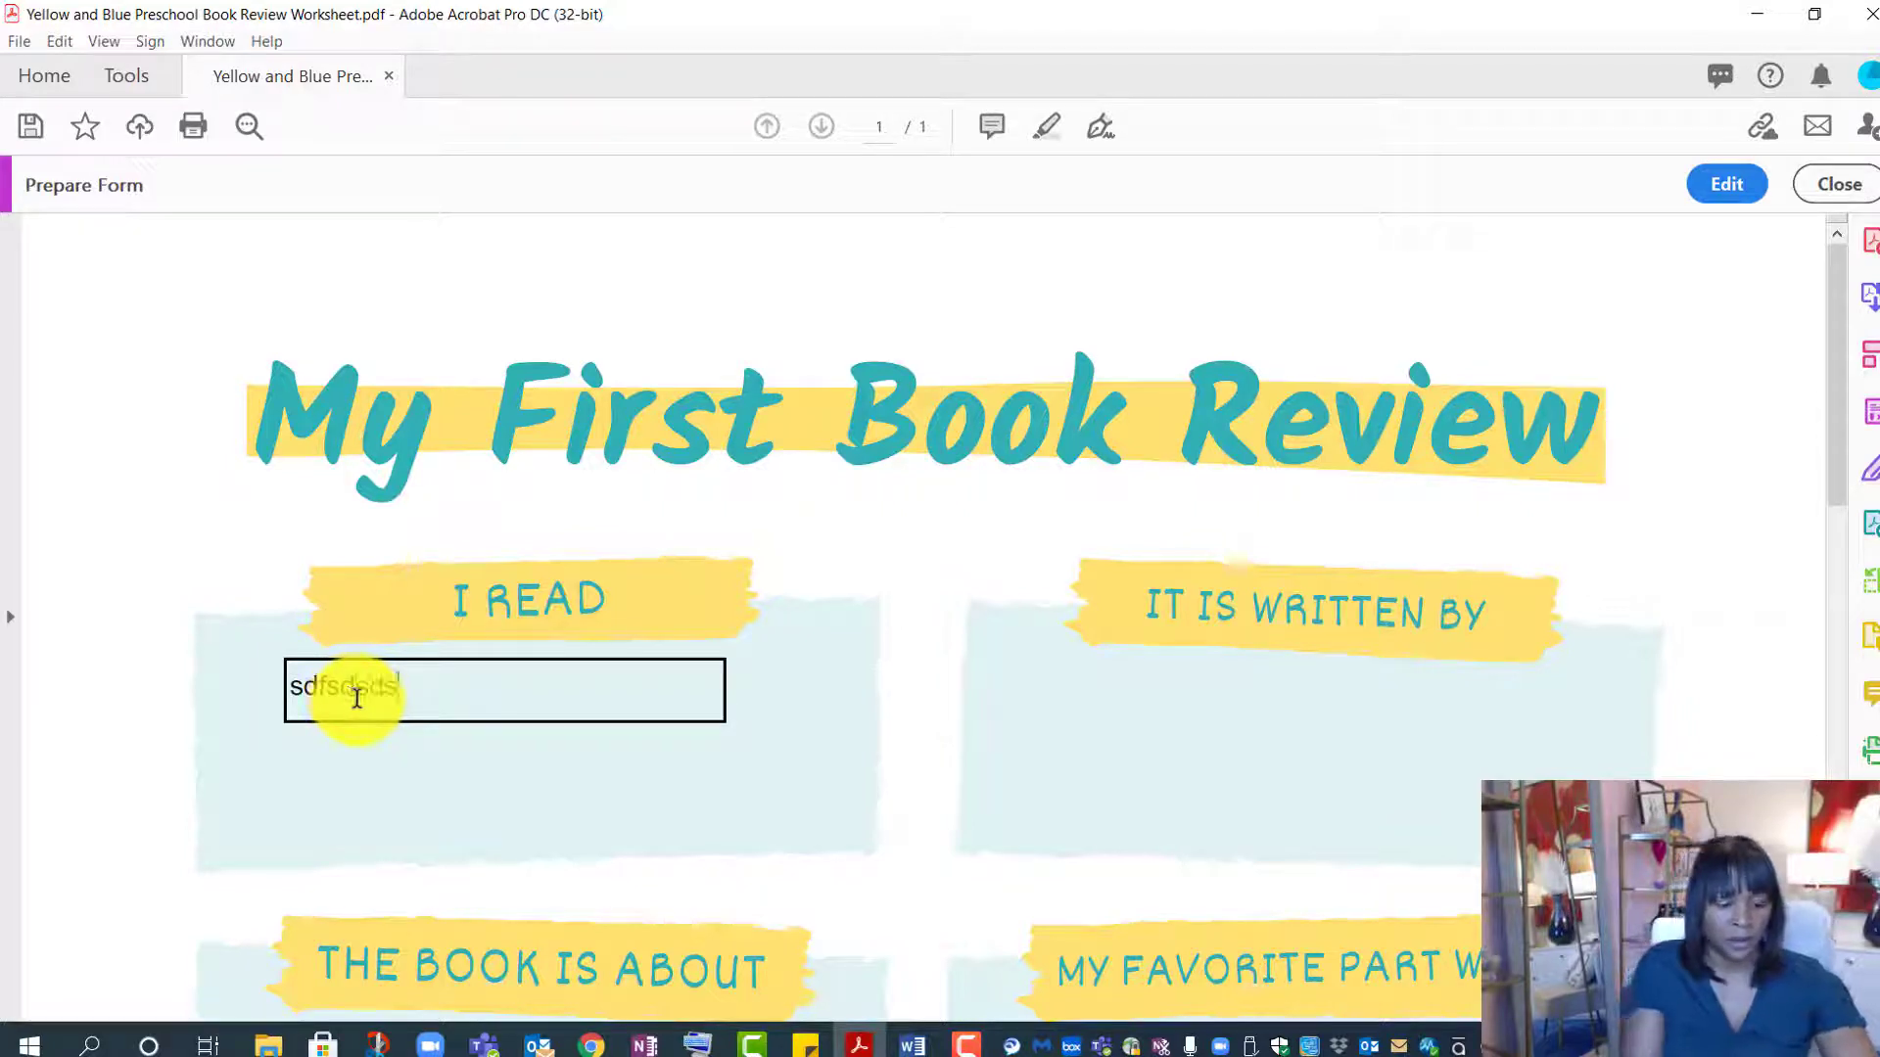
type("s askdnfjla sjlaksd faldk falsdjk lasdk")
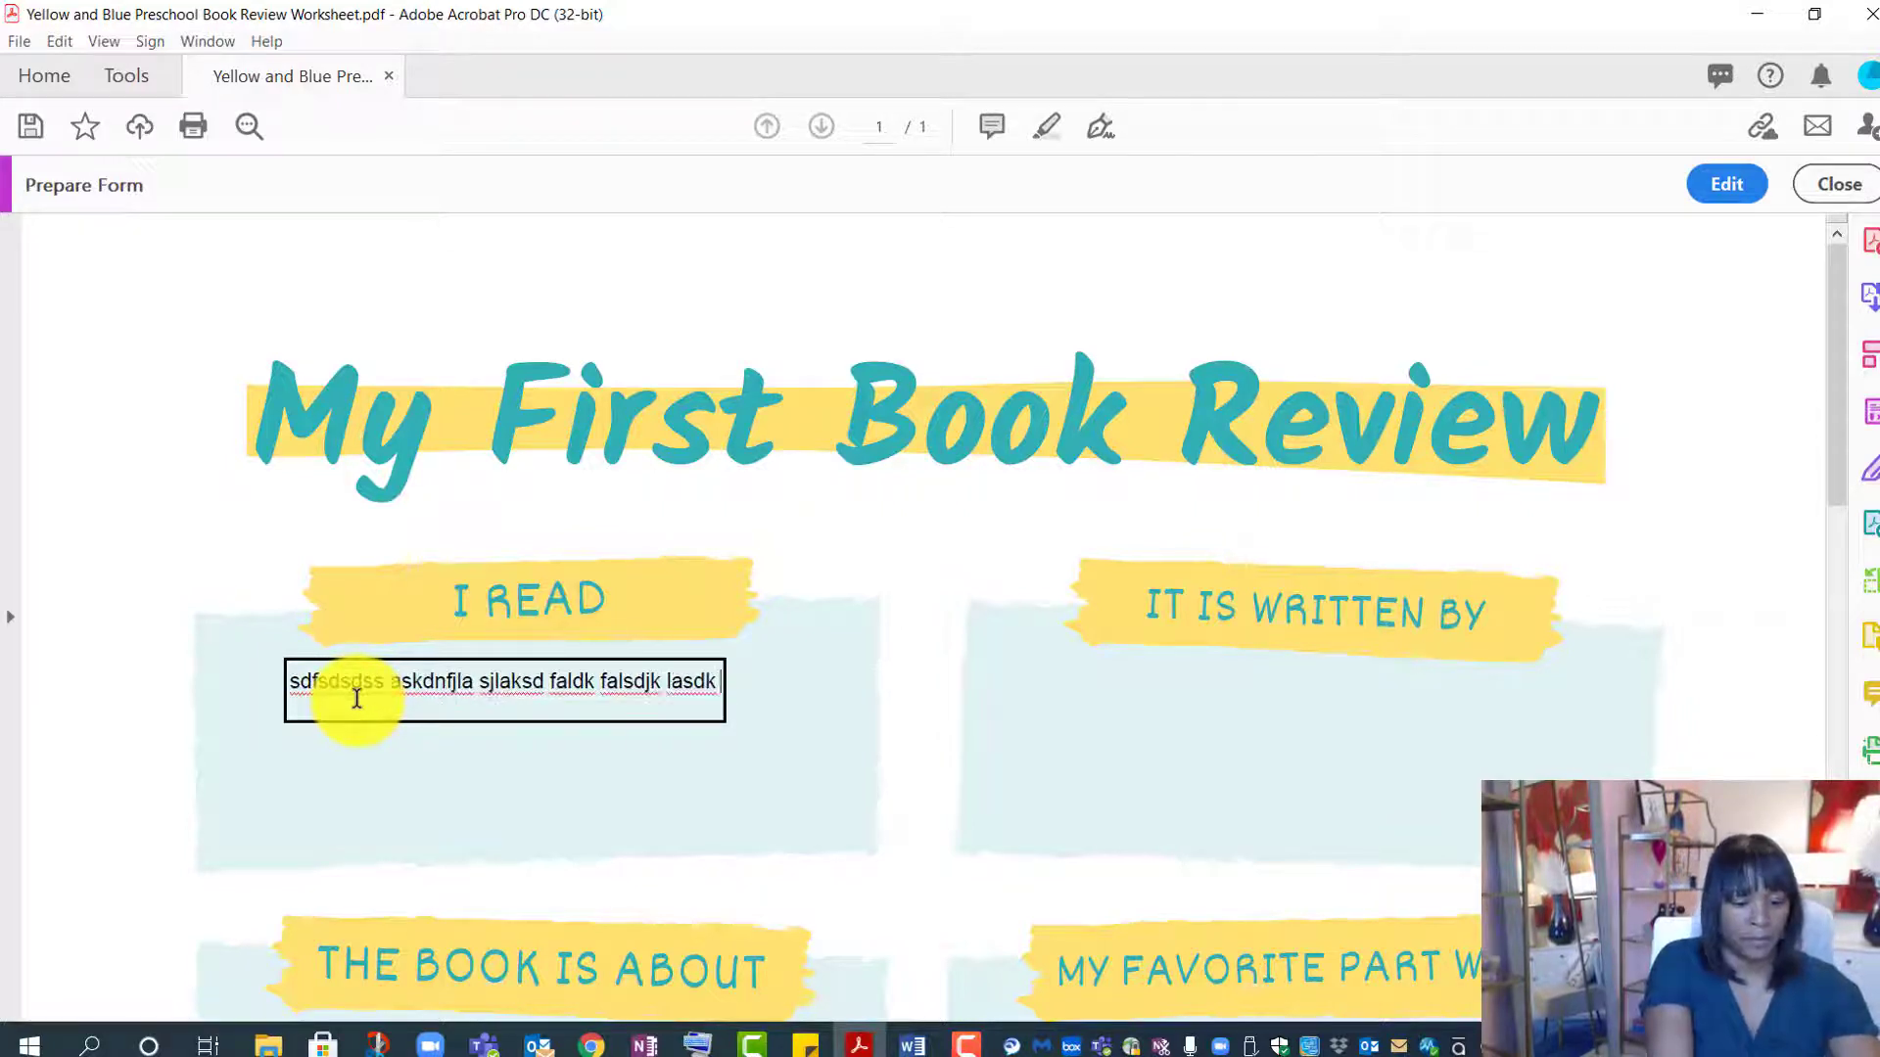
type(" asdfalsdfalsdk jasdl fjalsd lasdk  alk")
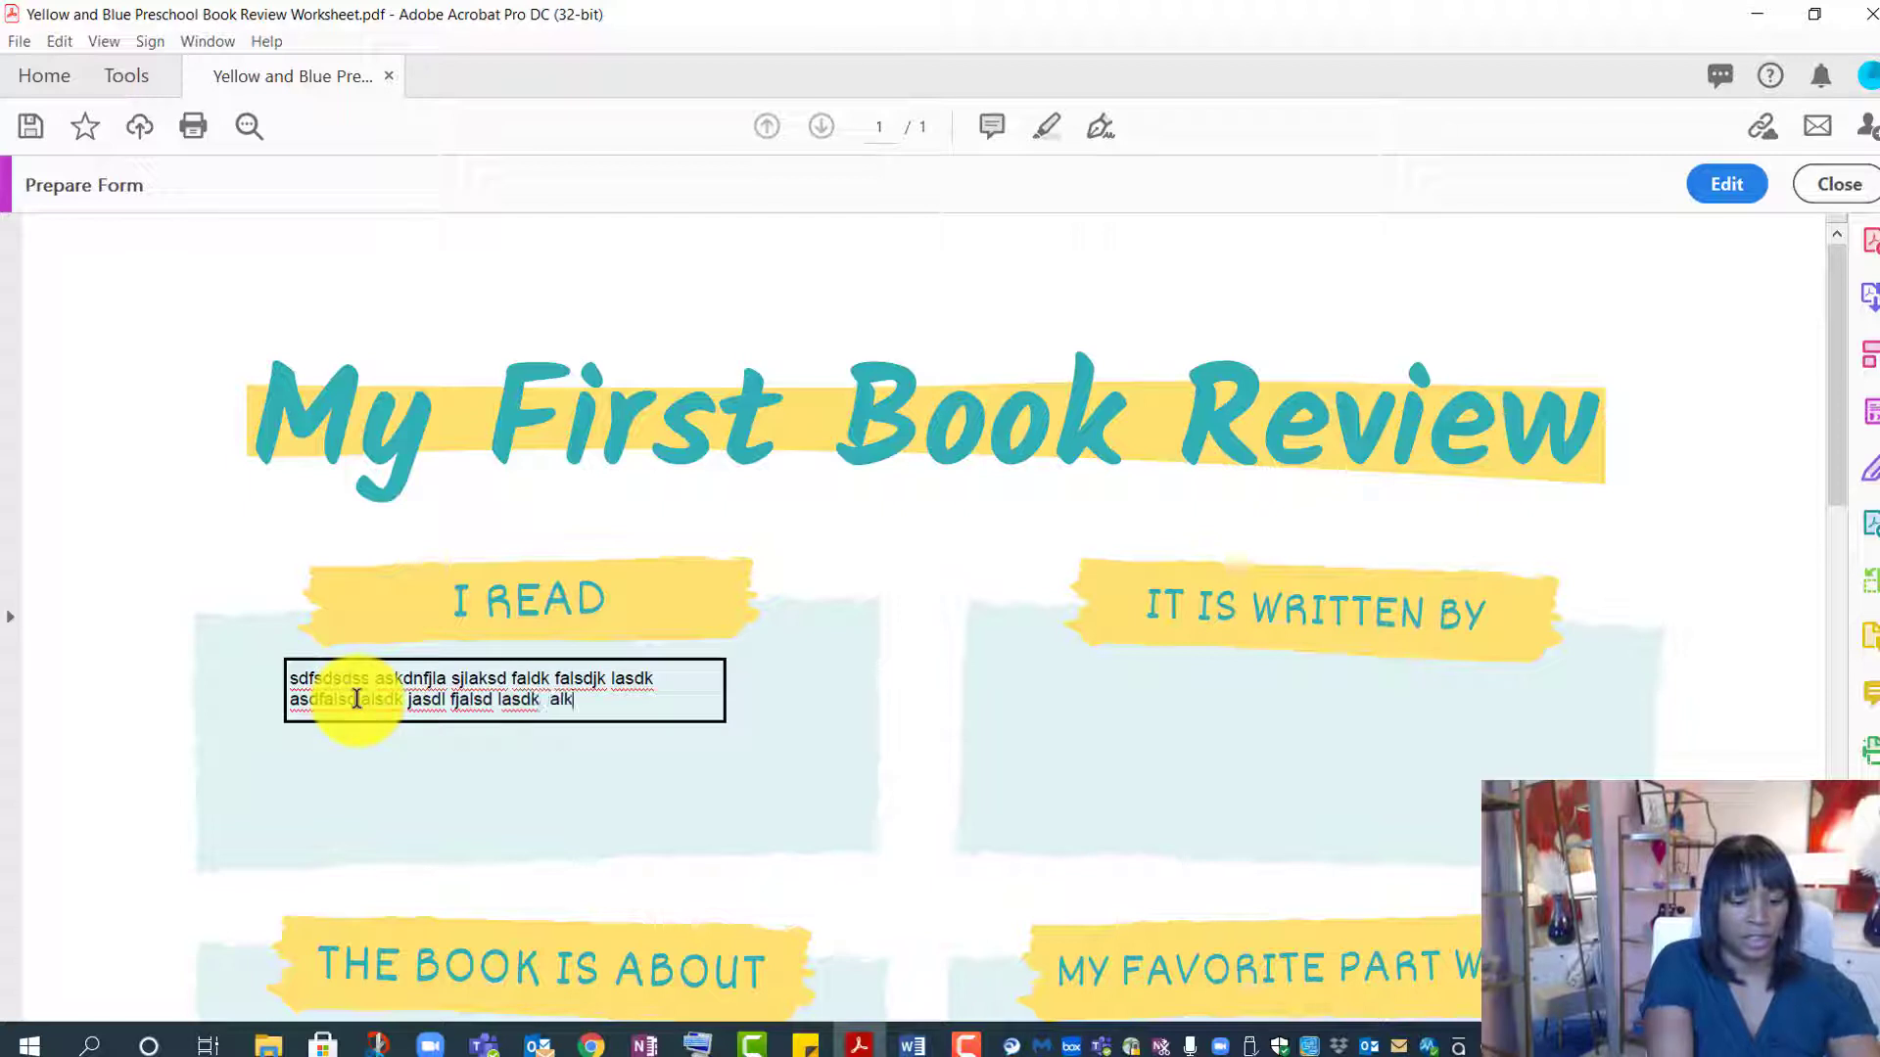
type("sdfasdkj l jalsd fjalsd fl")
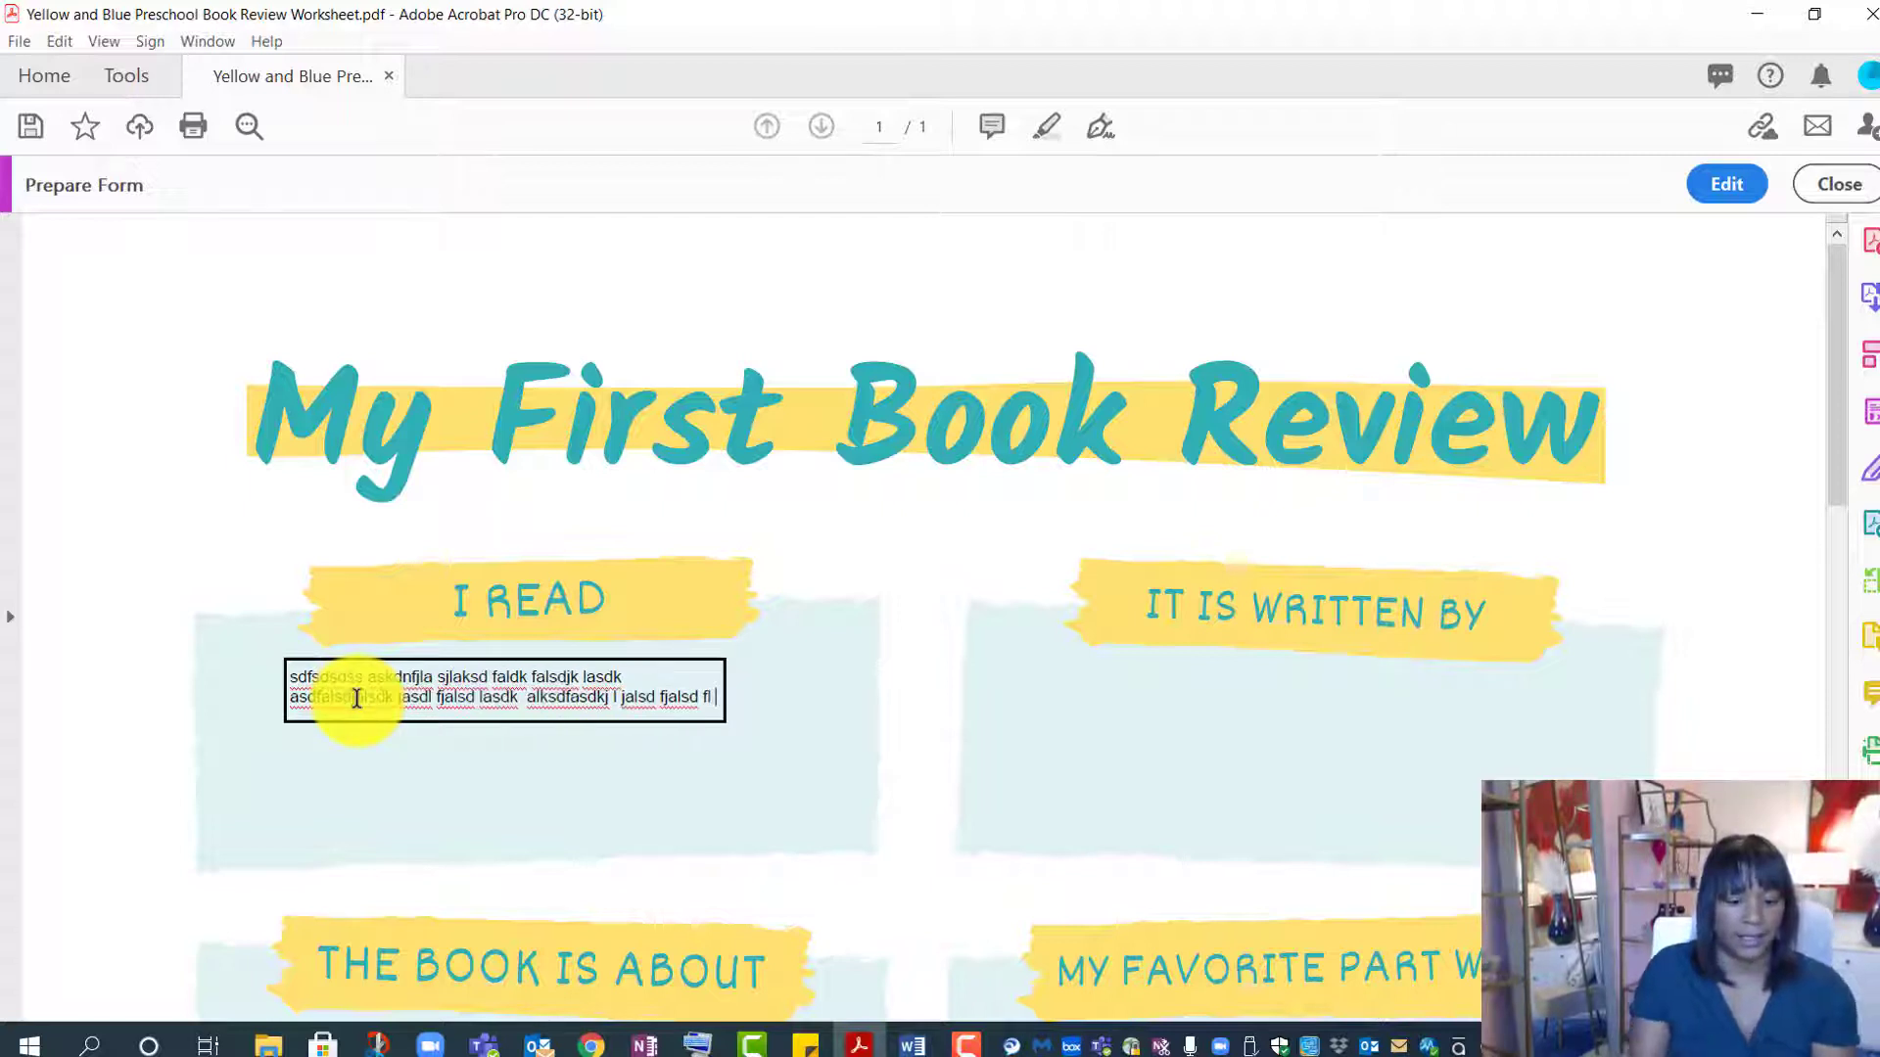
left_click(737, 748)
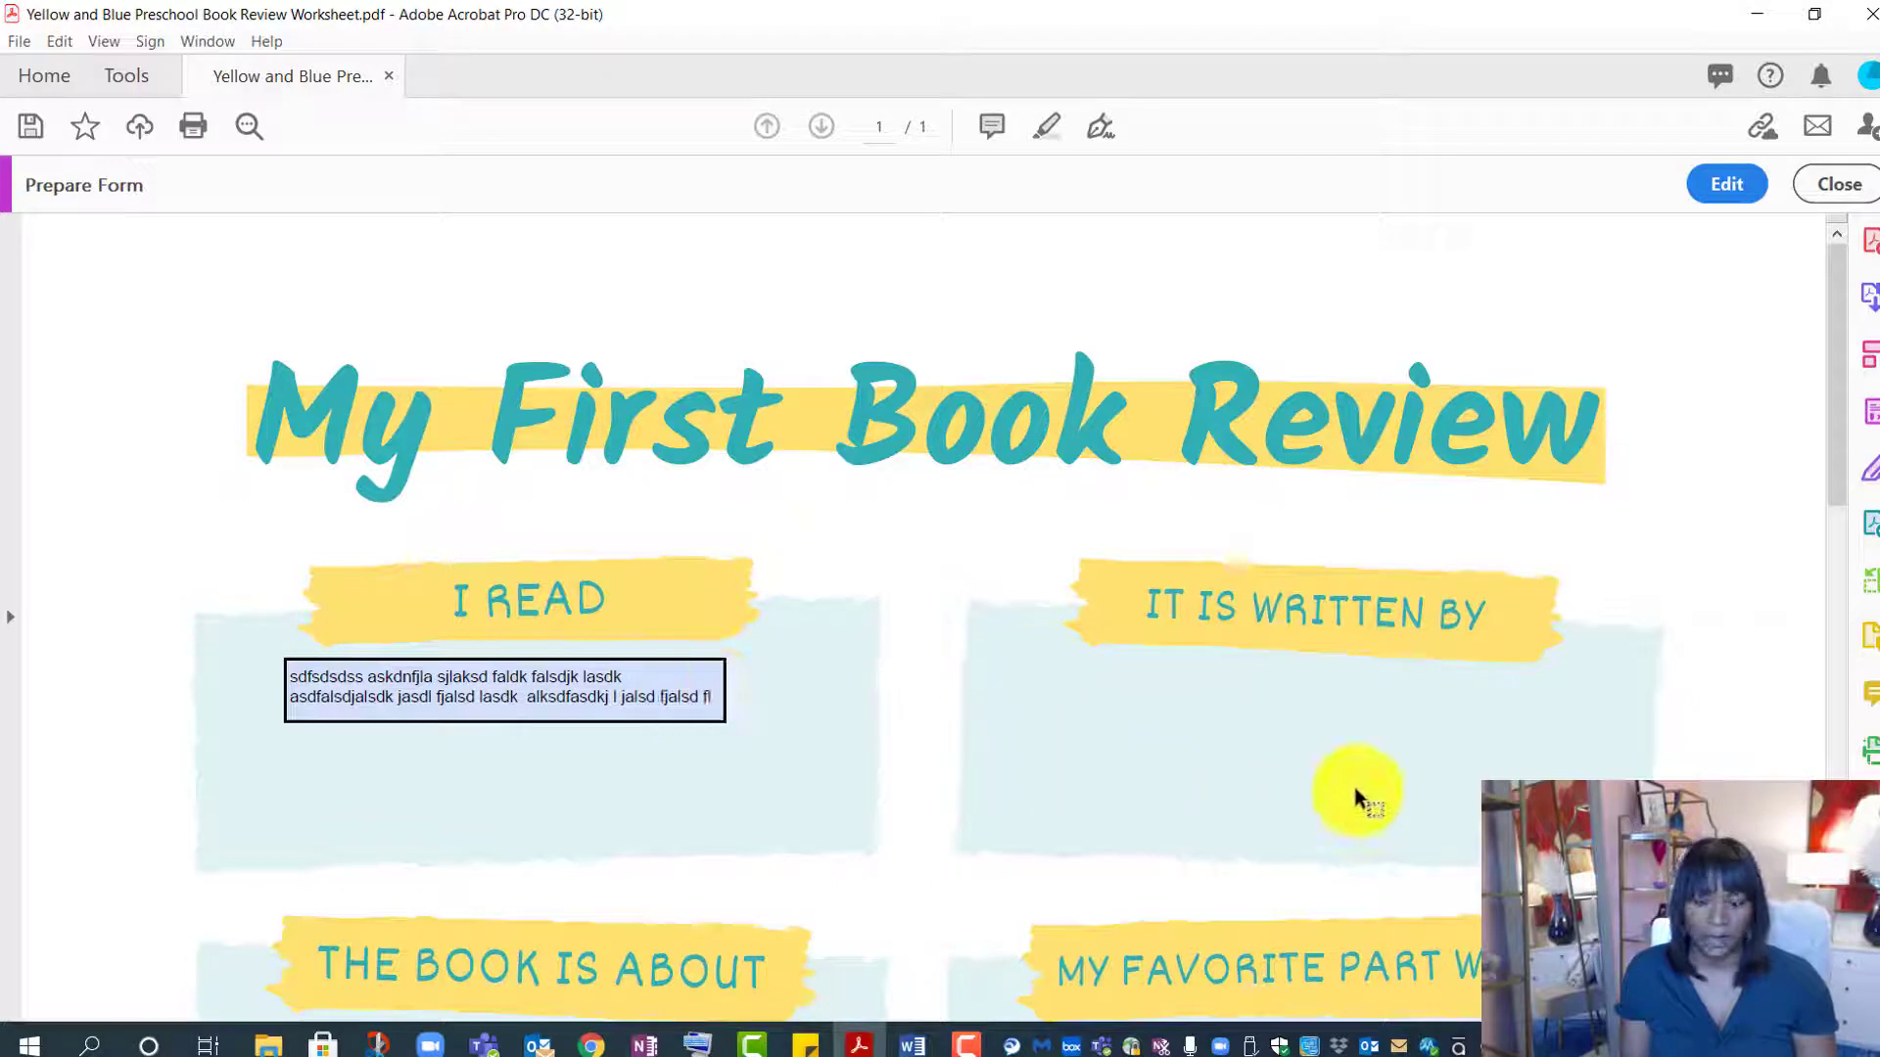
scroll(1355, 789, "down", 5)
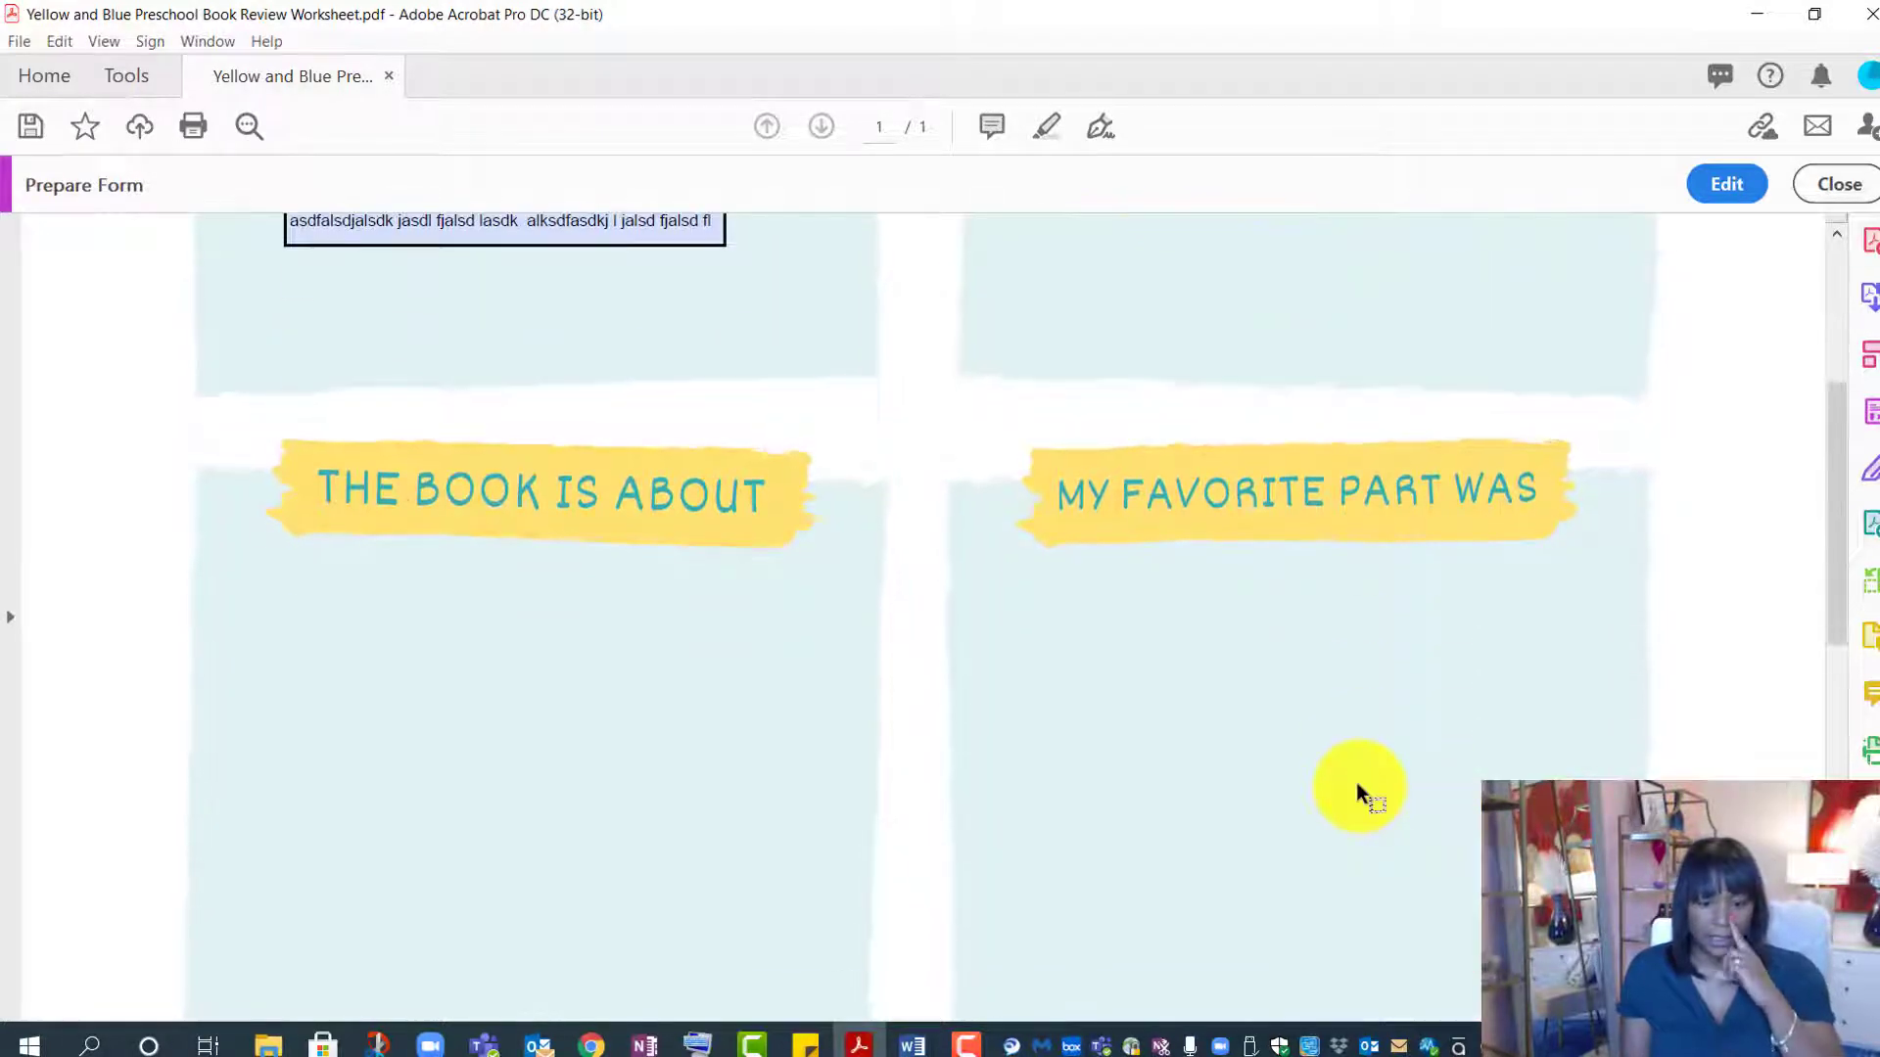
scroll(1355, 783, "down", 6)
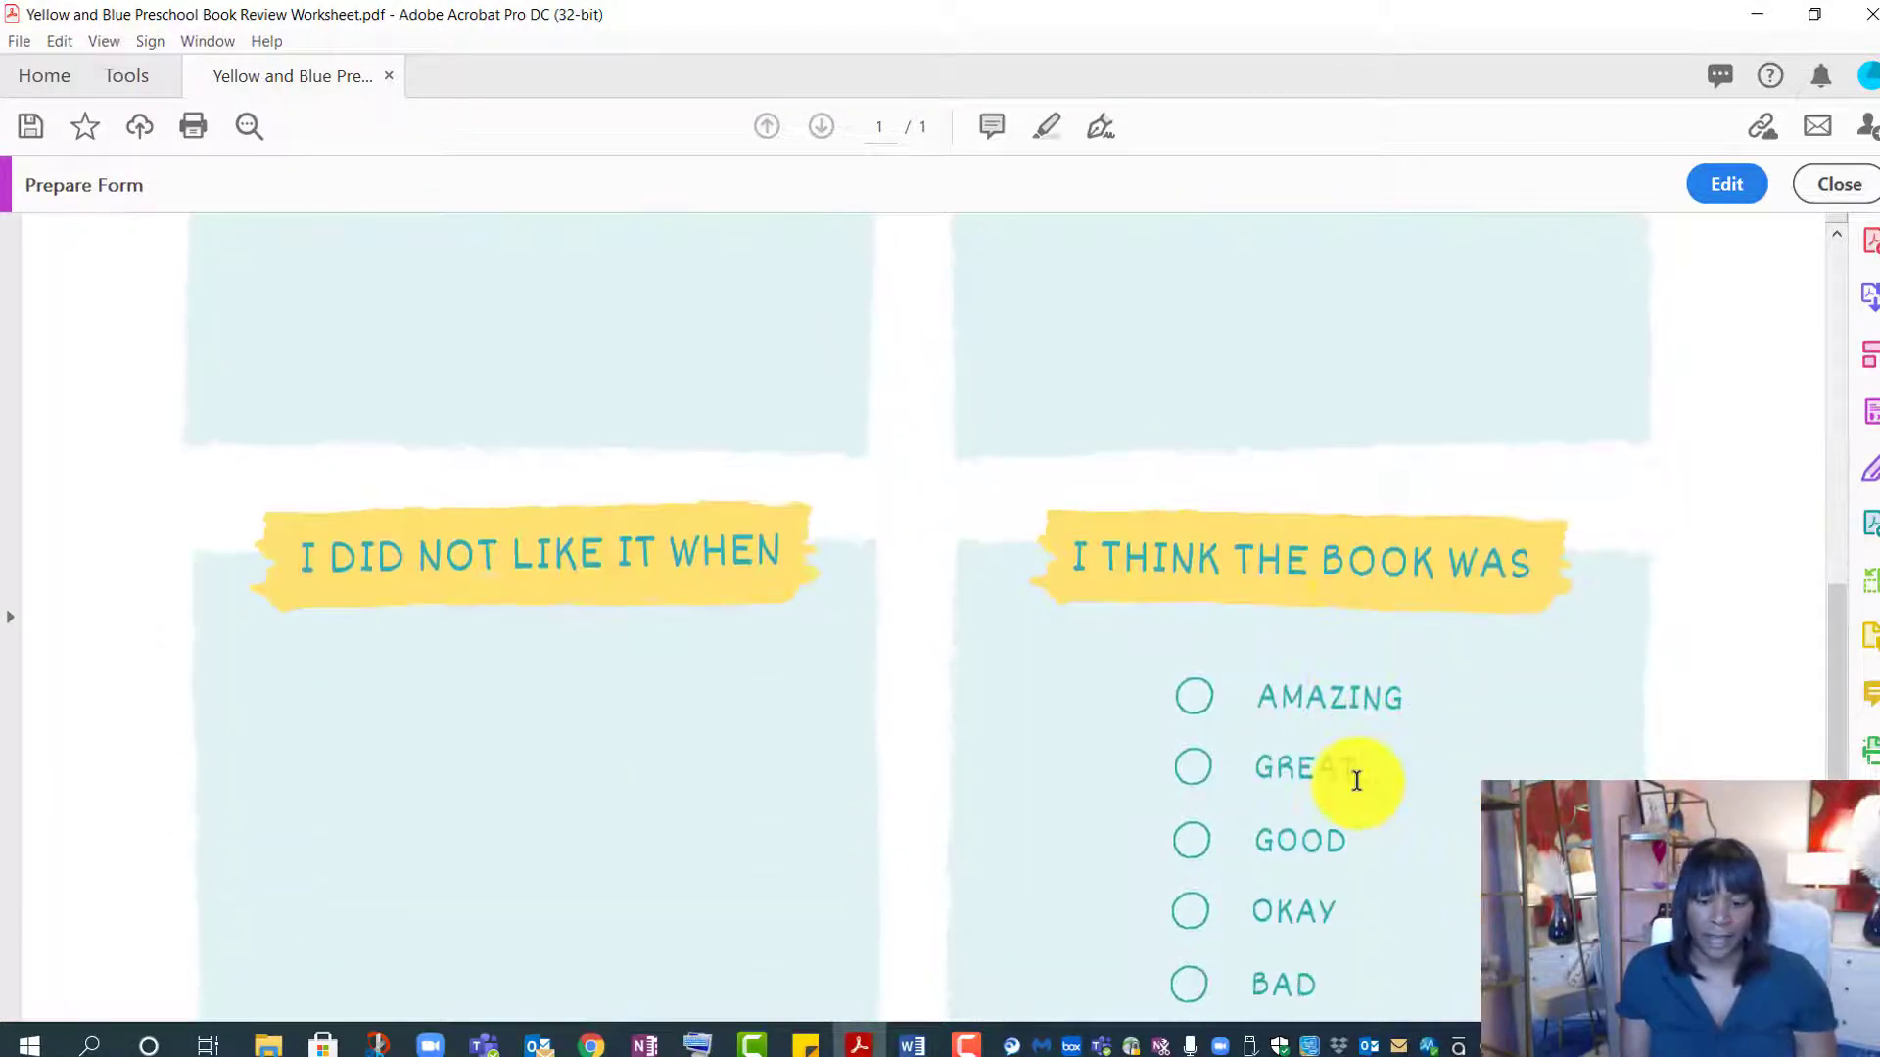
scroll(1356, 780, "down", 1)
scroll(1356, 781, "down", 1)
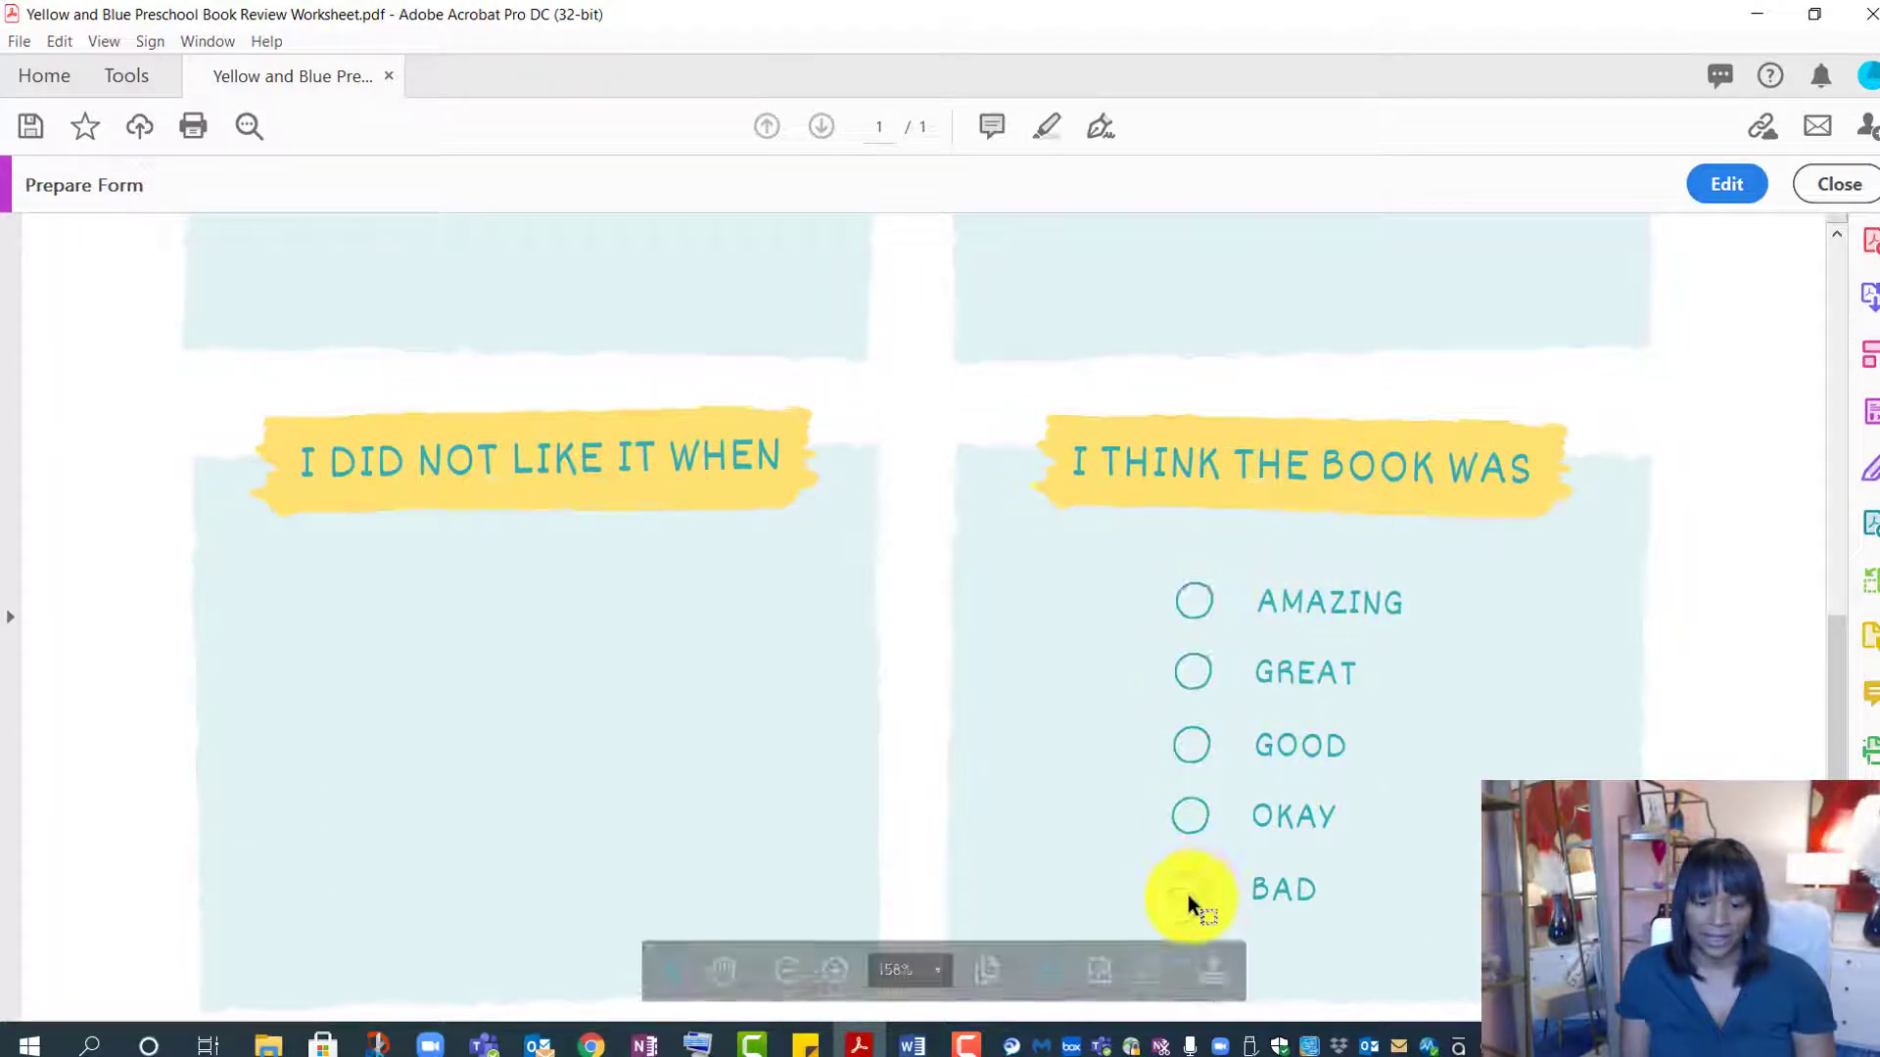
- Place a radio button beside AMAZING valued Amazing in group 'select one'
left_click(1723, 186)
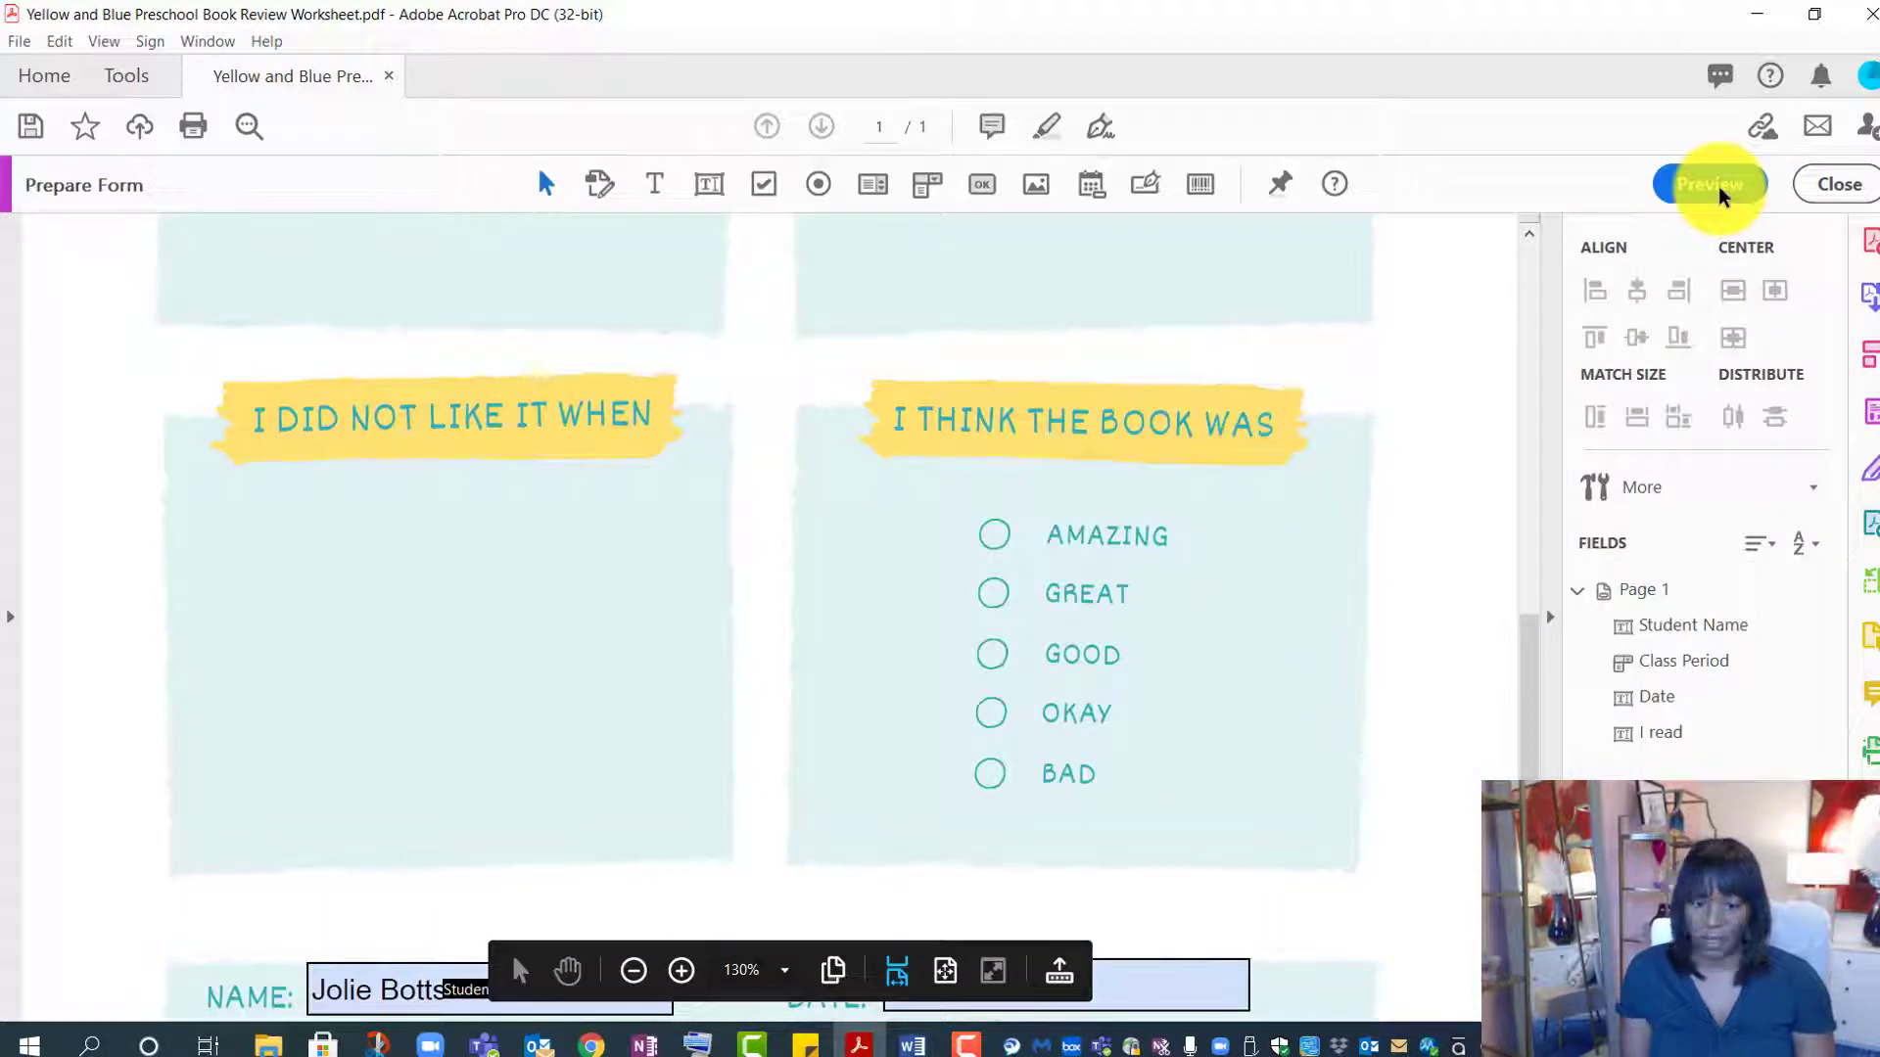
left_click(817, 188)
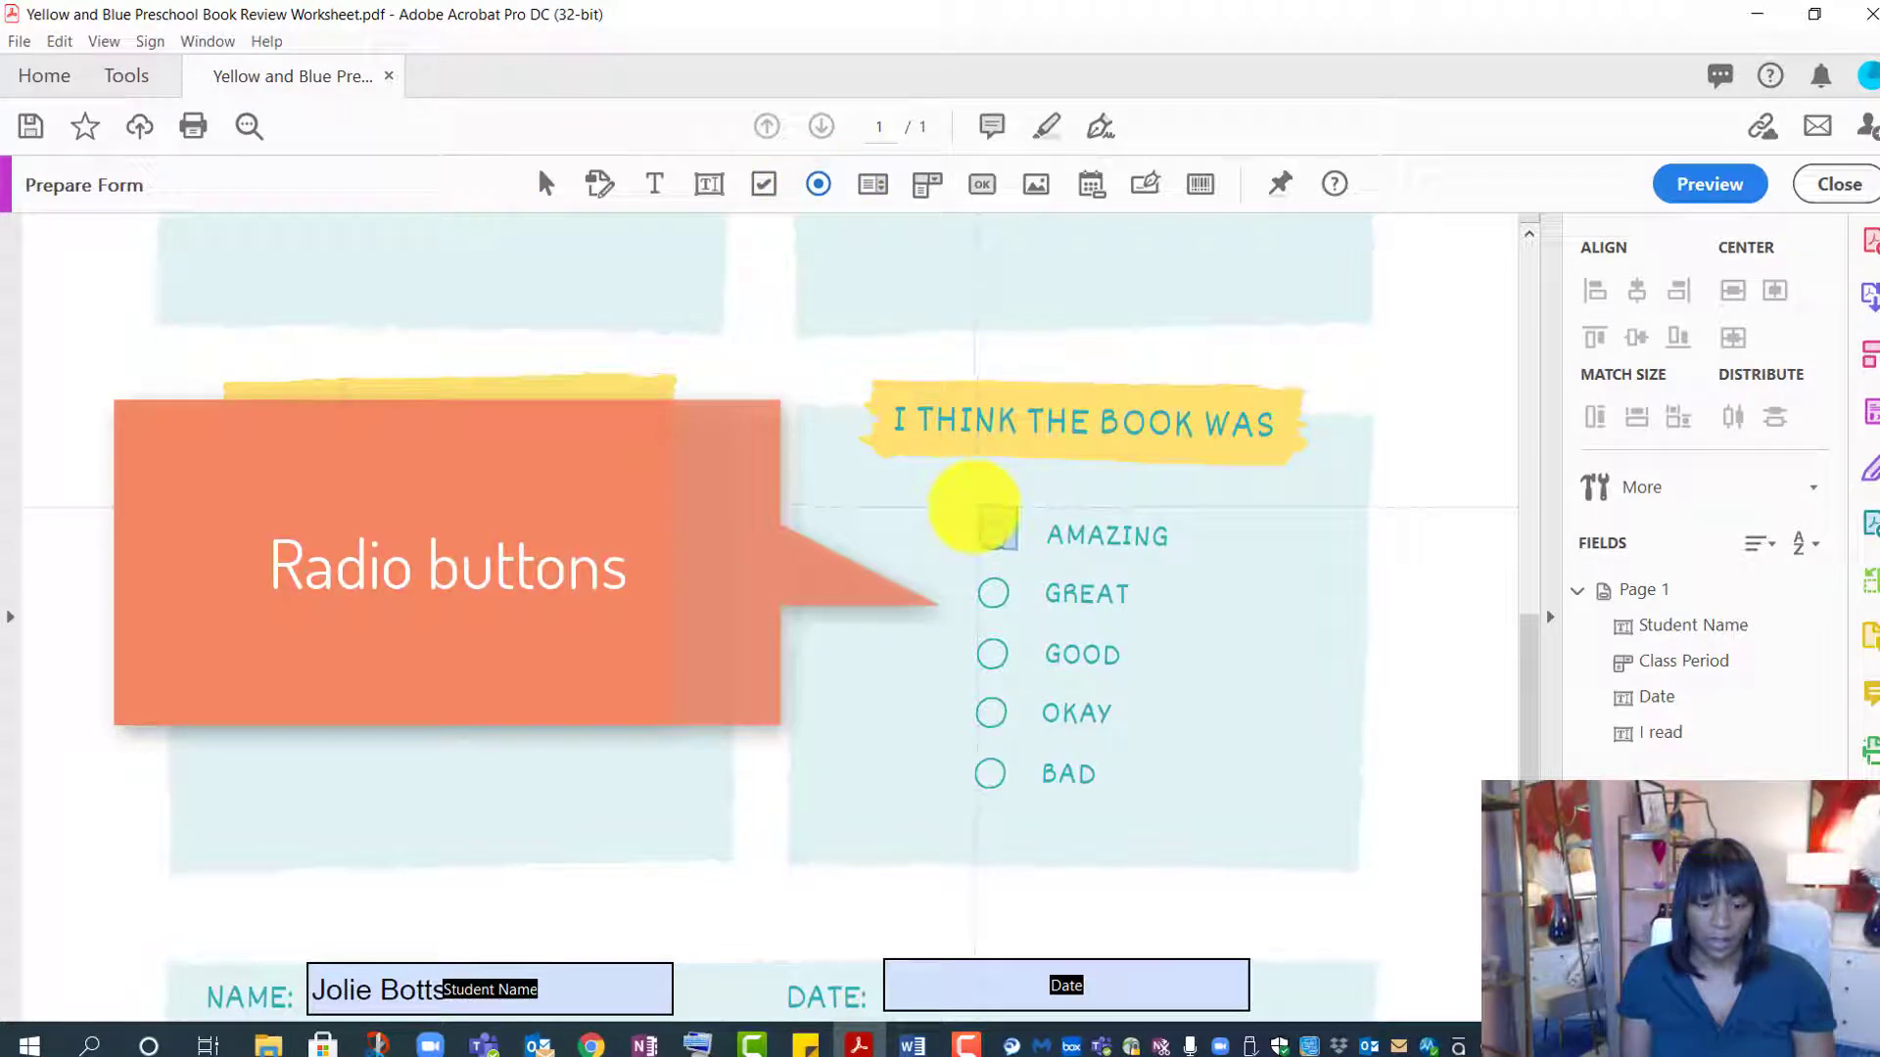
left_click(978, 509)
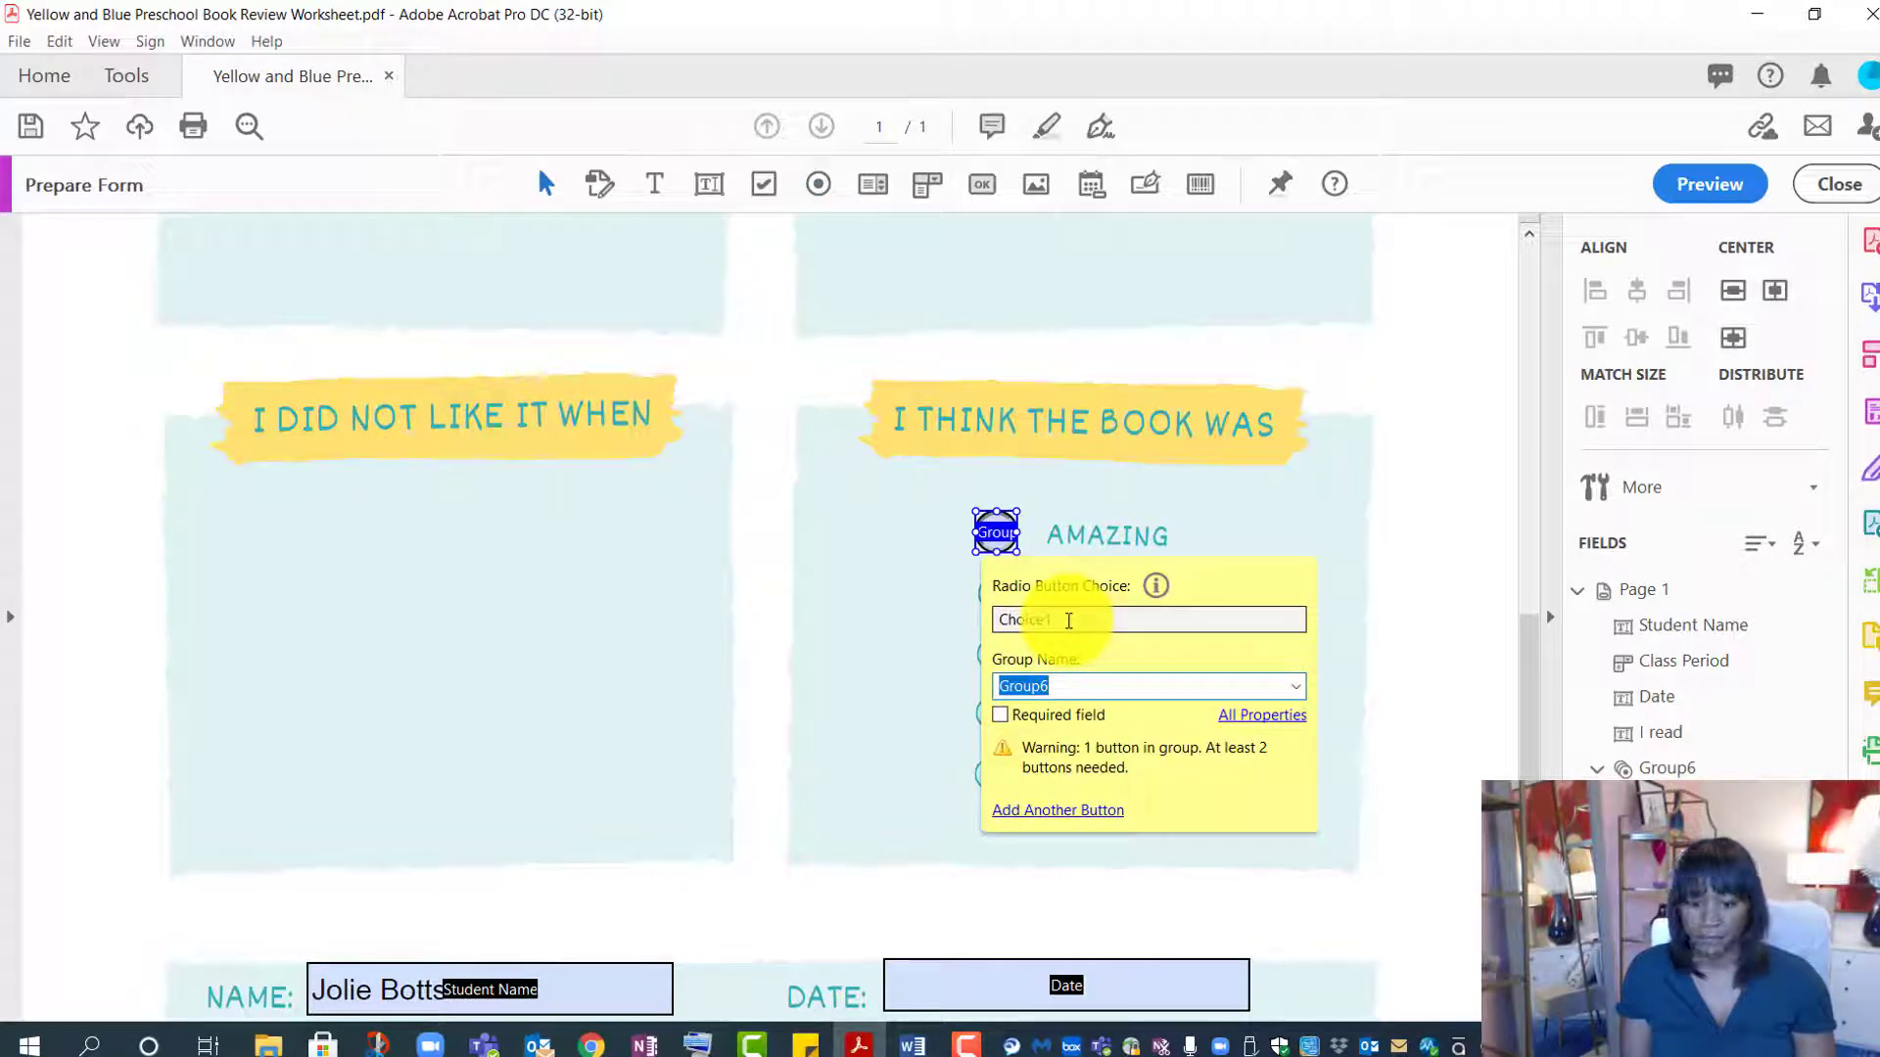
double_click(1008, 619)
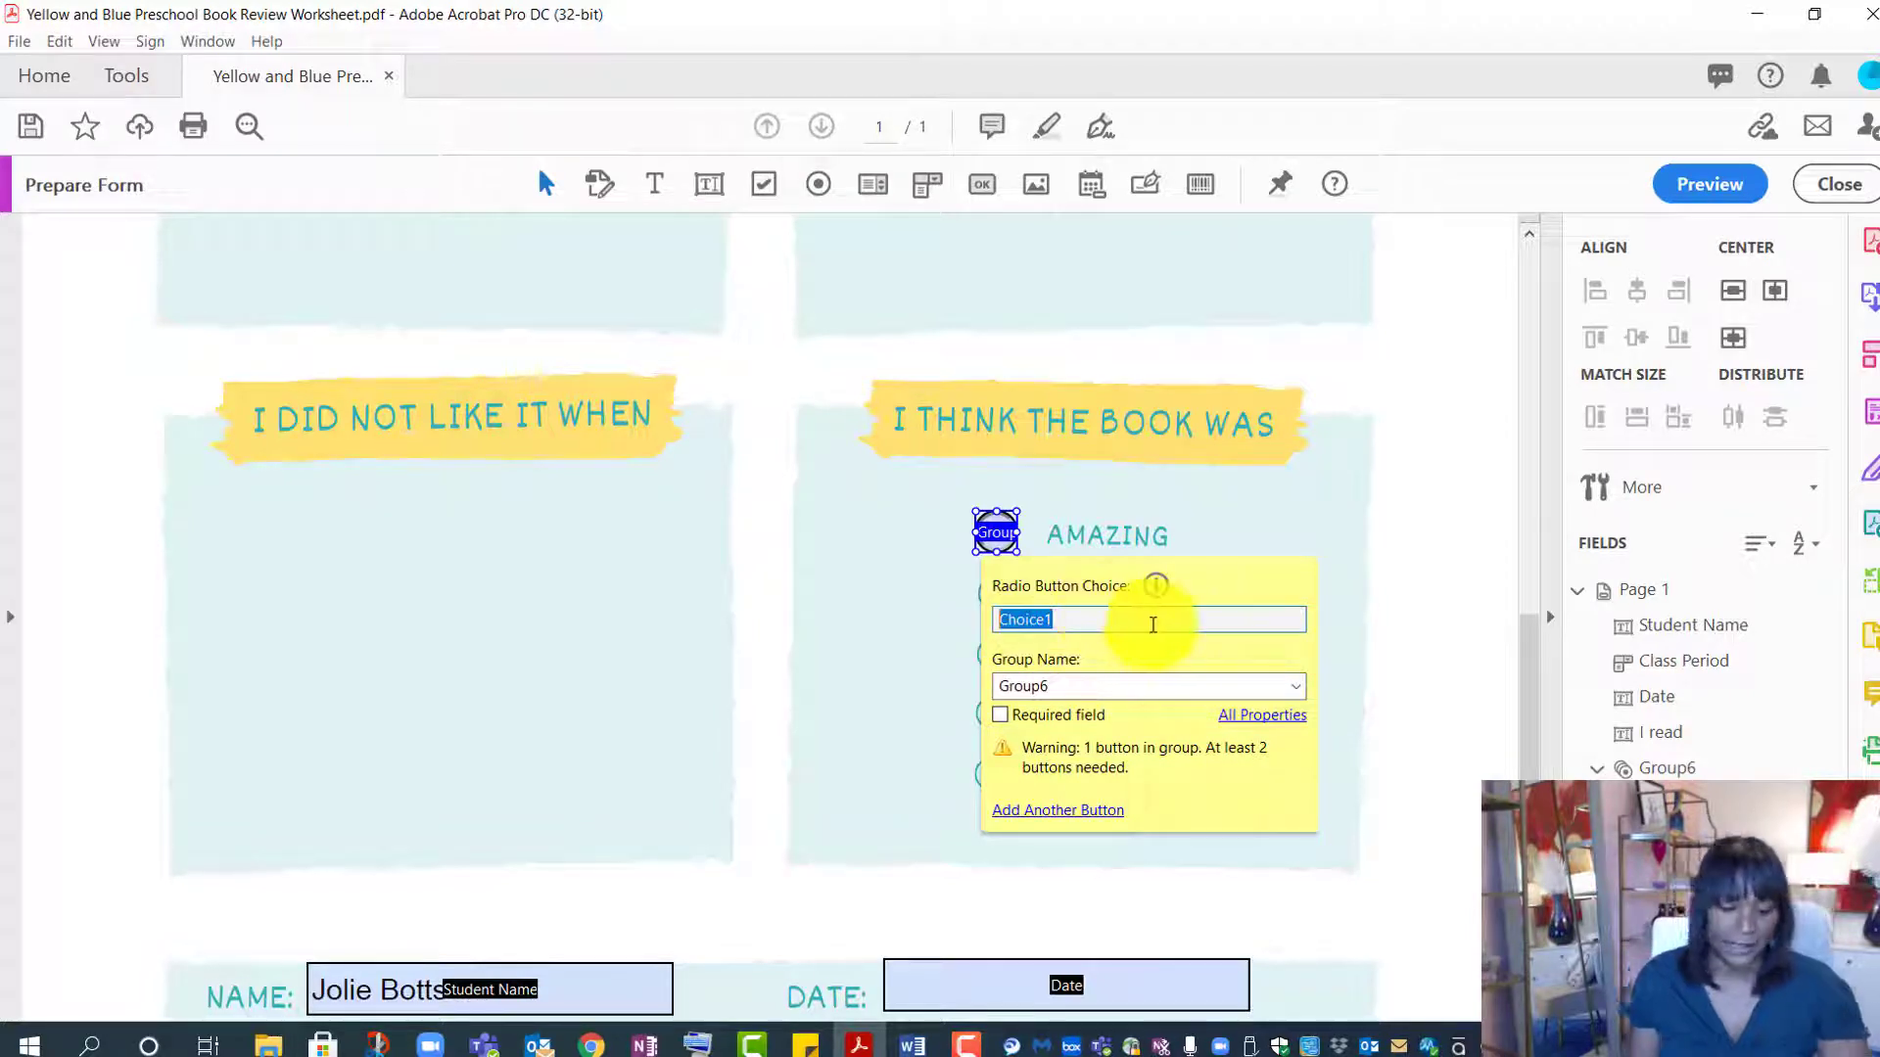
type("Amazing")
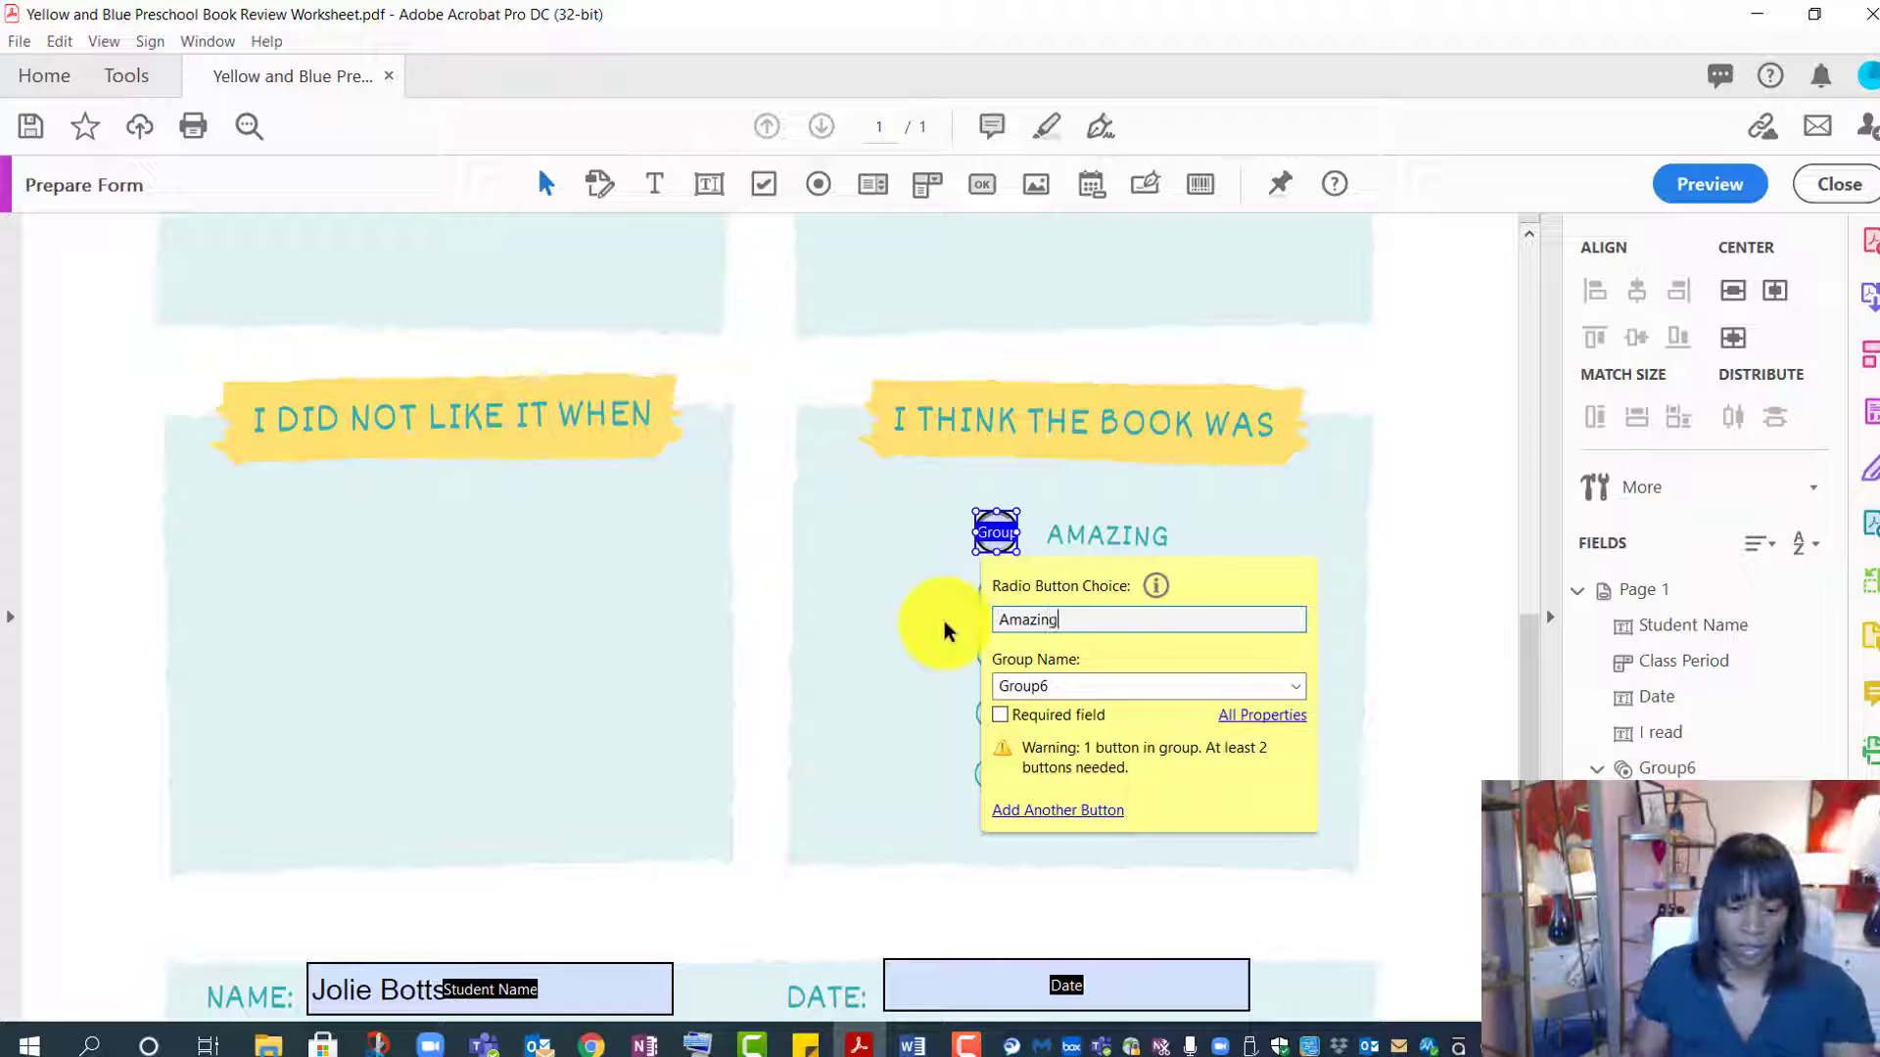
left_click_drag(1083, 690, 984, 690)
key("BackSpace")
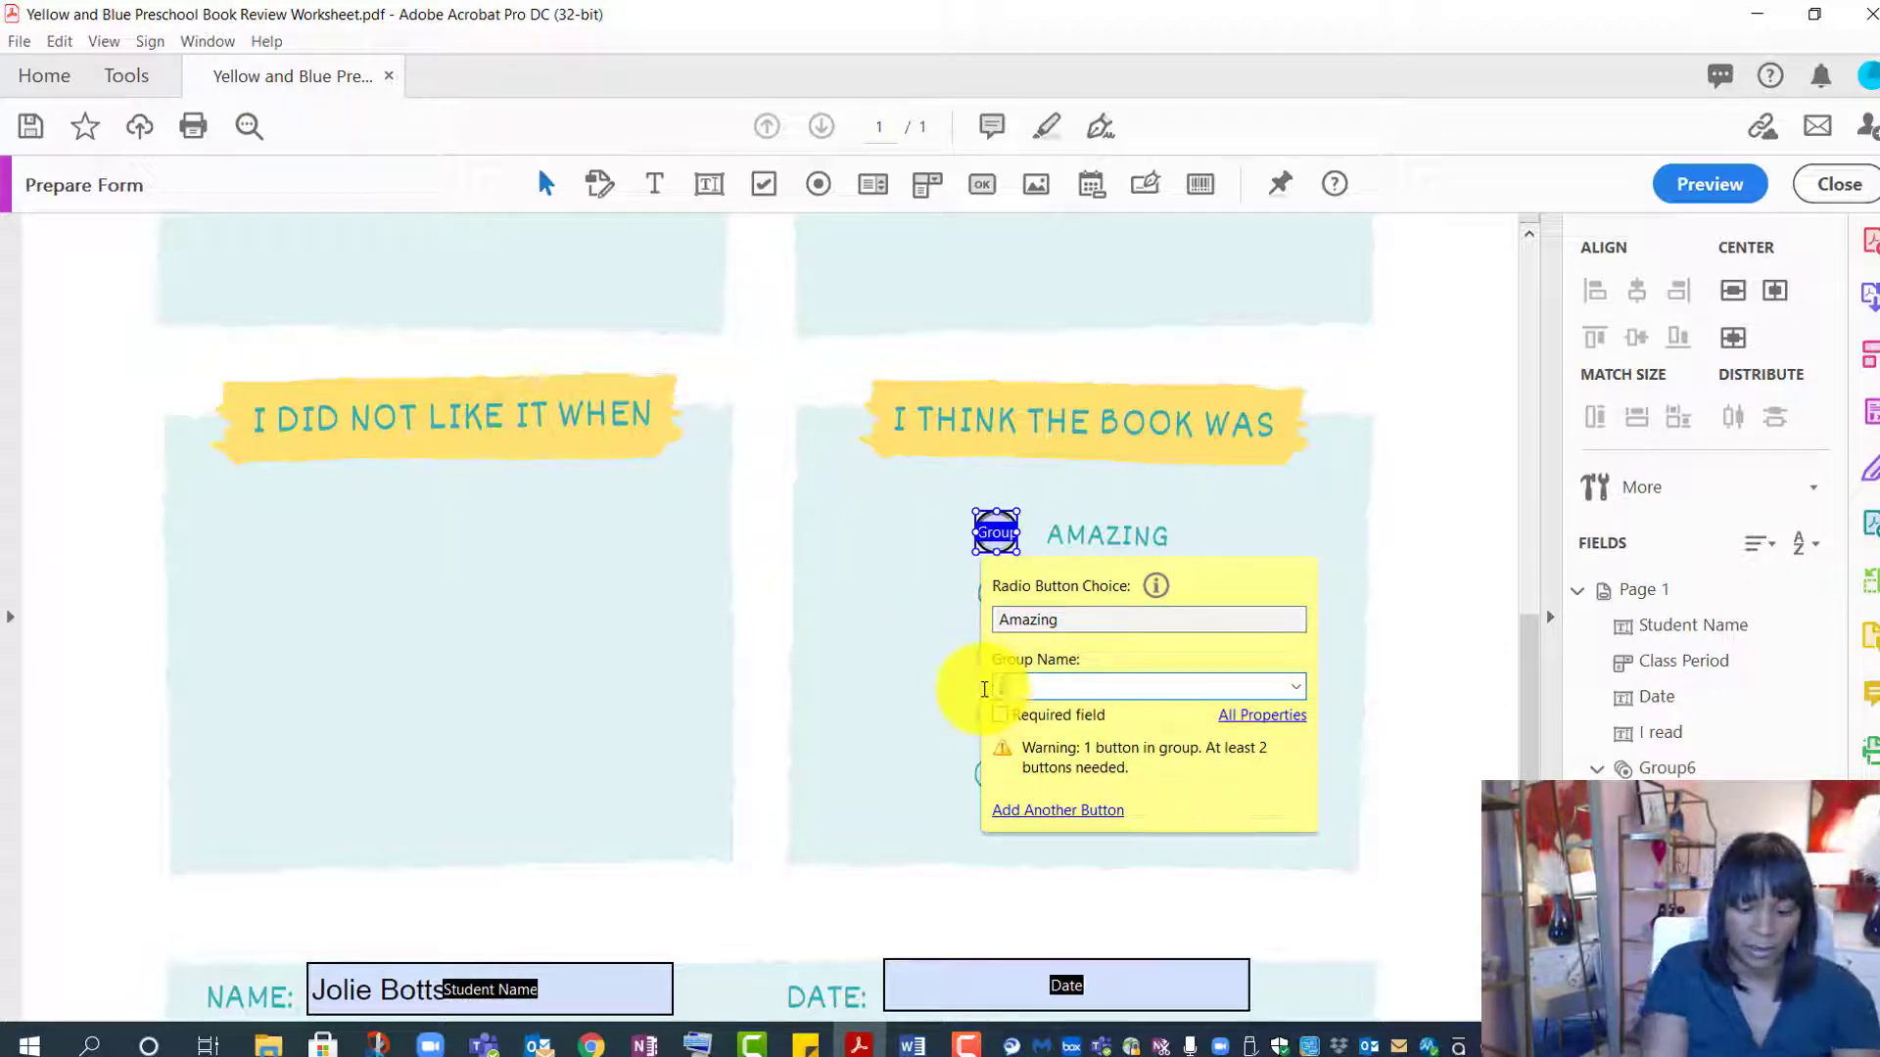
type("select one")
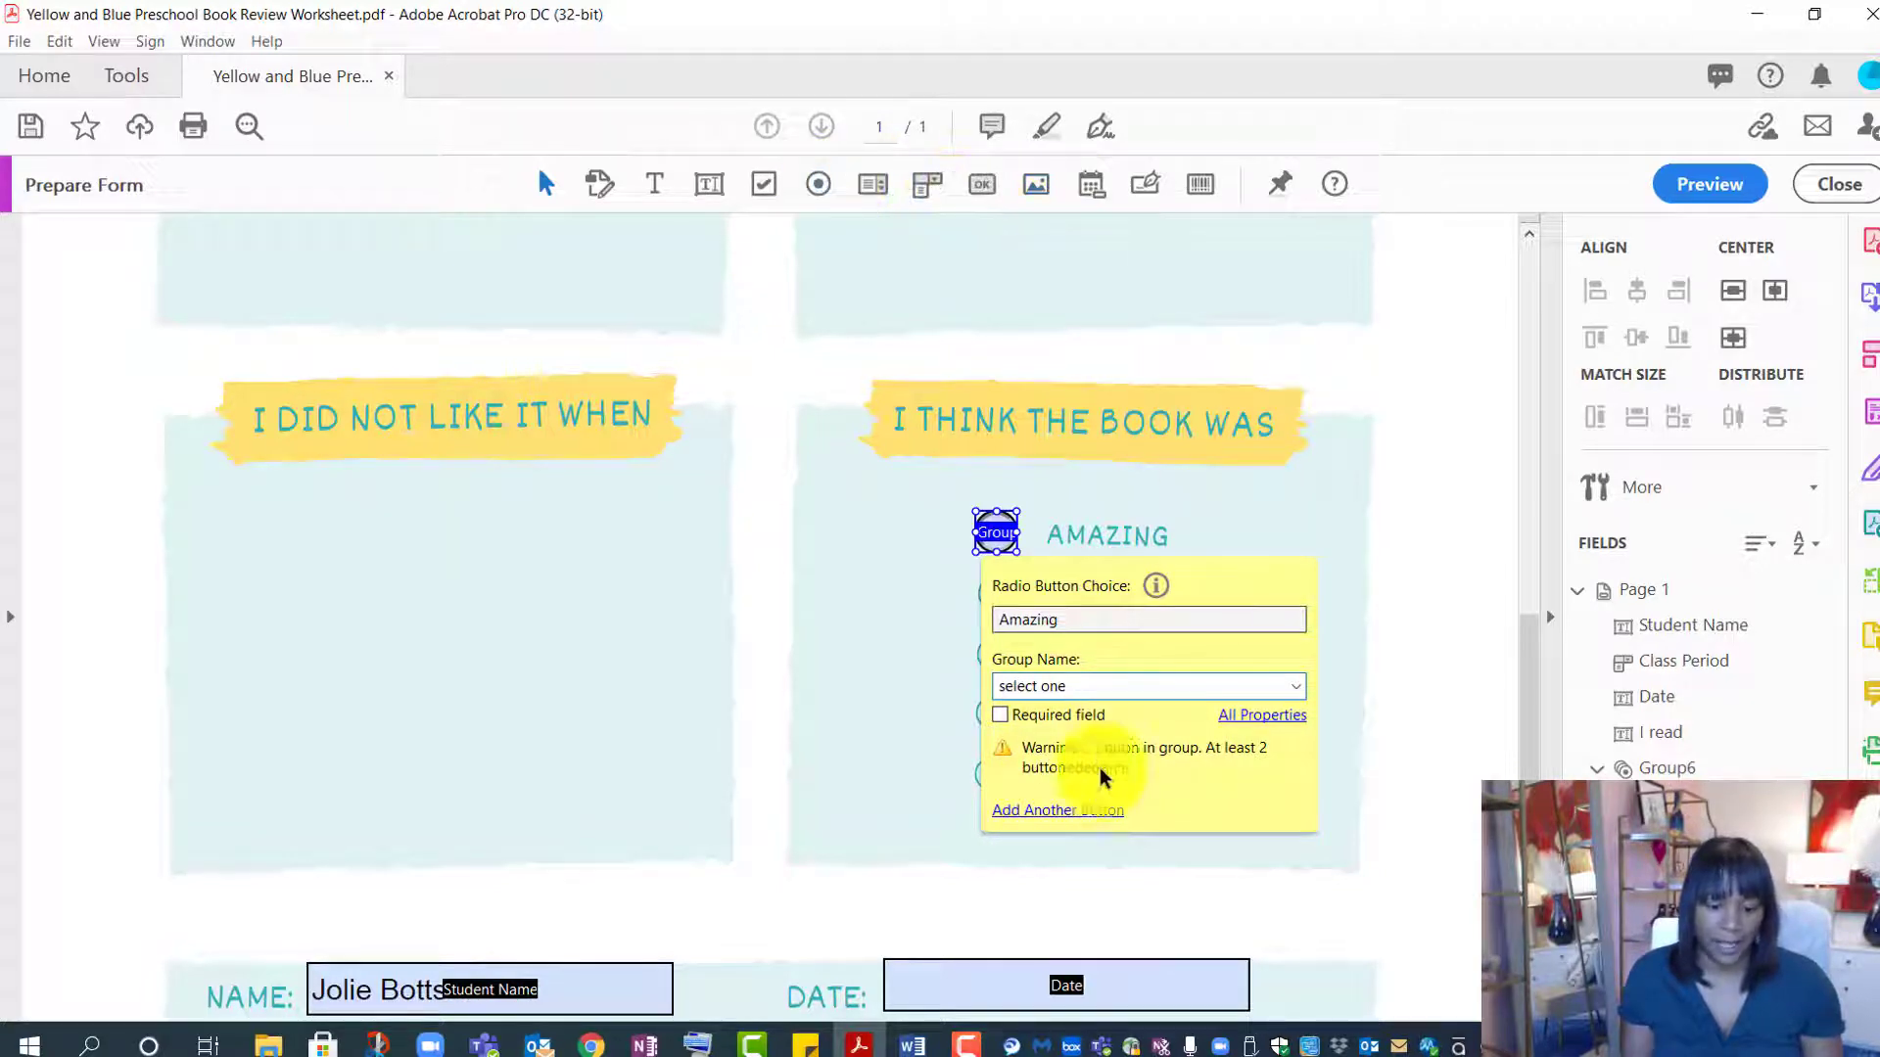
- Add radio buttons beside GREAT and GOOD valued Great and Good in the same group
left_click(1057, 810)
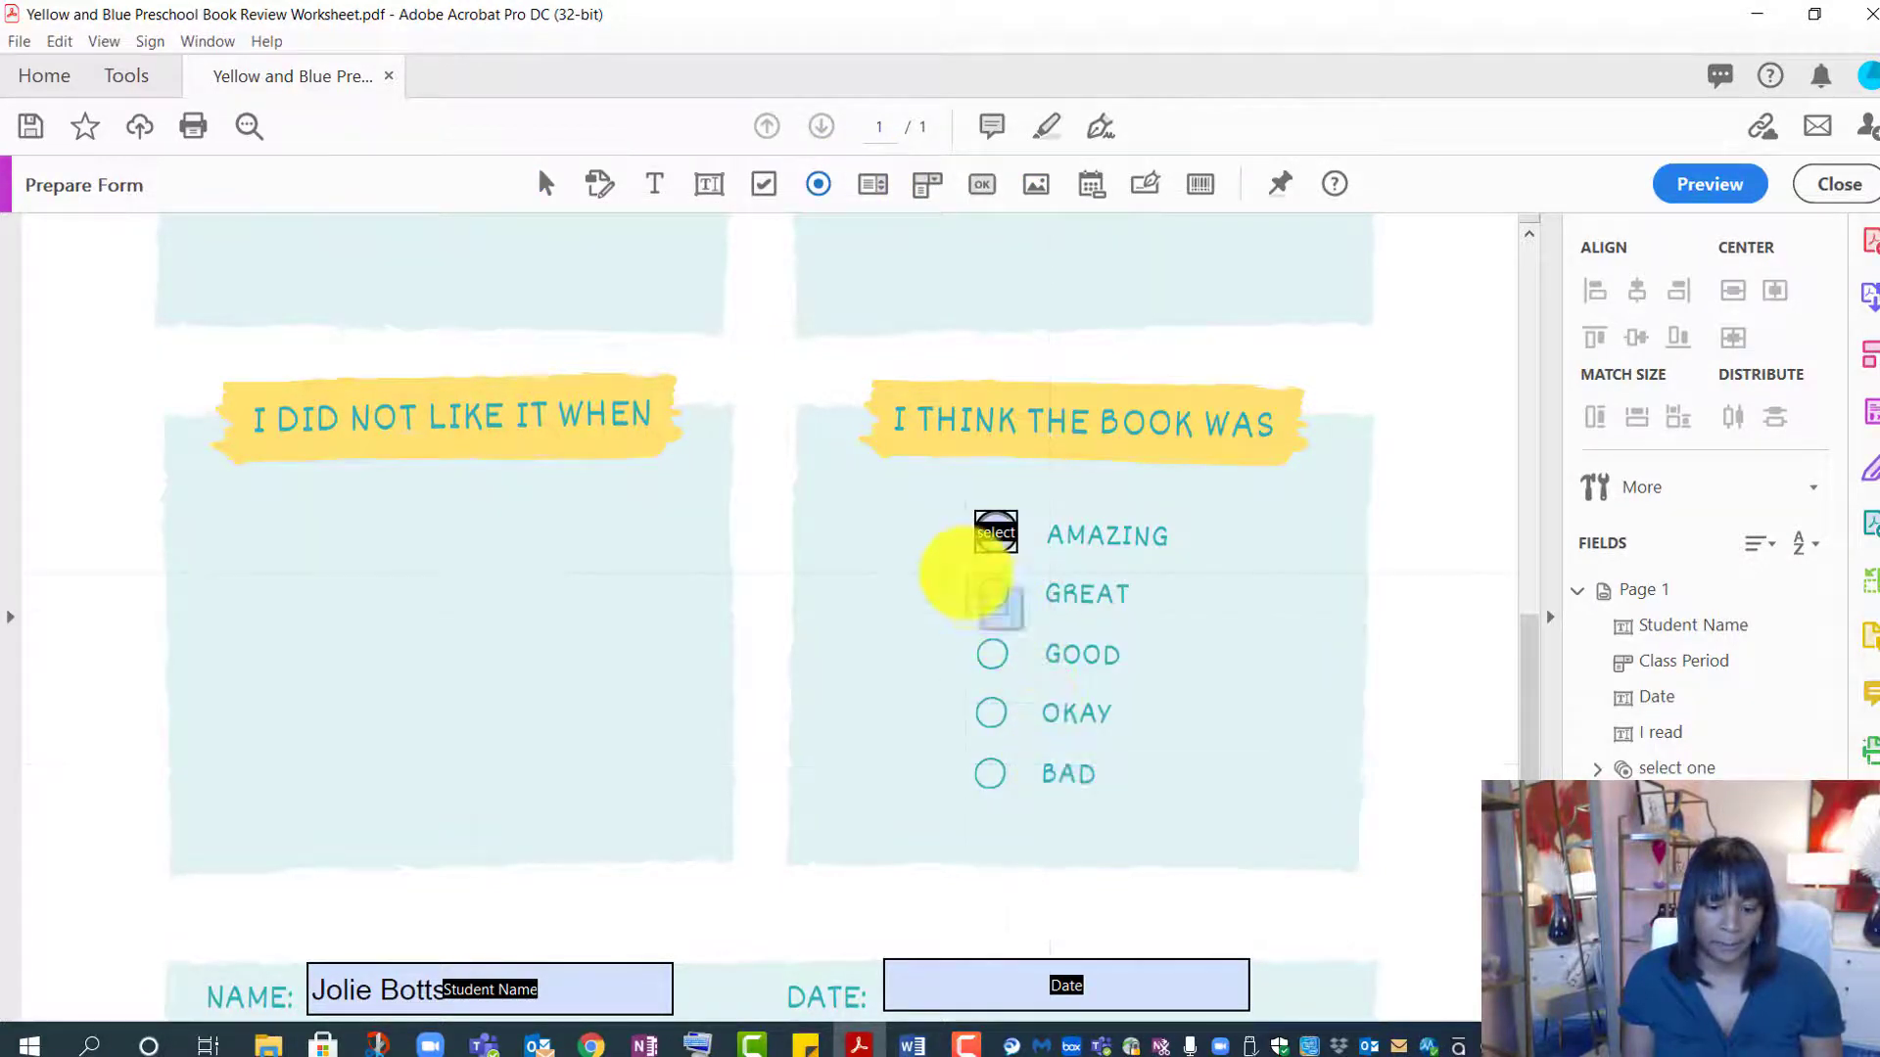
left_click(969, 574)
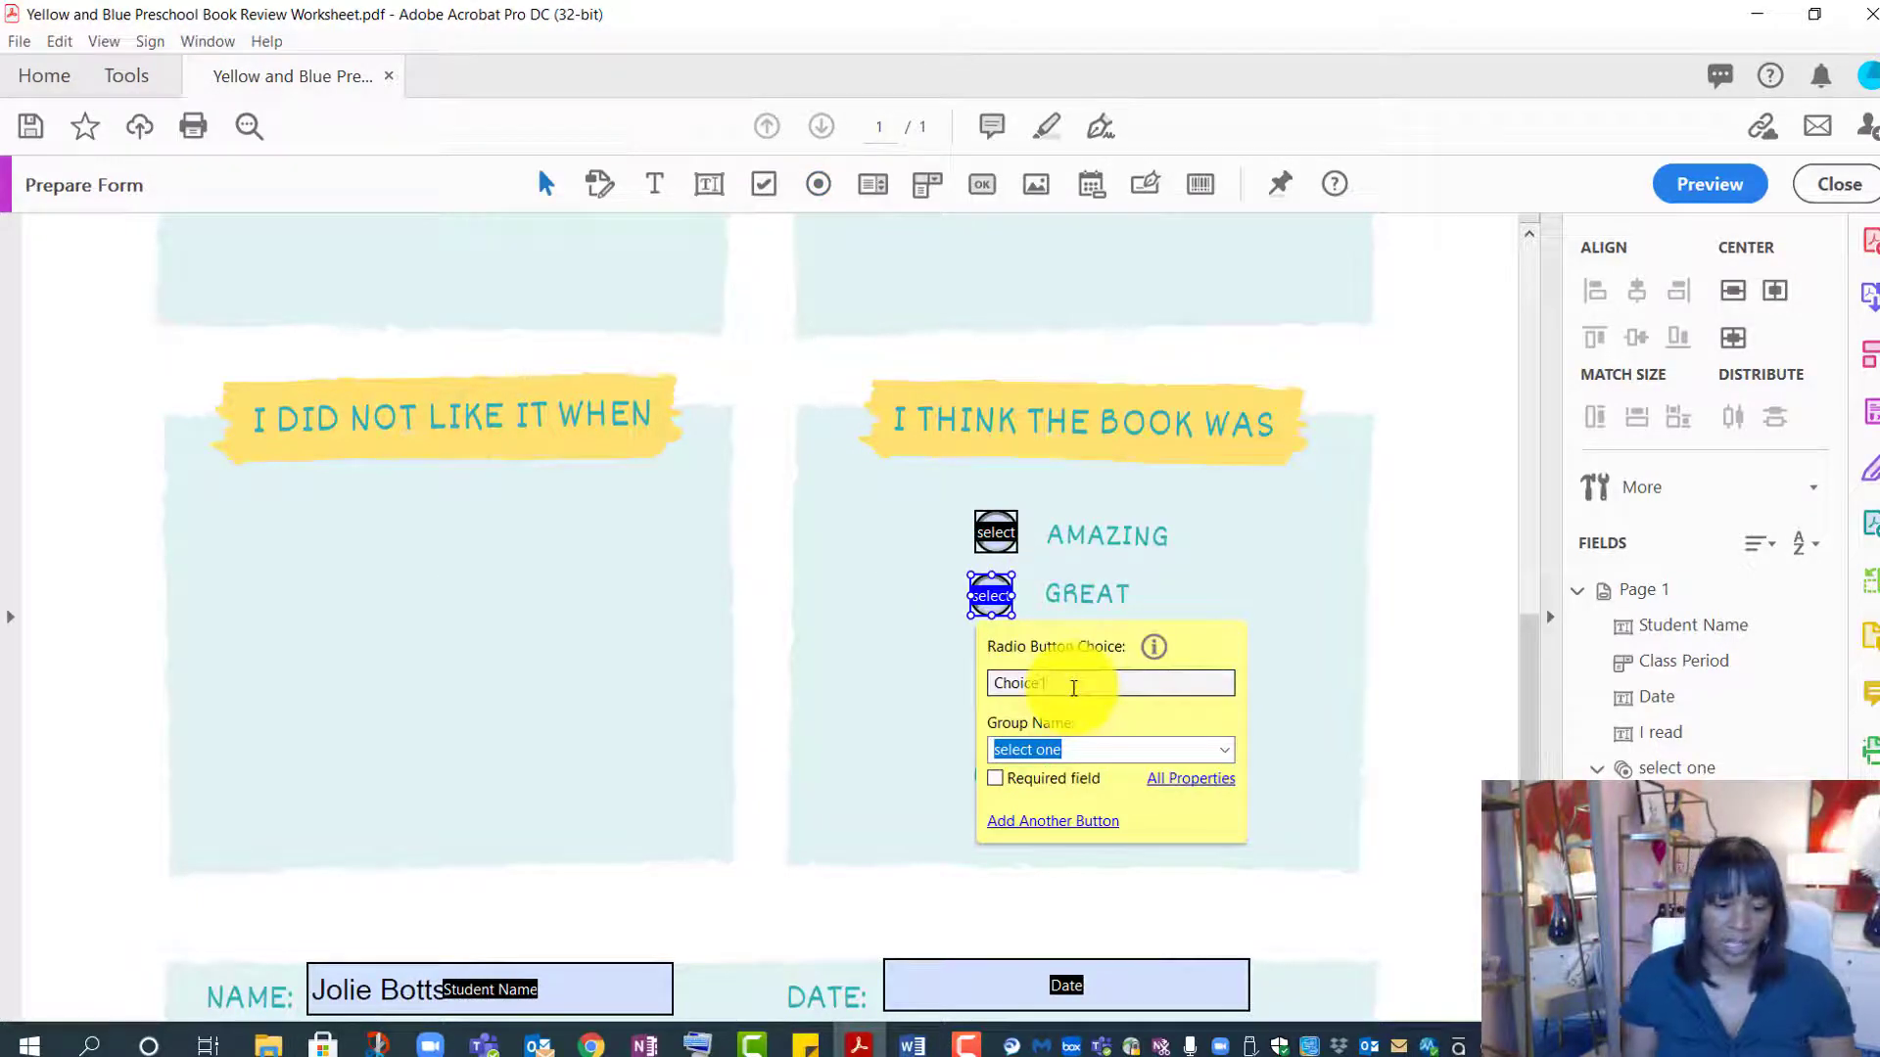
left_click(989, 682)
type("Great")
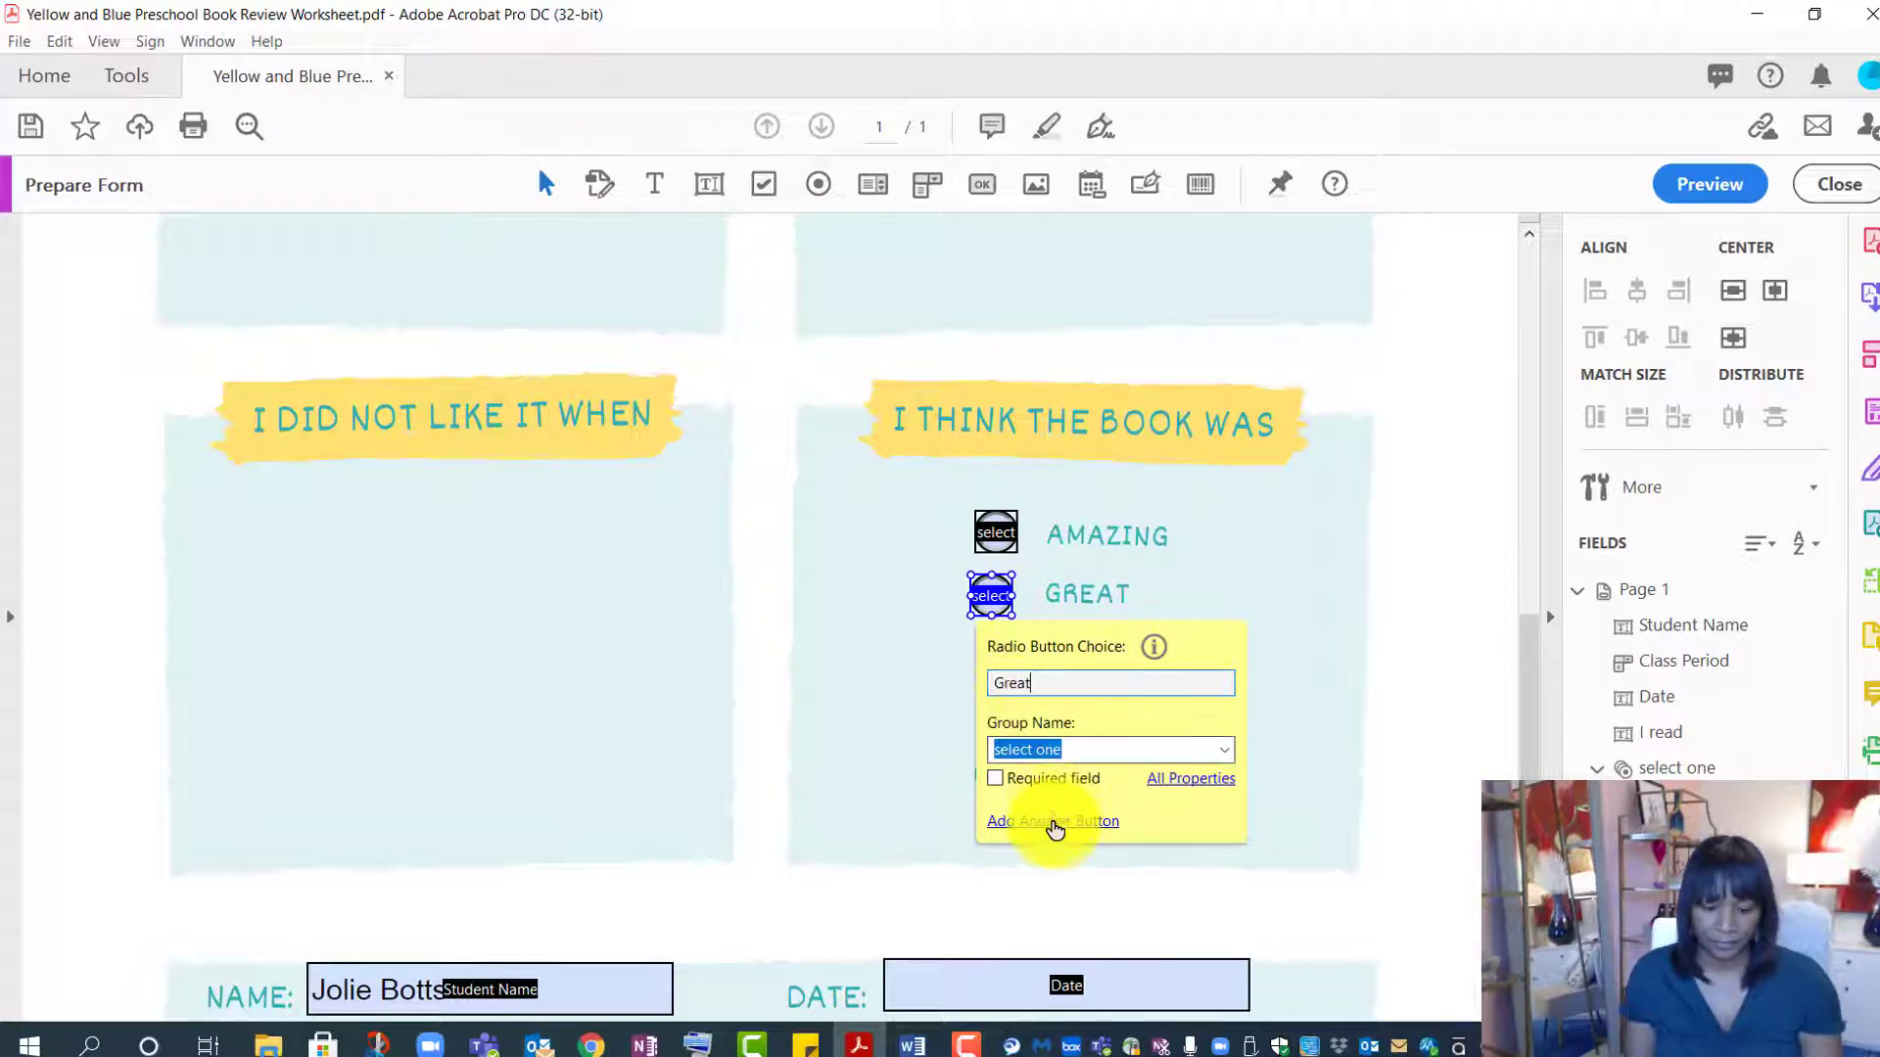
left_click(1053, 820)
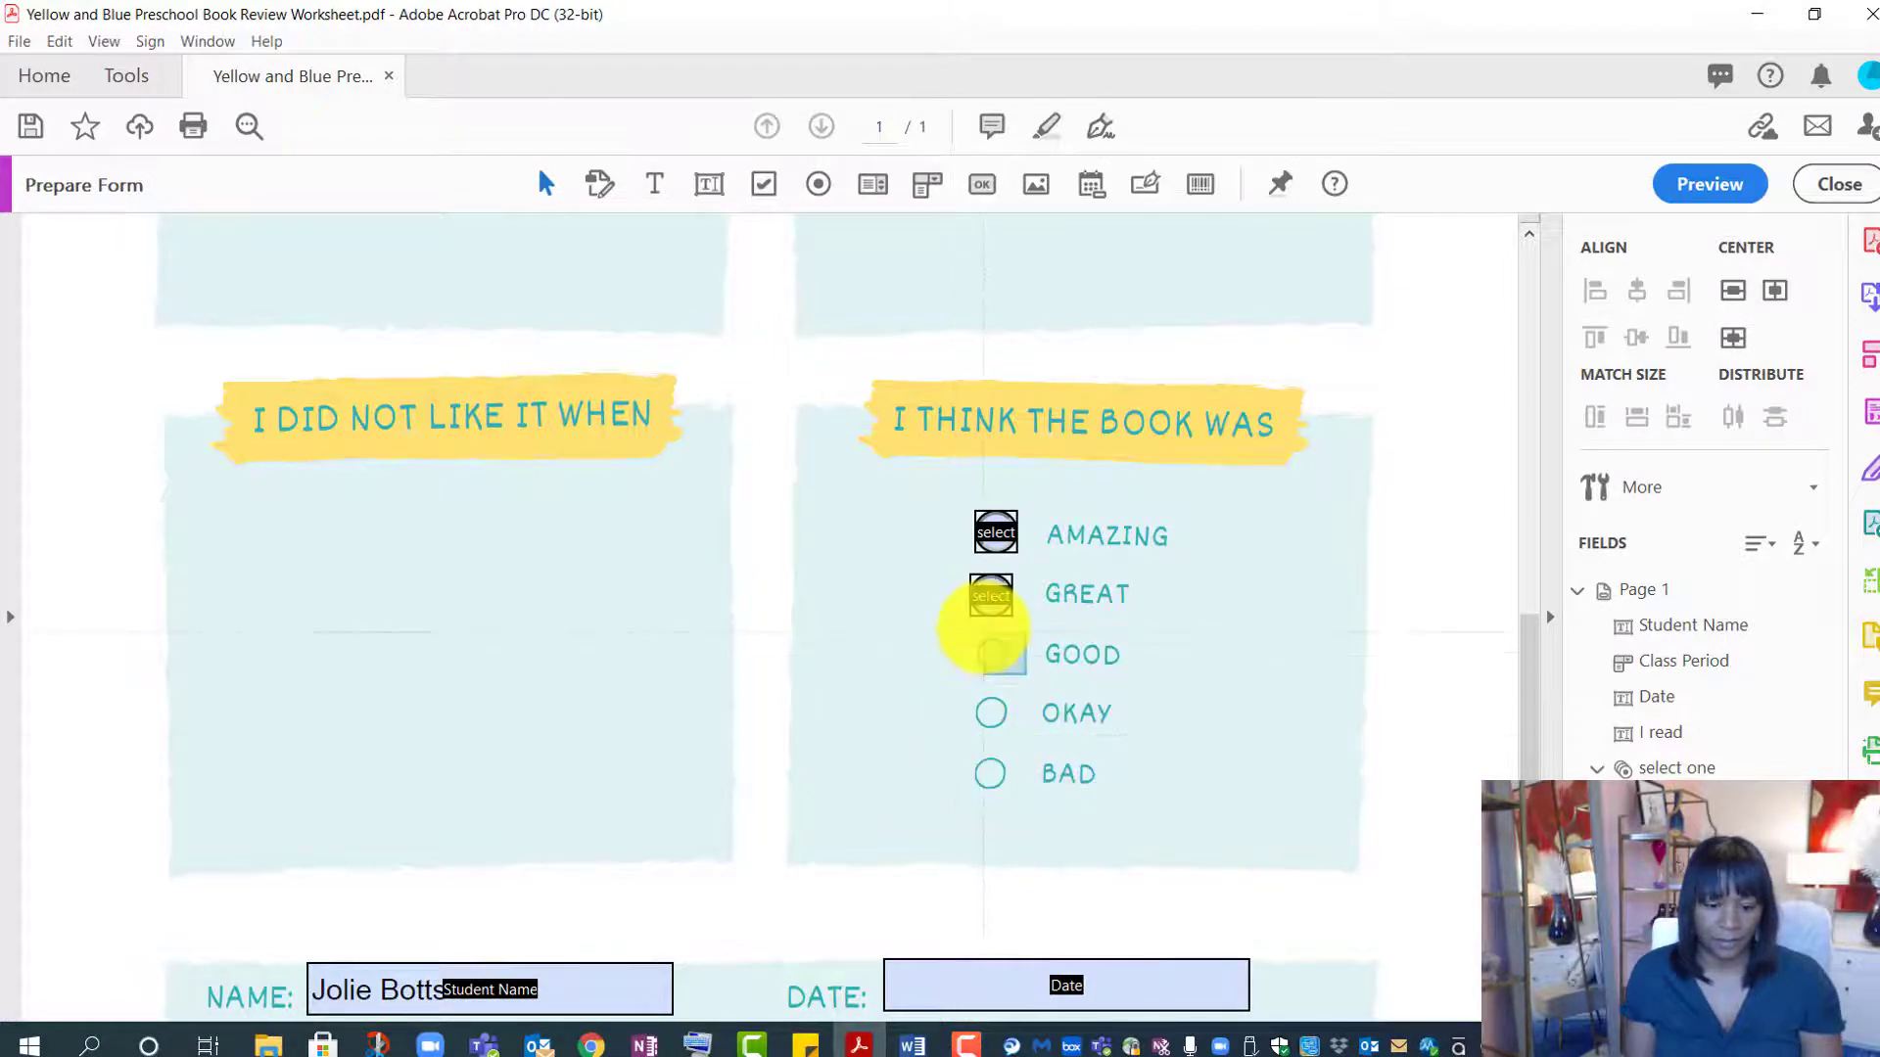
left_click(972, 637)
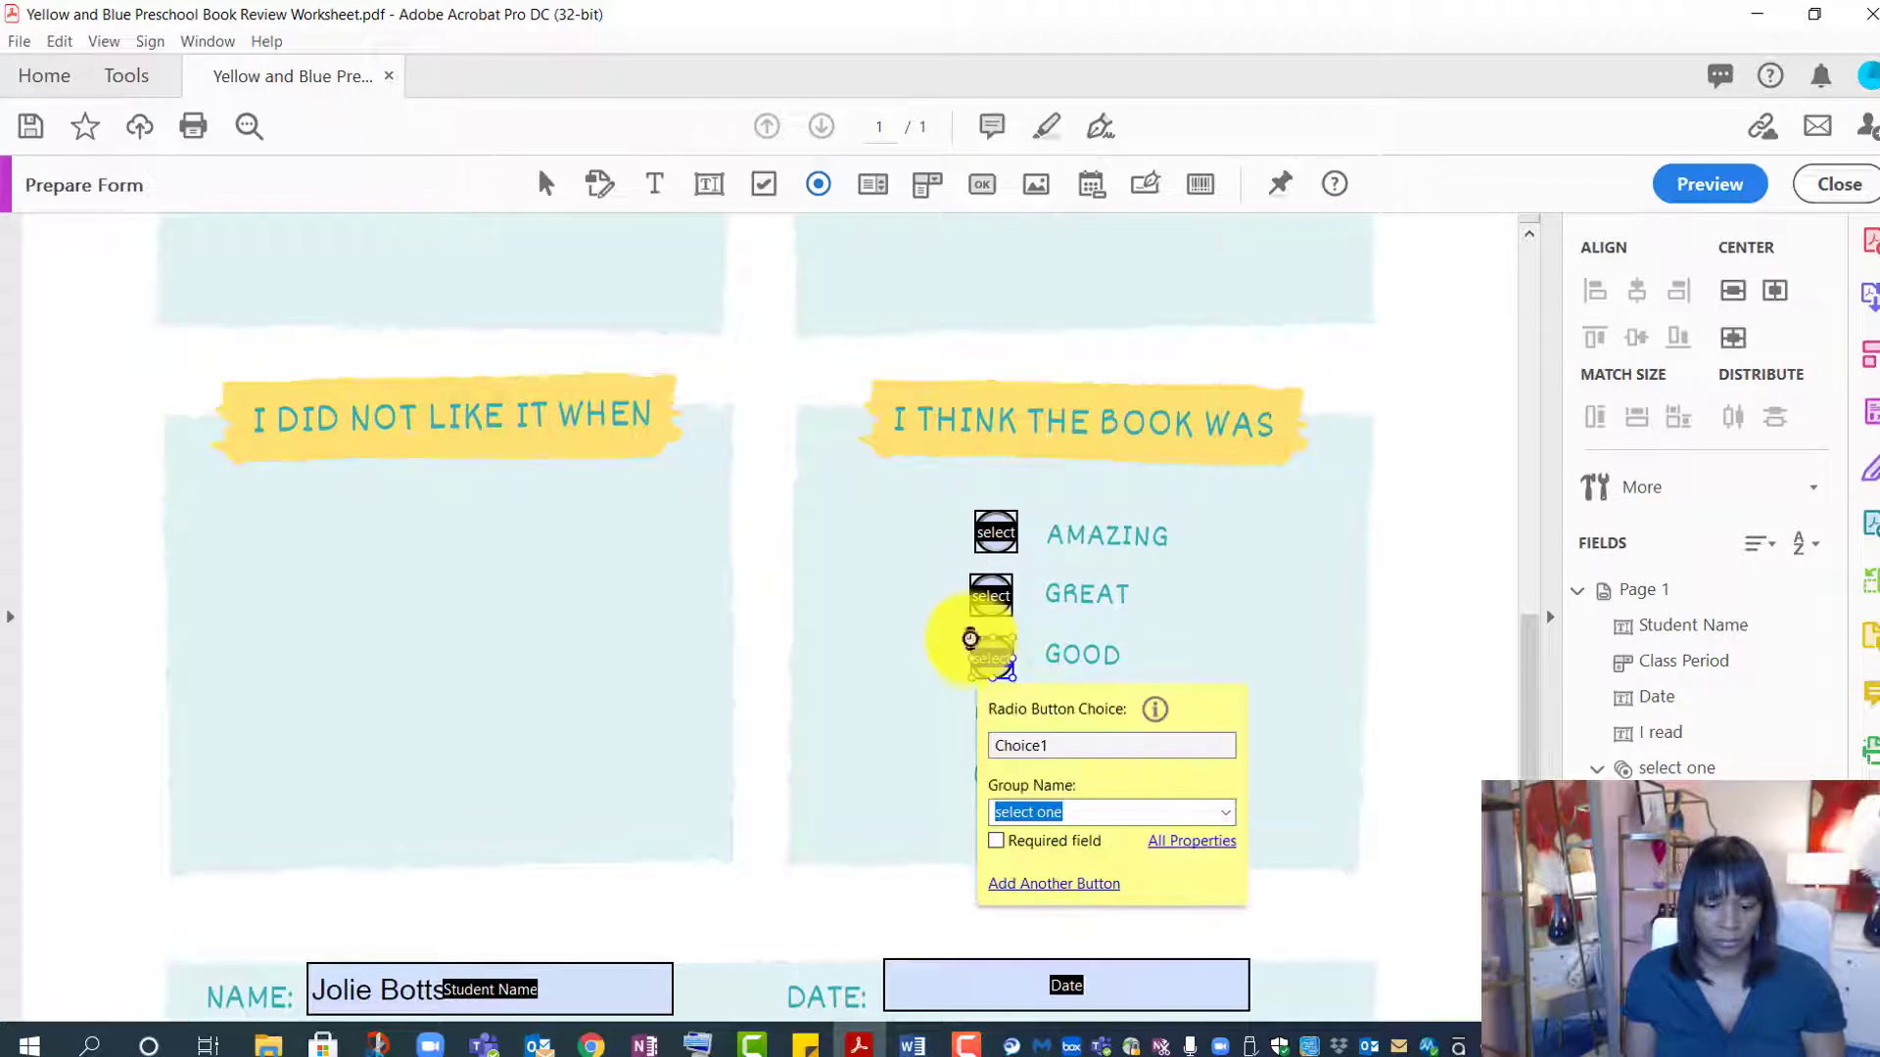
double_click(1013, 747)
left_click(1013, 749)
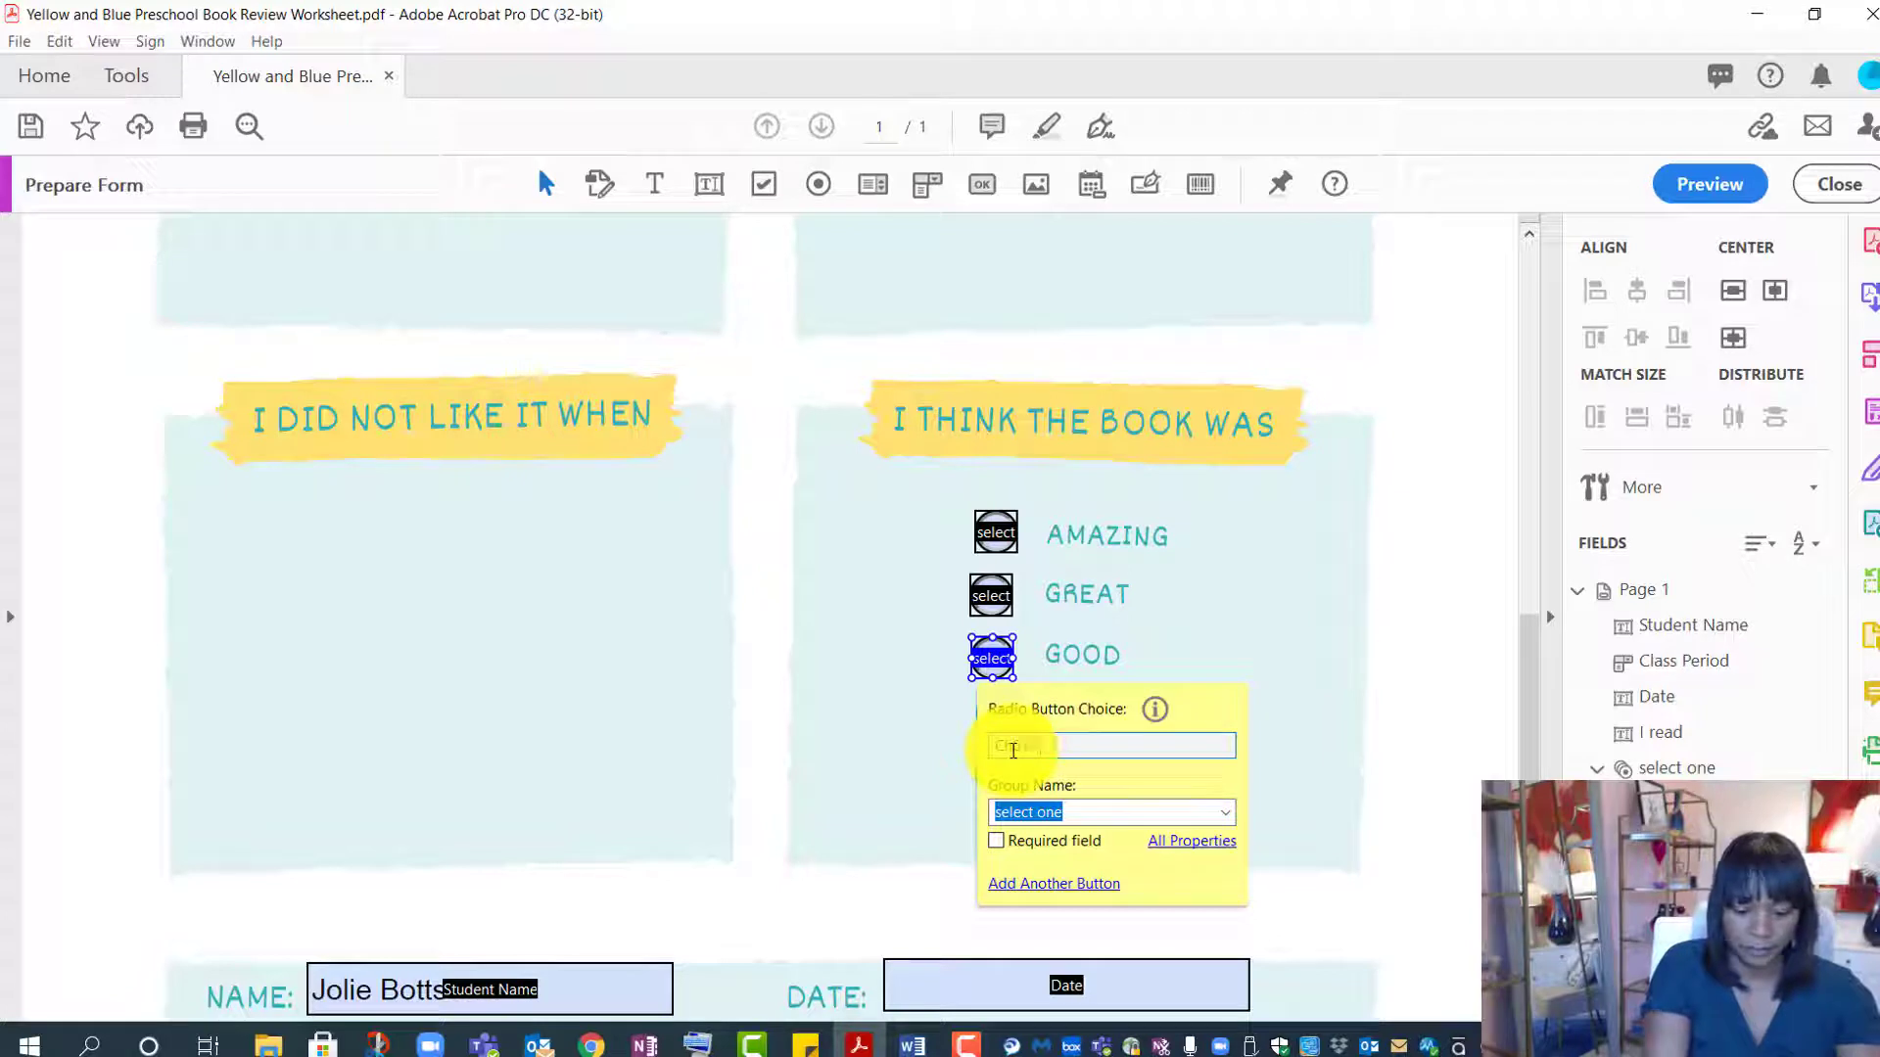
key("ctrl+a")
type("Good")
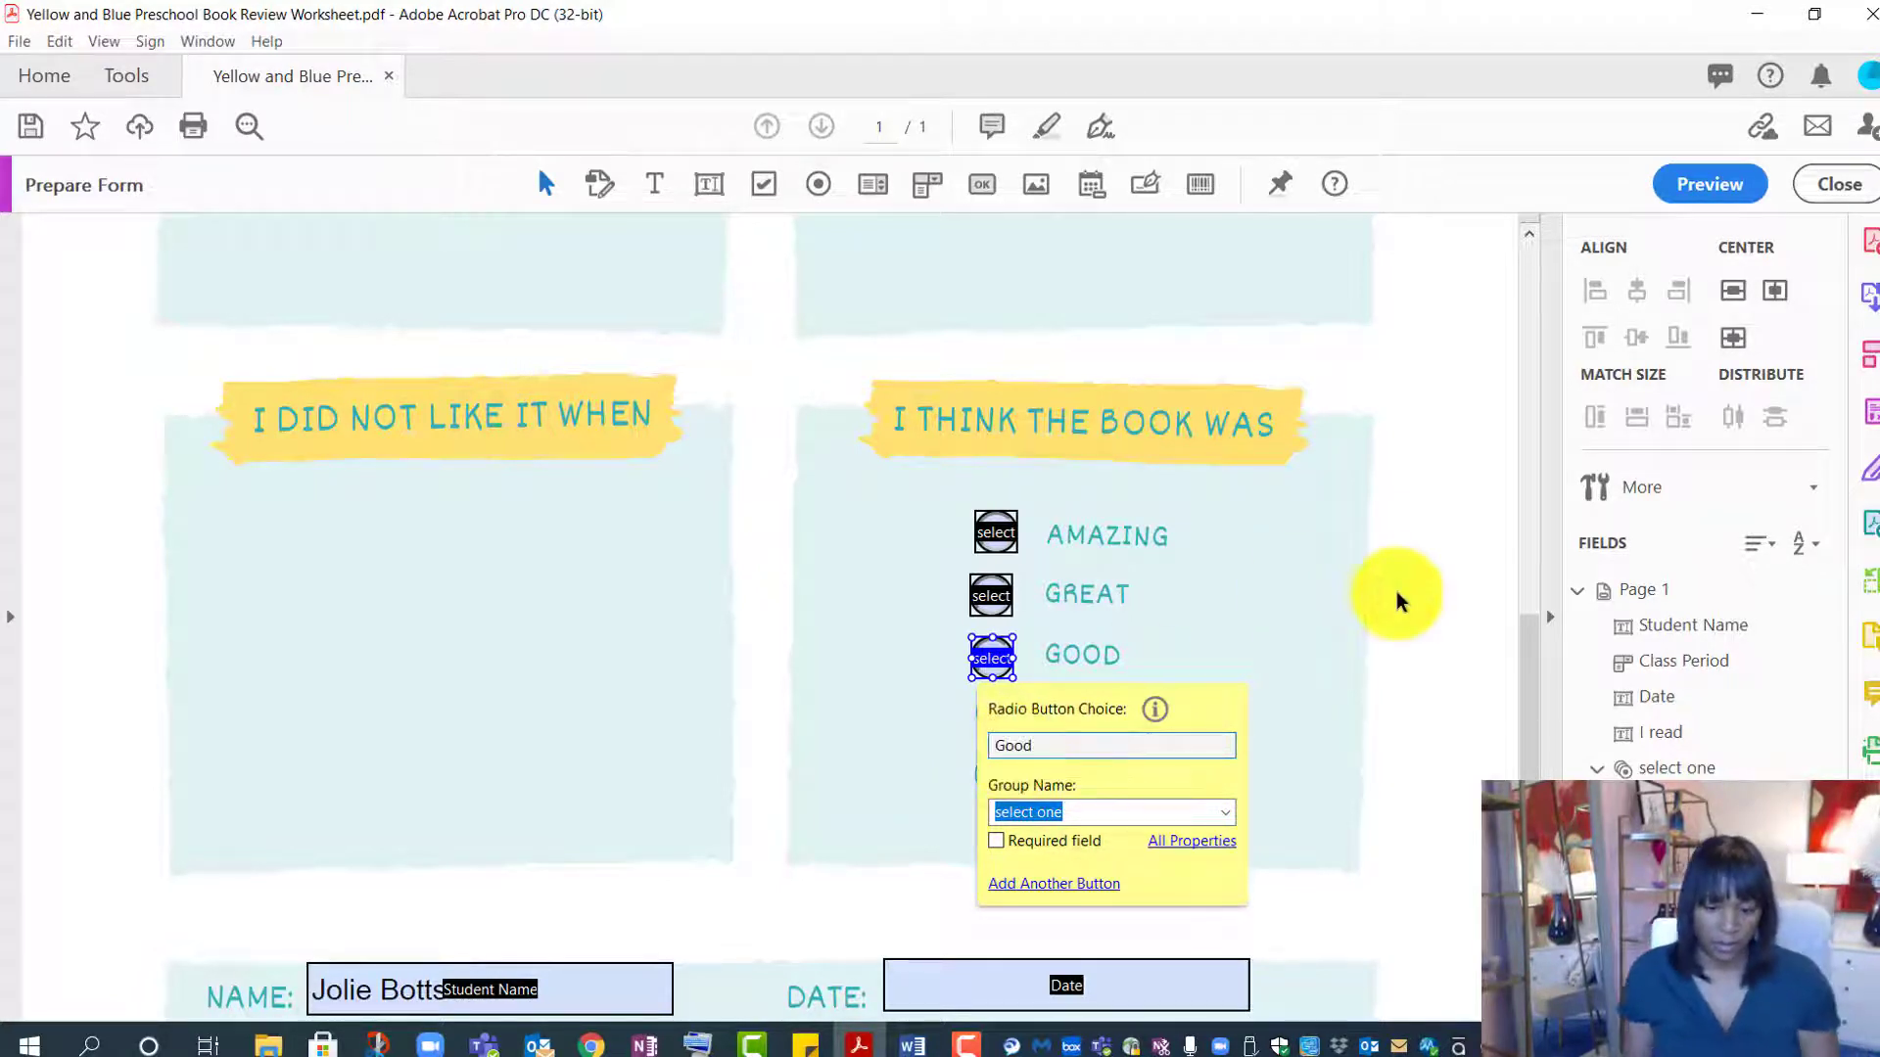
left_click(1392, 591)
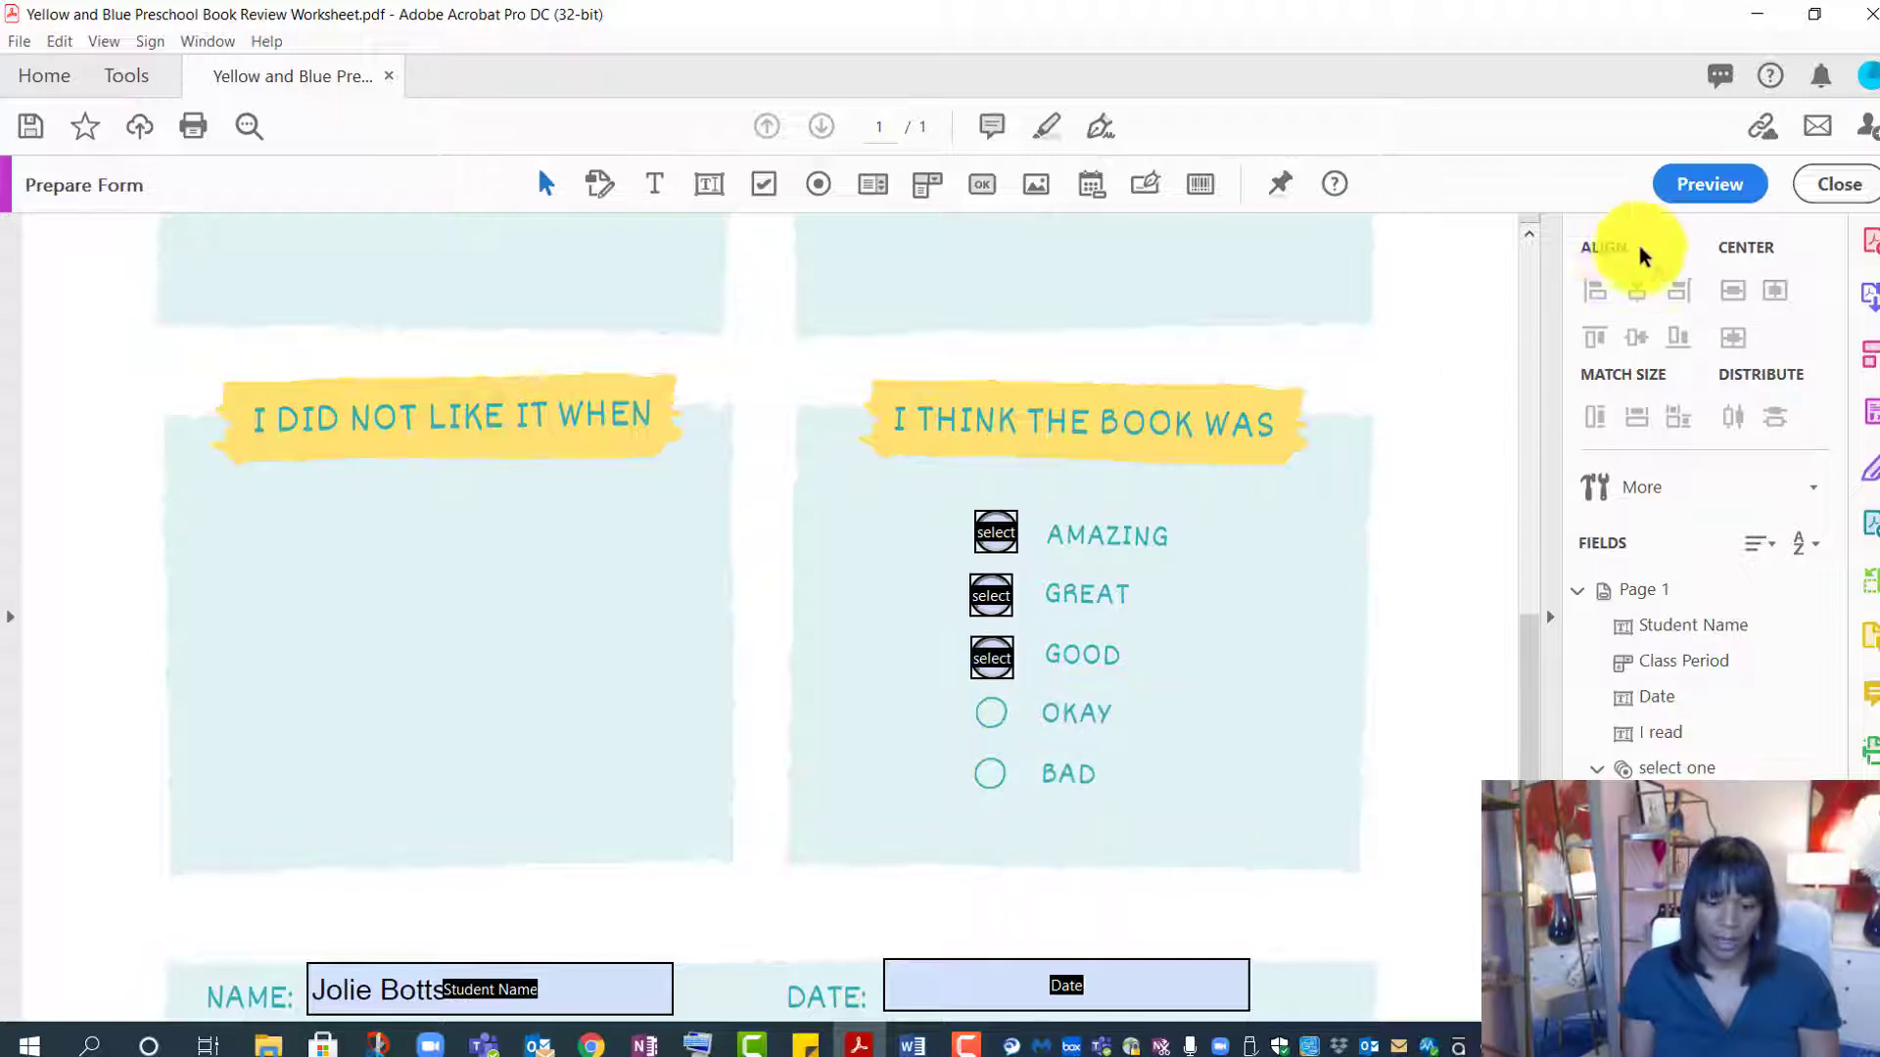
left_click(1706, 186)
left_click(1195, 599)
left_click(1198, 686)
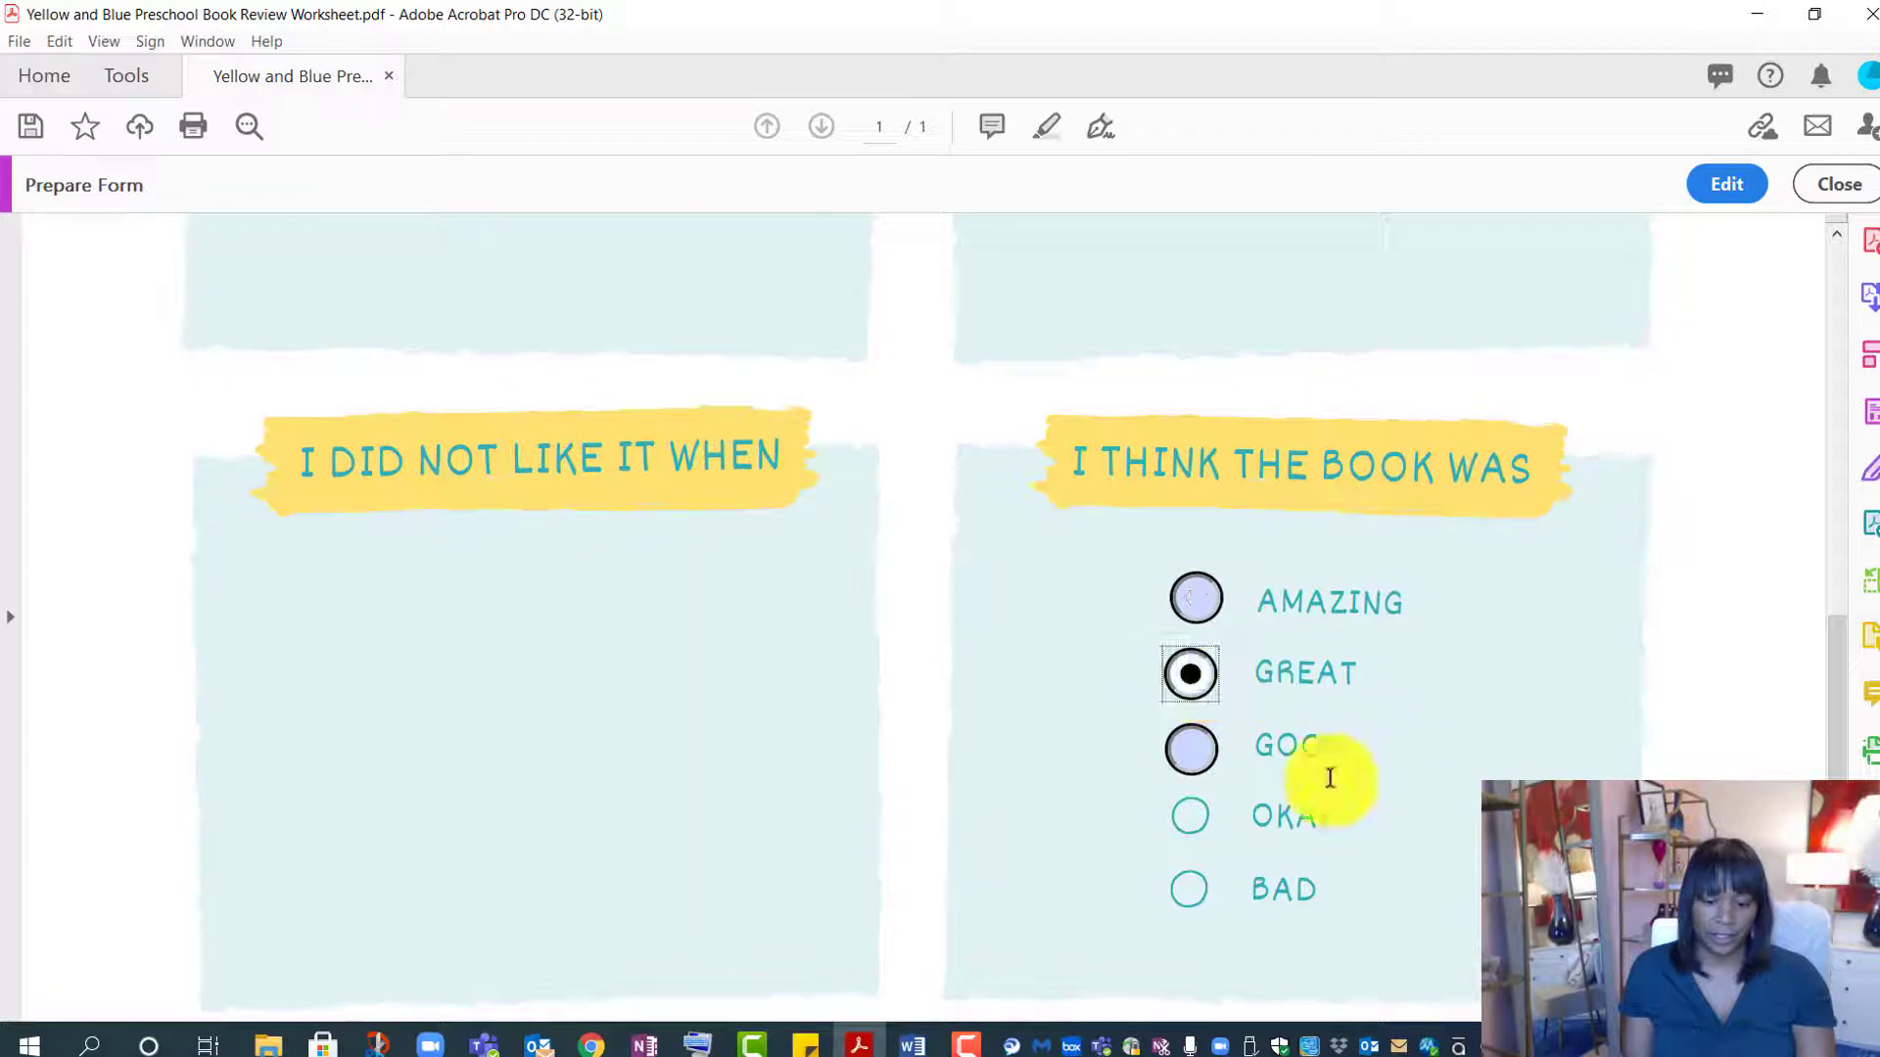
left_click(1192, 753)
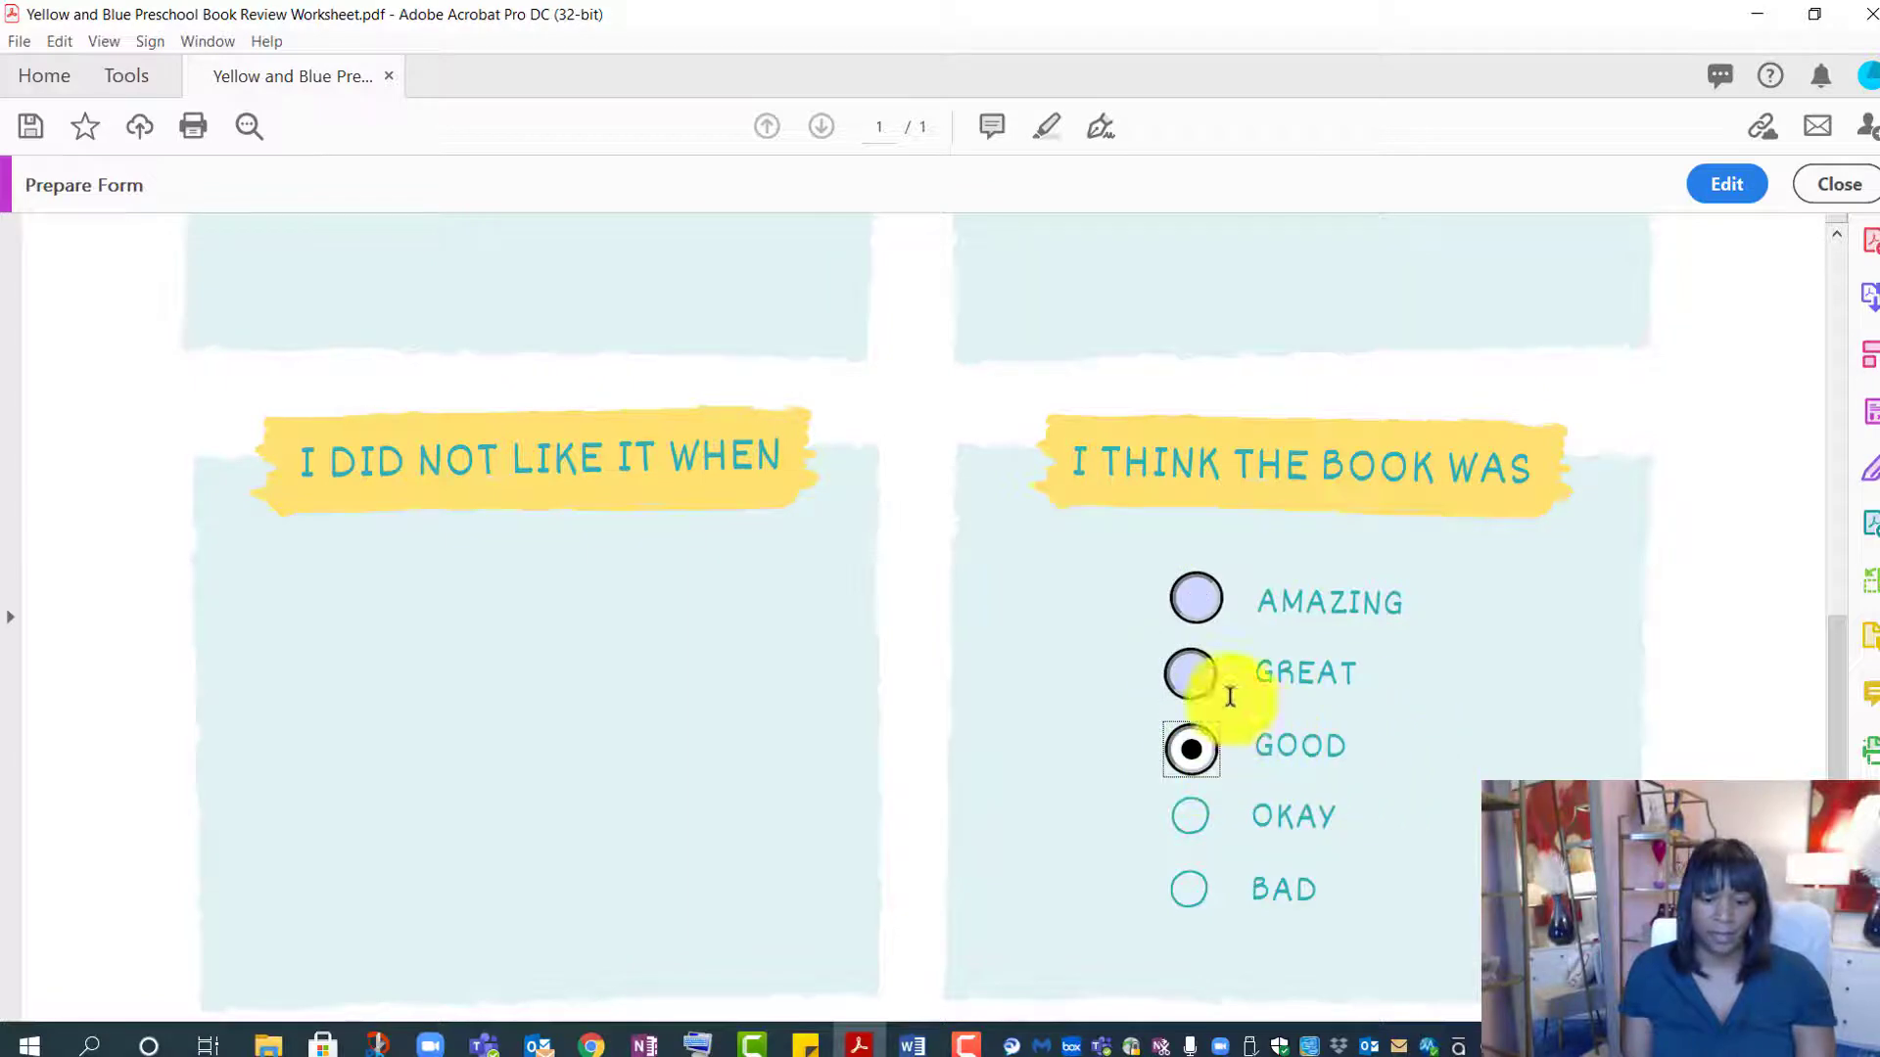
left_click(1190, 674)
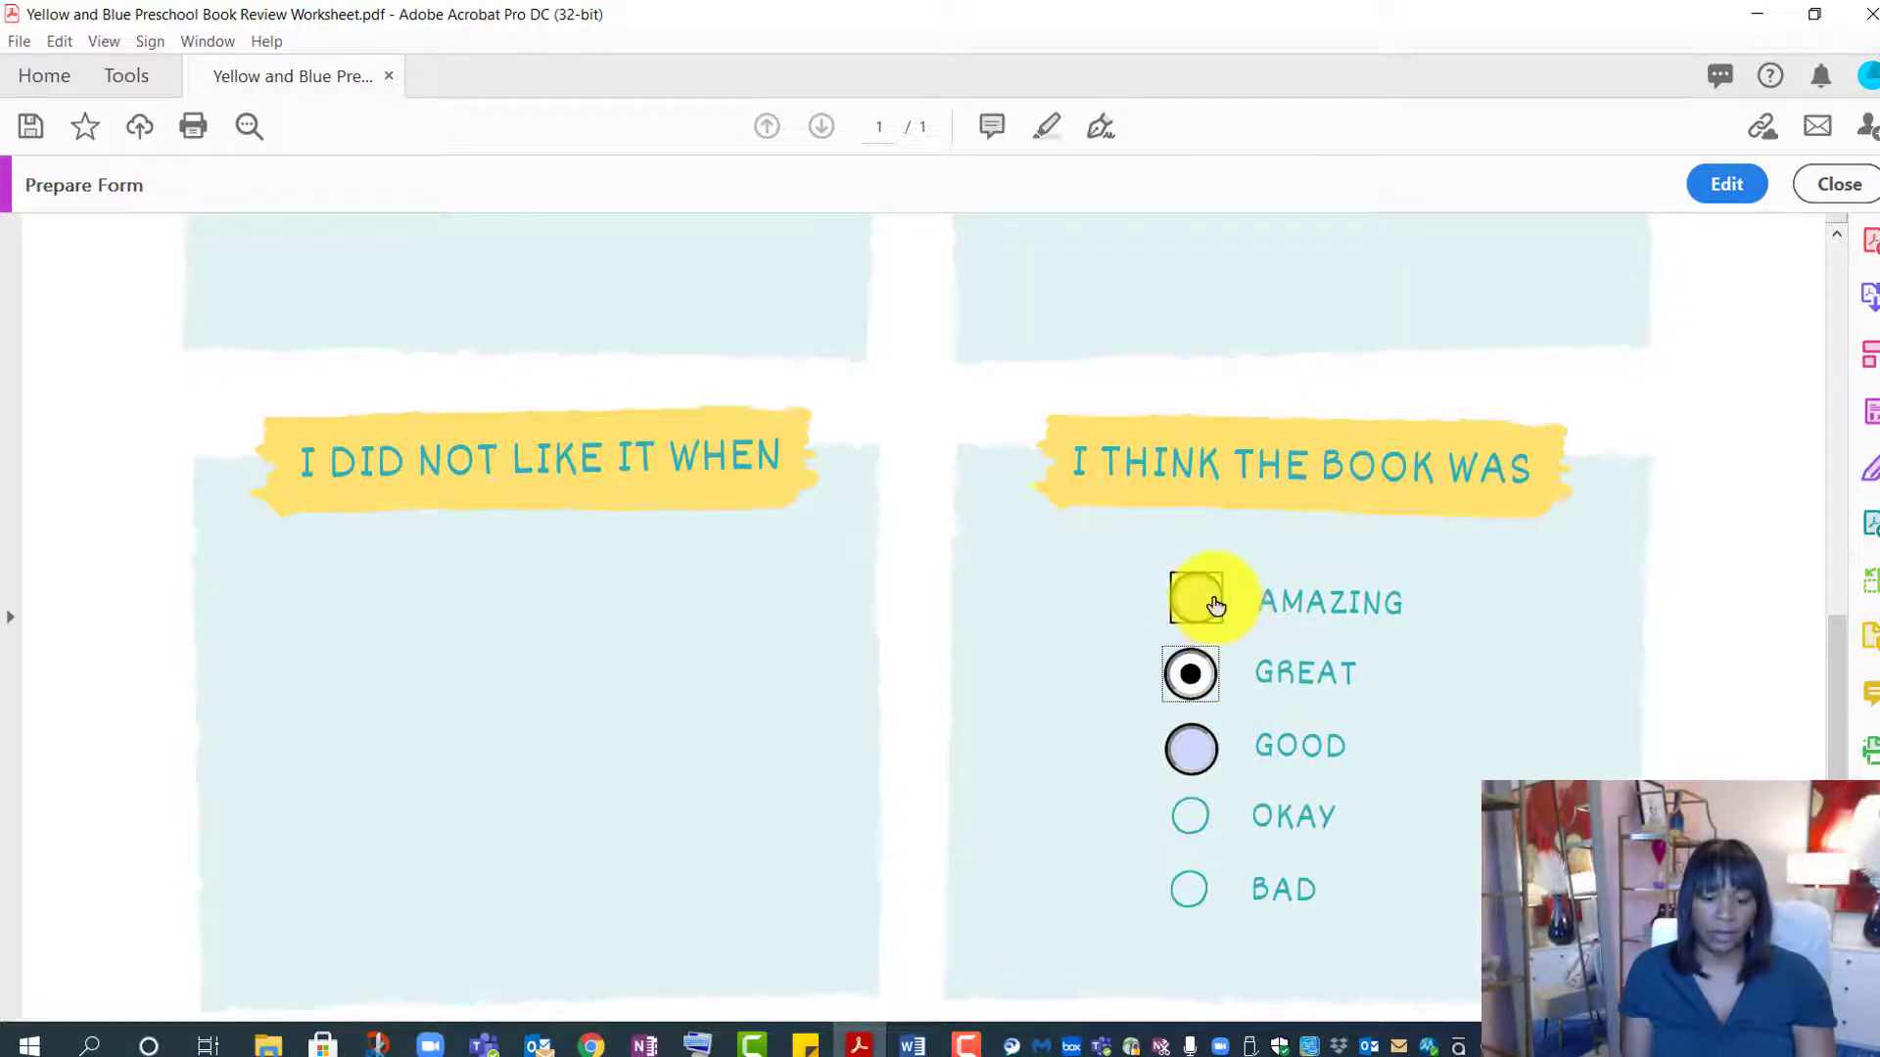
left_click(1214, 605)
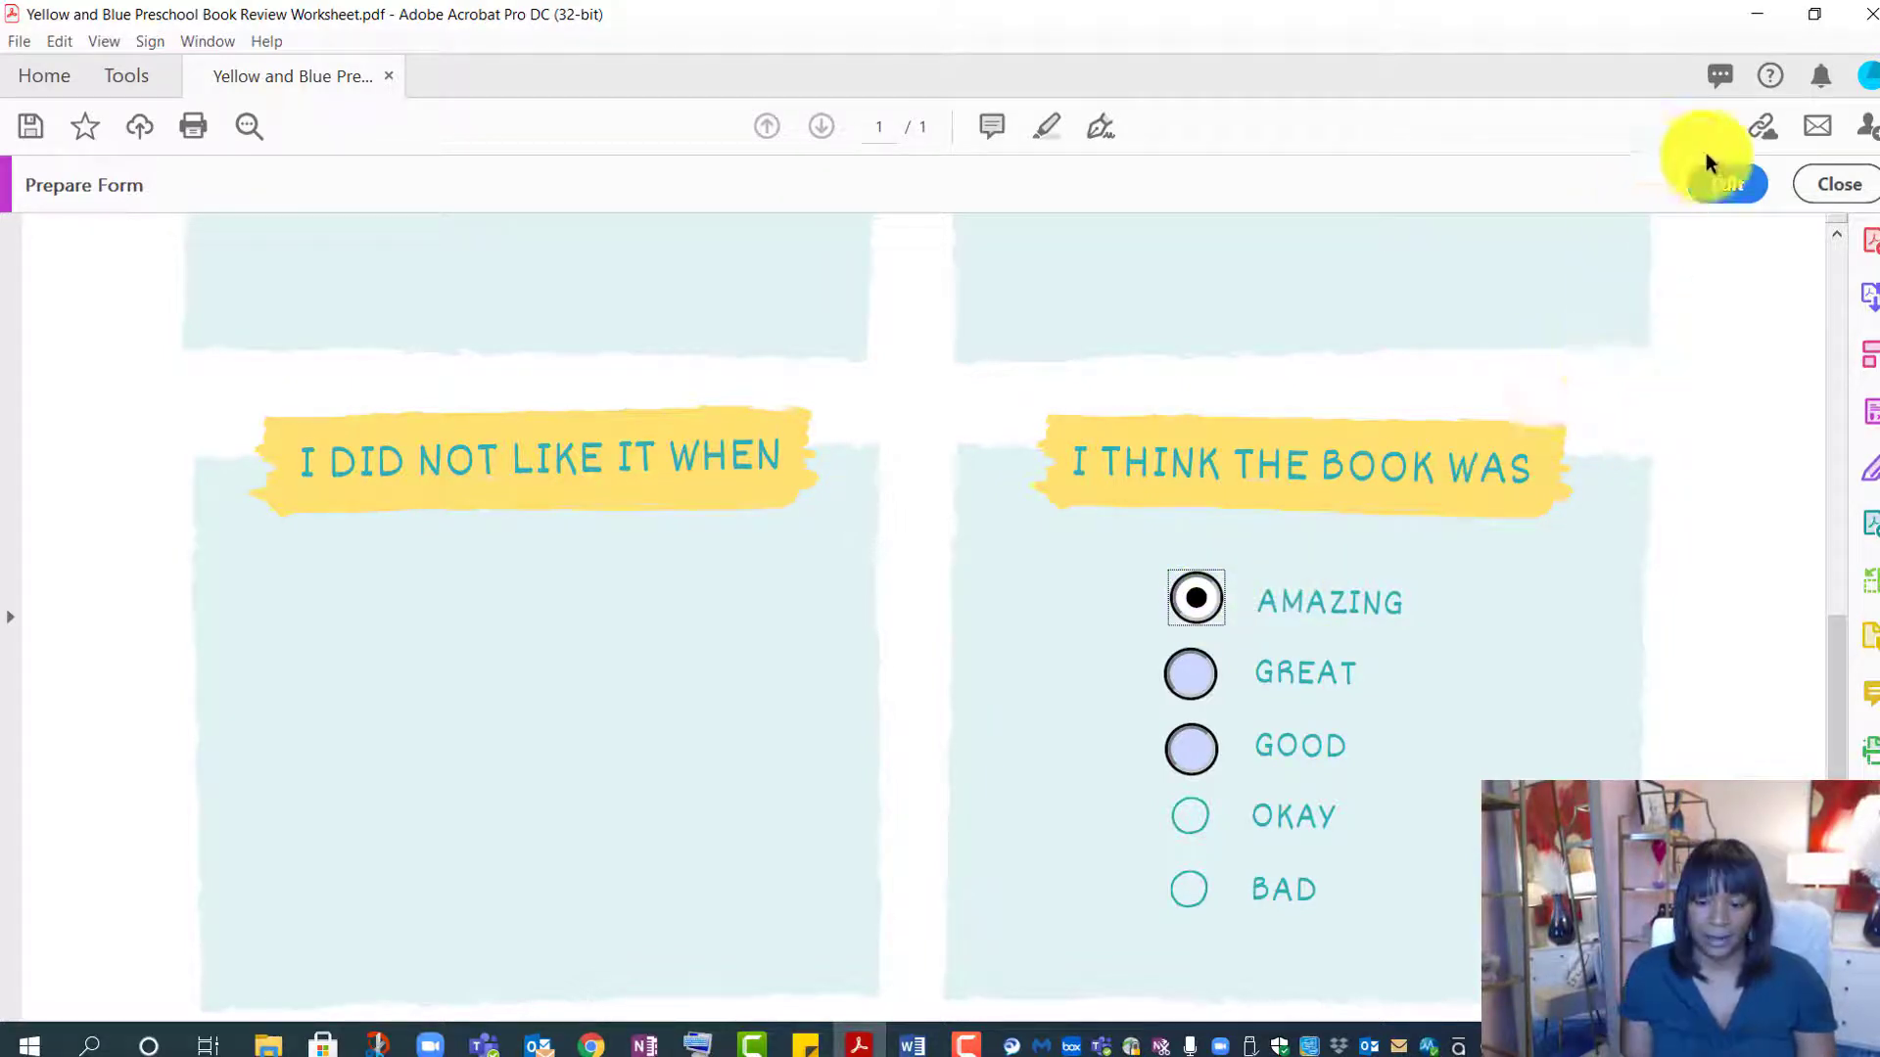
left_click(1723, 186)
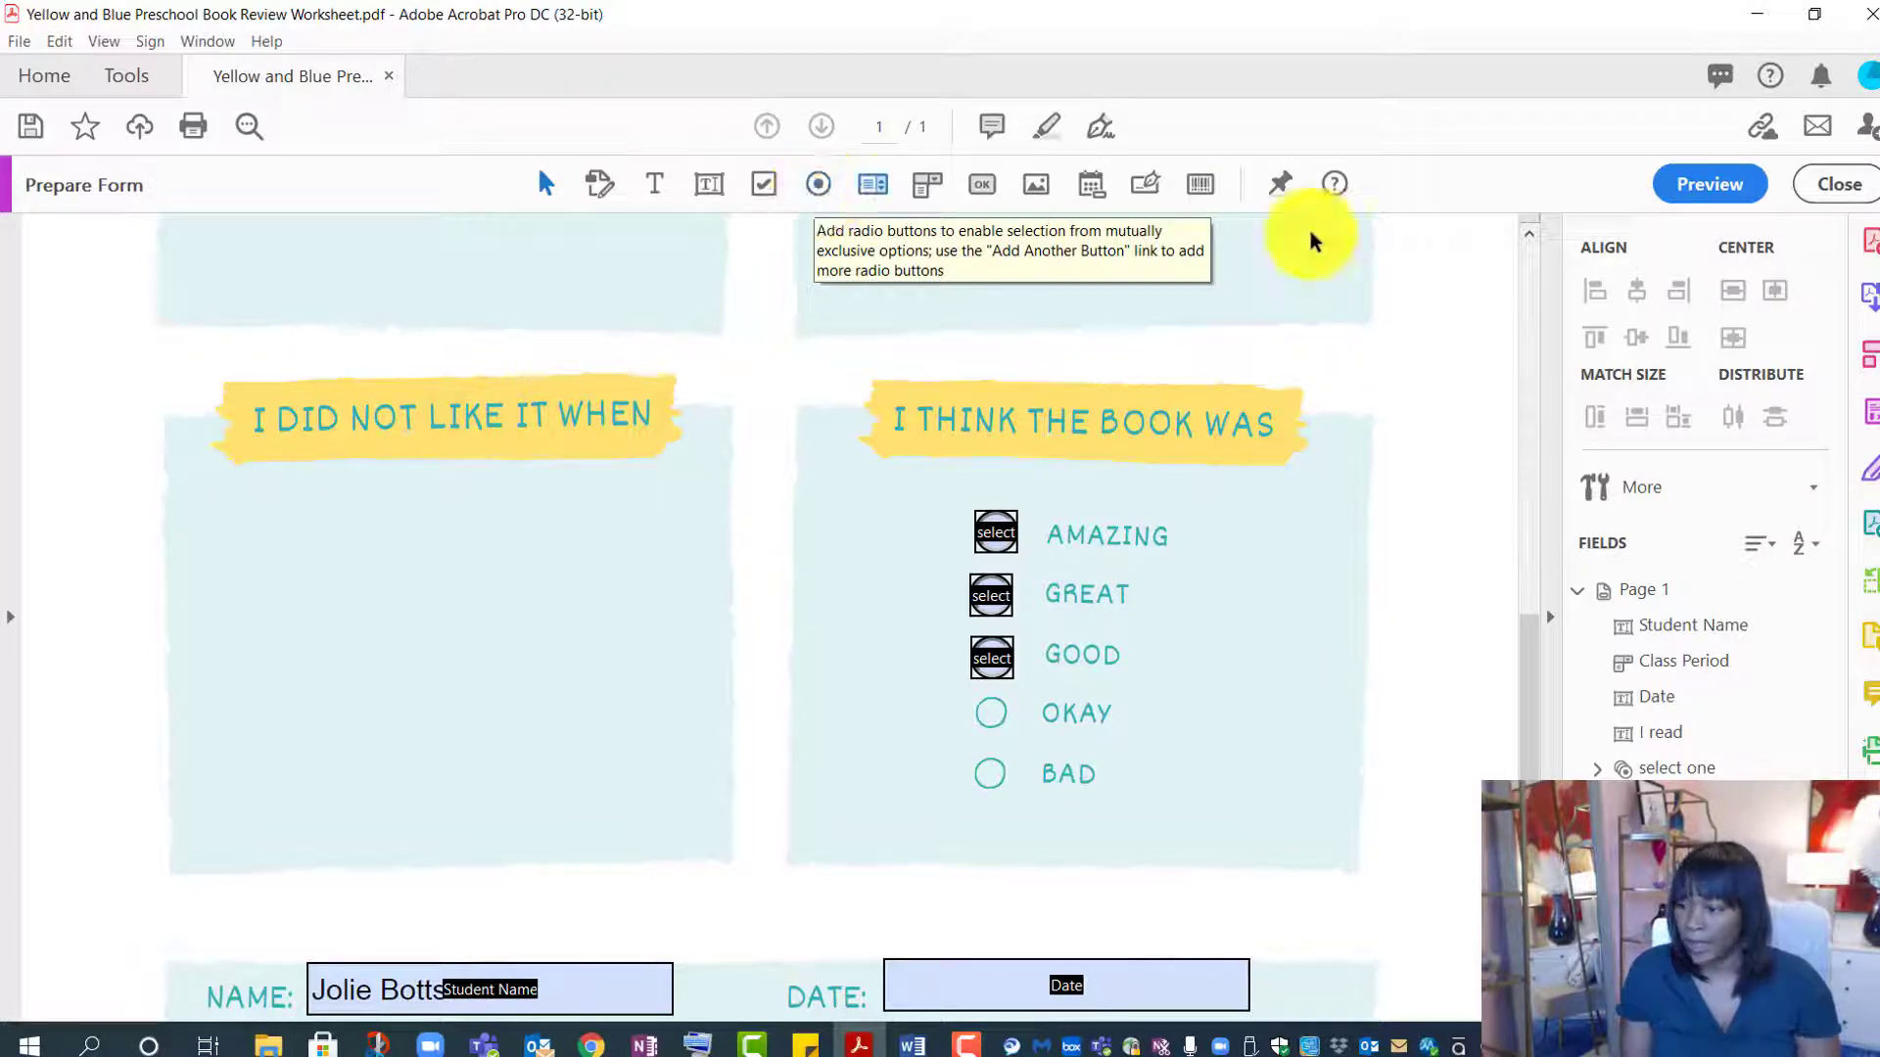
scroll(1124, 508, "up", 10)
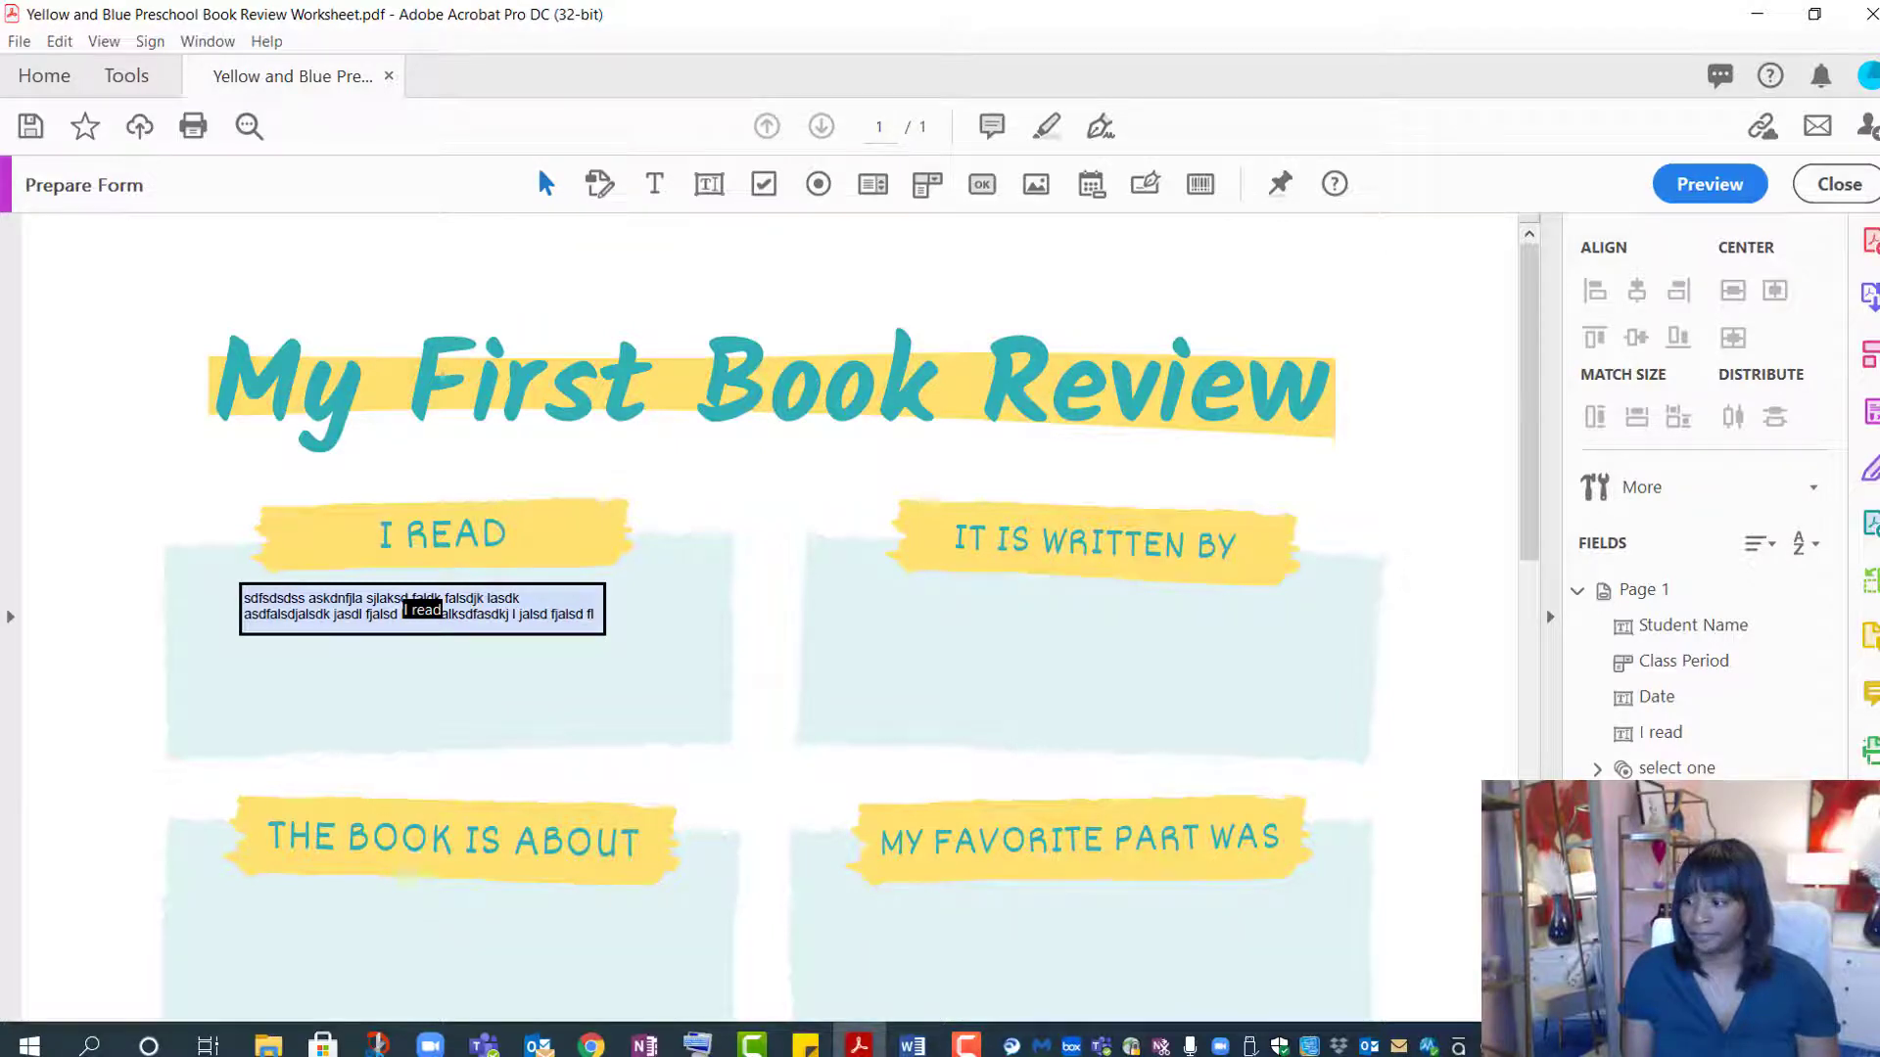
key("F10")
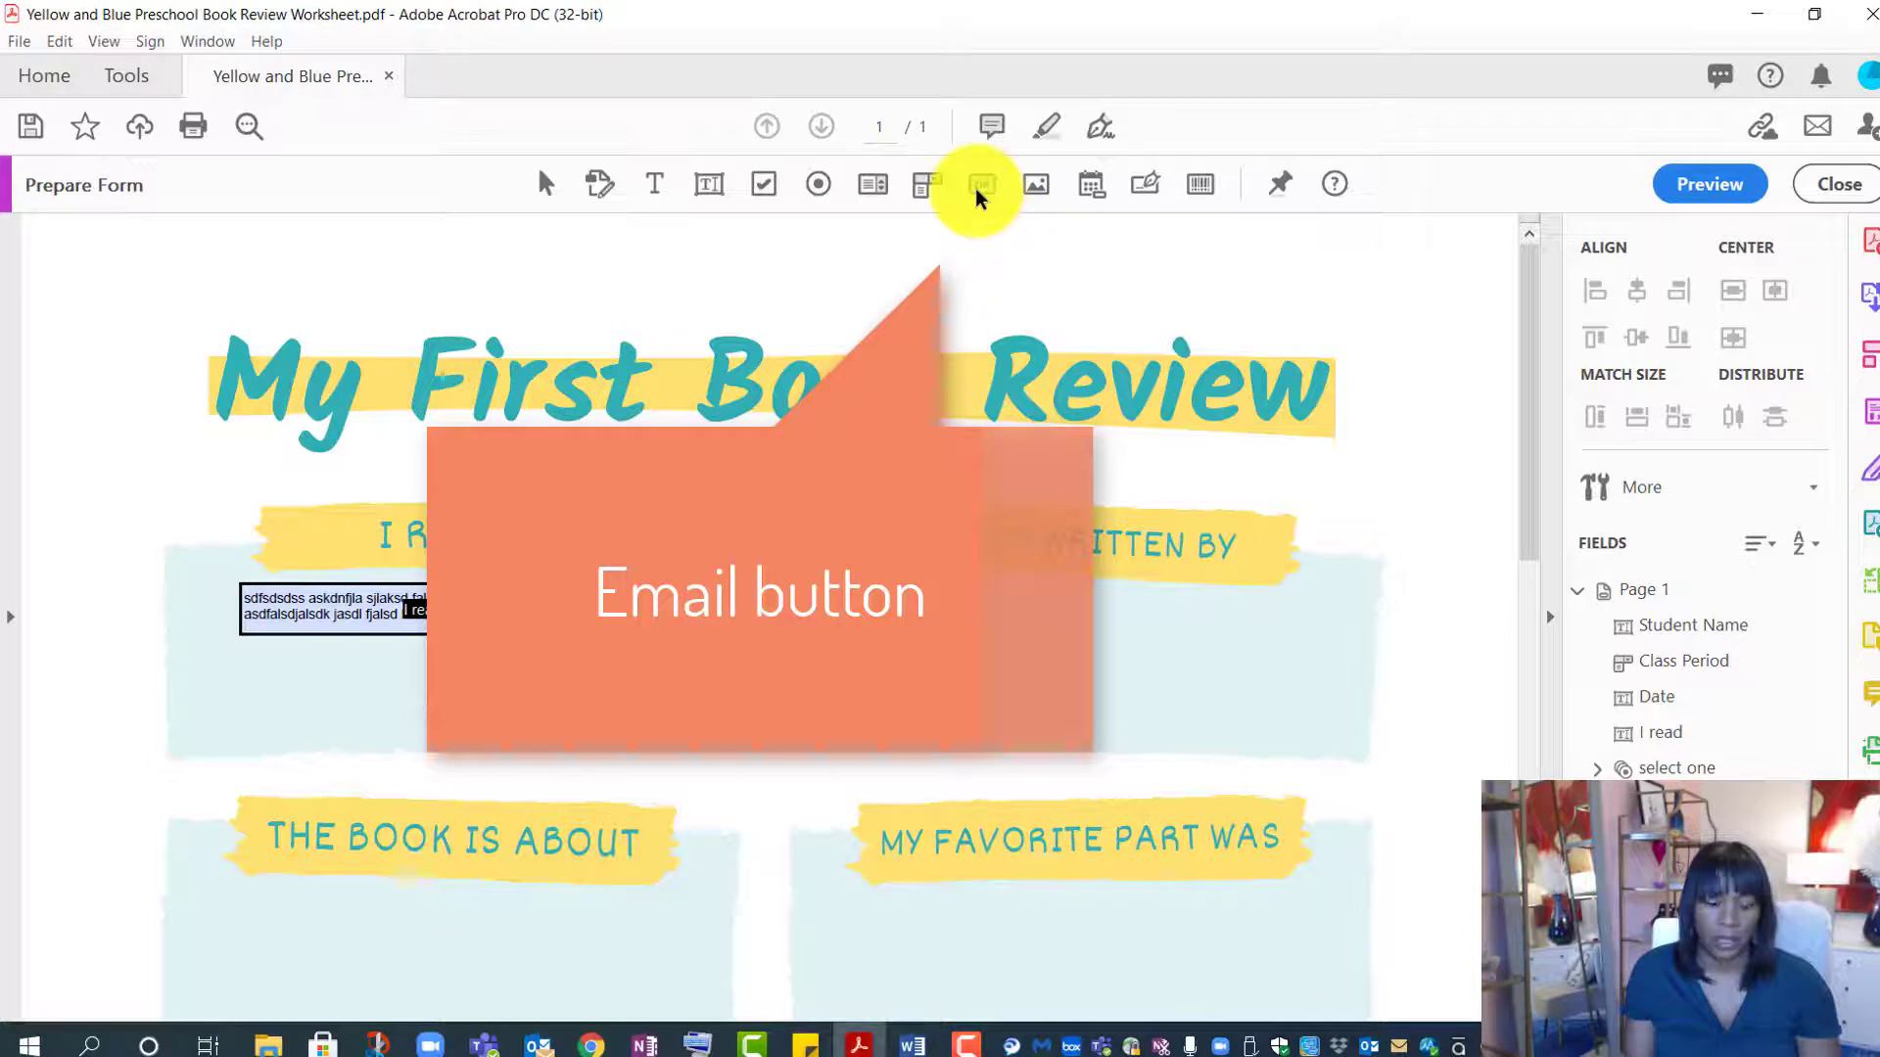
- Add a push button at the page's top right named for emailing the teacher
left_click(976, 196)
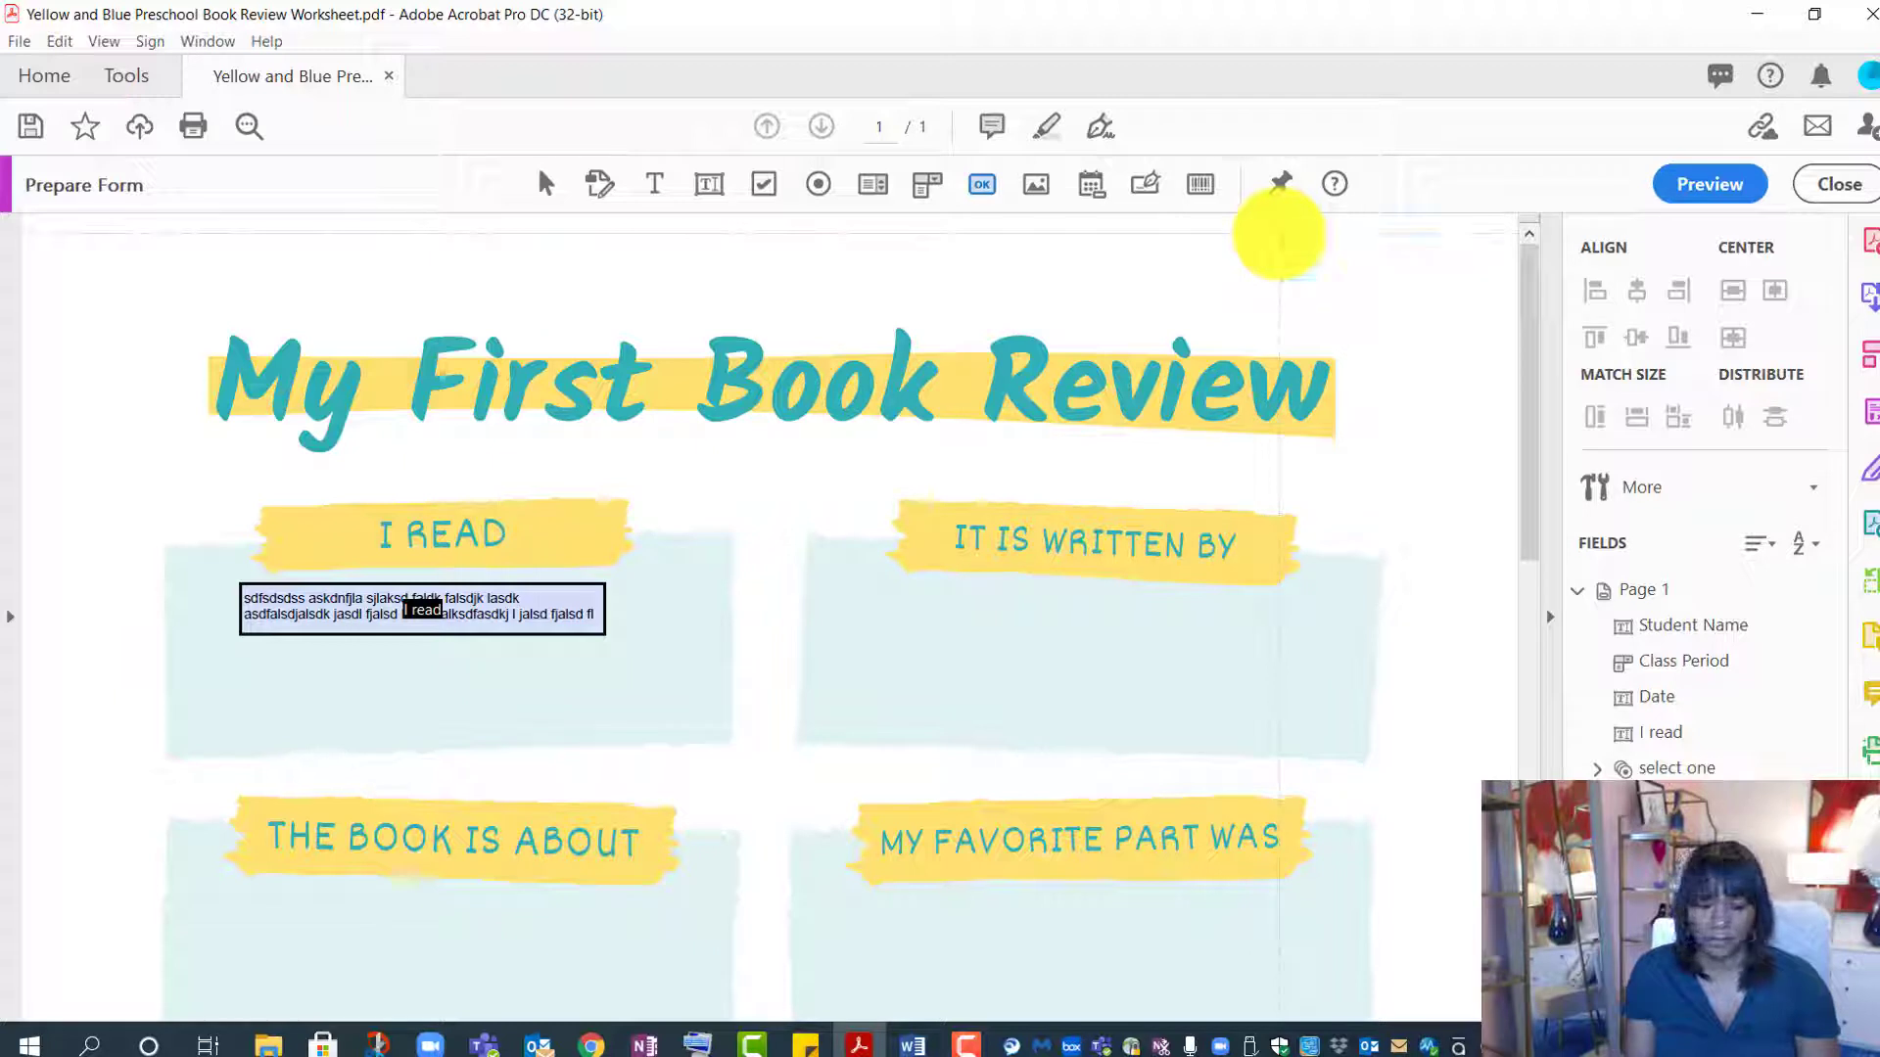
left_click(1280, 235)
double_click(1320, 330)
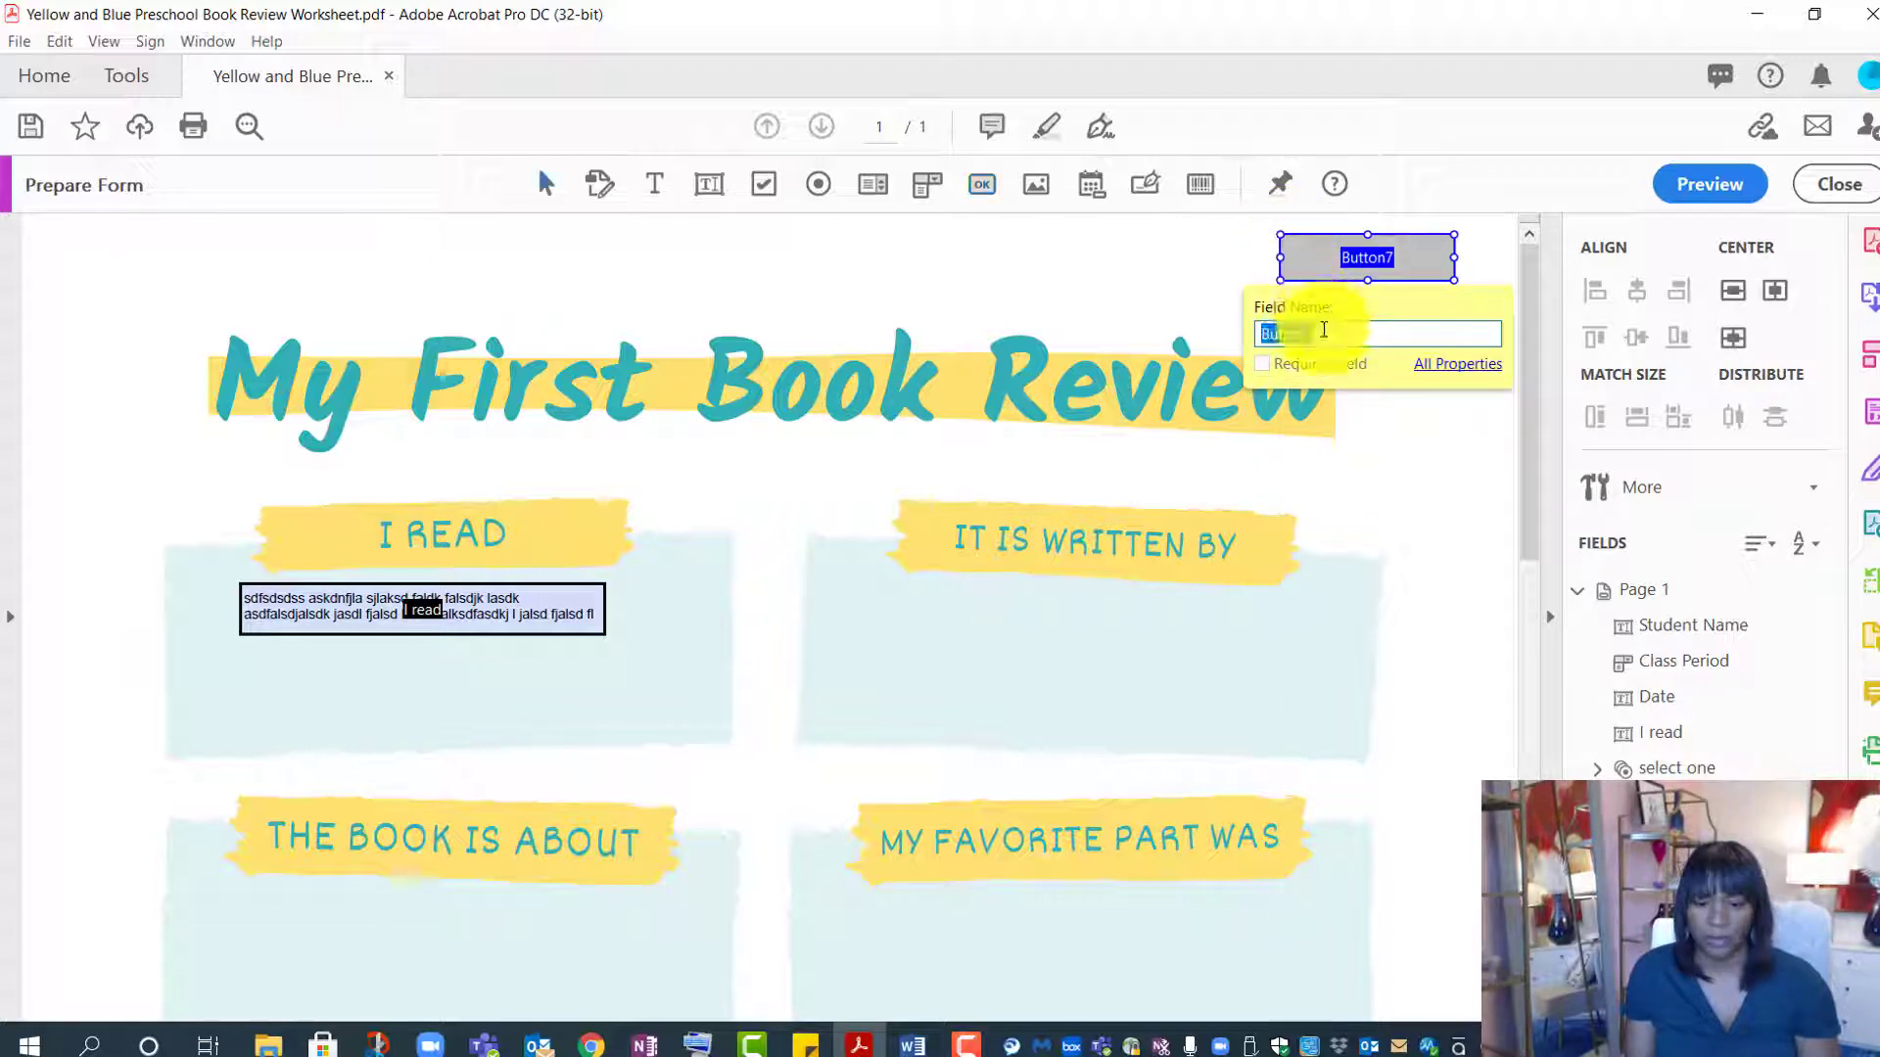
type("Email to Mrs. Botts")
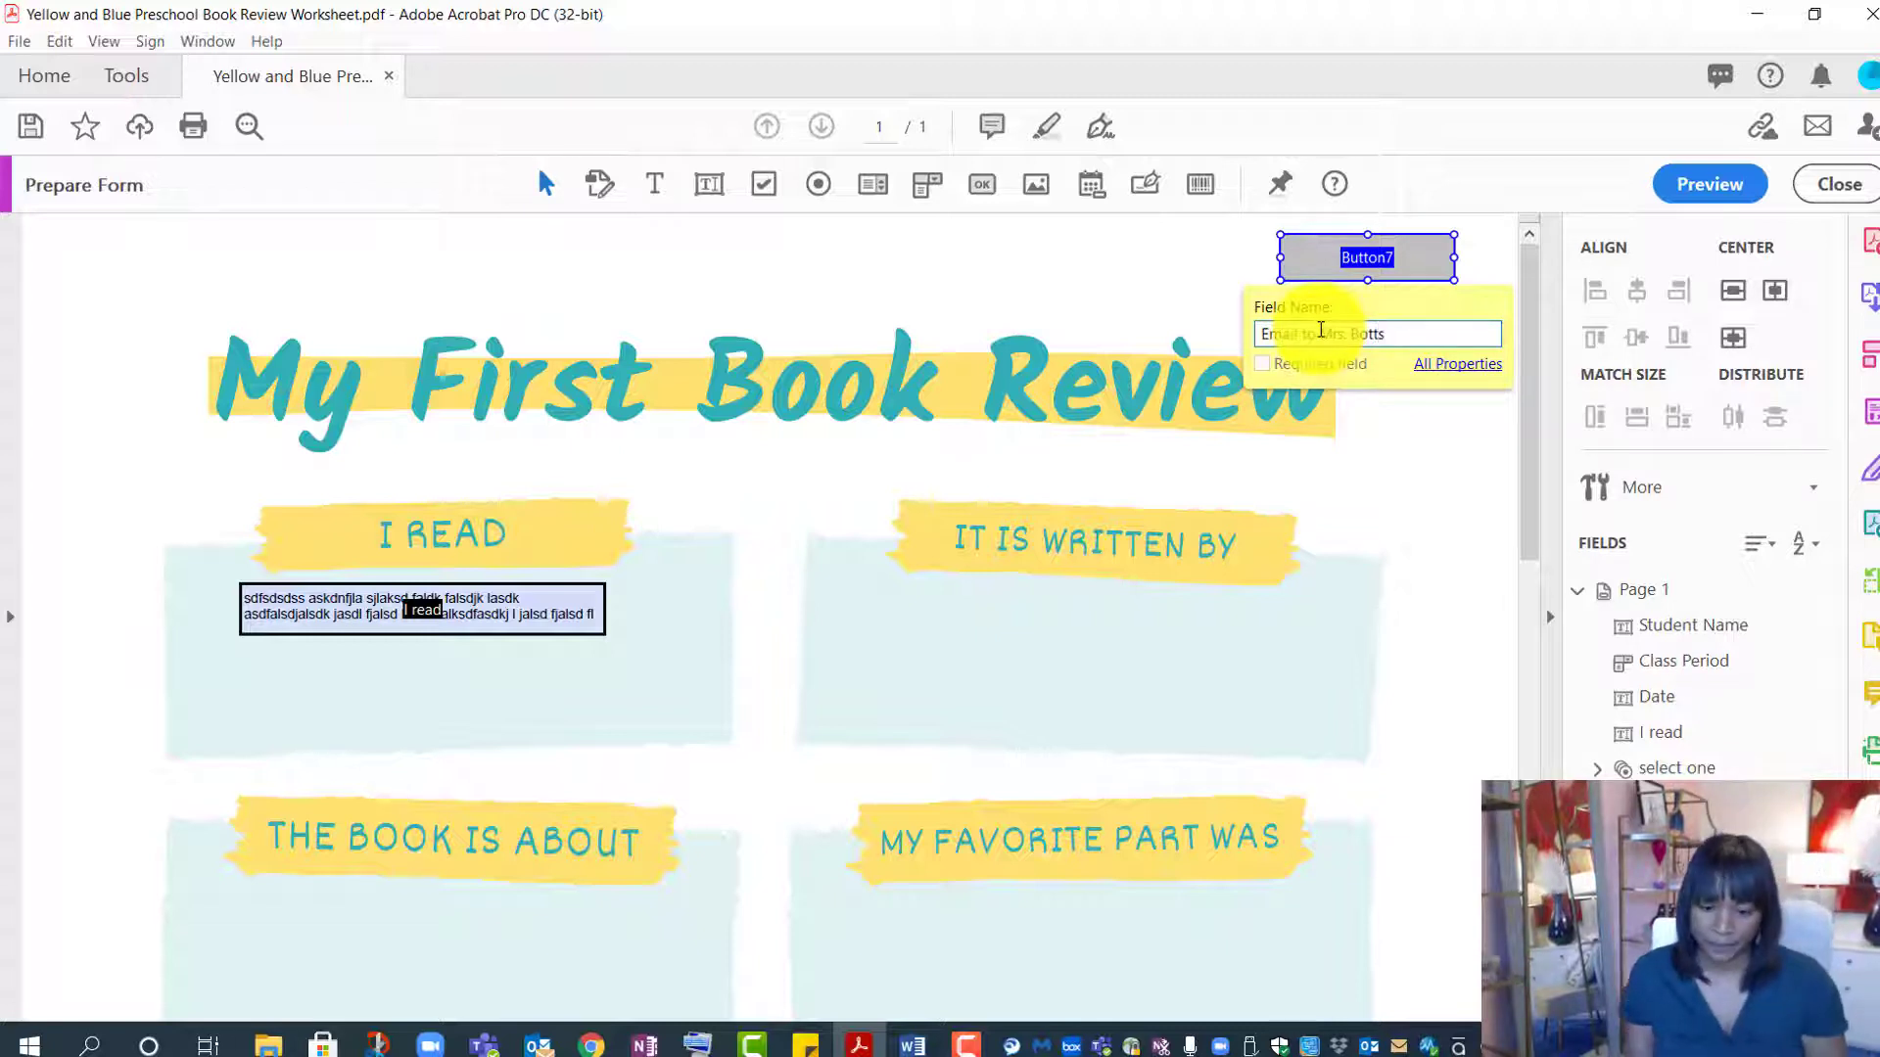
- Make the button visible but not printable, with an 'Email to' the teacher label
left_click(1449, 369)
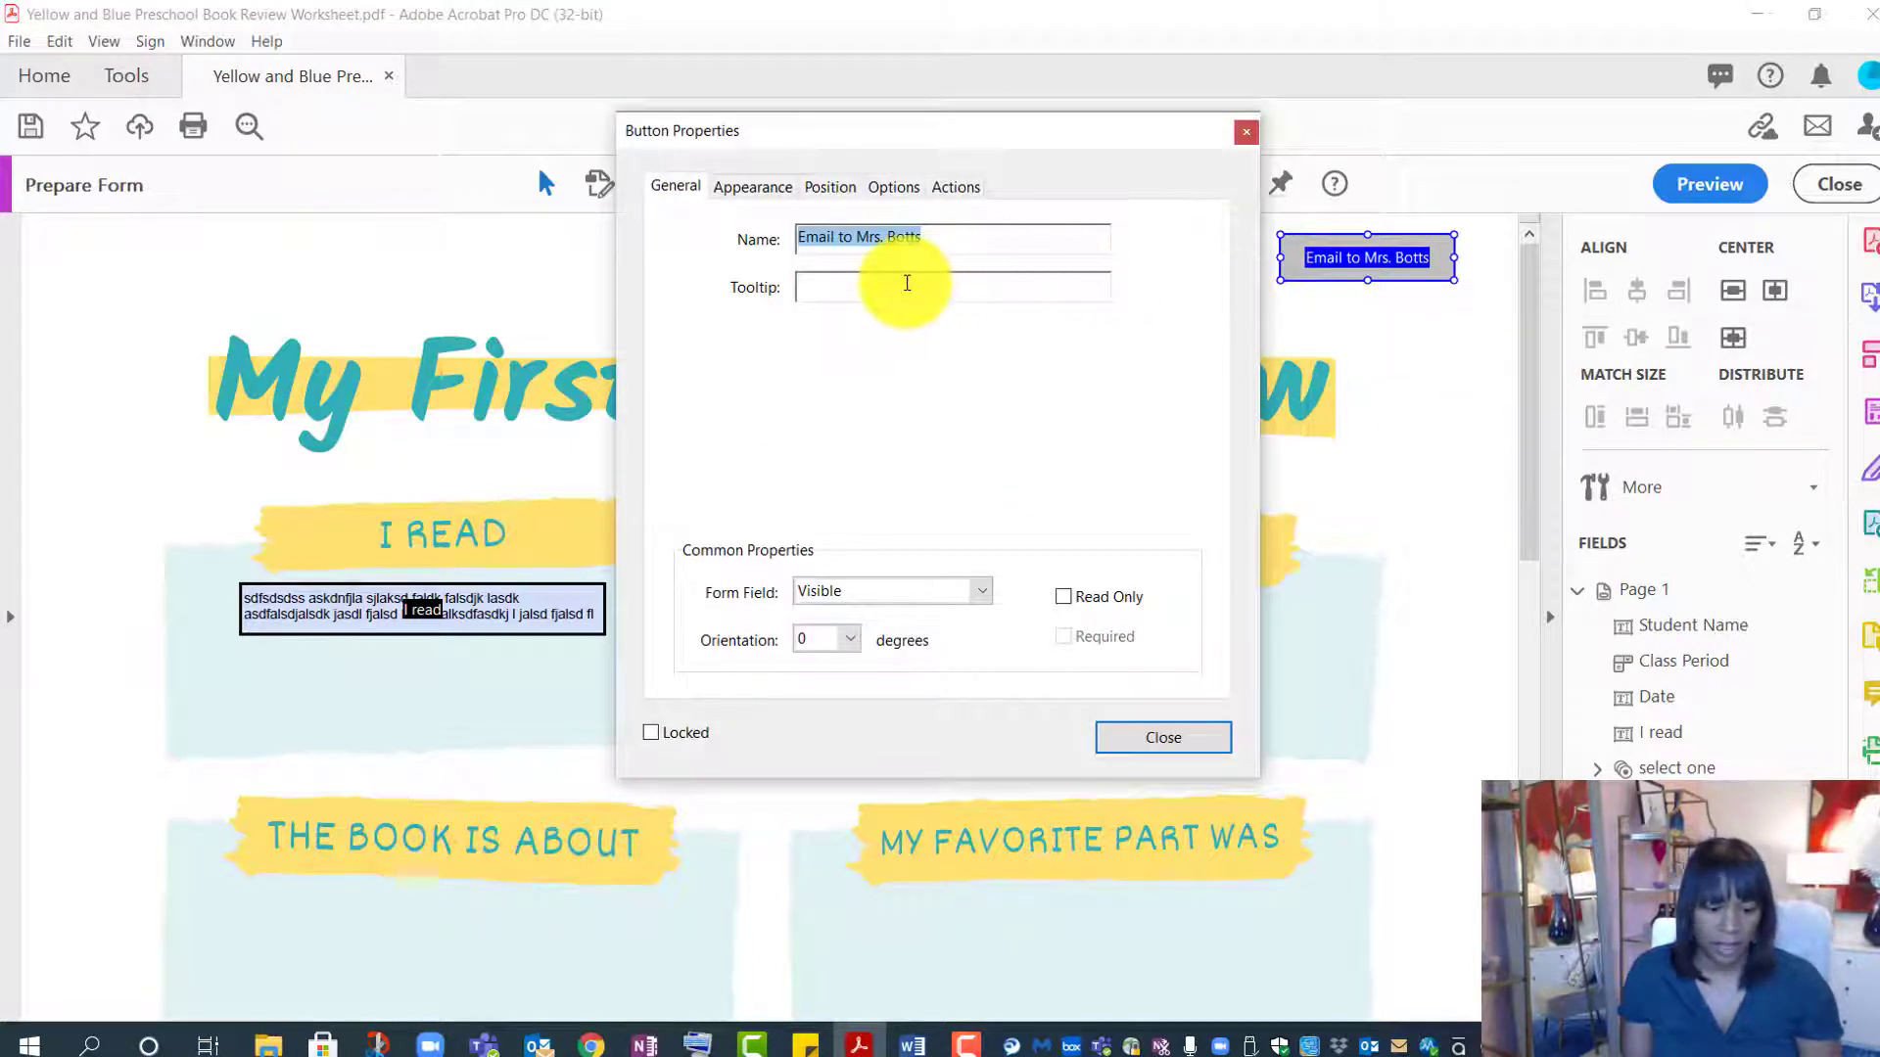
left_click(979, 594)
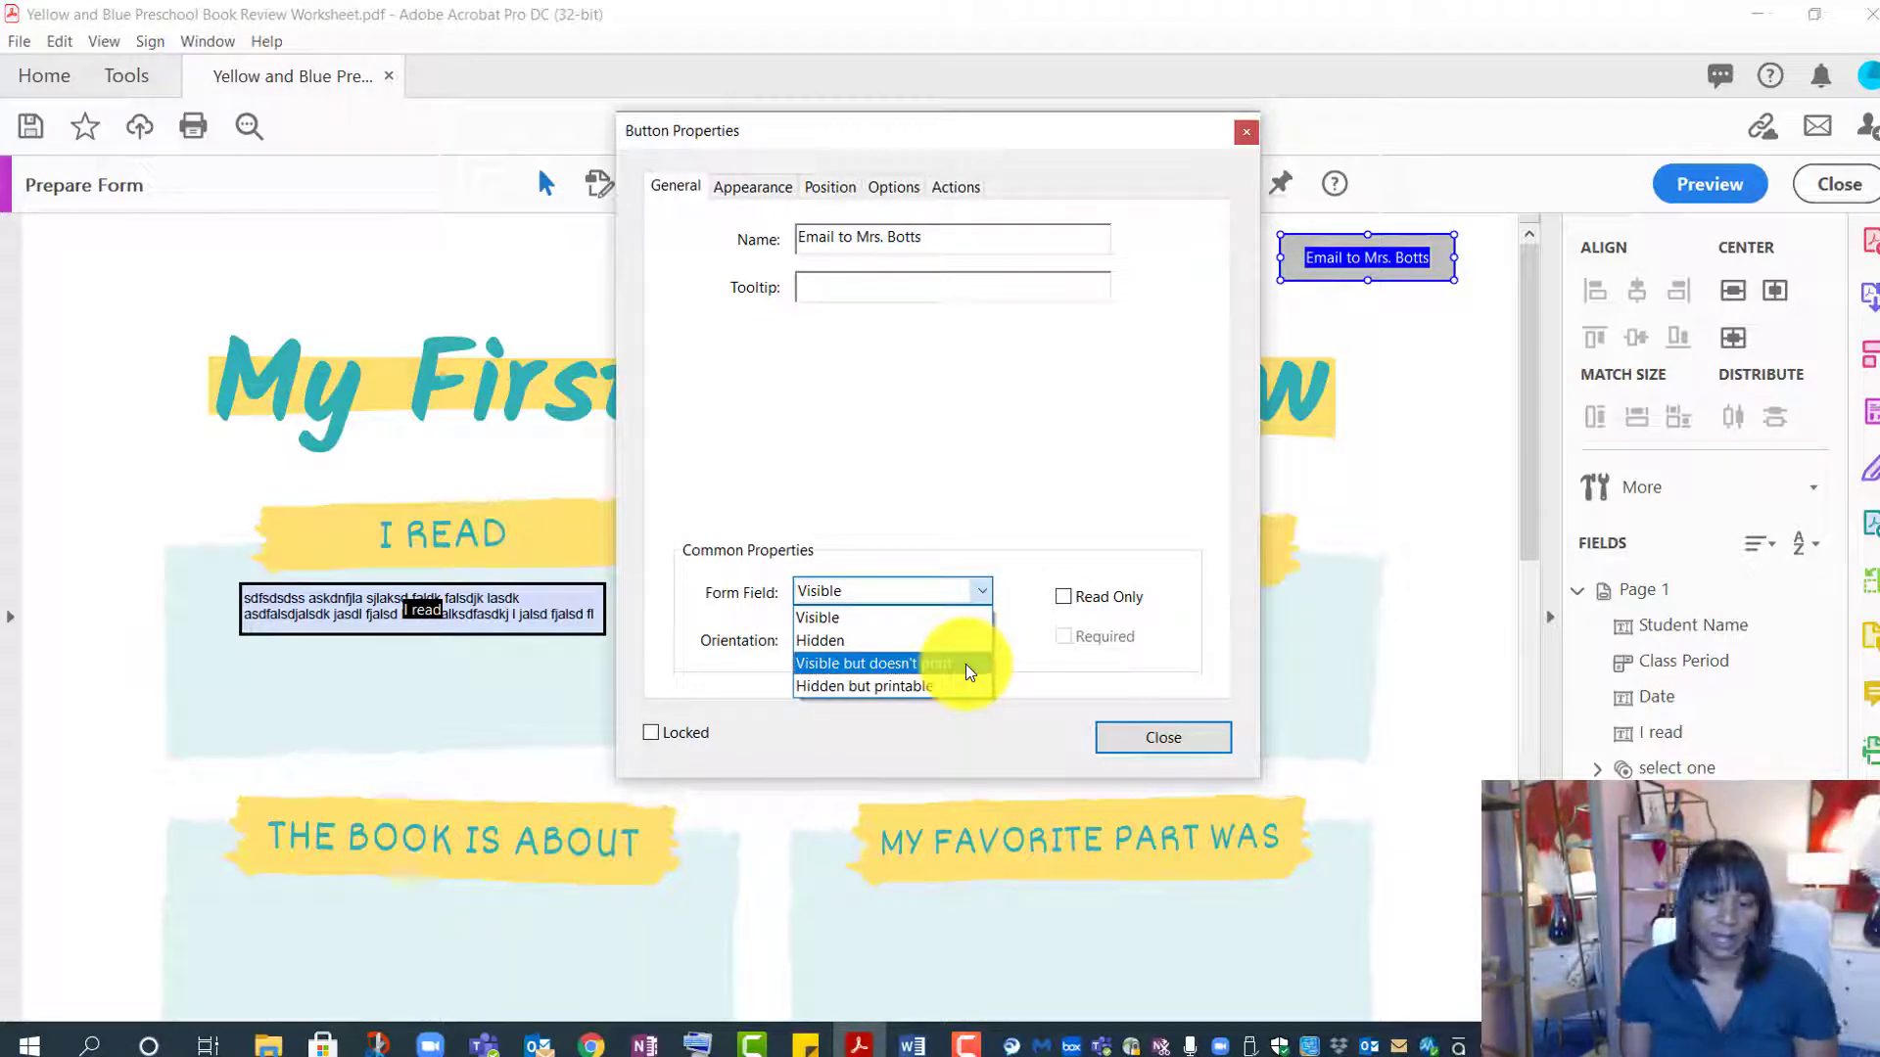
left_click(966, 664)
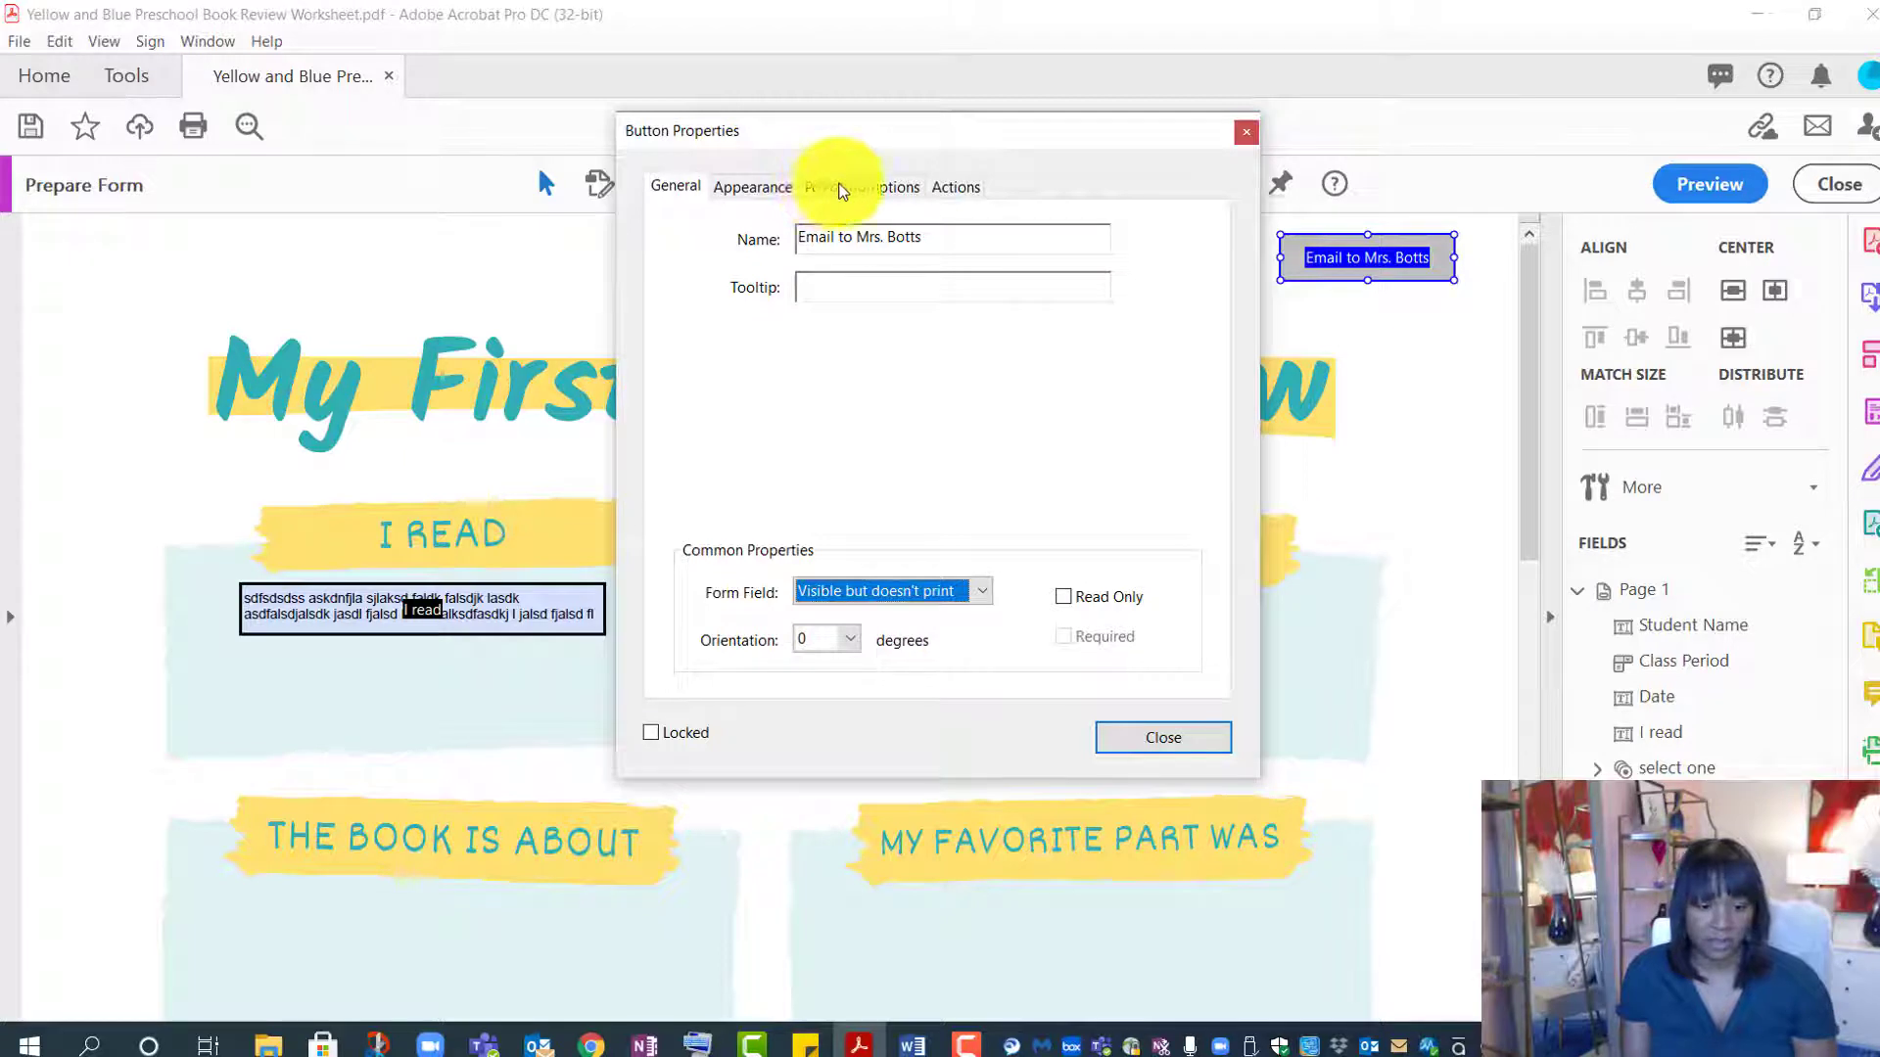
left_click(899, 186)
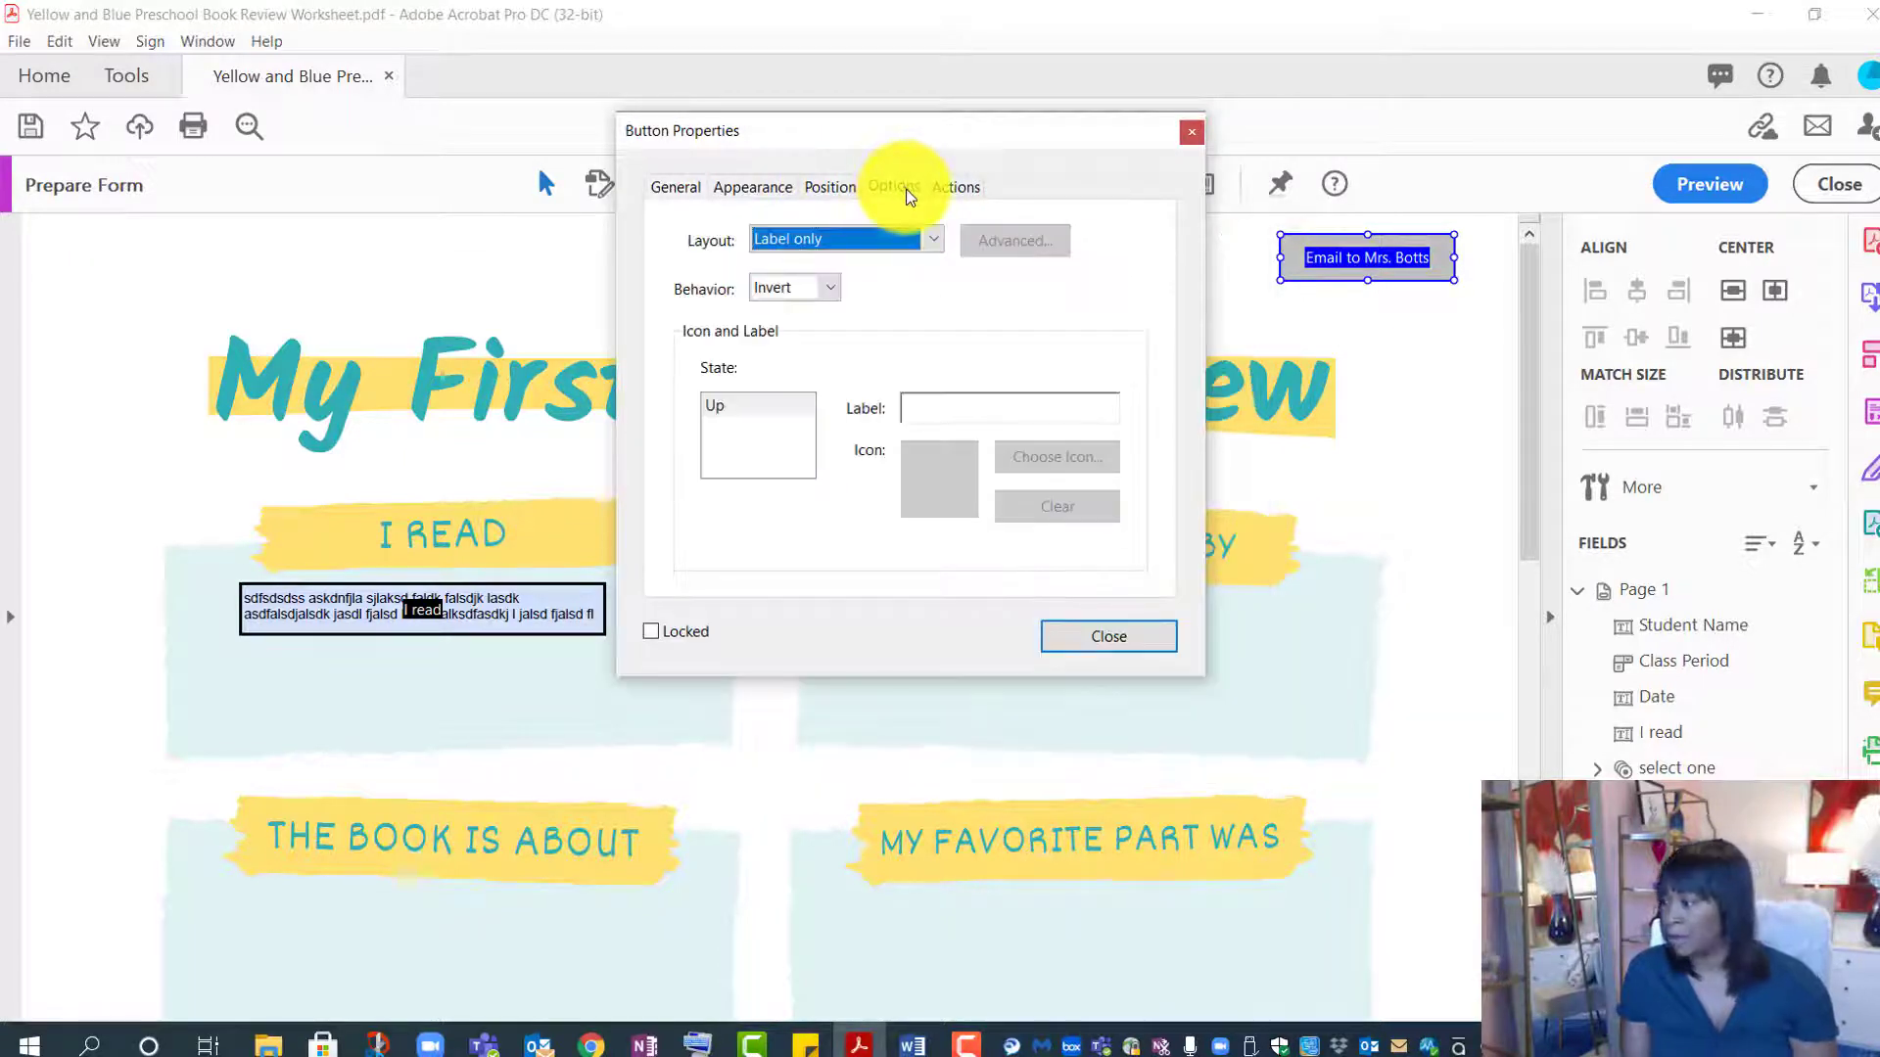
left_click(966, 409)
type("Email to Mrs. Botts")
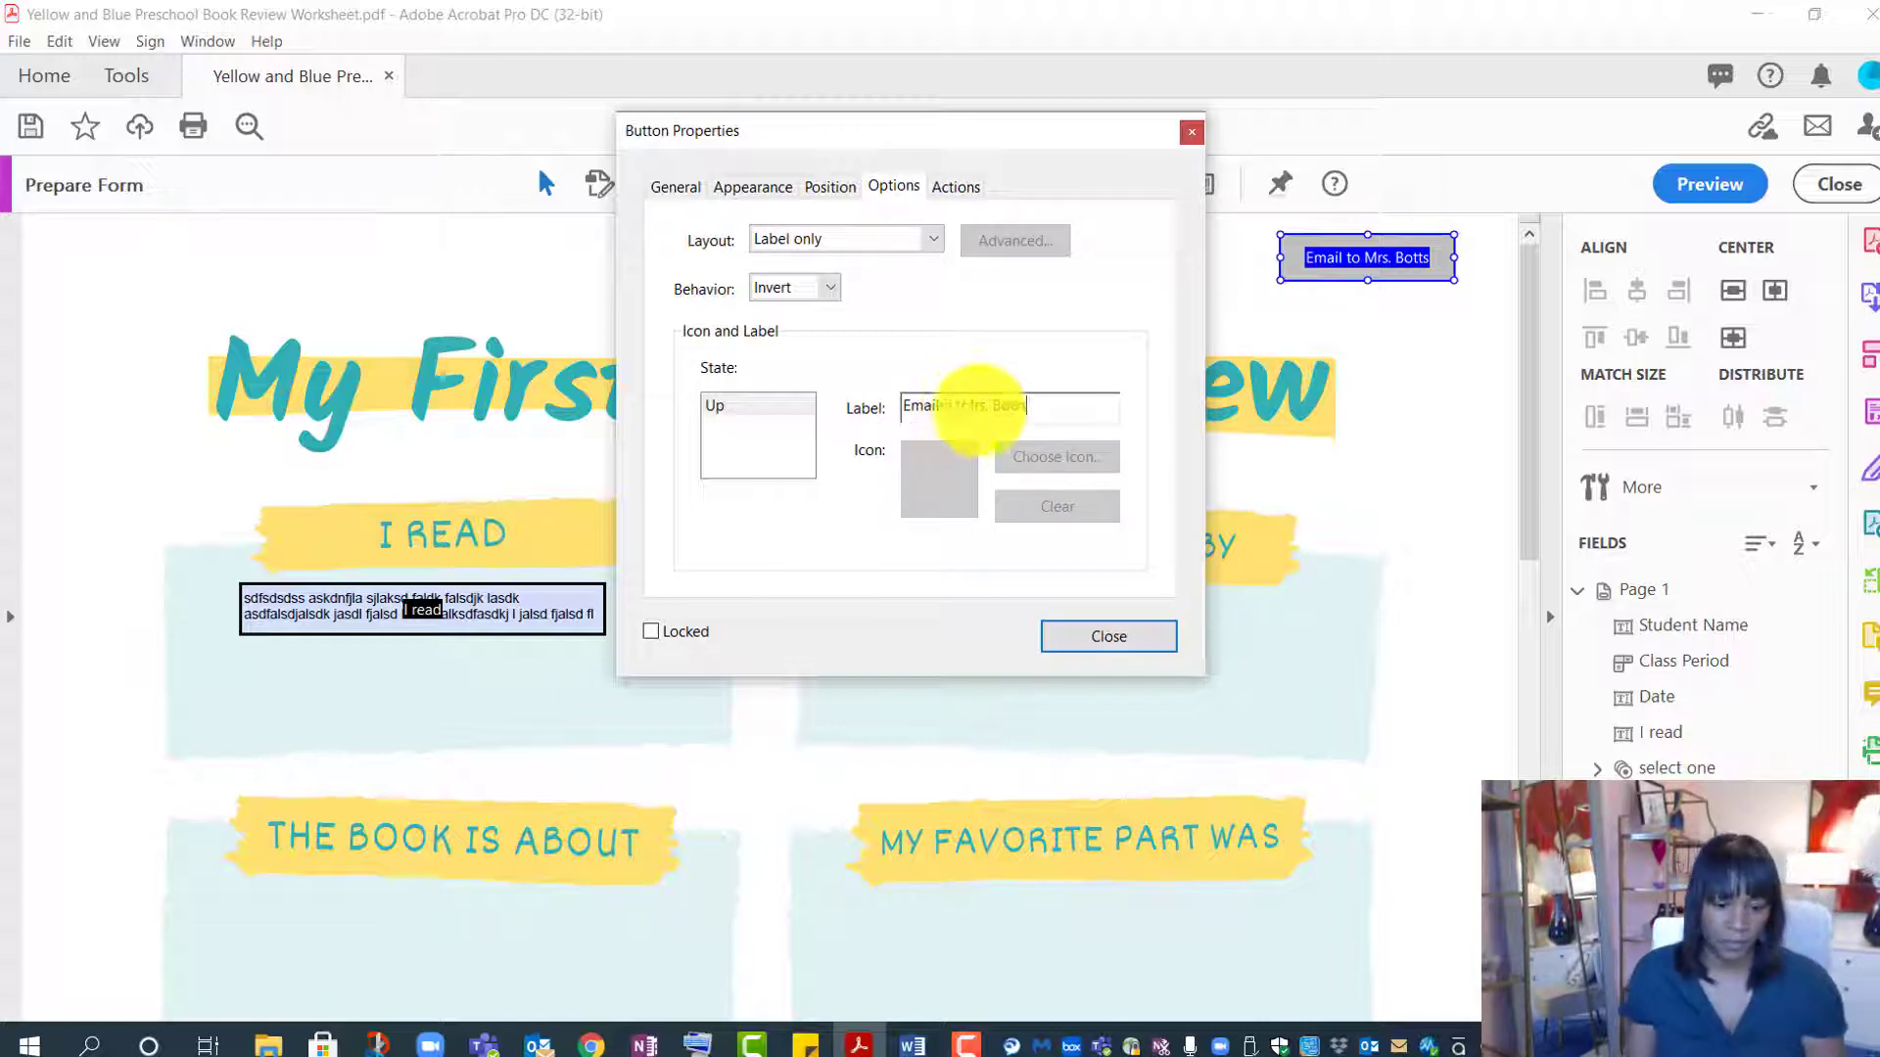
key("Return")
left_click(1324, 294)
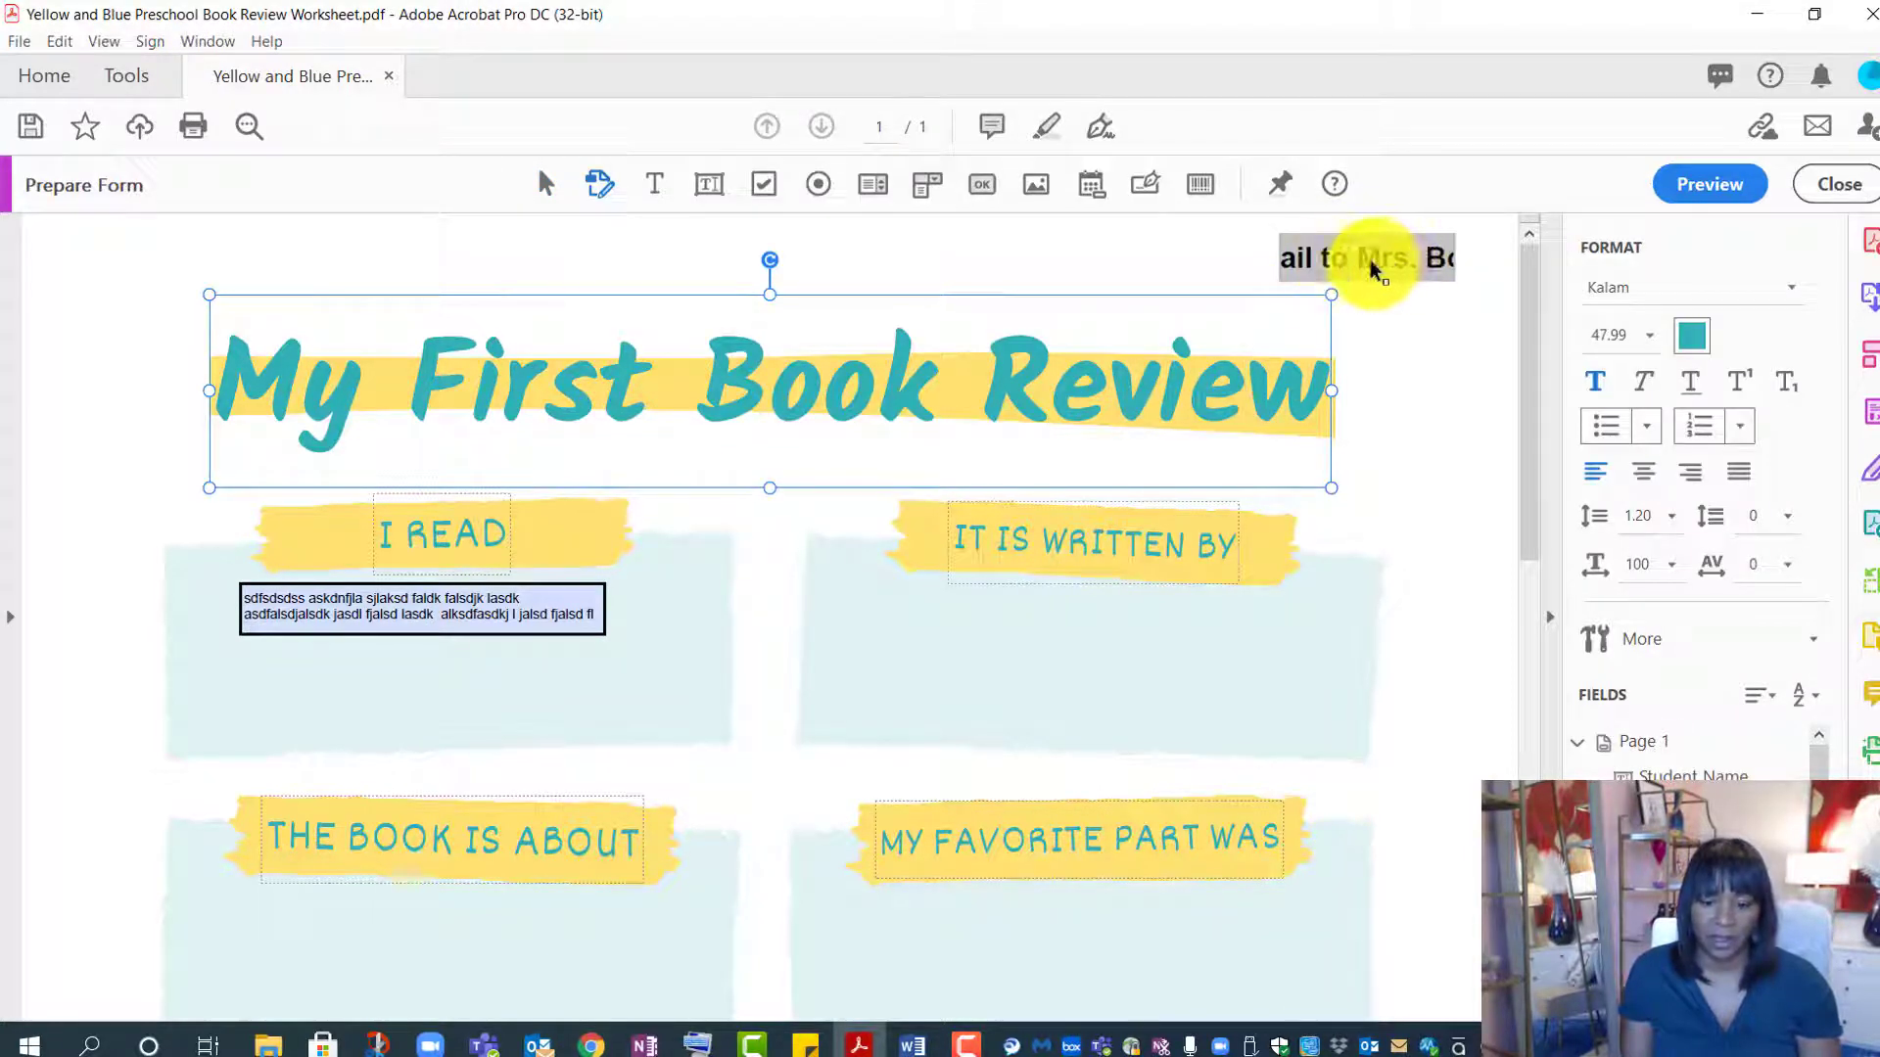
- Set the email button's label font size to Auto
left_click(1365, 260)
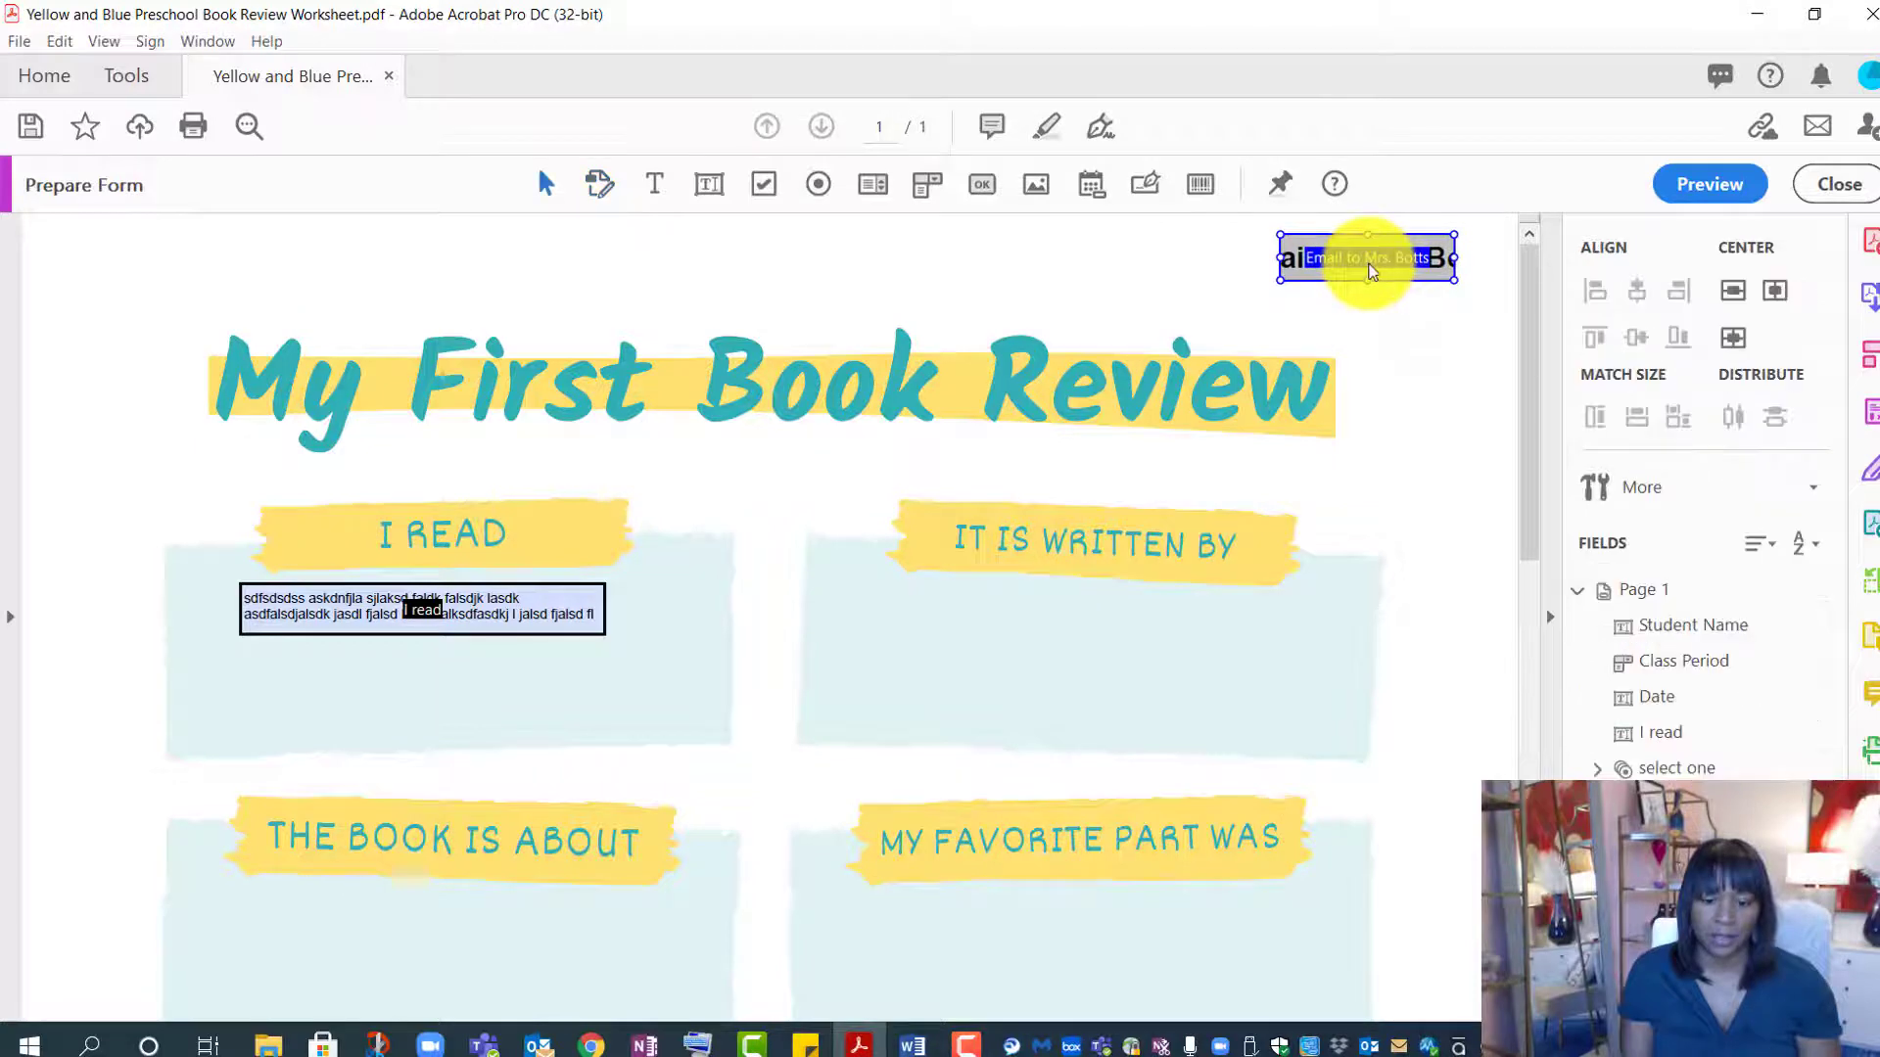
right_click(1364, 260)
left_click(1402, 291)
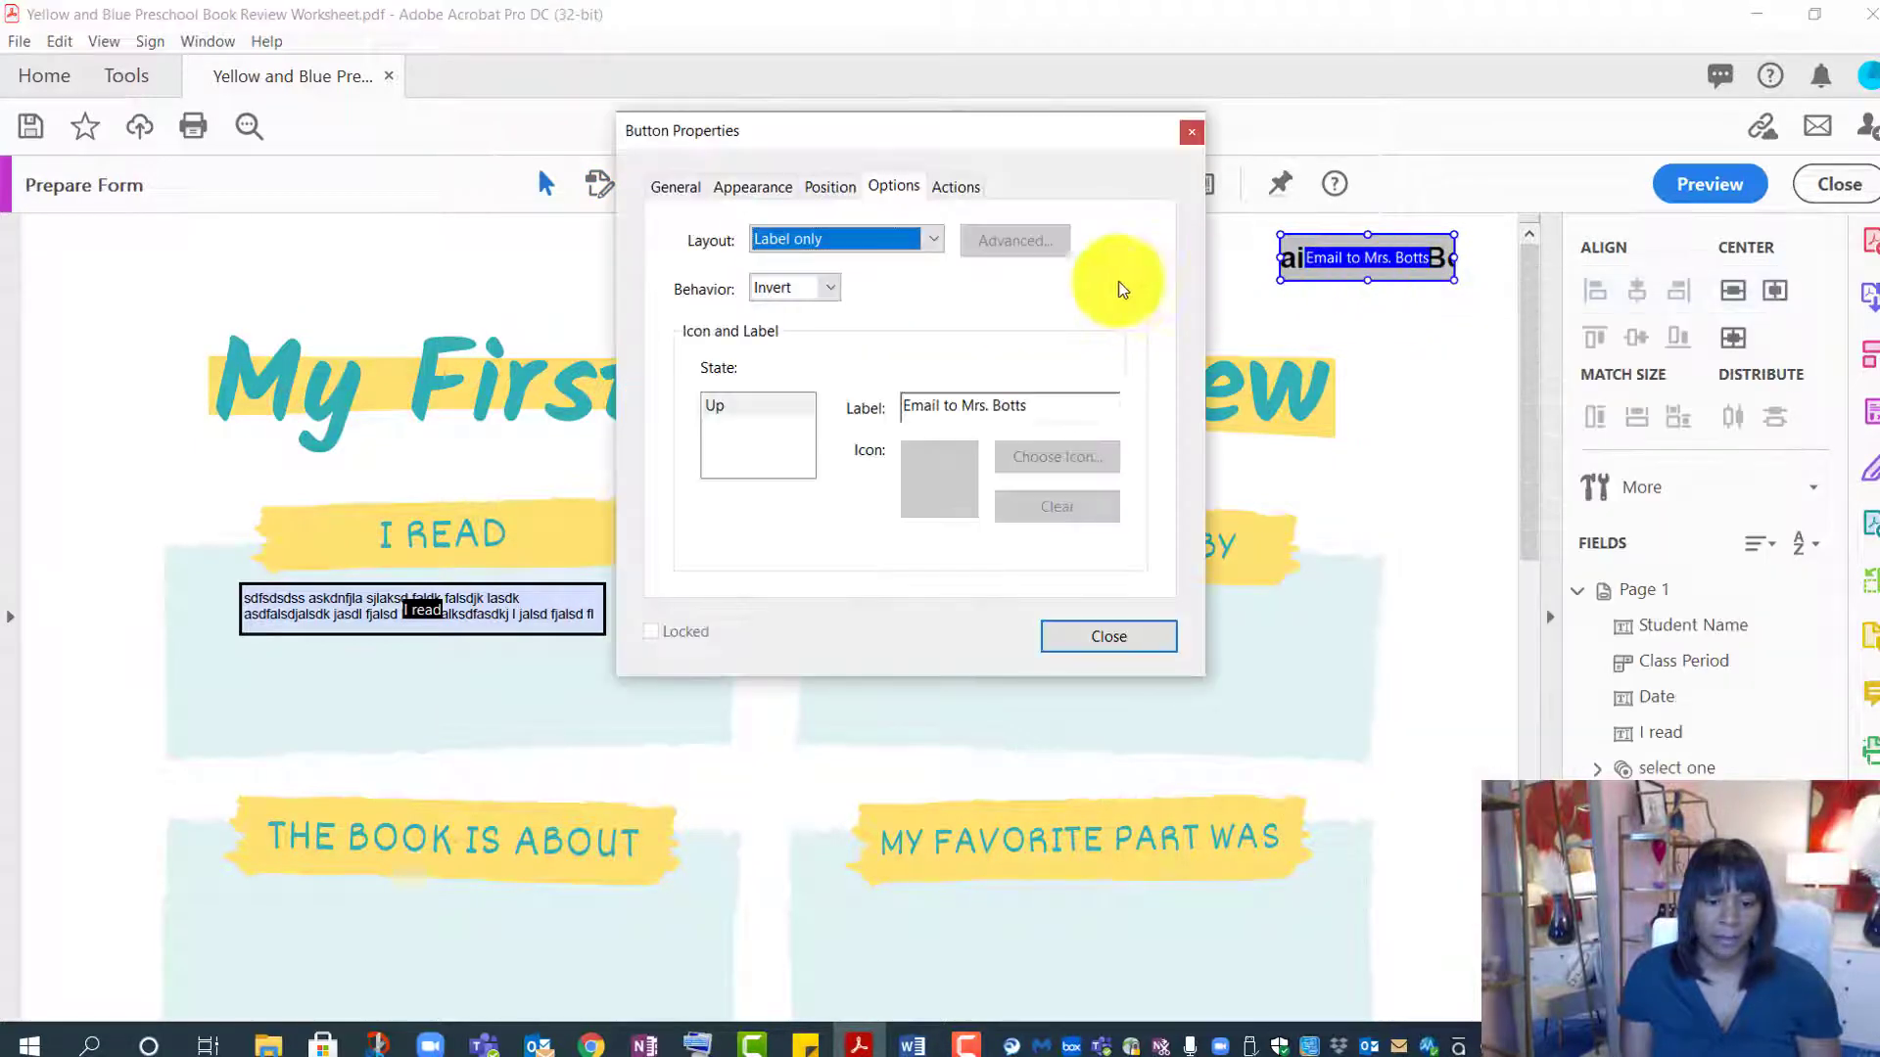
left_click(776, 187)
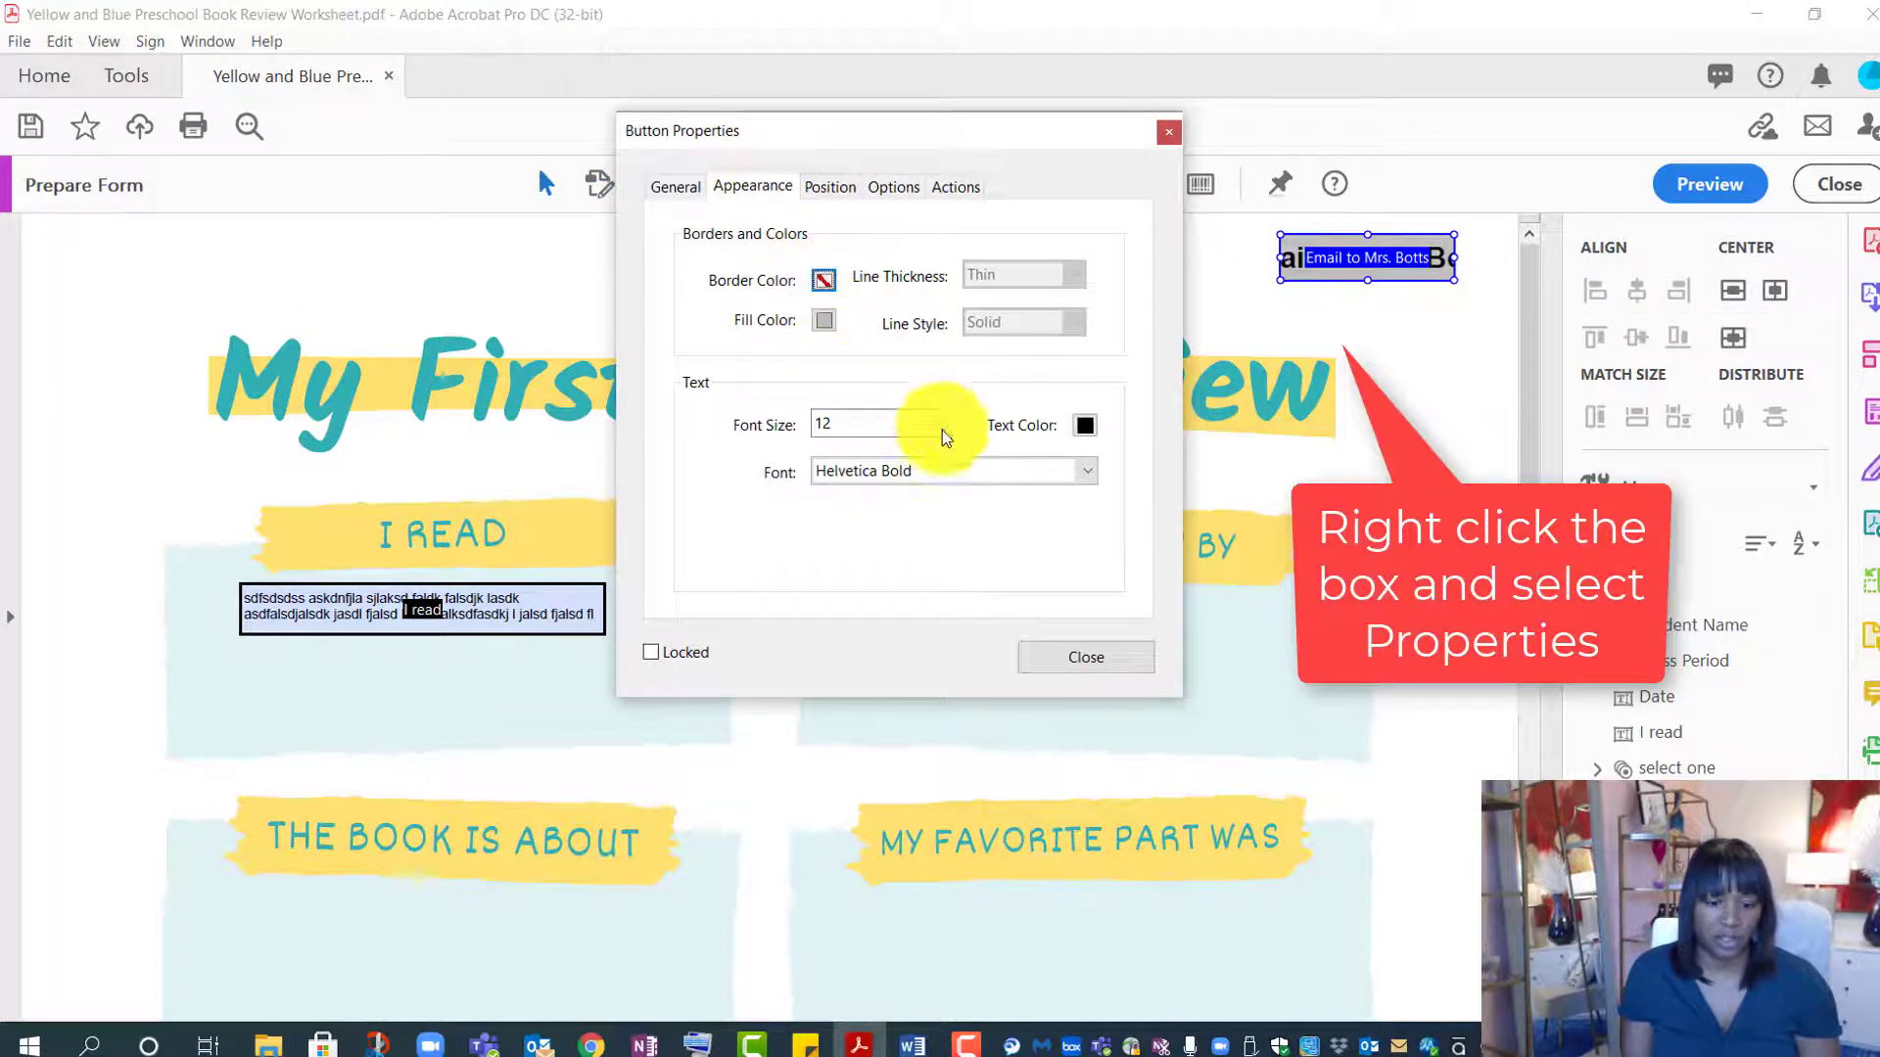
left_click(936, 423)
left_click(854, 452)
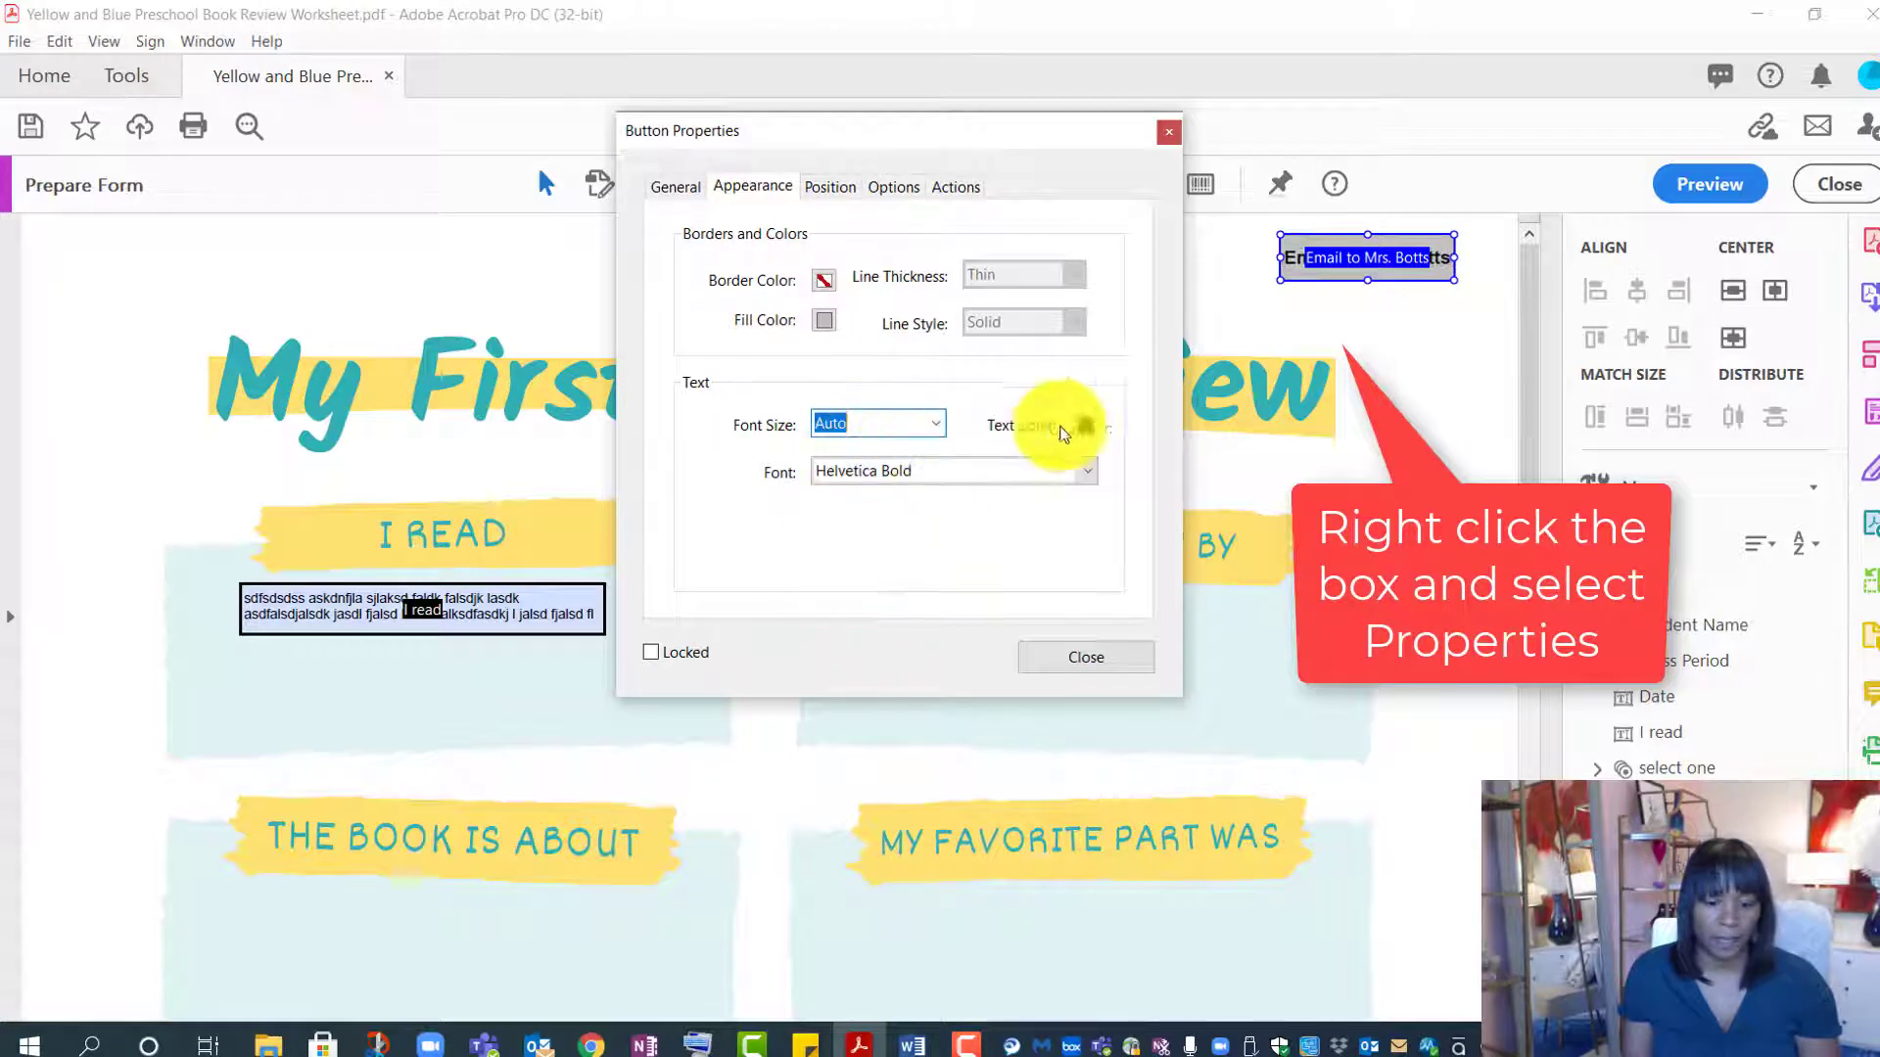
left_click(1101, 655)
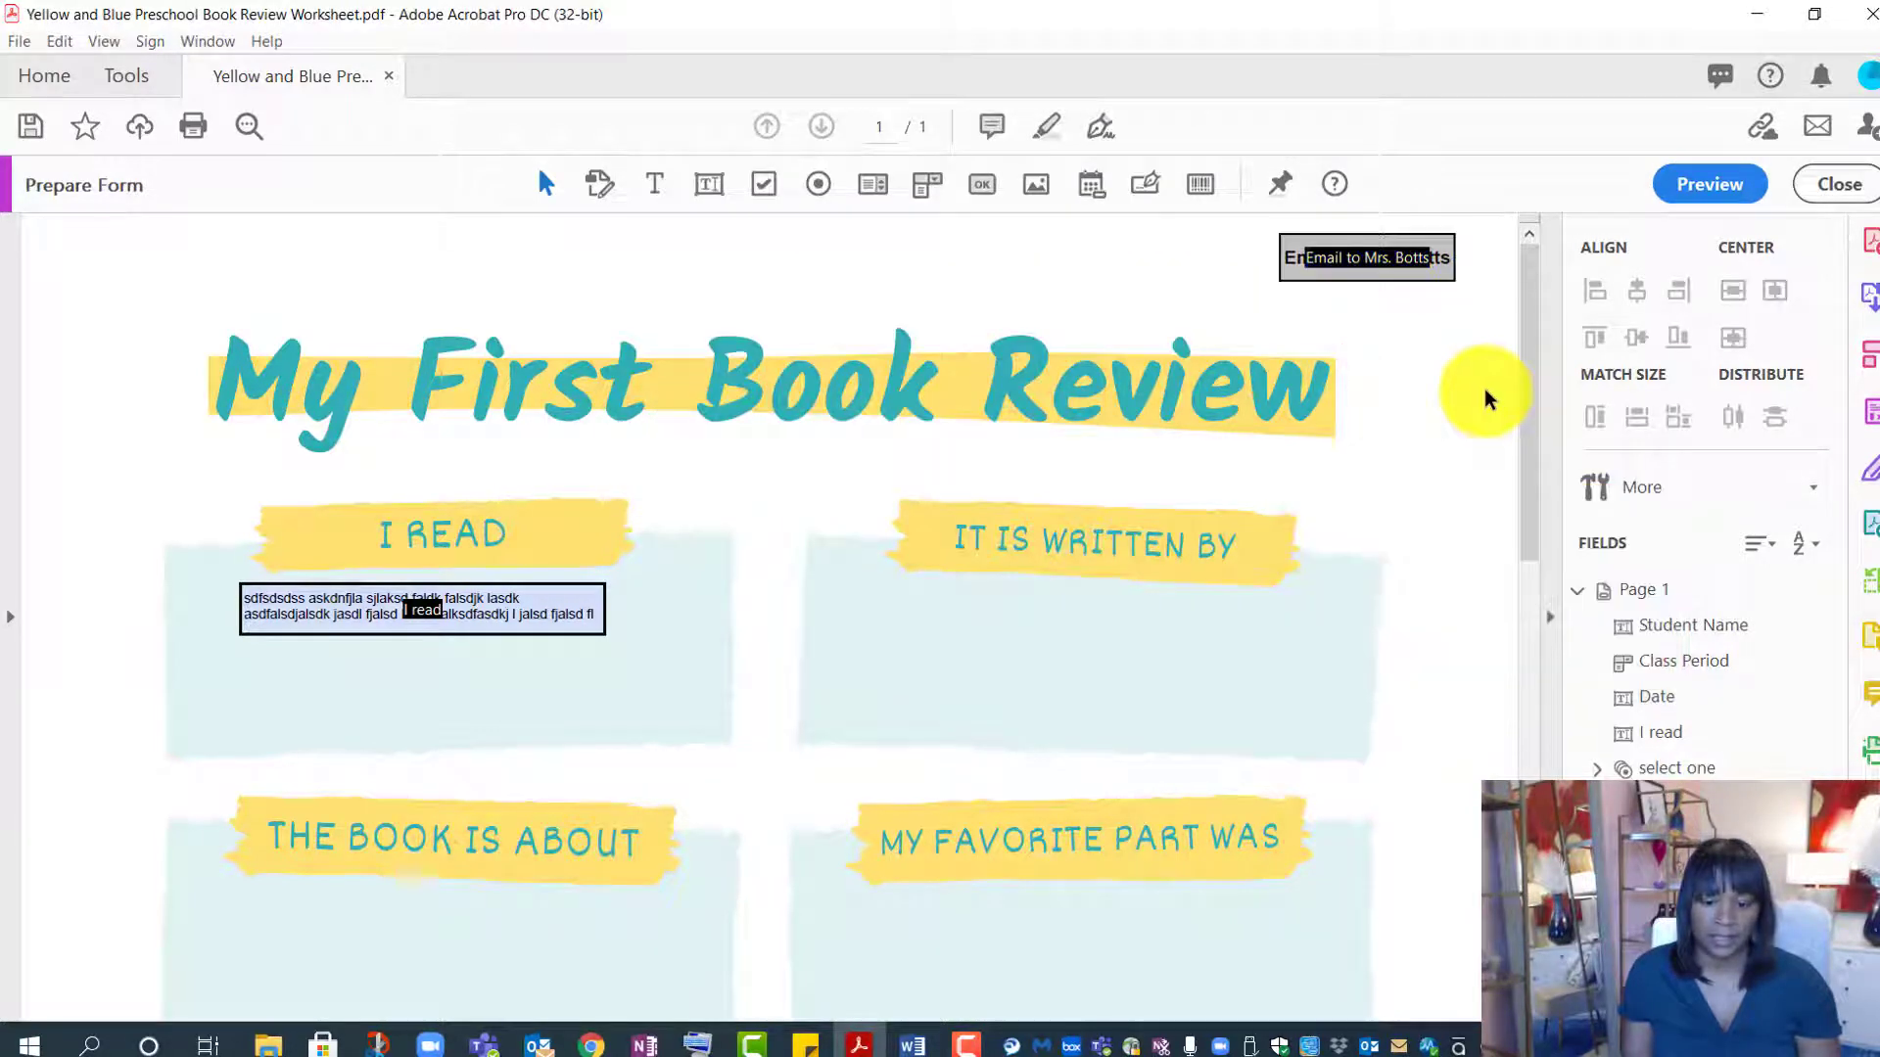
left_click(1317, 263)
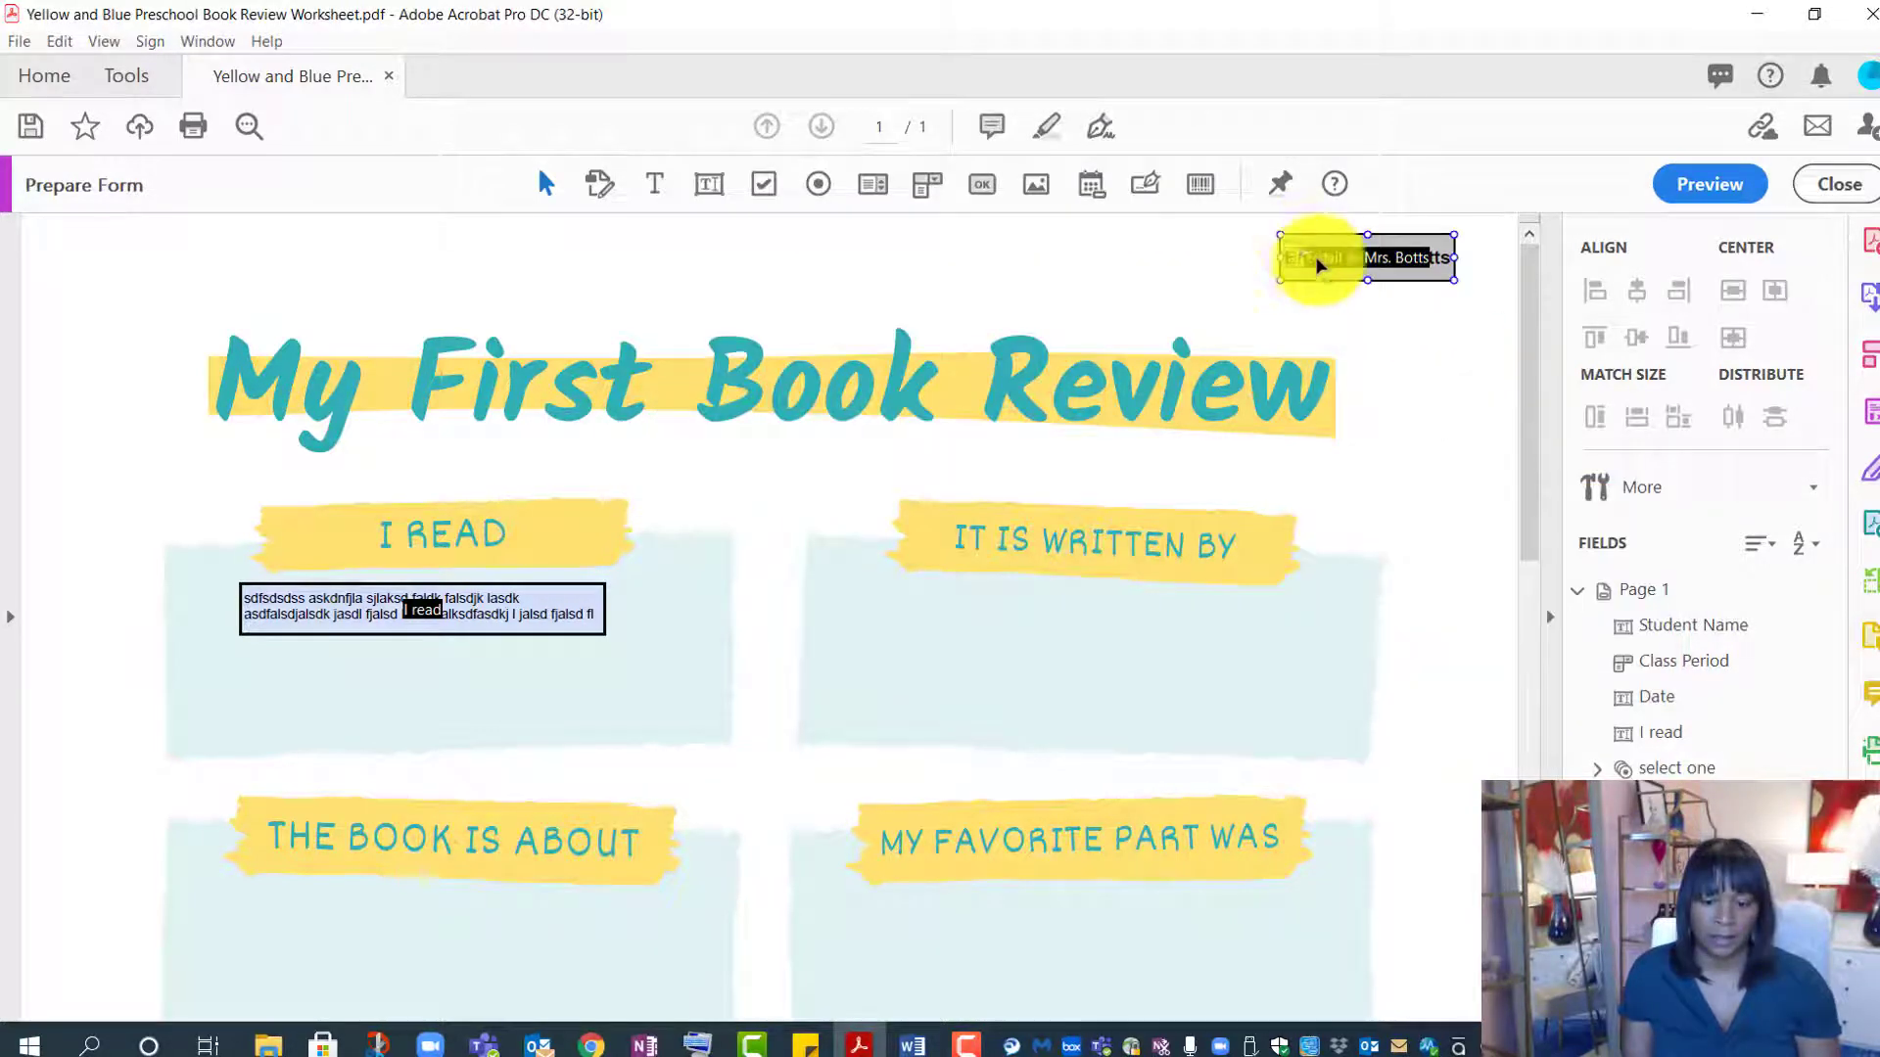
left_click(1373, 270)
- Add a Submit a form action to the email button
right_click(1395, 272)
left_click(1424, 294)
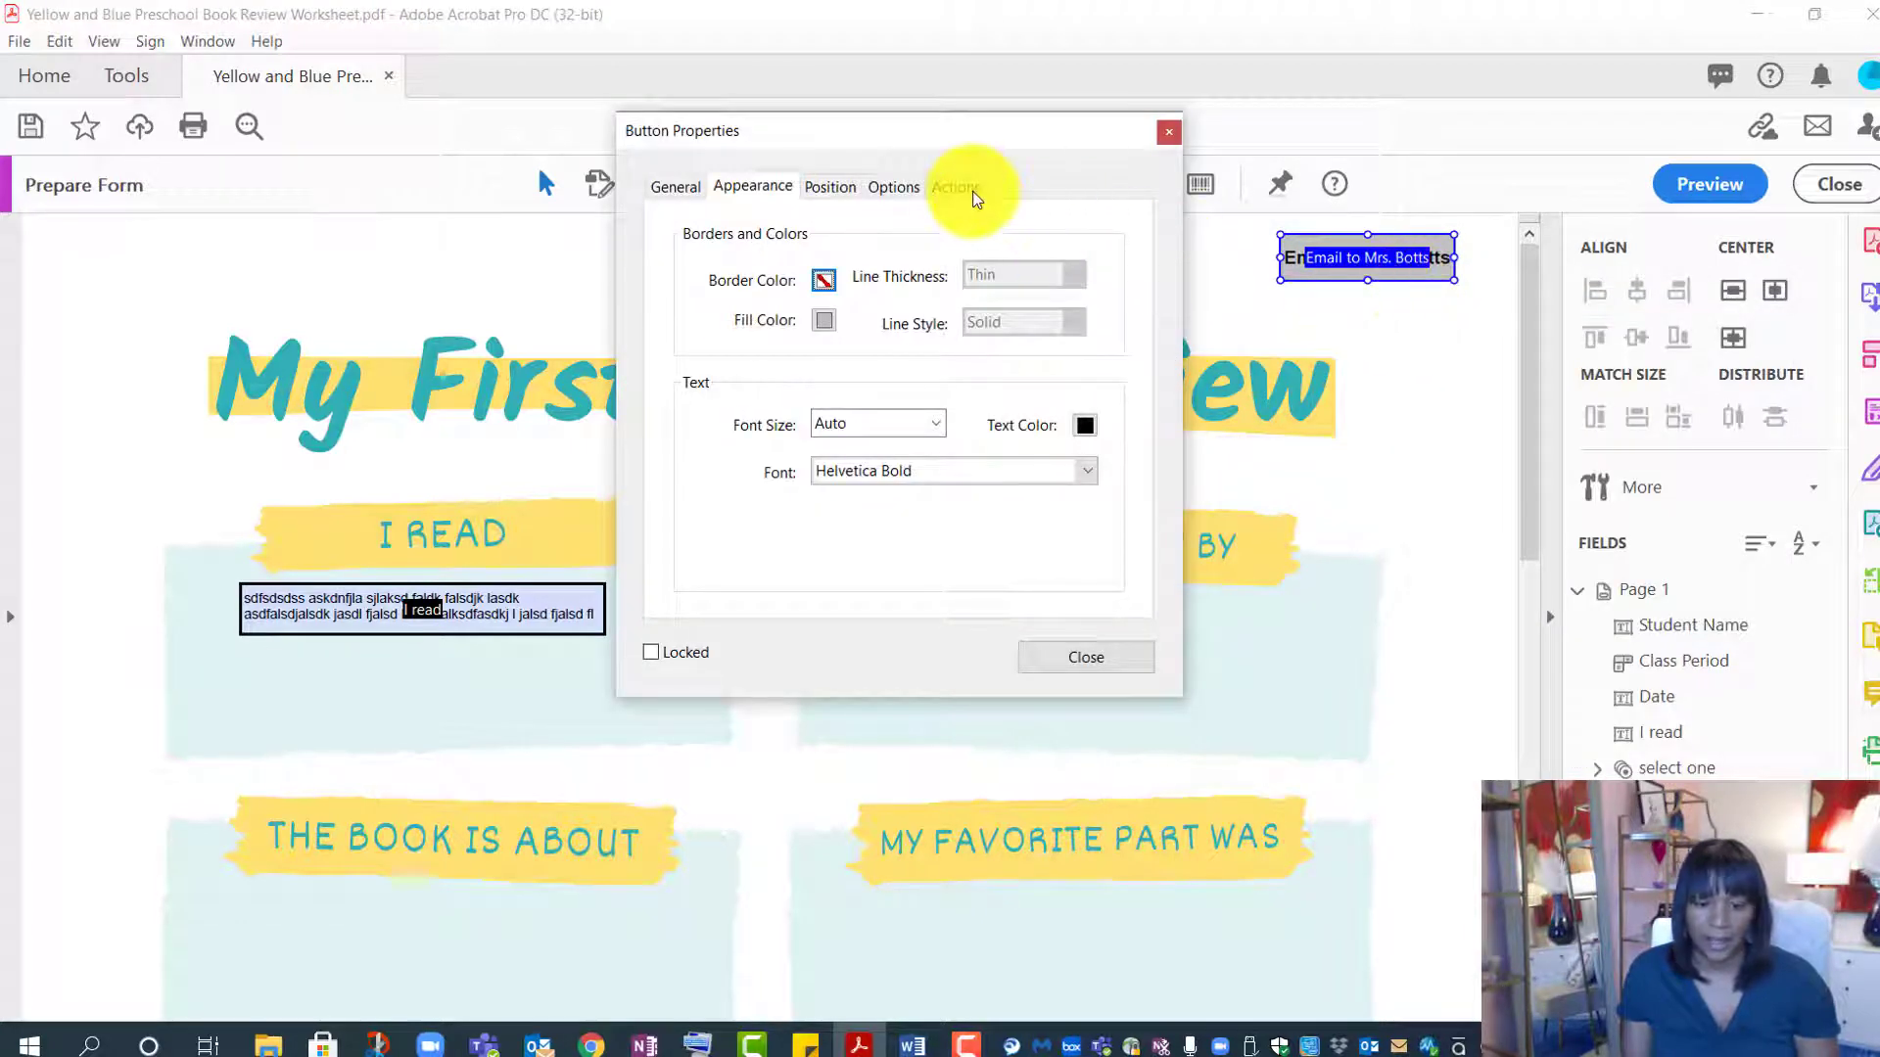
left_click(954, 187)
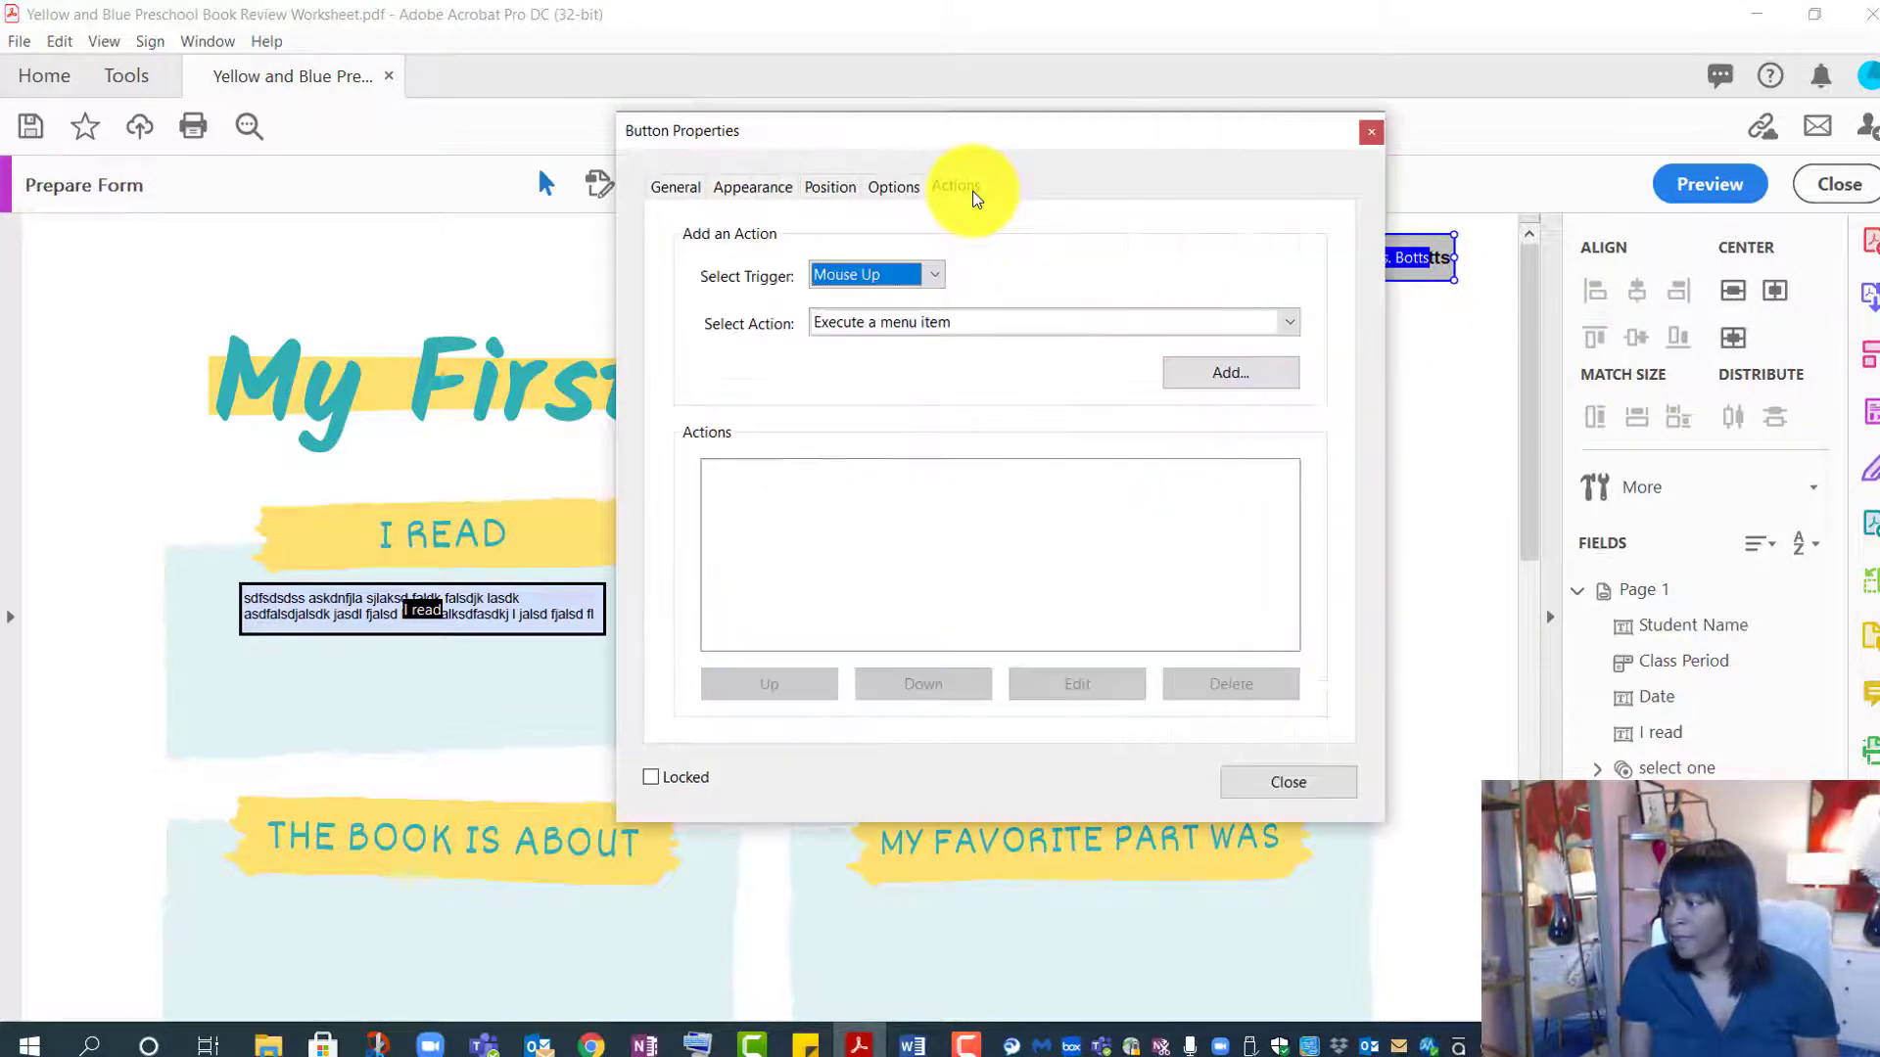
left_click(878, 322)
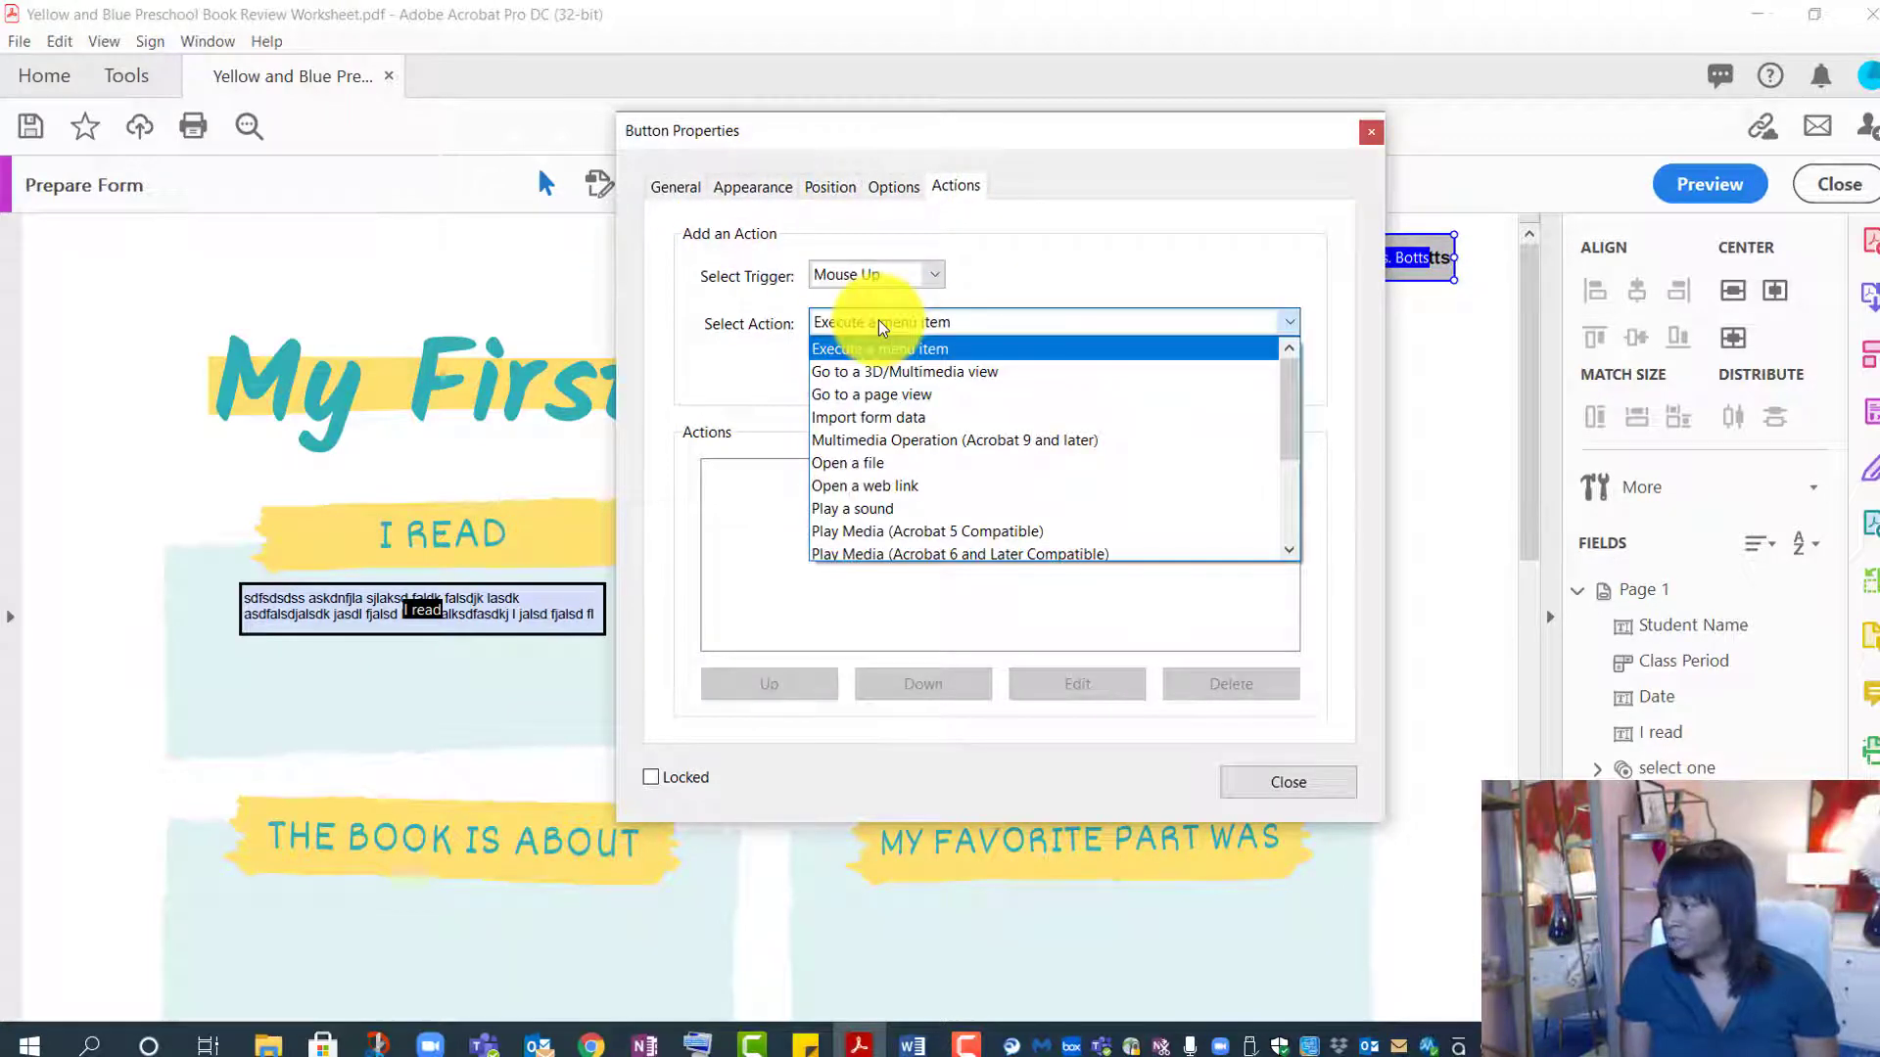
scroll(944, 515, "down", 3)
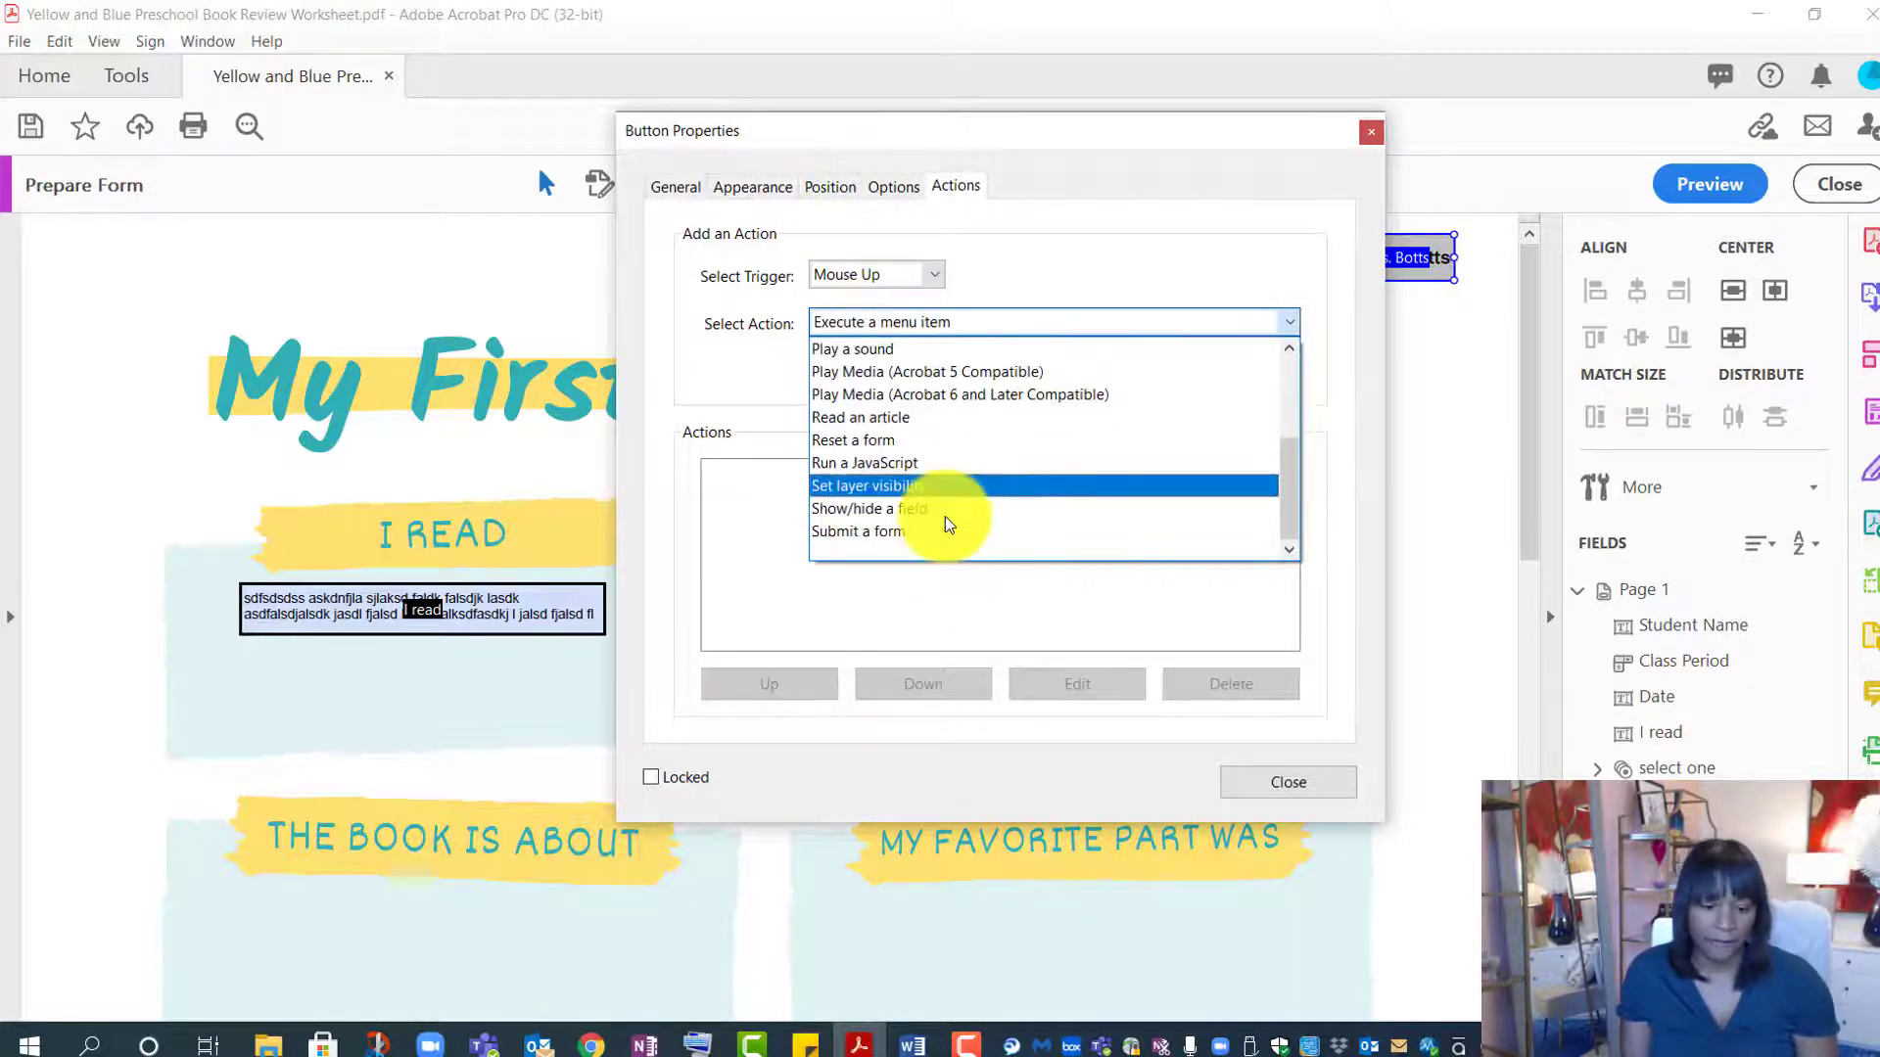
left_click(912, 529)
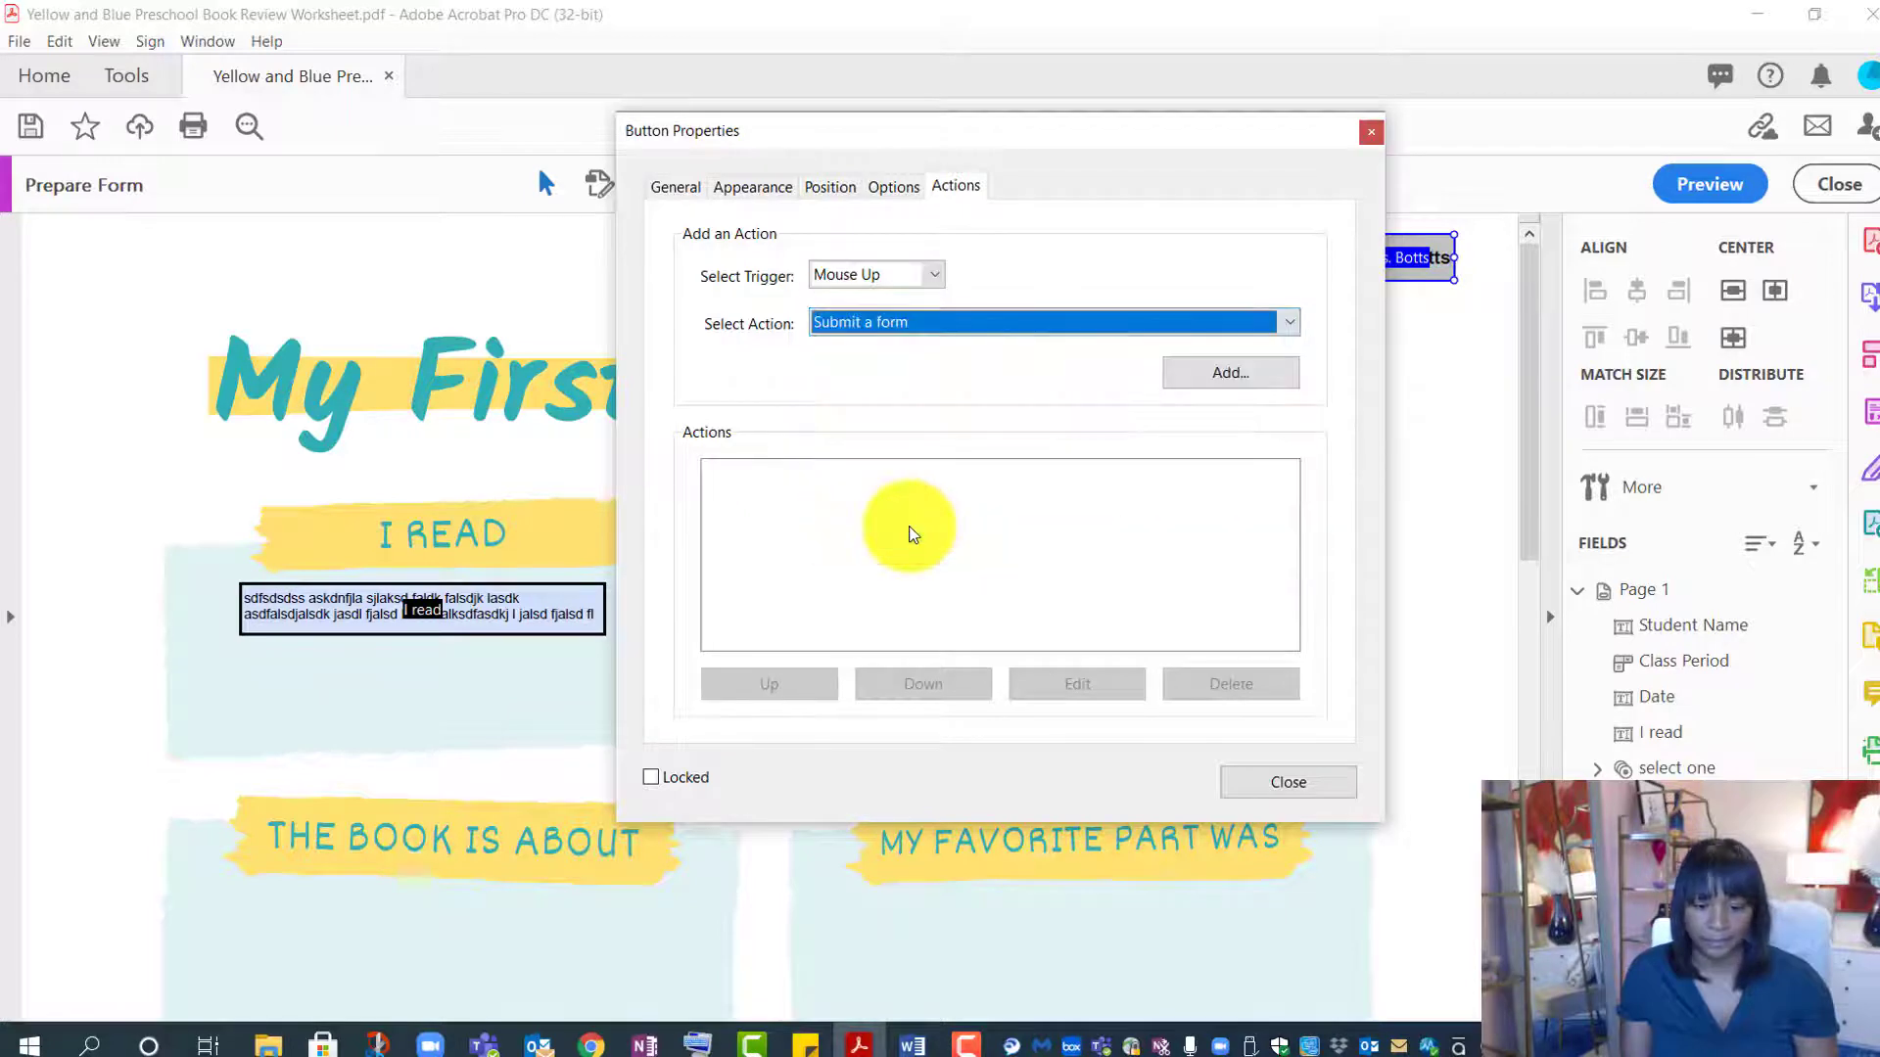
left_click(1248, 372)
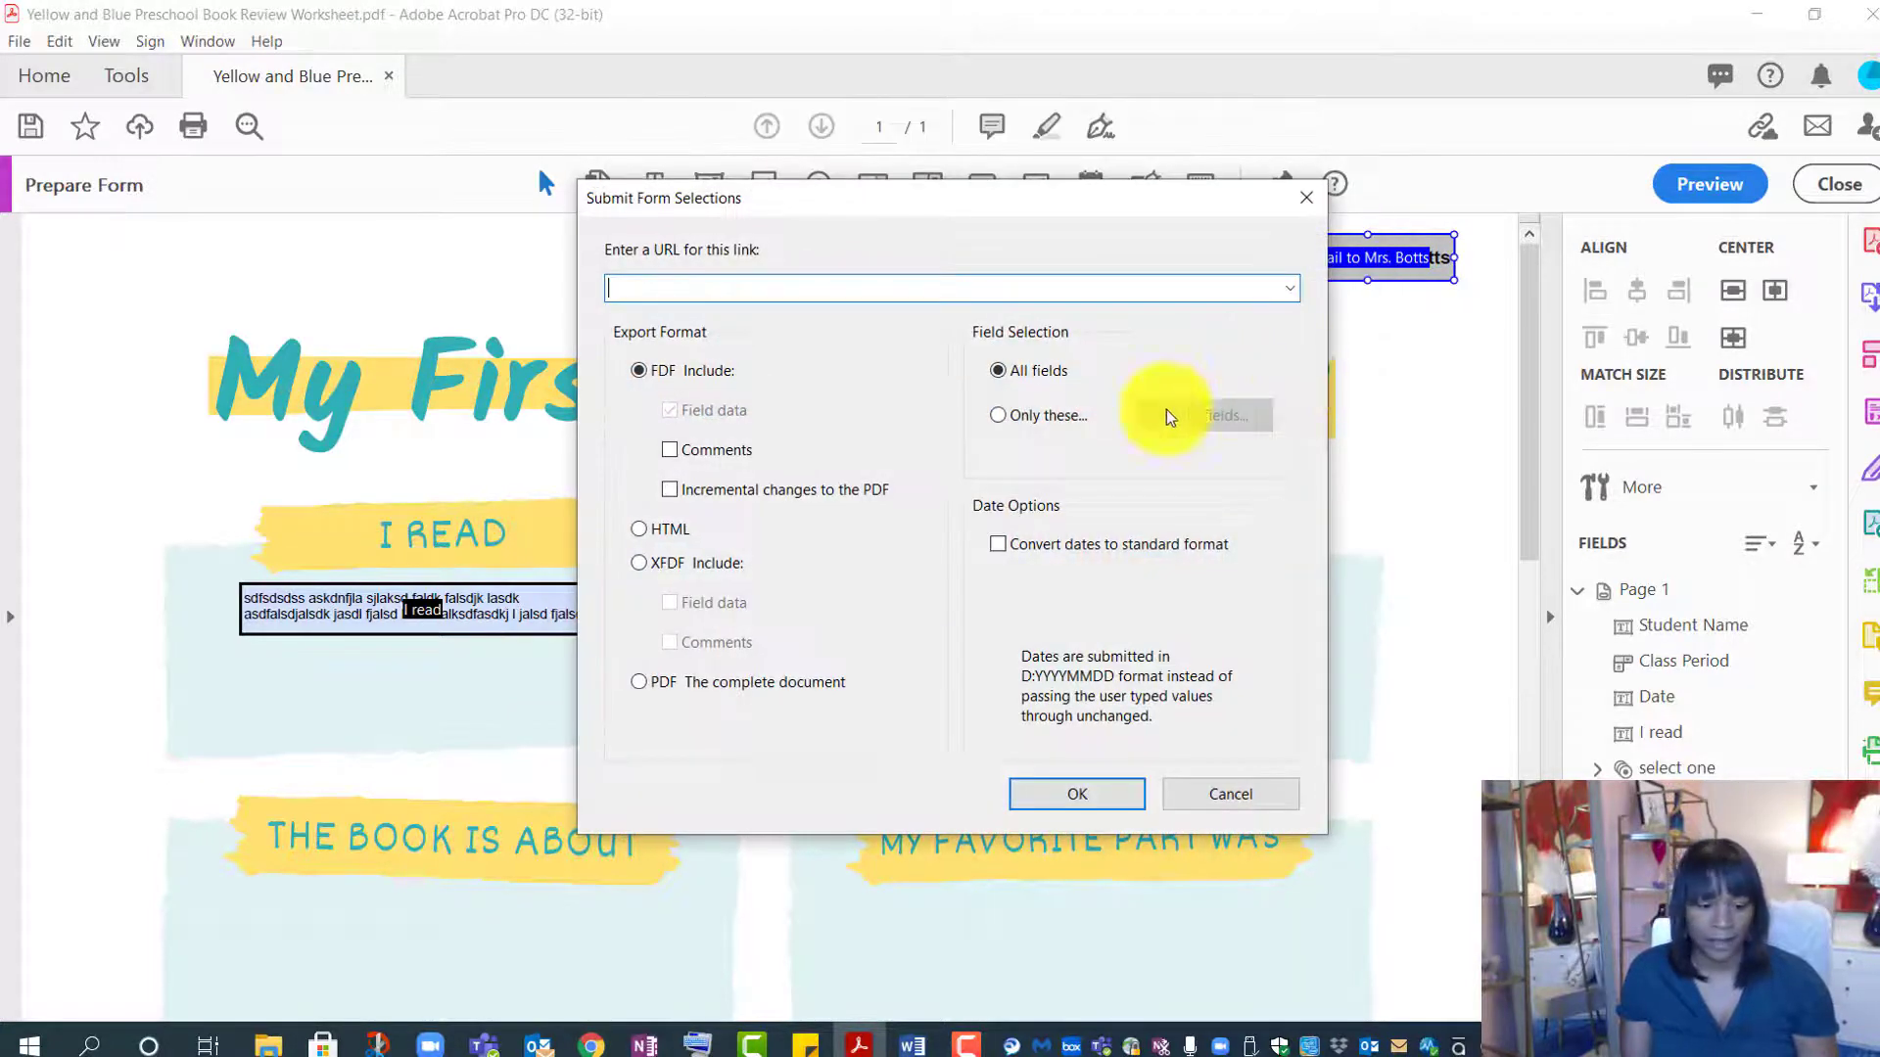
- Submit to the teacher's mailto address with subject Book Review, sending the complete PDF
left_click(798, 286)
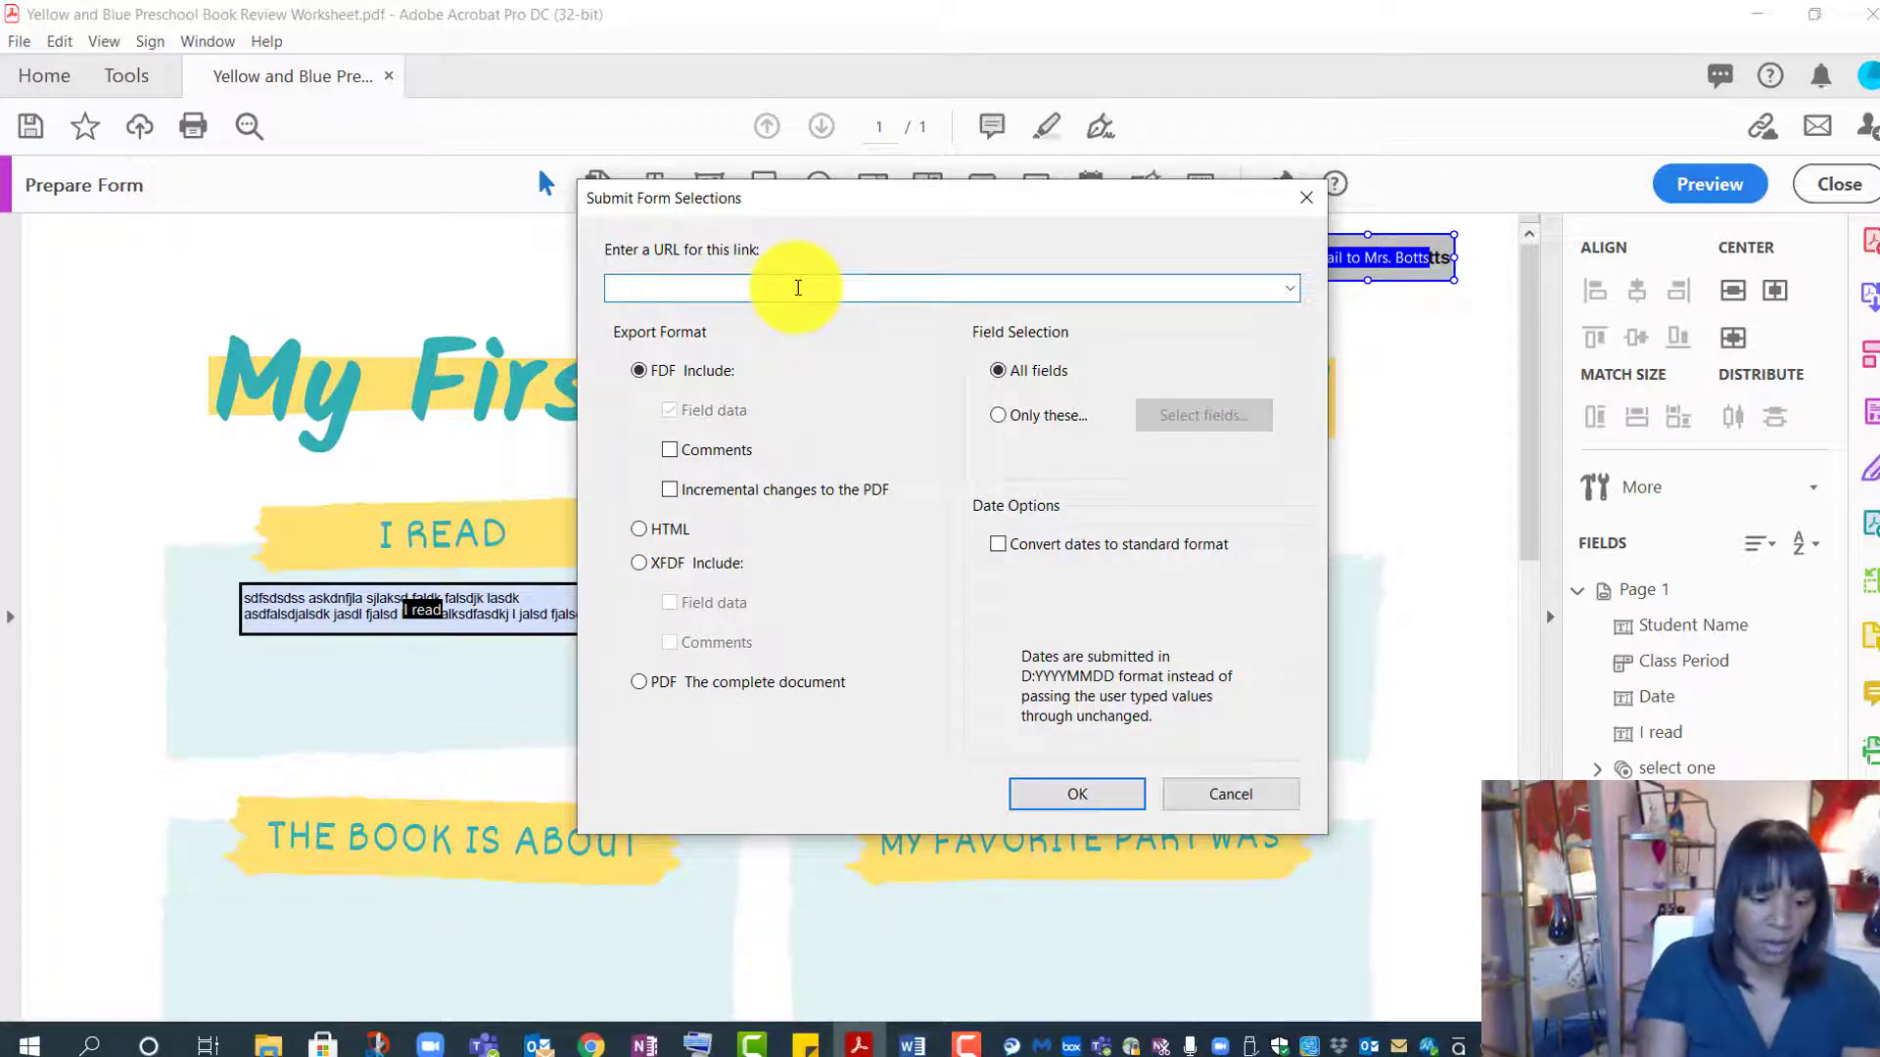
type("mailto:")
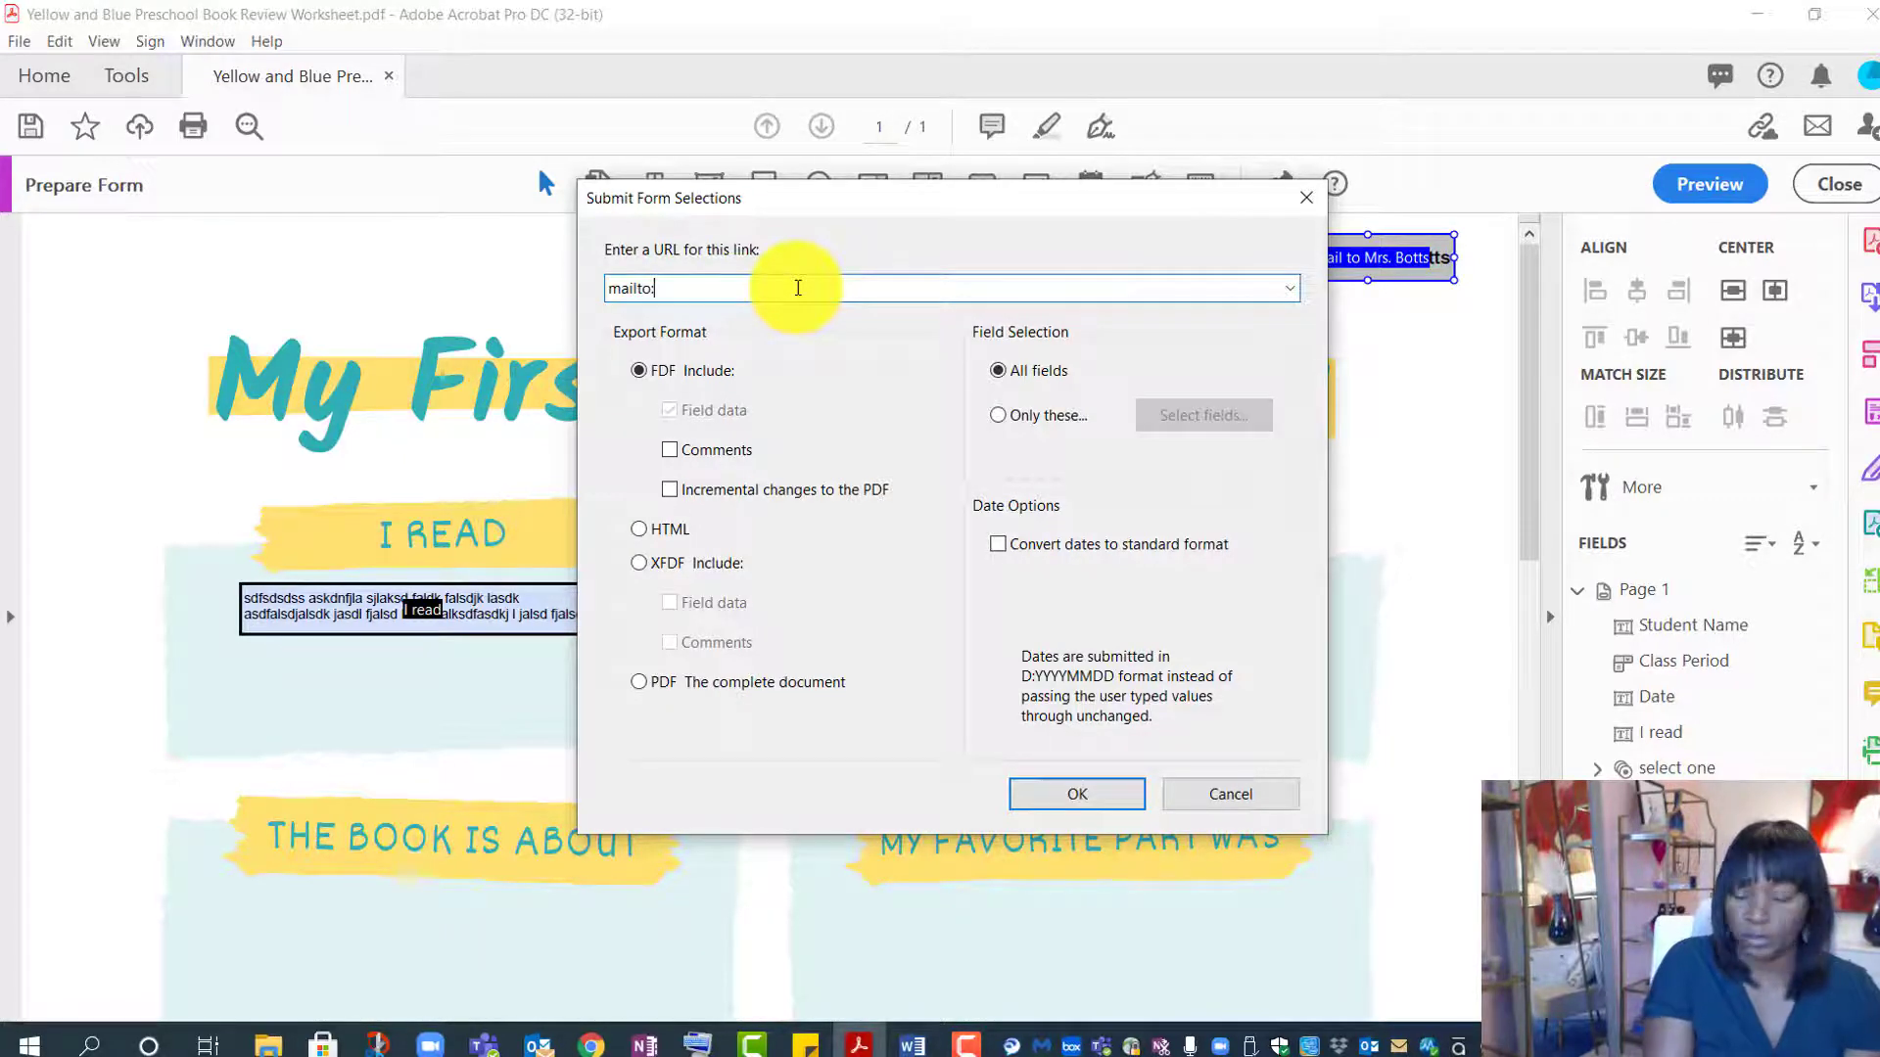
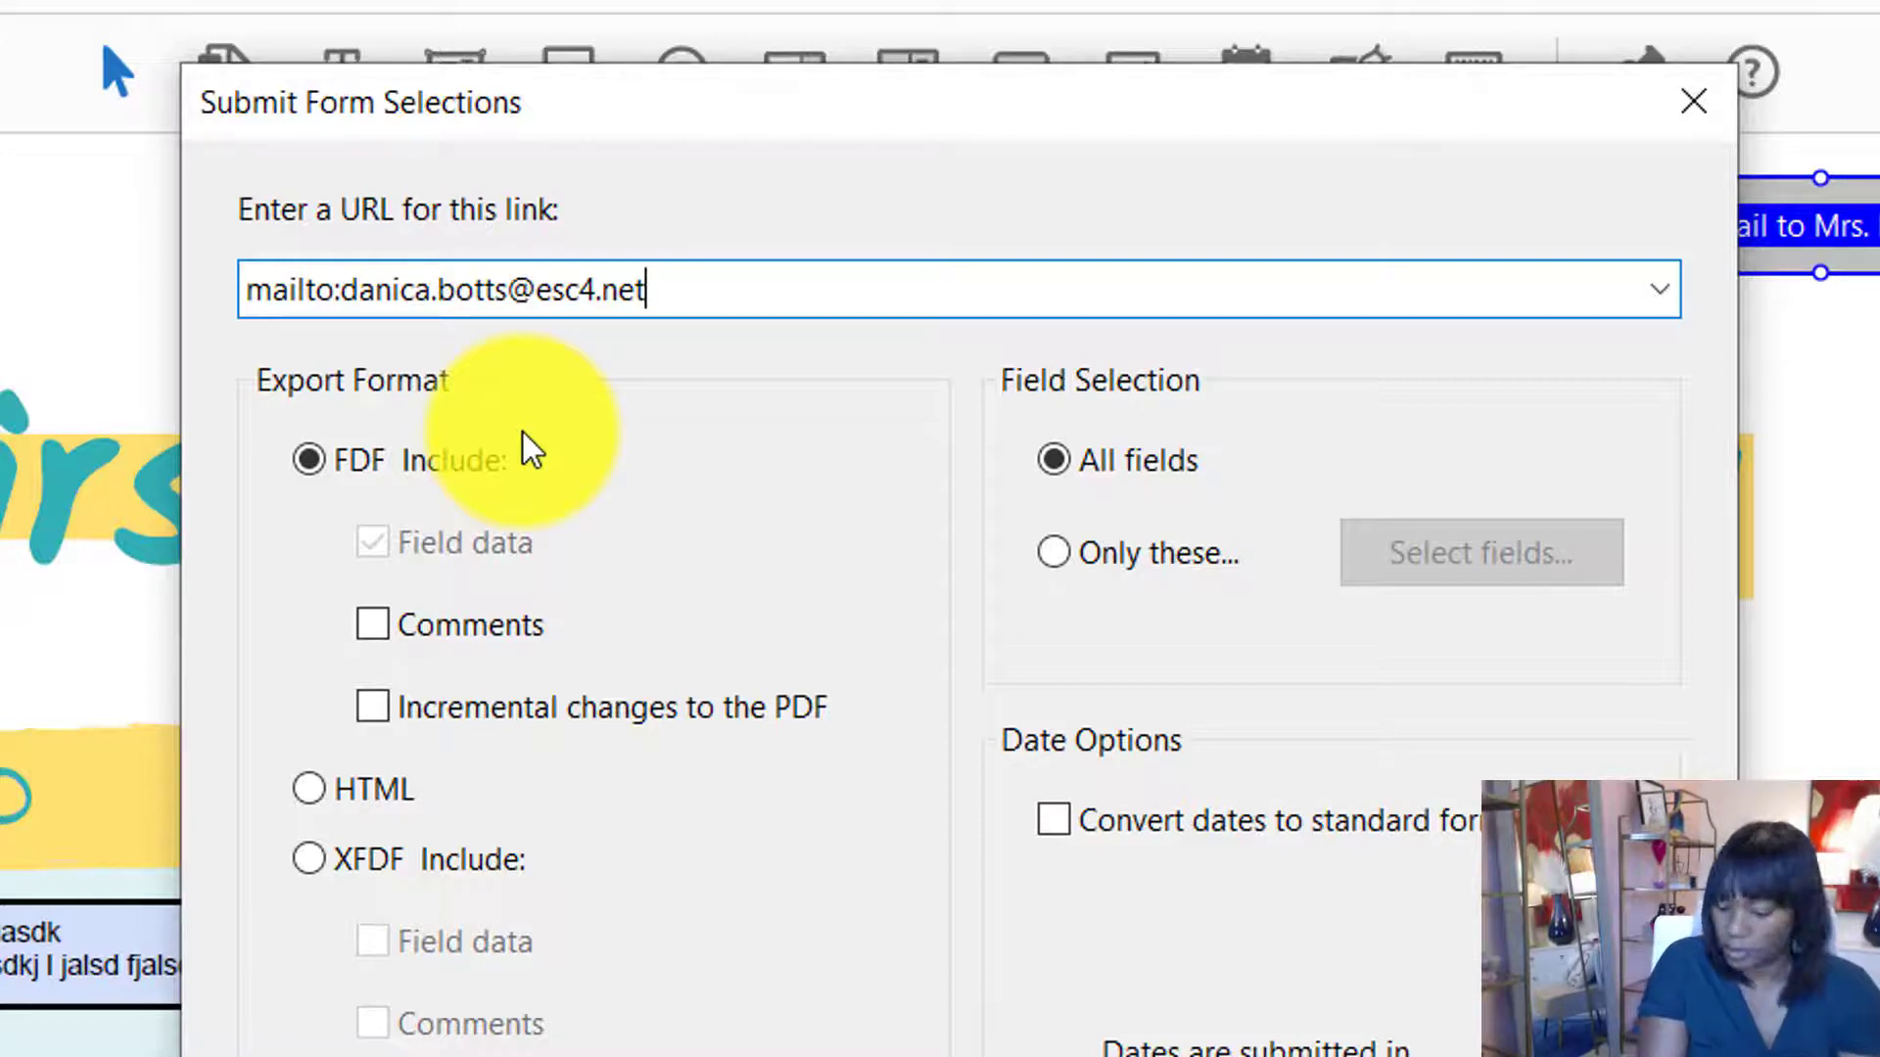
type("?")
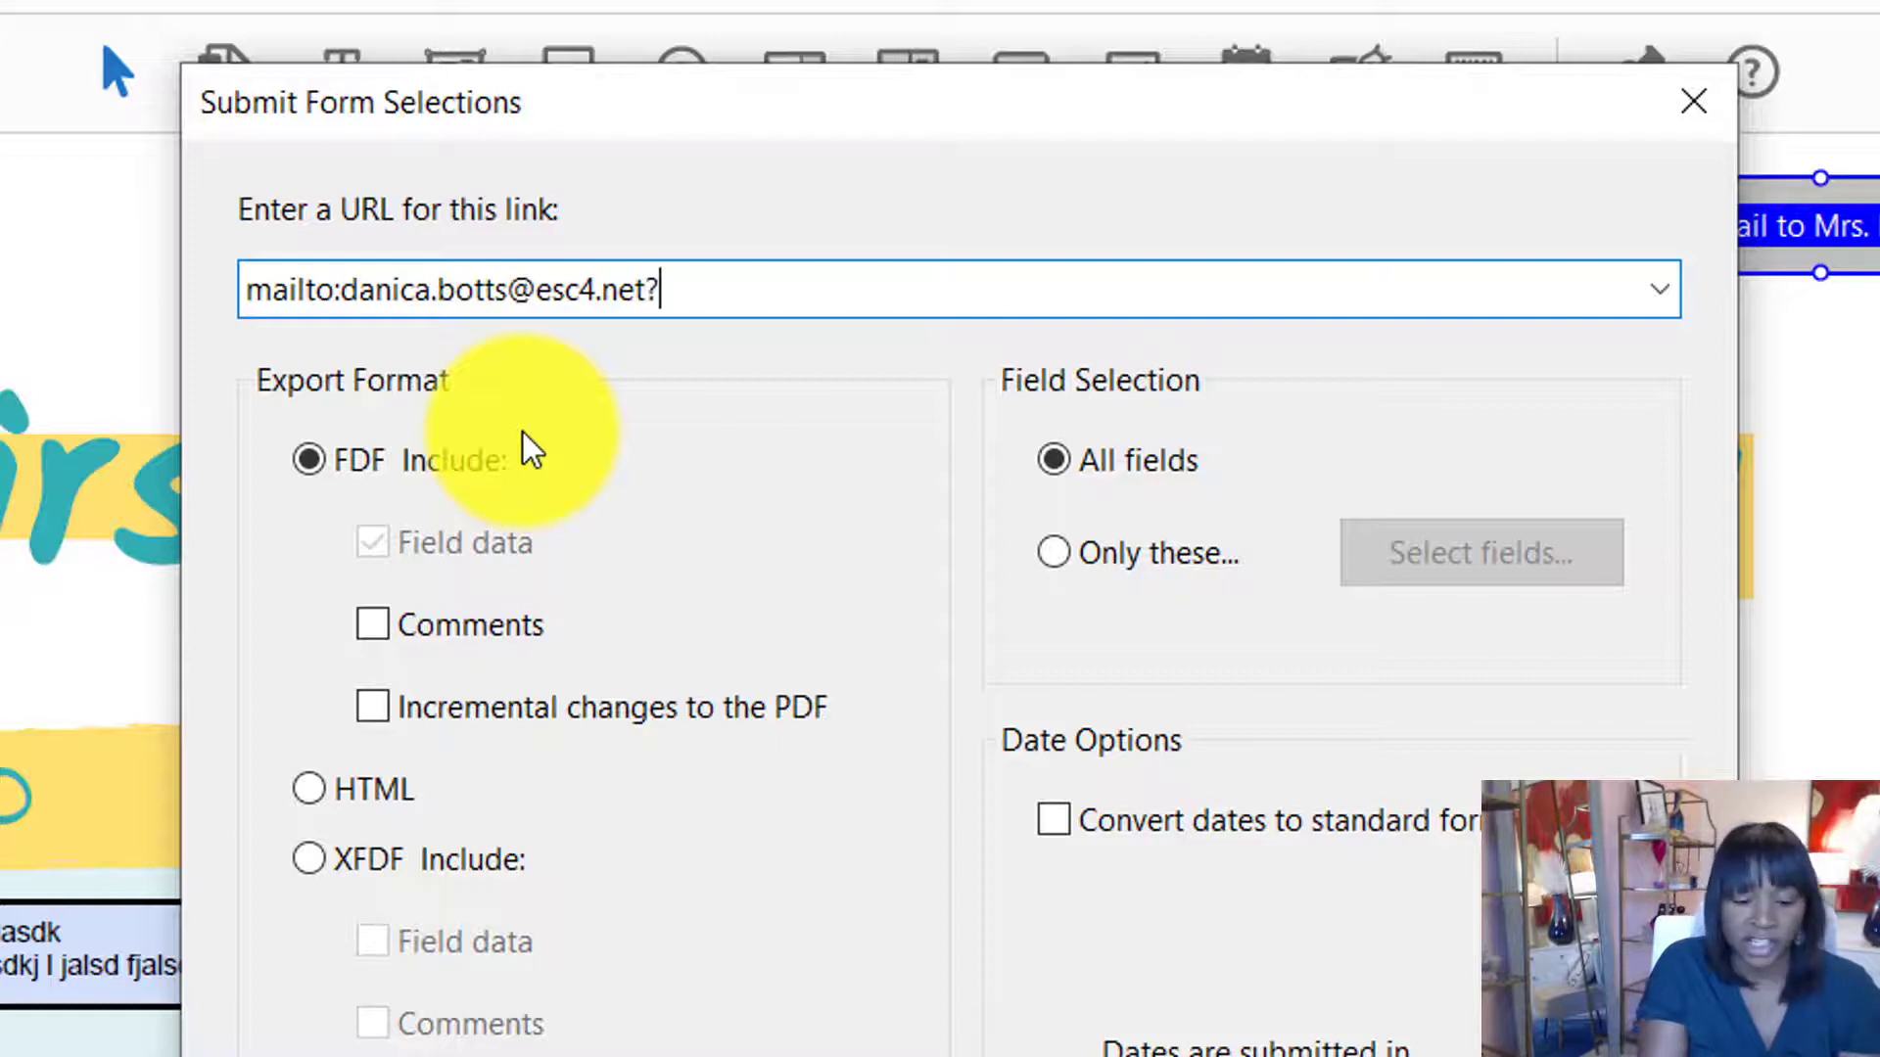
type("Subject+")
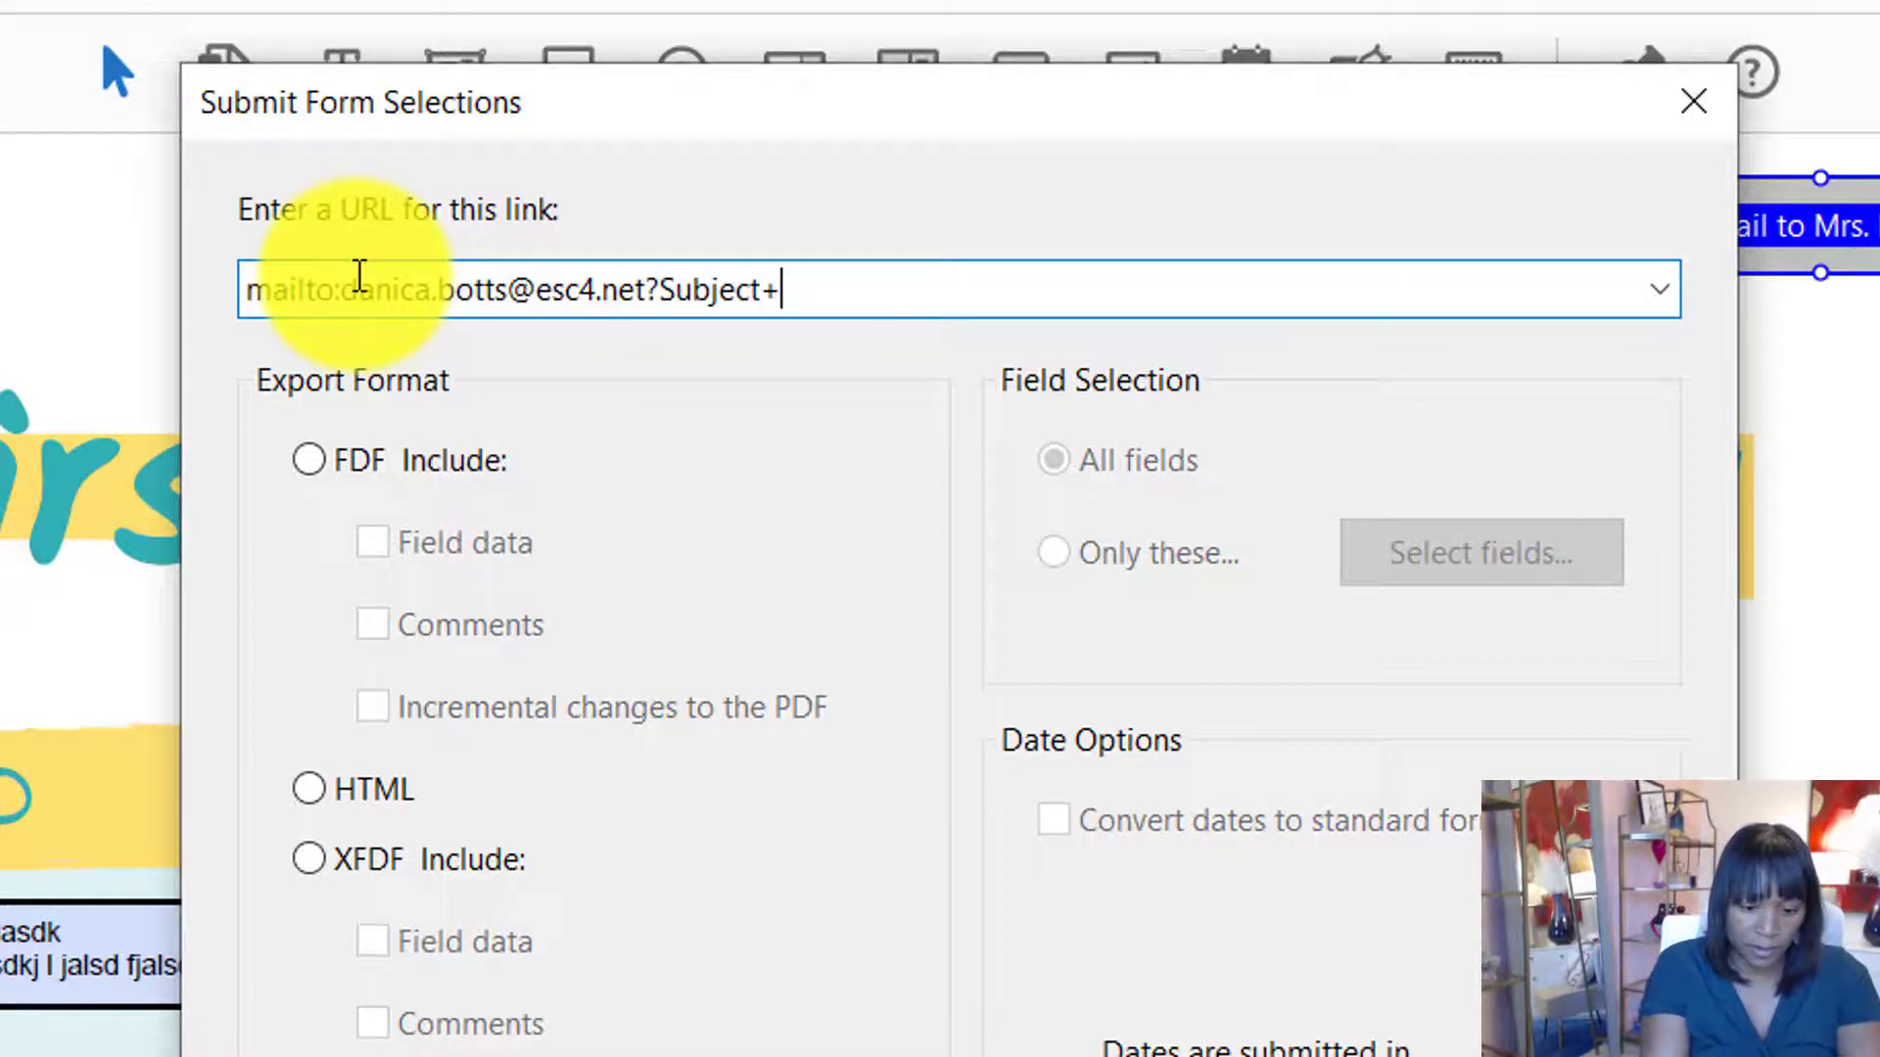
key("BackSpace")
type("=")
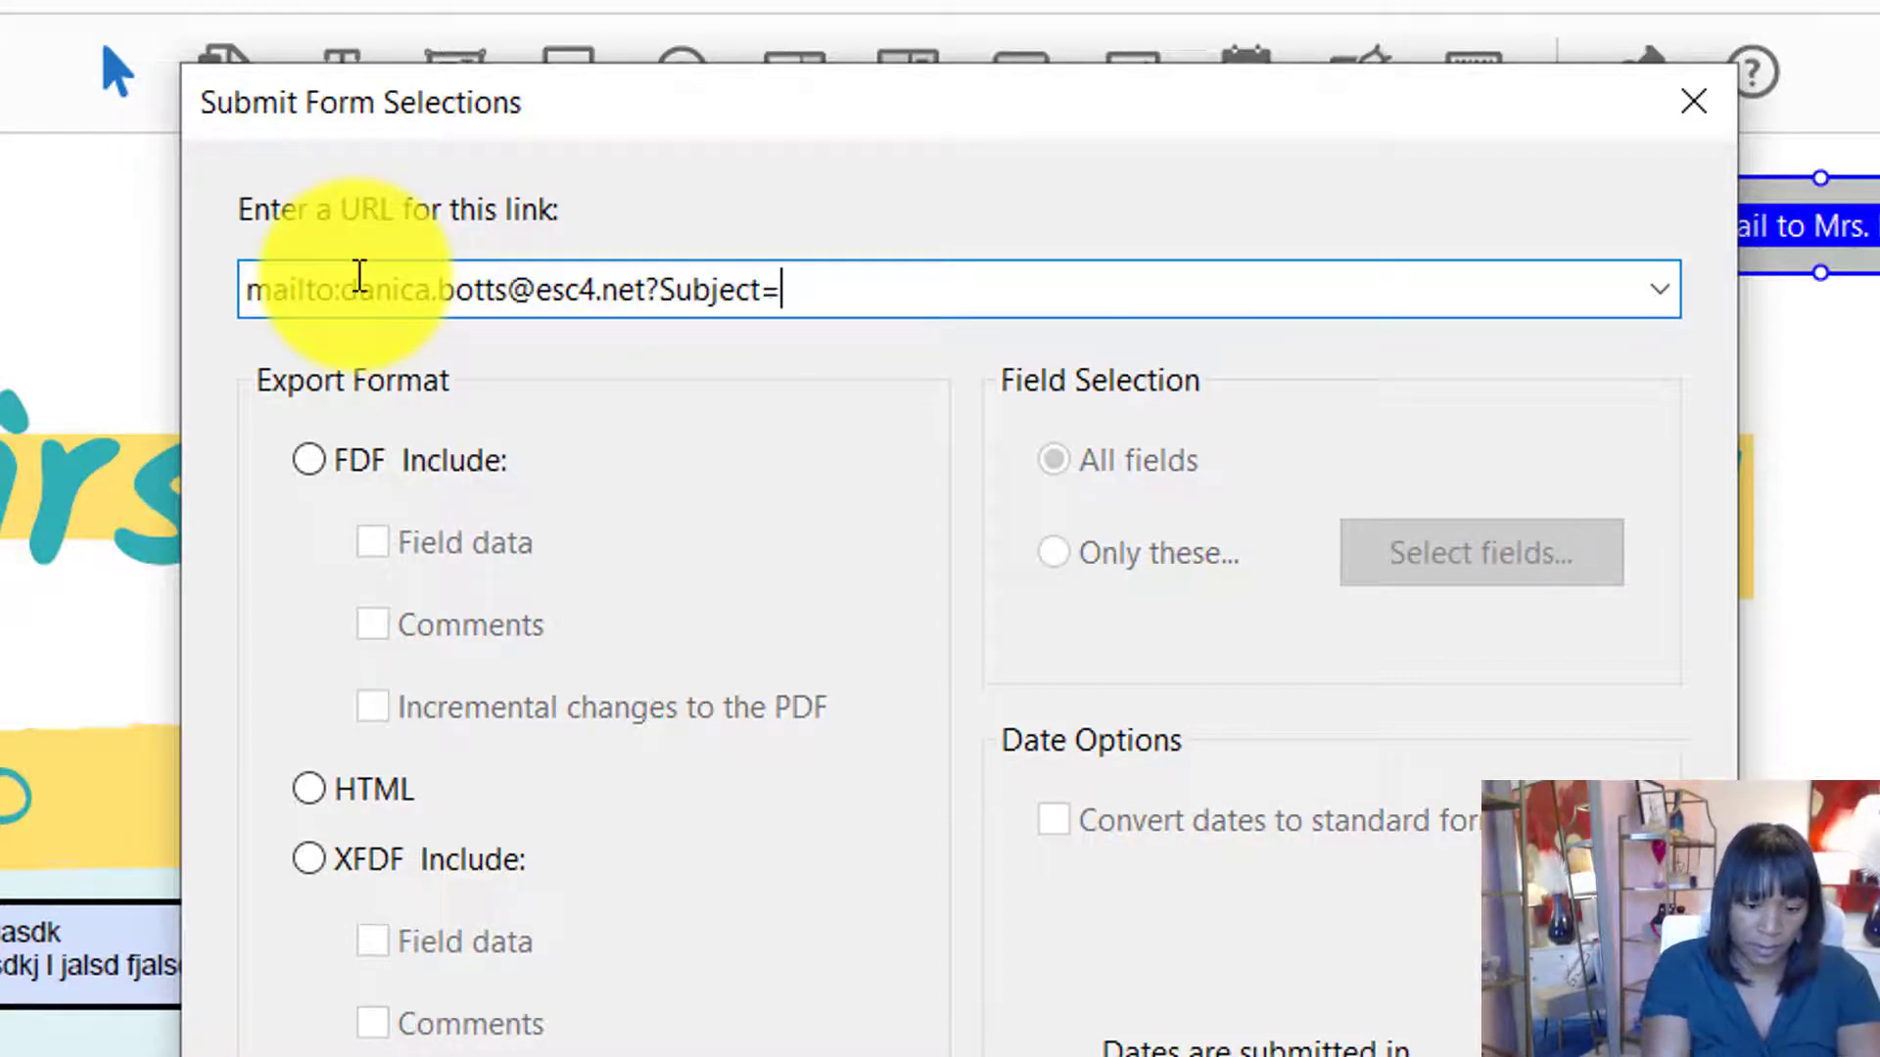
type("Book Review")
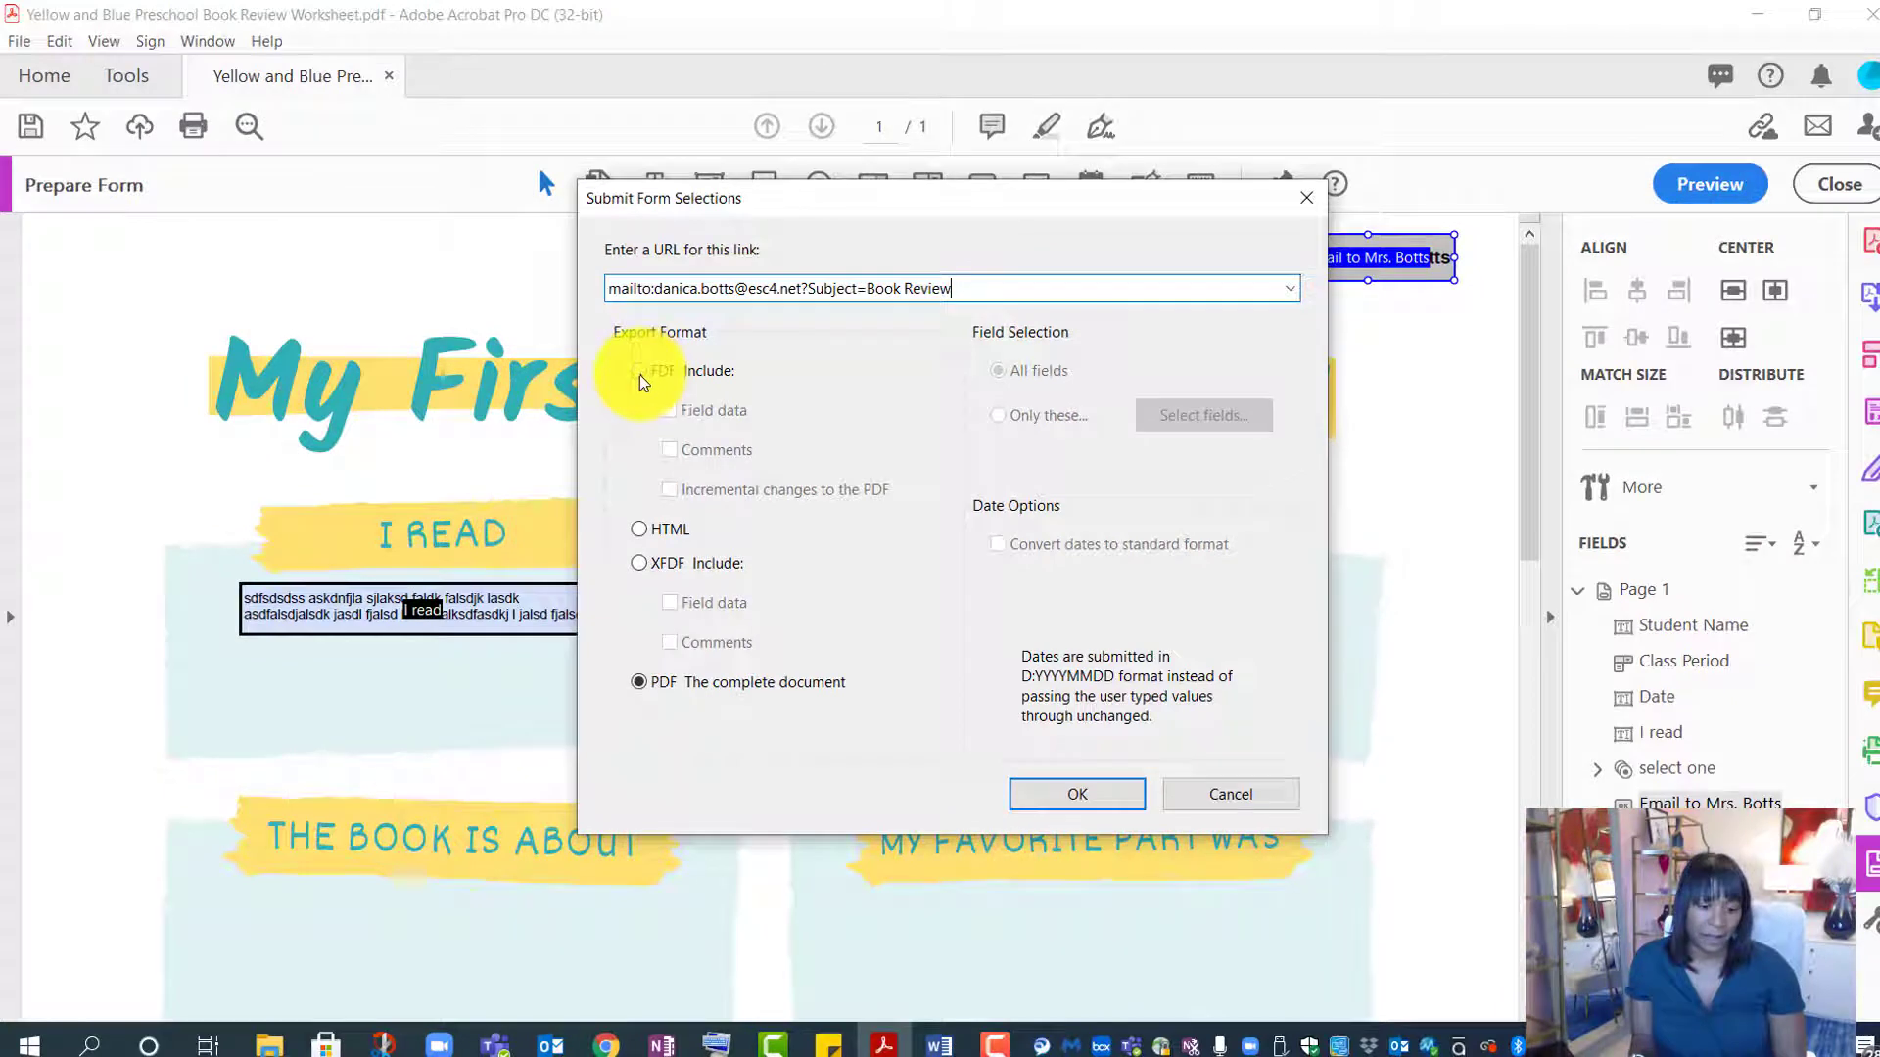
left_click(638, 374)
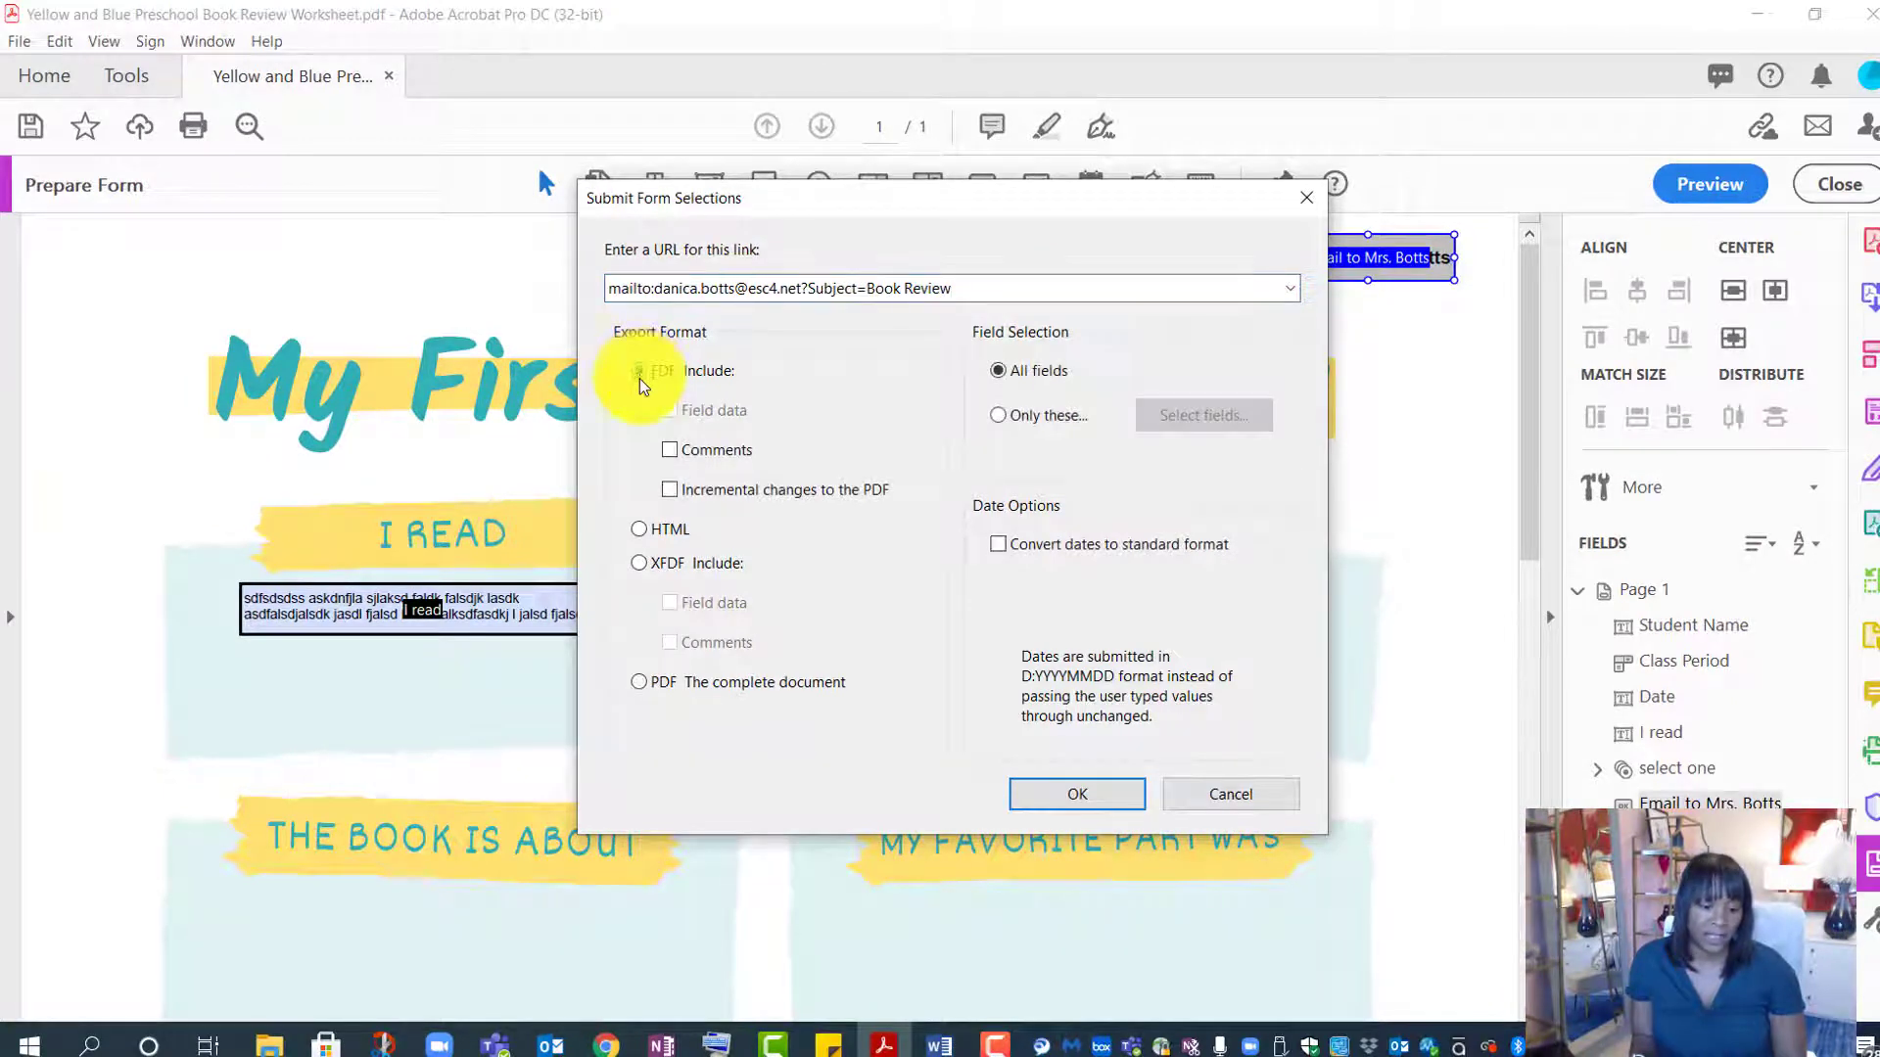
left_click(640, 684)
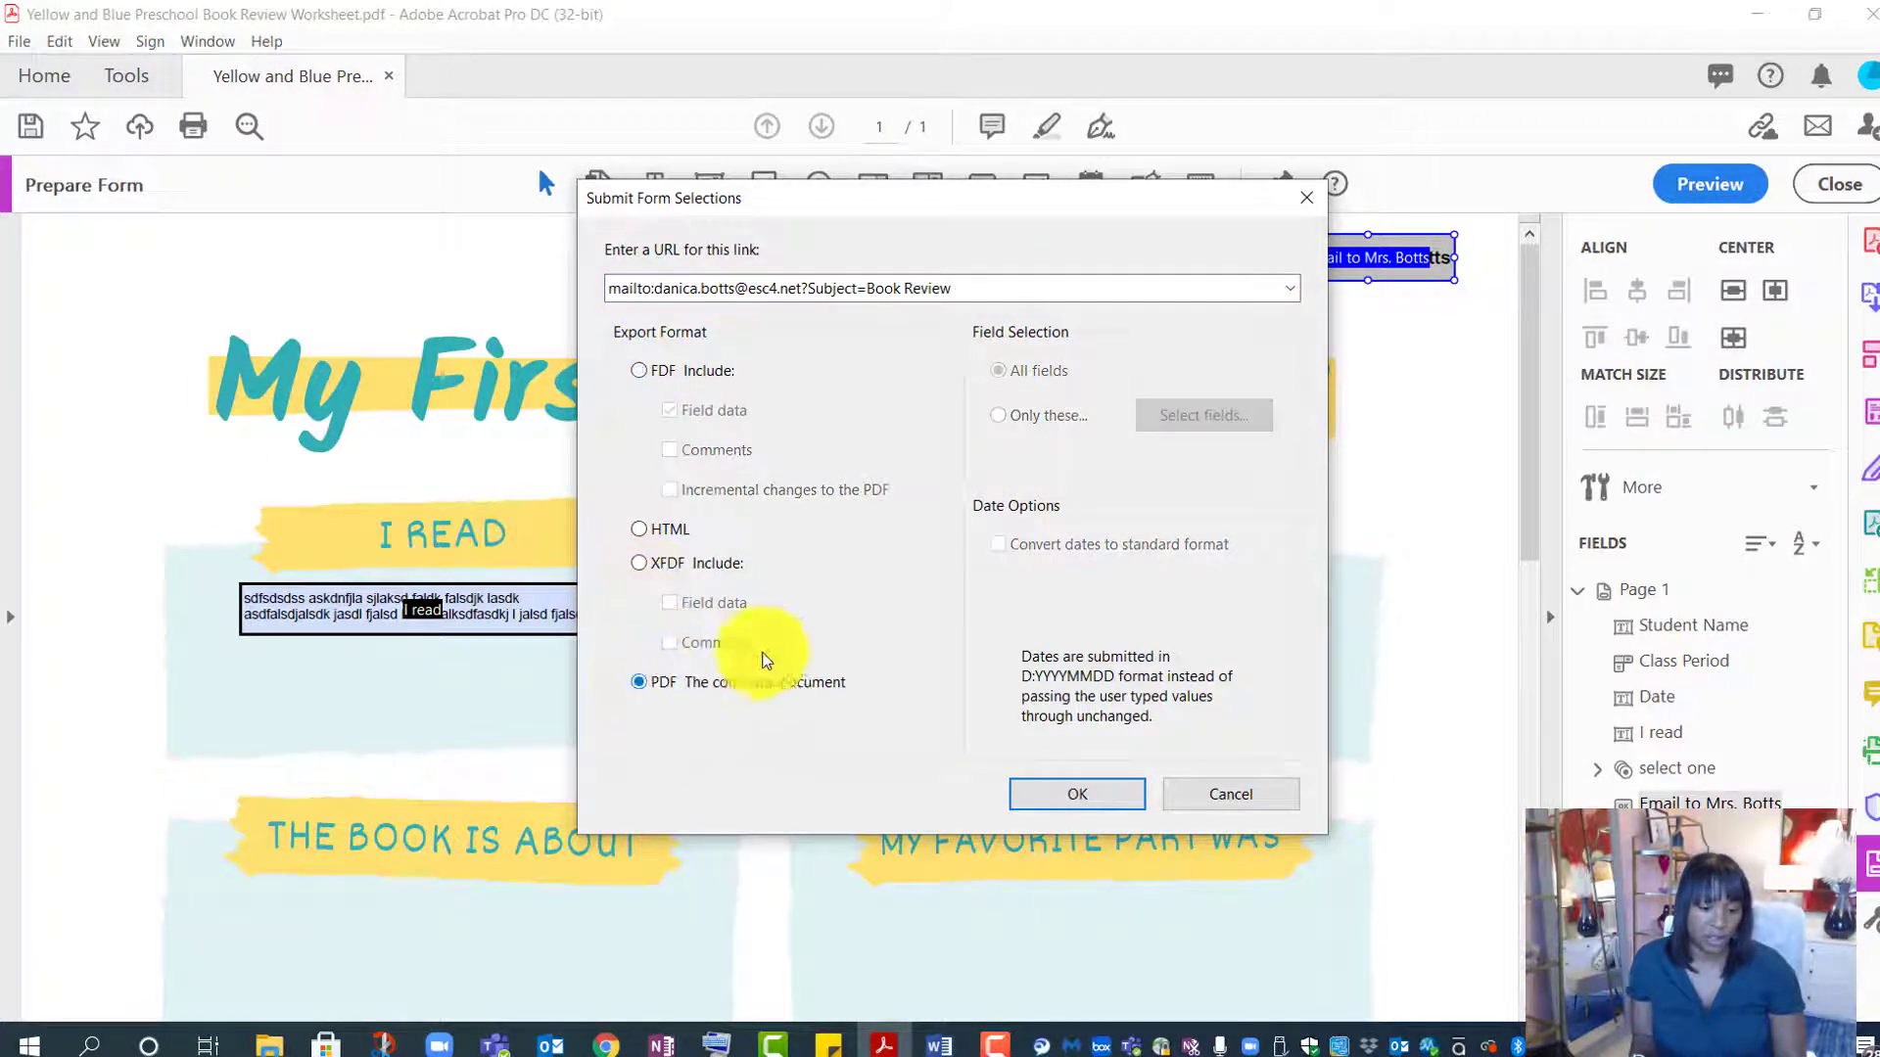
left_click(1126, 796)
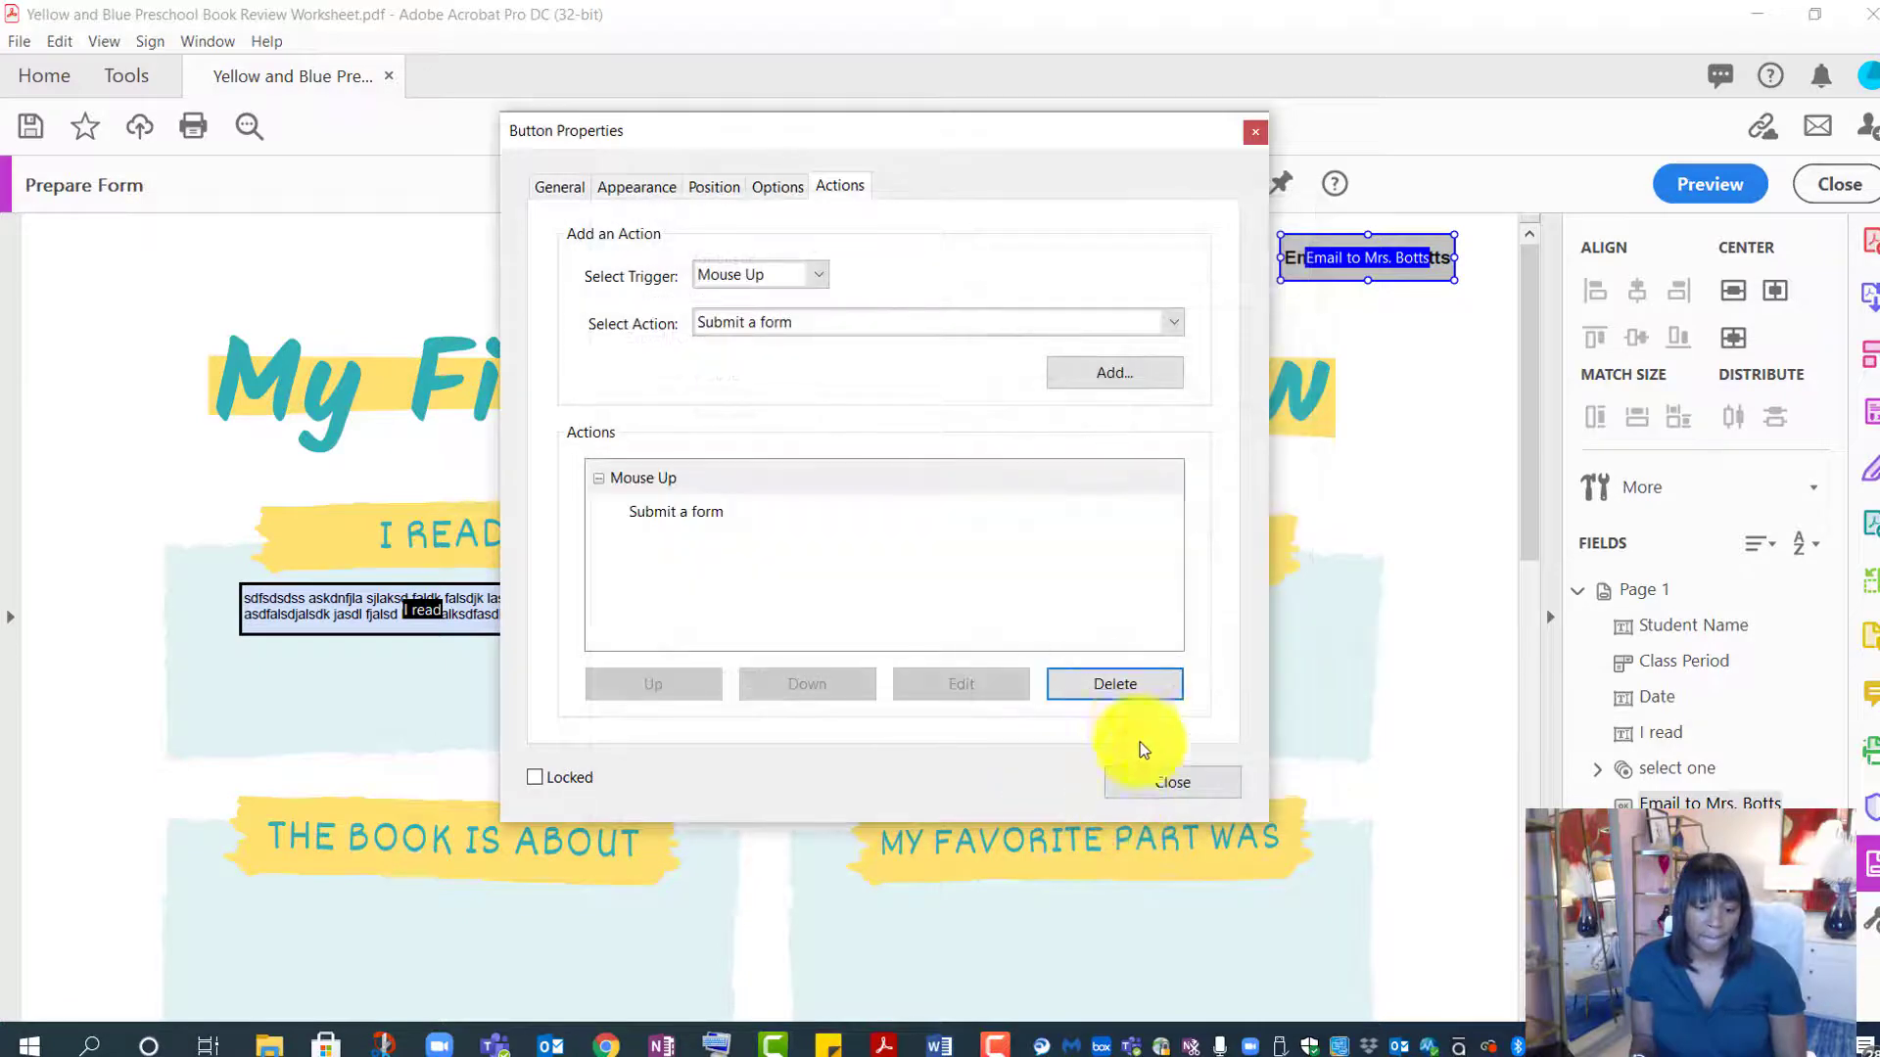
- Preview the form and test the email button, which opens a Book Review message with the PDF
left_click(1151, 787)
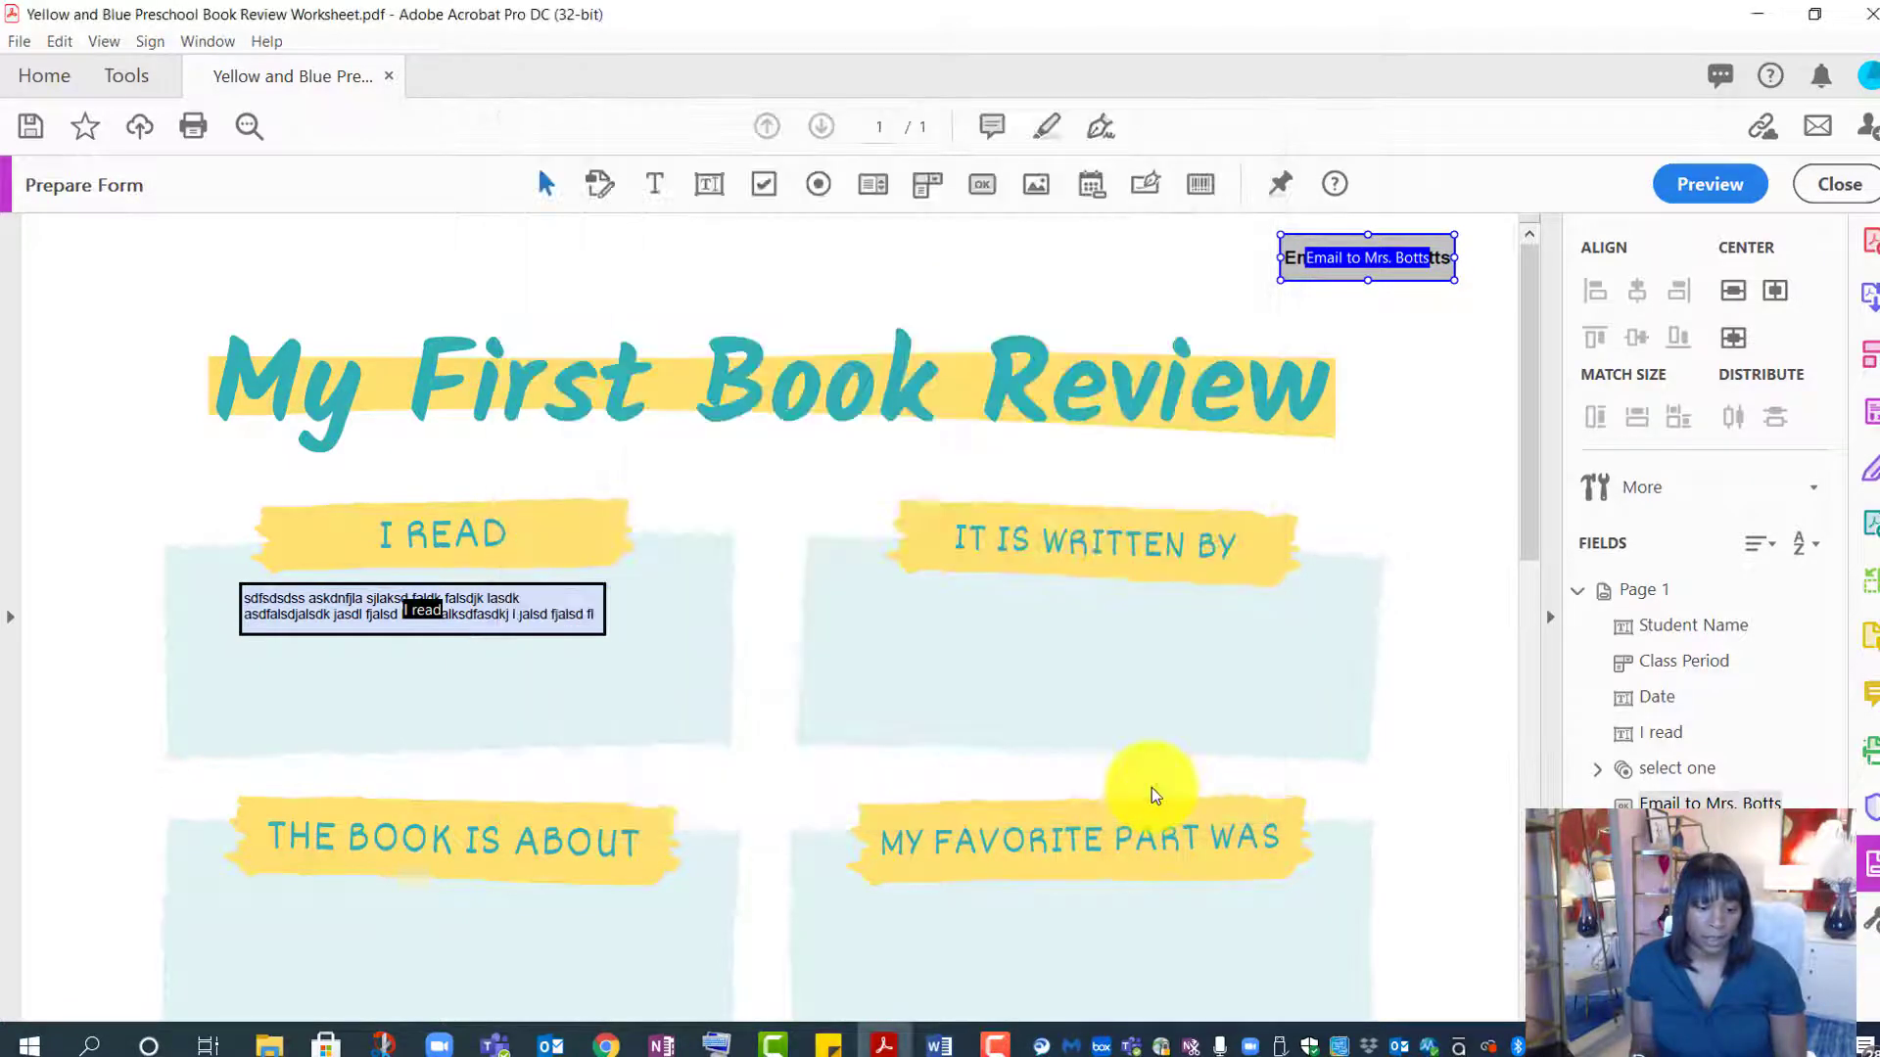
left_click(1429, 405)
left_click(1704, 184)
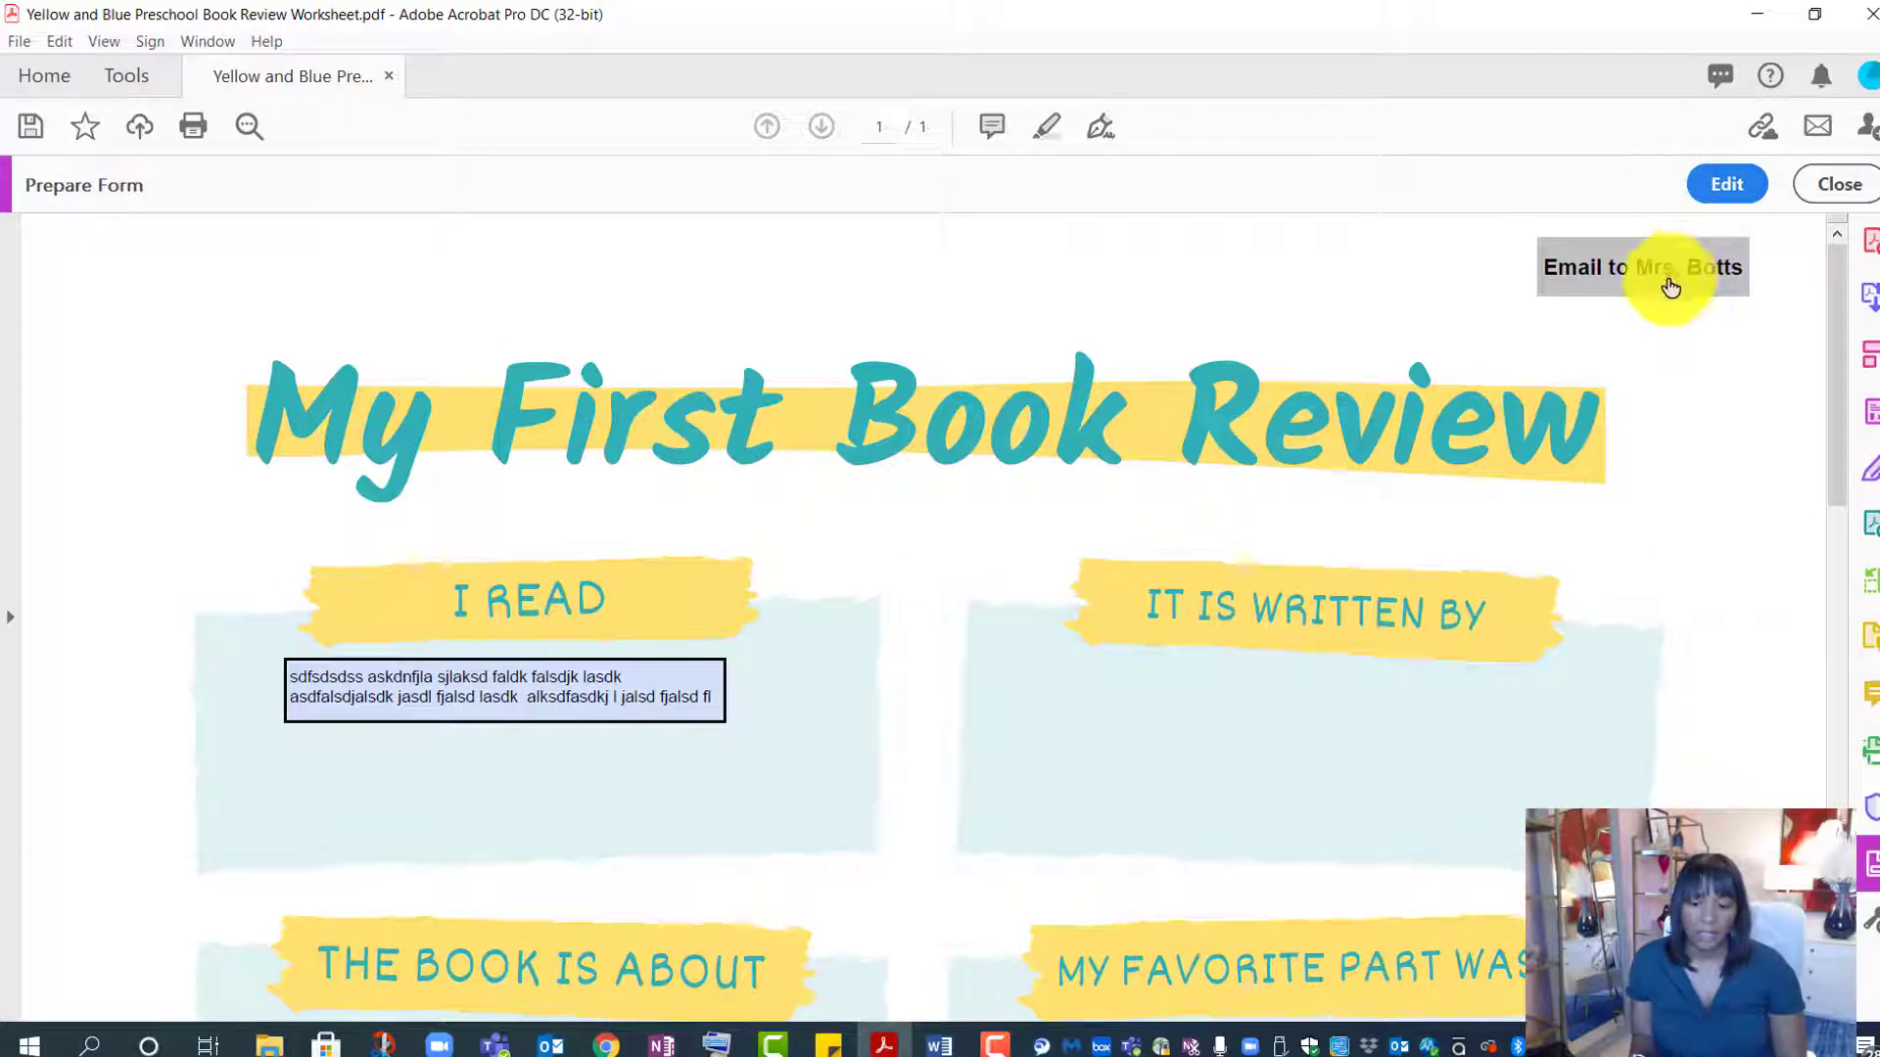
left_click(1669, 283)
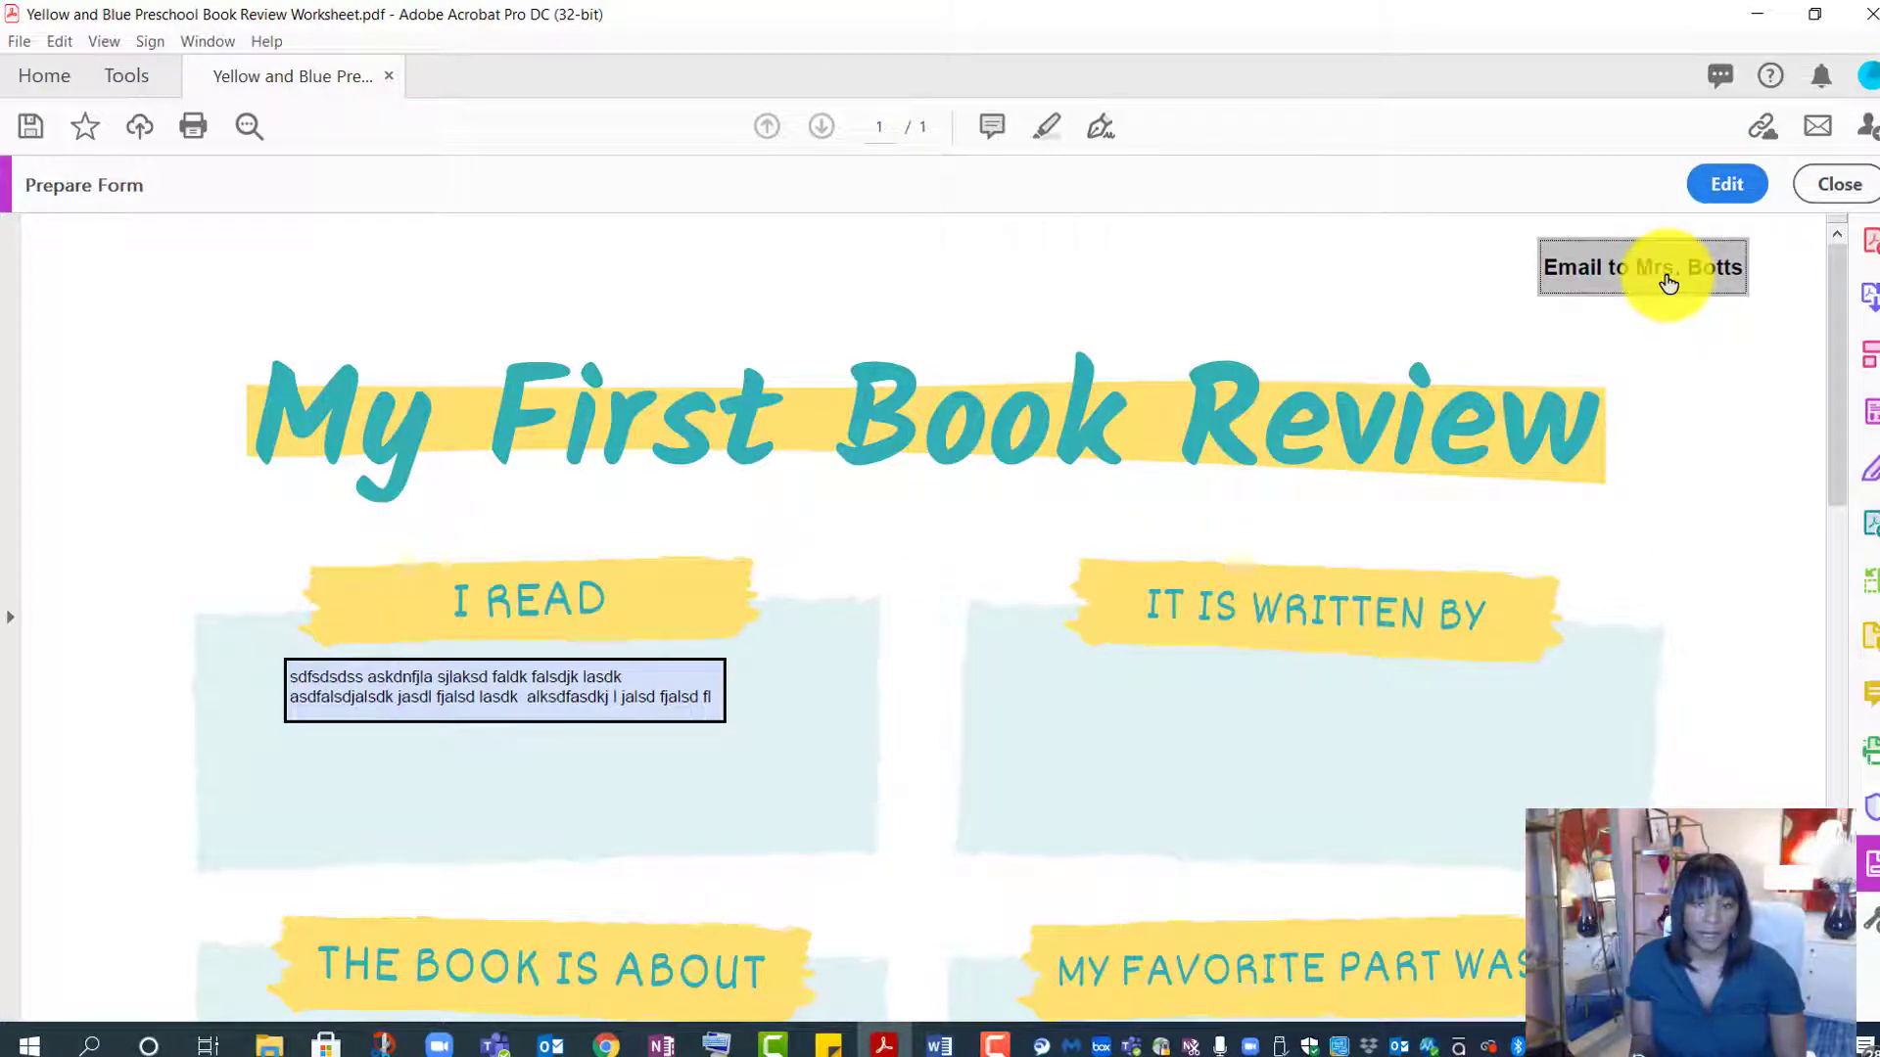
left_click(1666, 278)
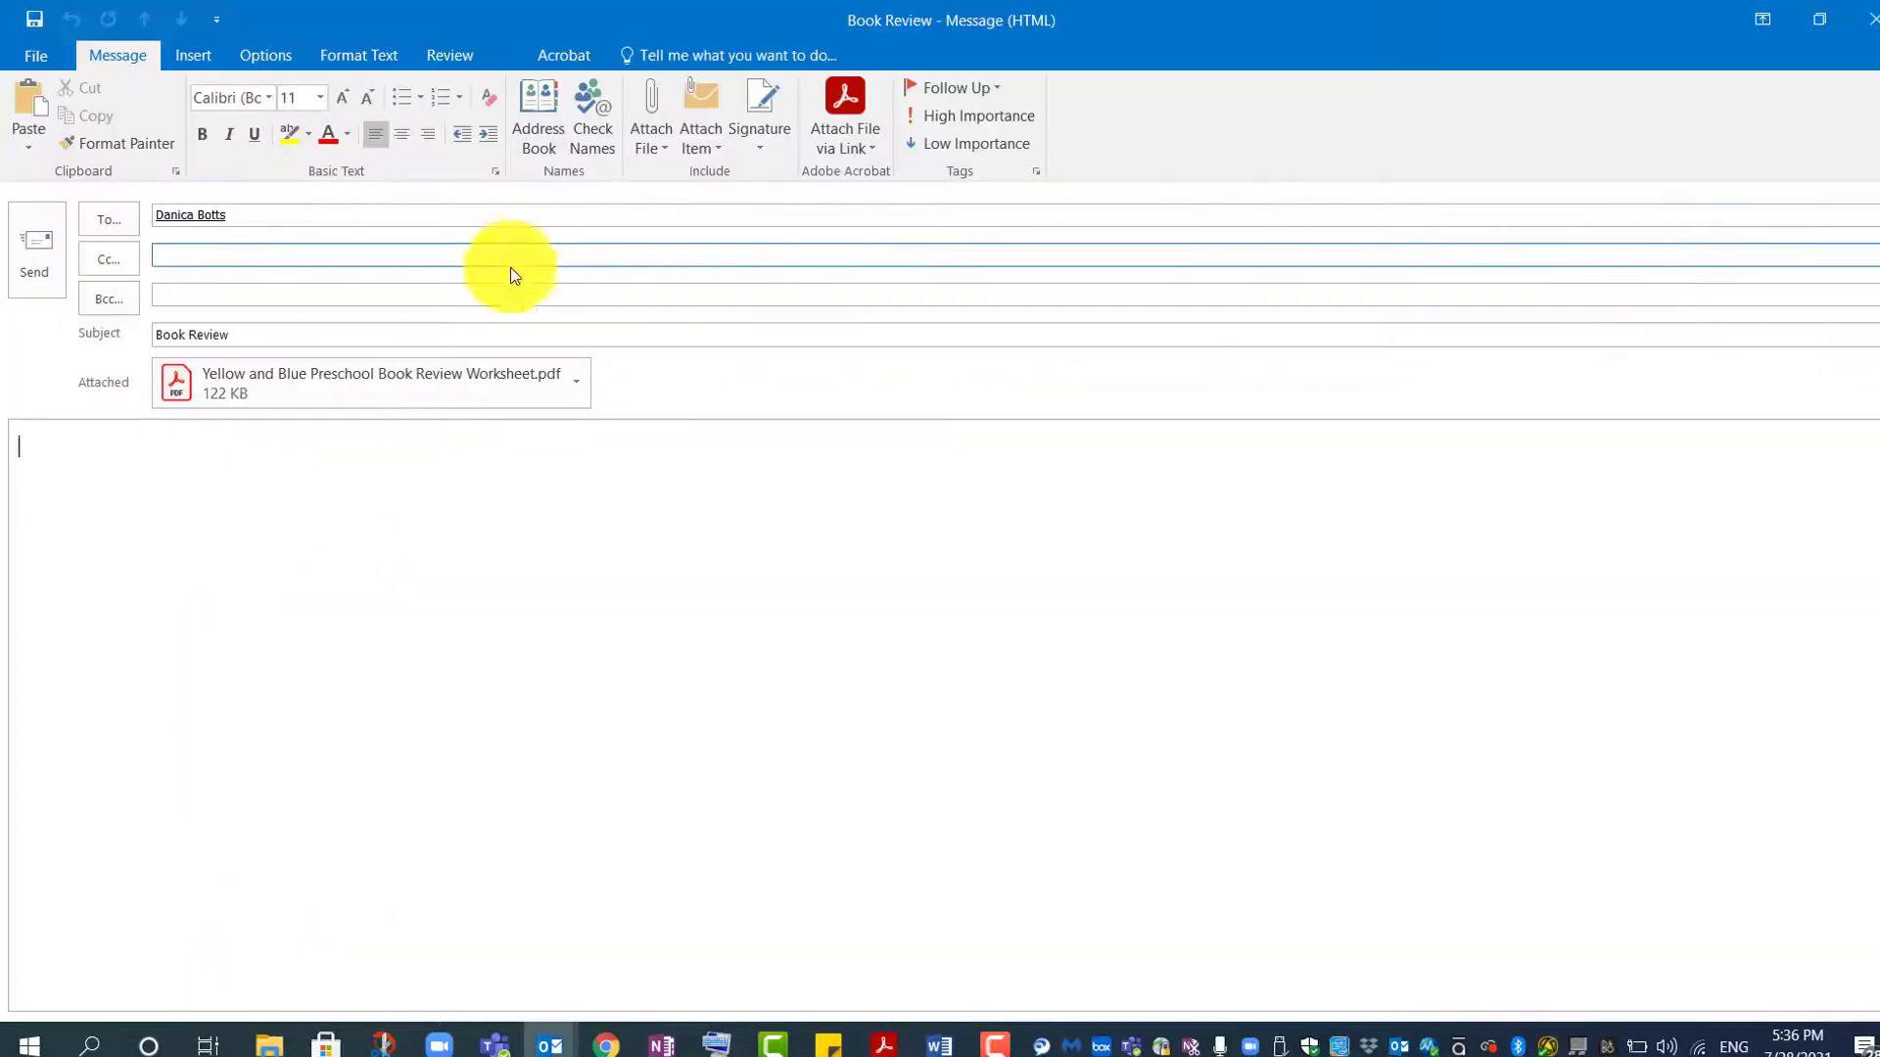
- Review the Book Review email's recipient, subject and body, then close the Outlook draft
left_click(211, 217)
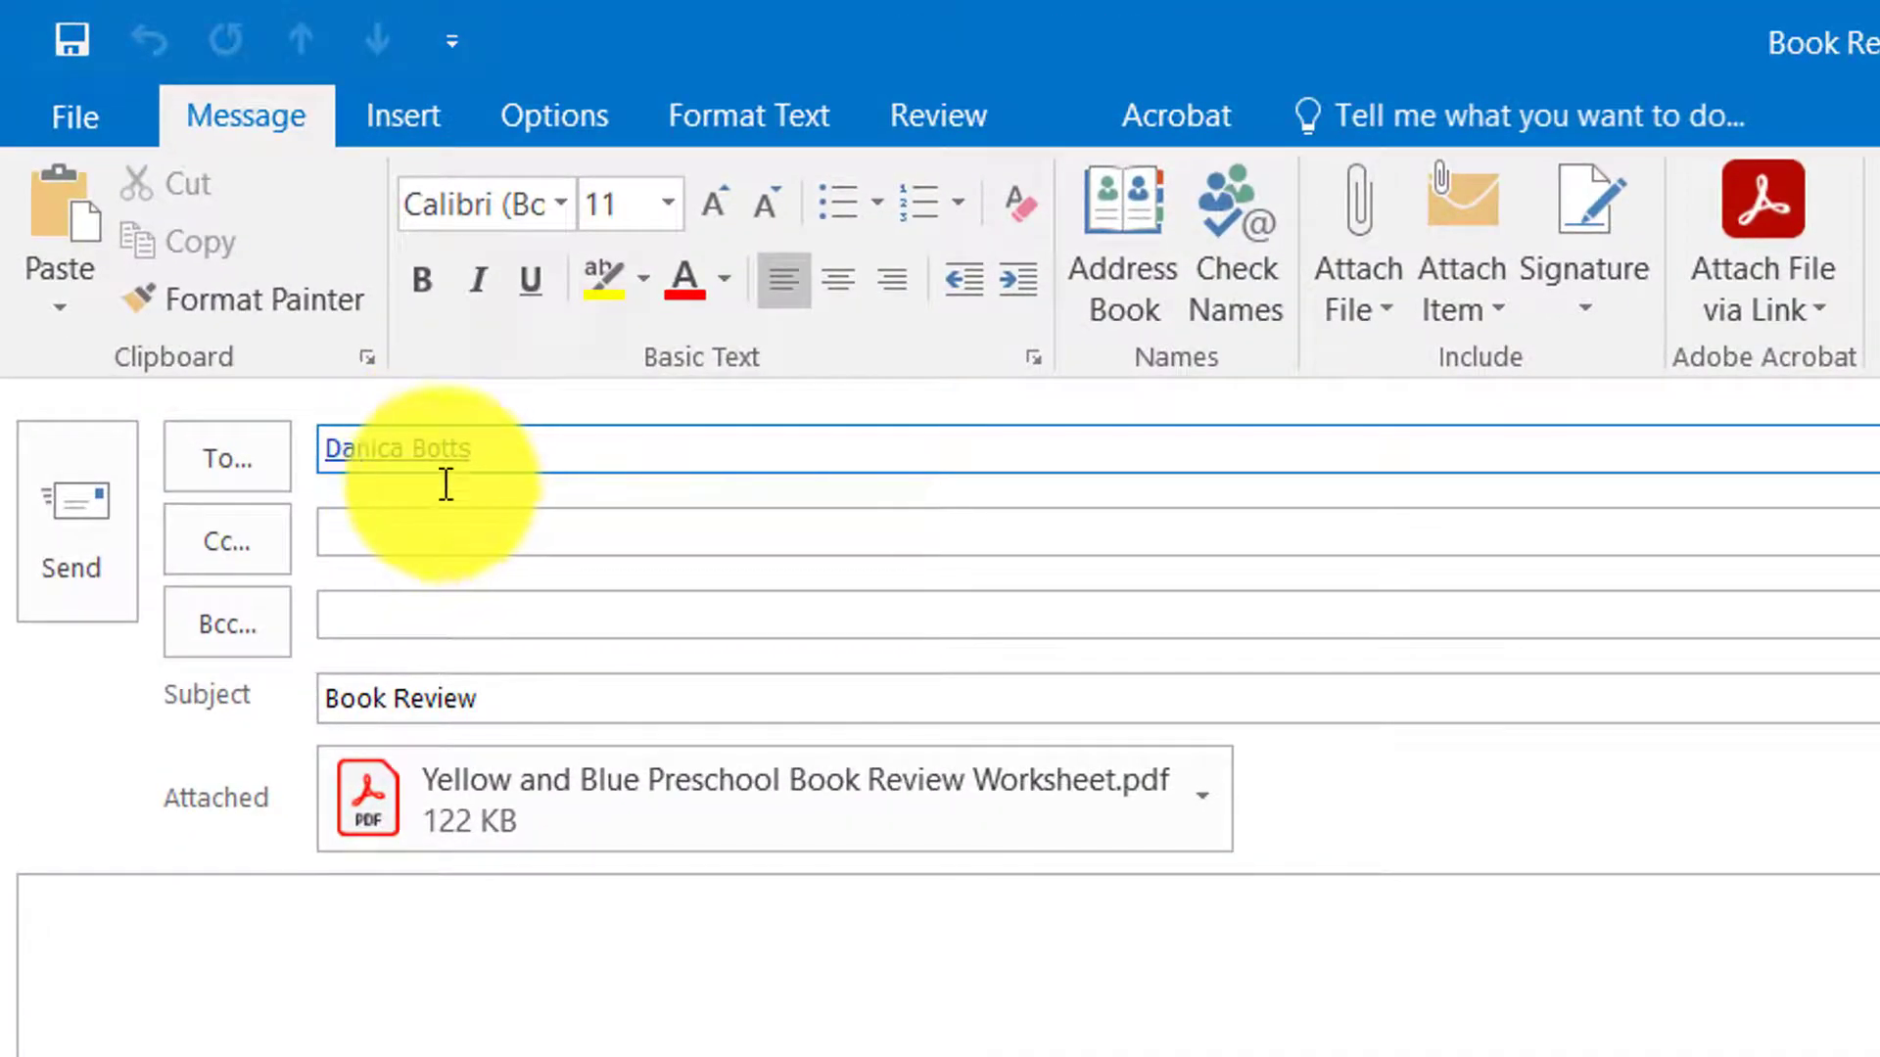
left_click(470, 703)
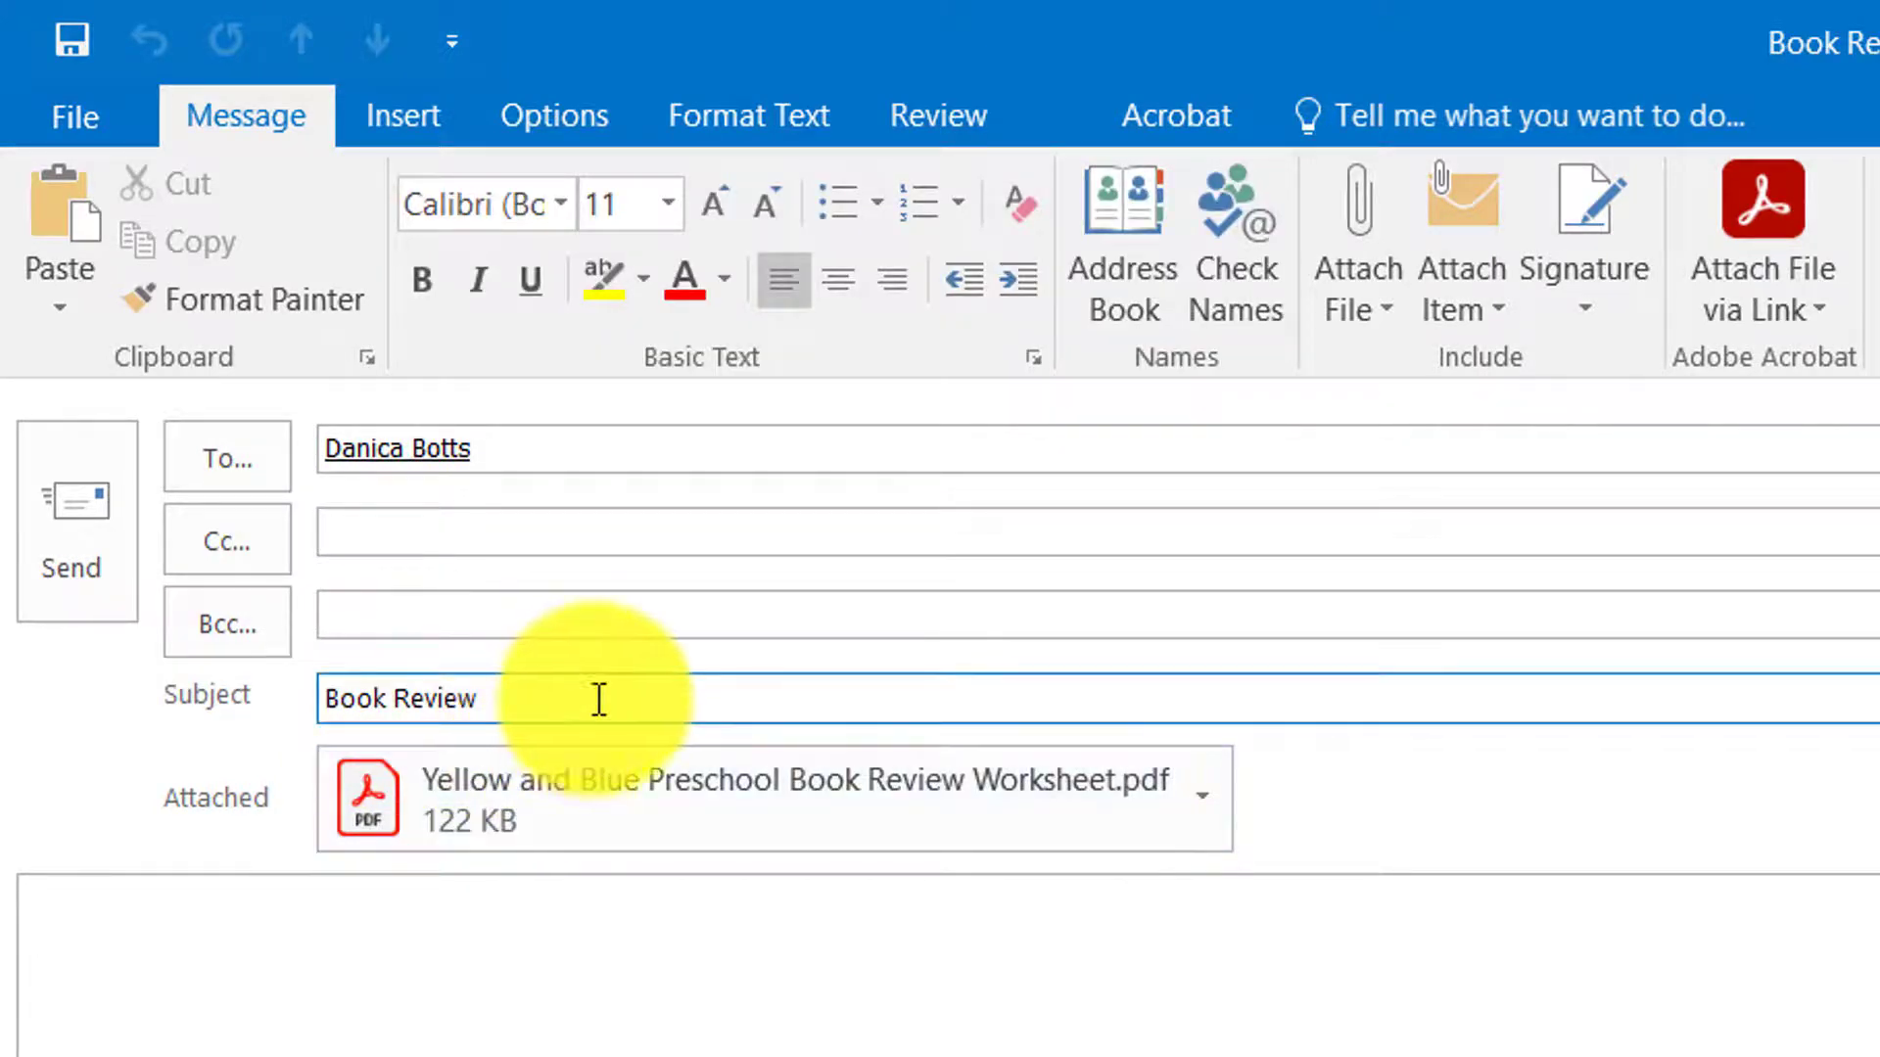
key("Tab")
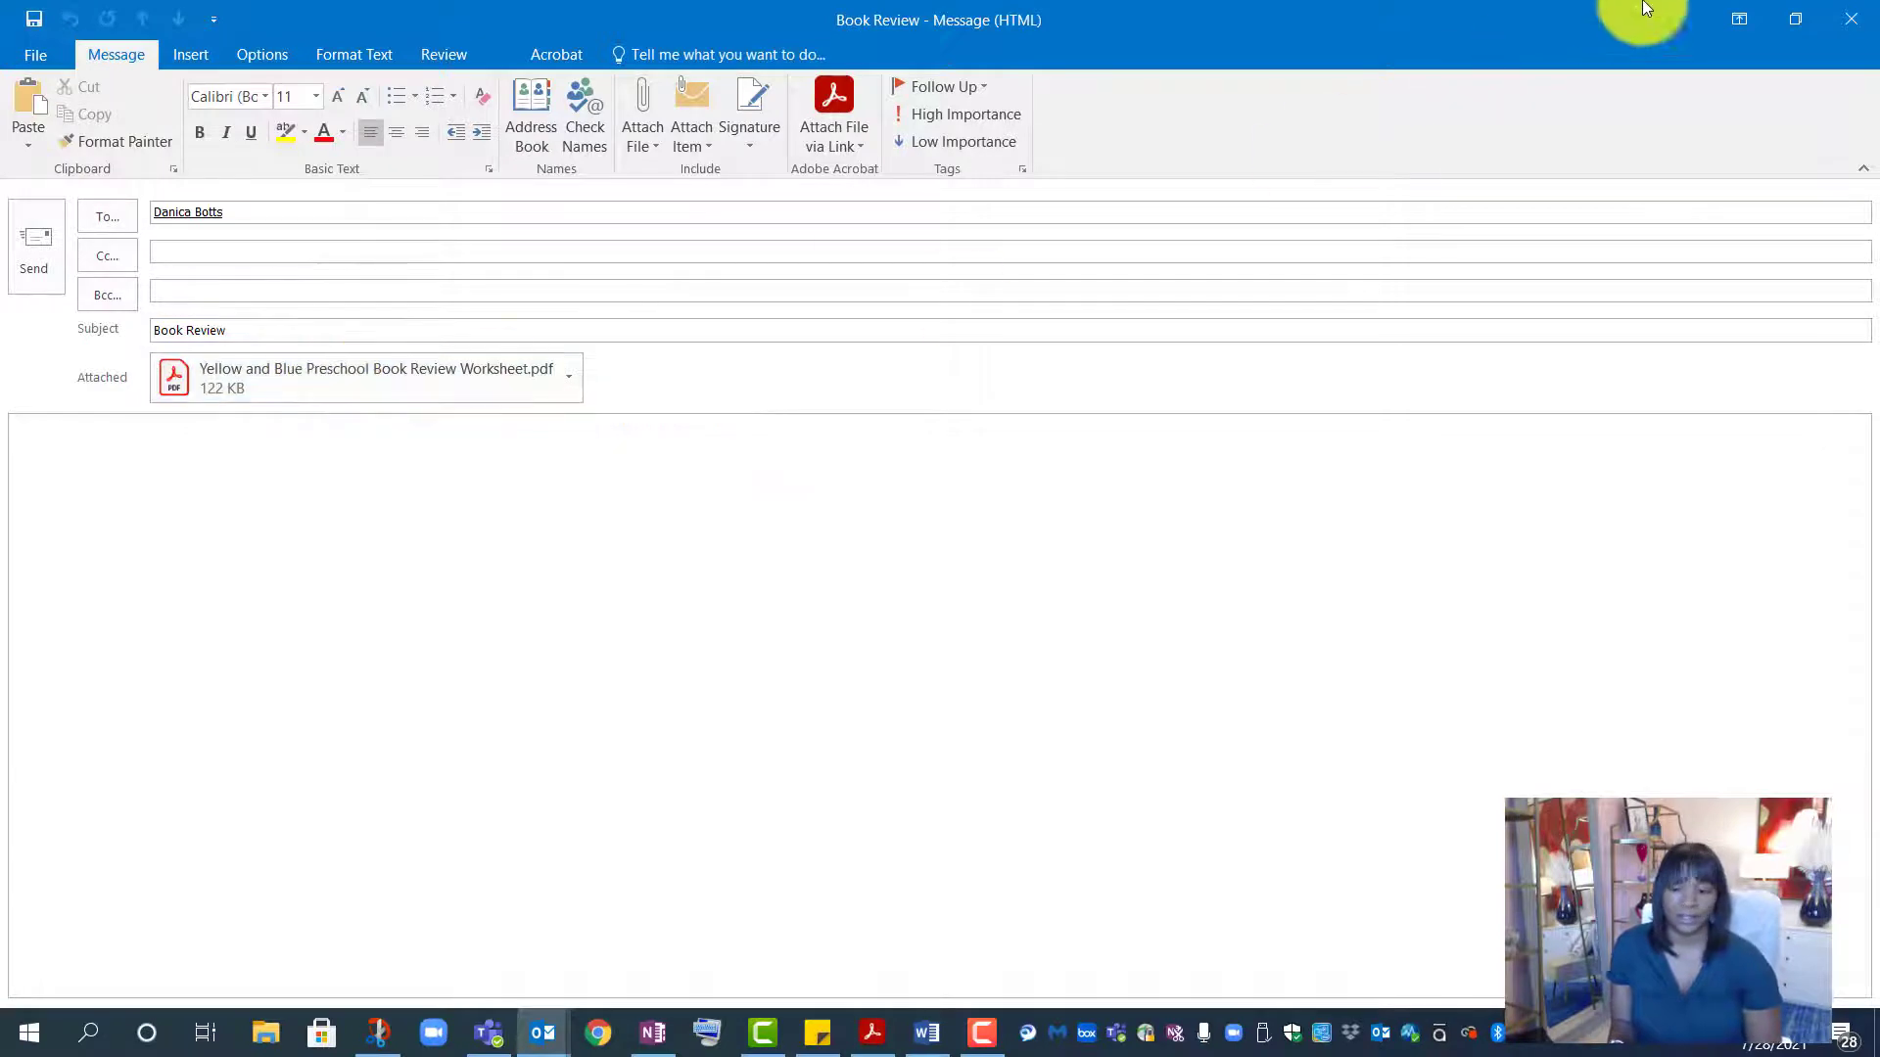
left_click(1860, 19)
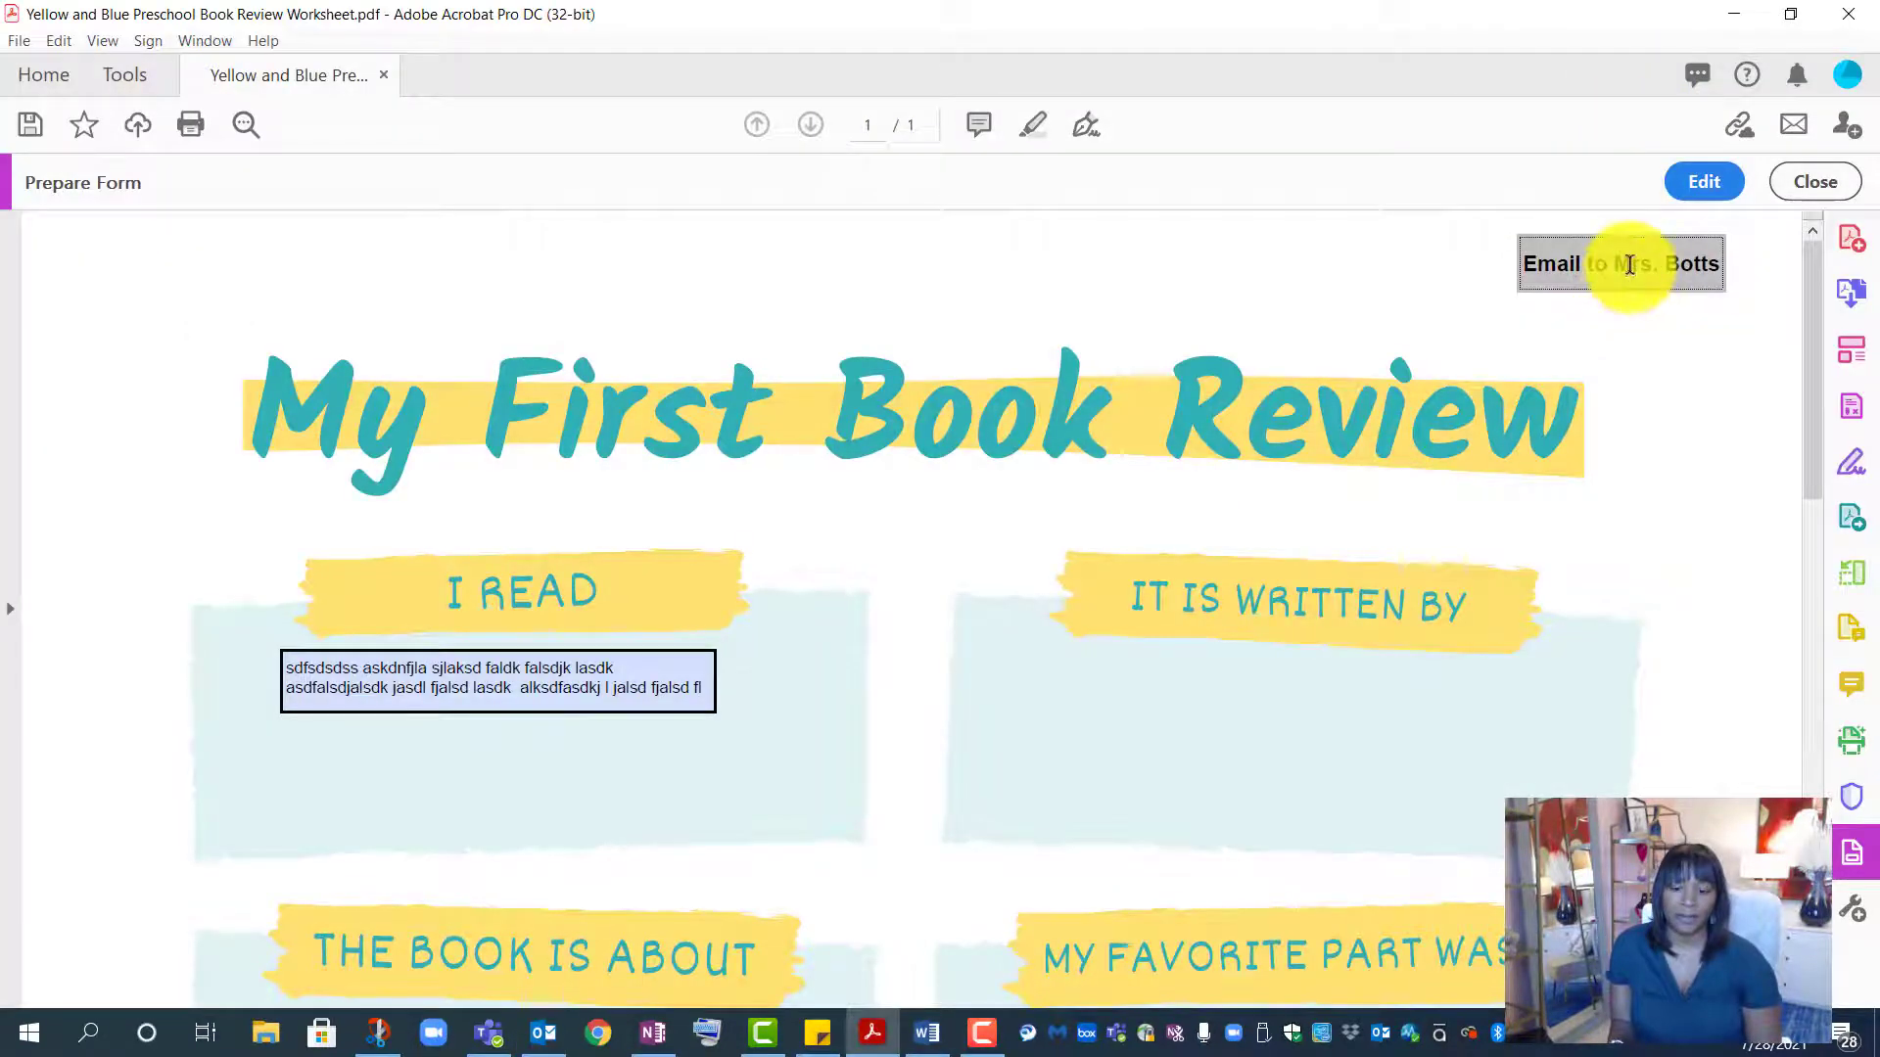
- Back in Edit mode, confirm the Email button's Submit a form action and leave it unchanged
left_click(1706, 178)
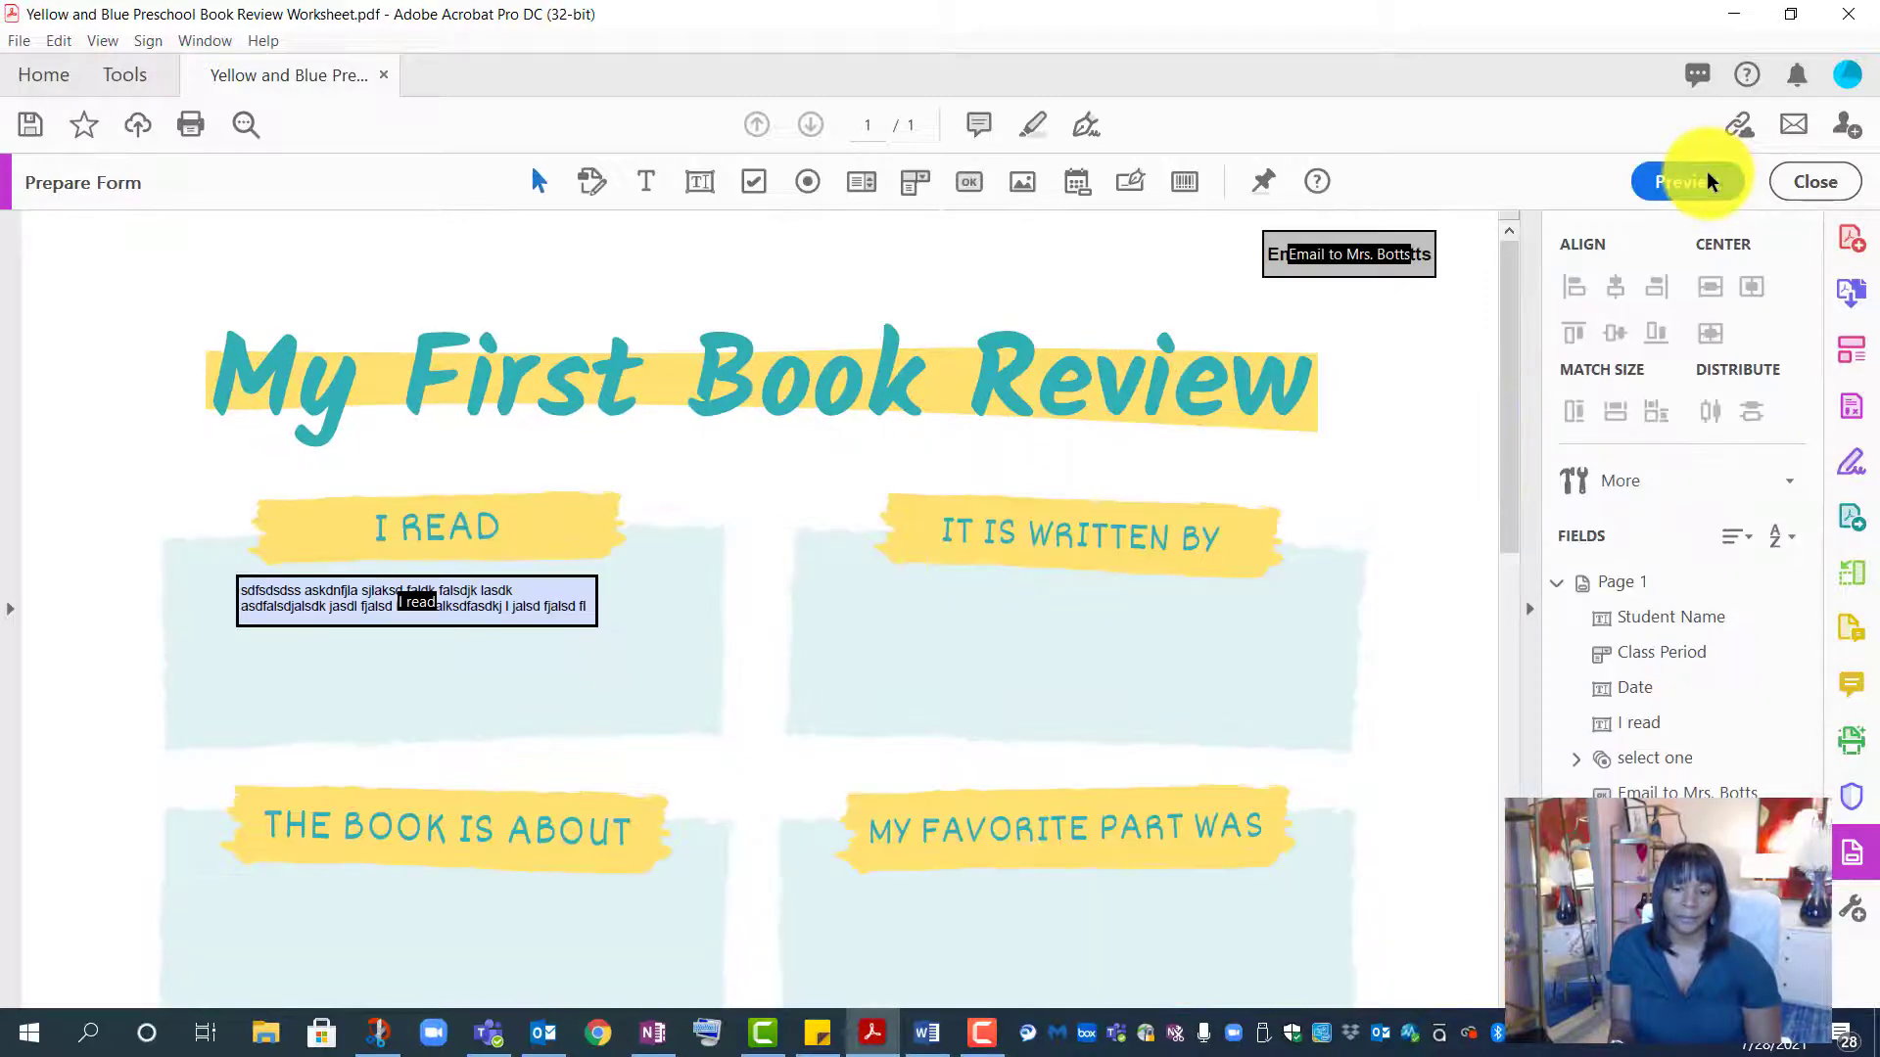
left_click(1400, 258)
right_click(1396, 262)
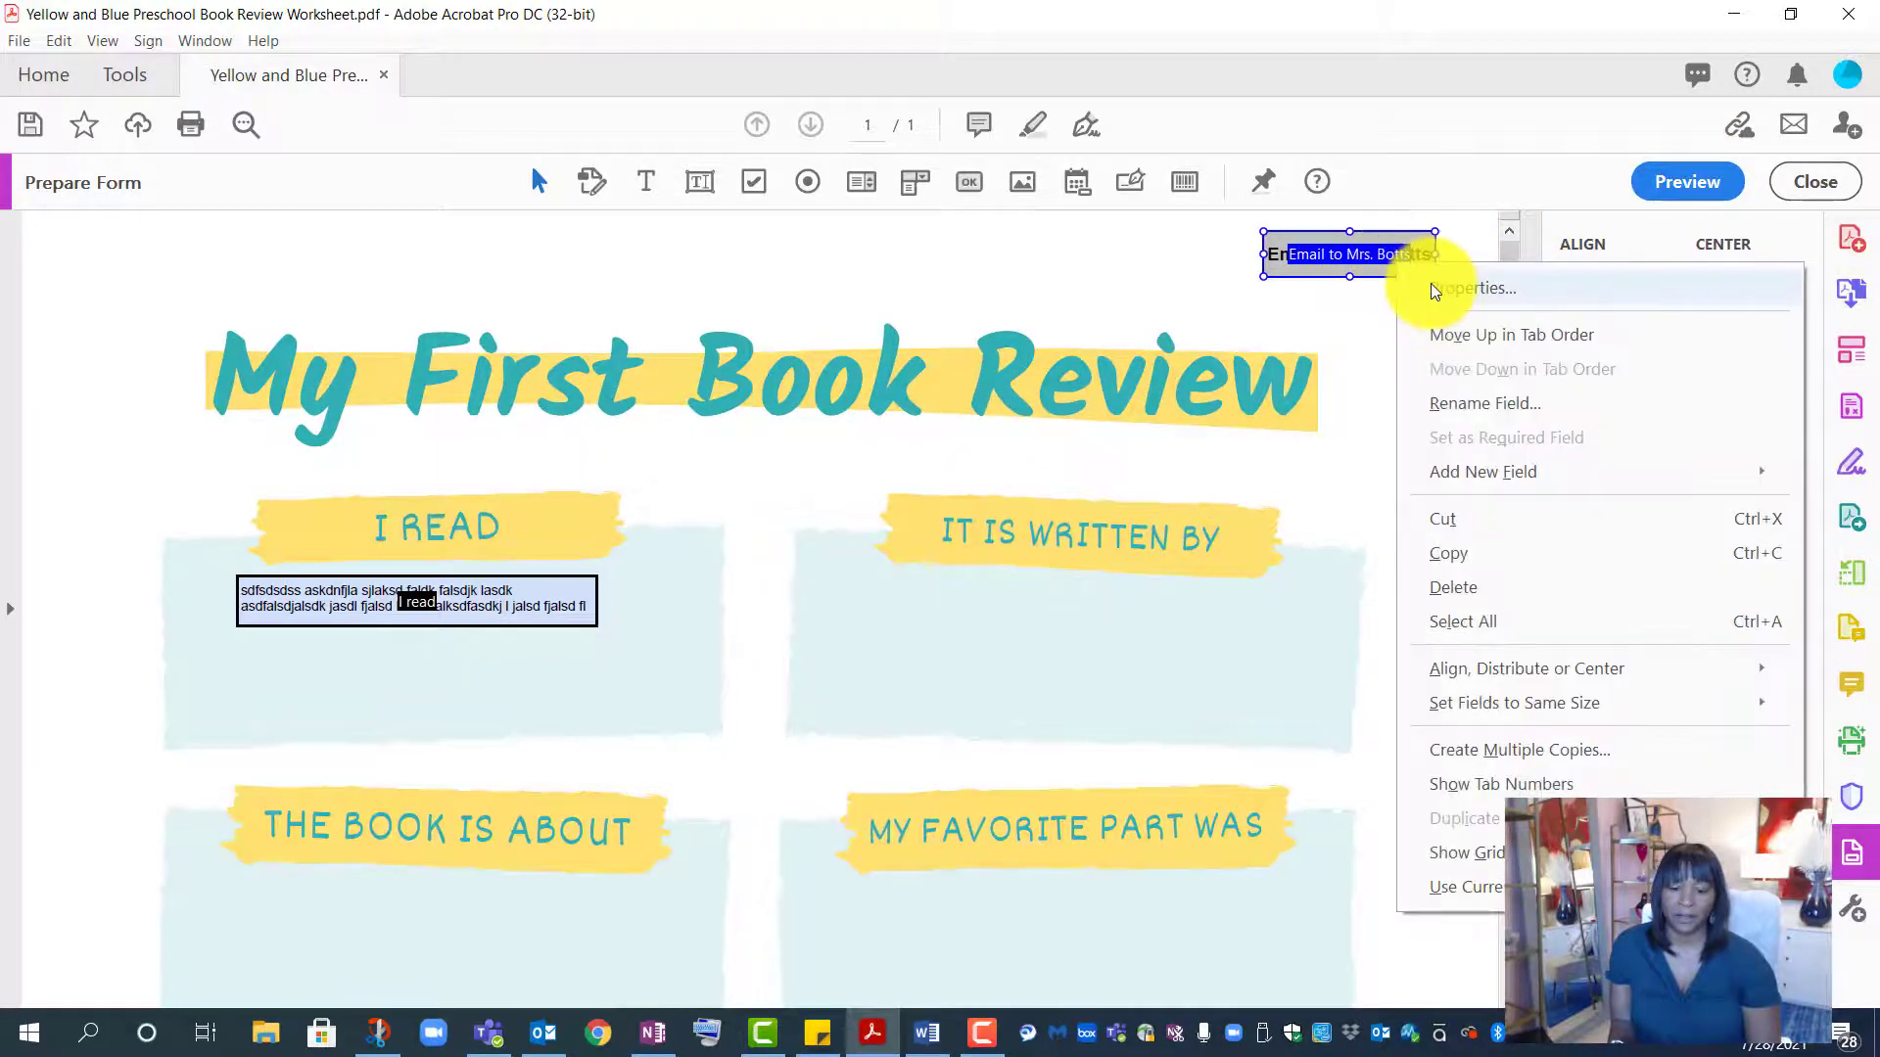
left_click(1430, 284)
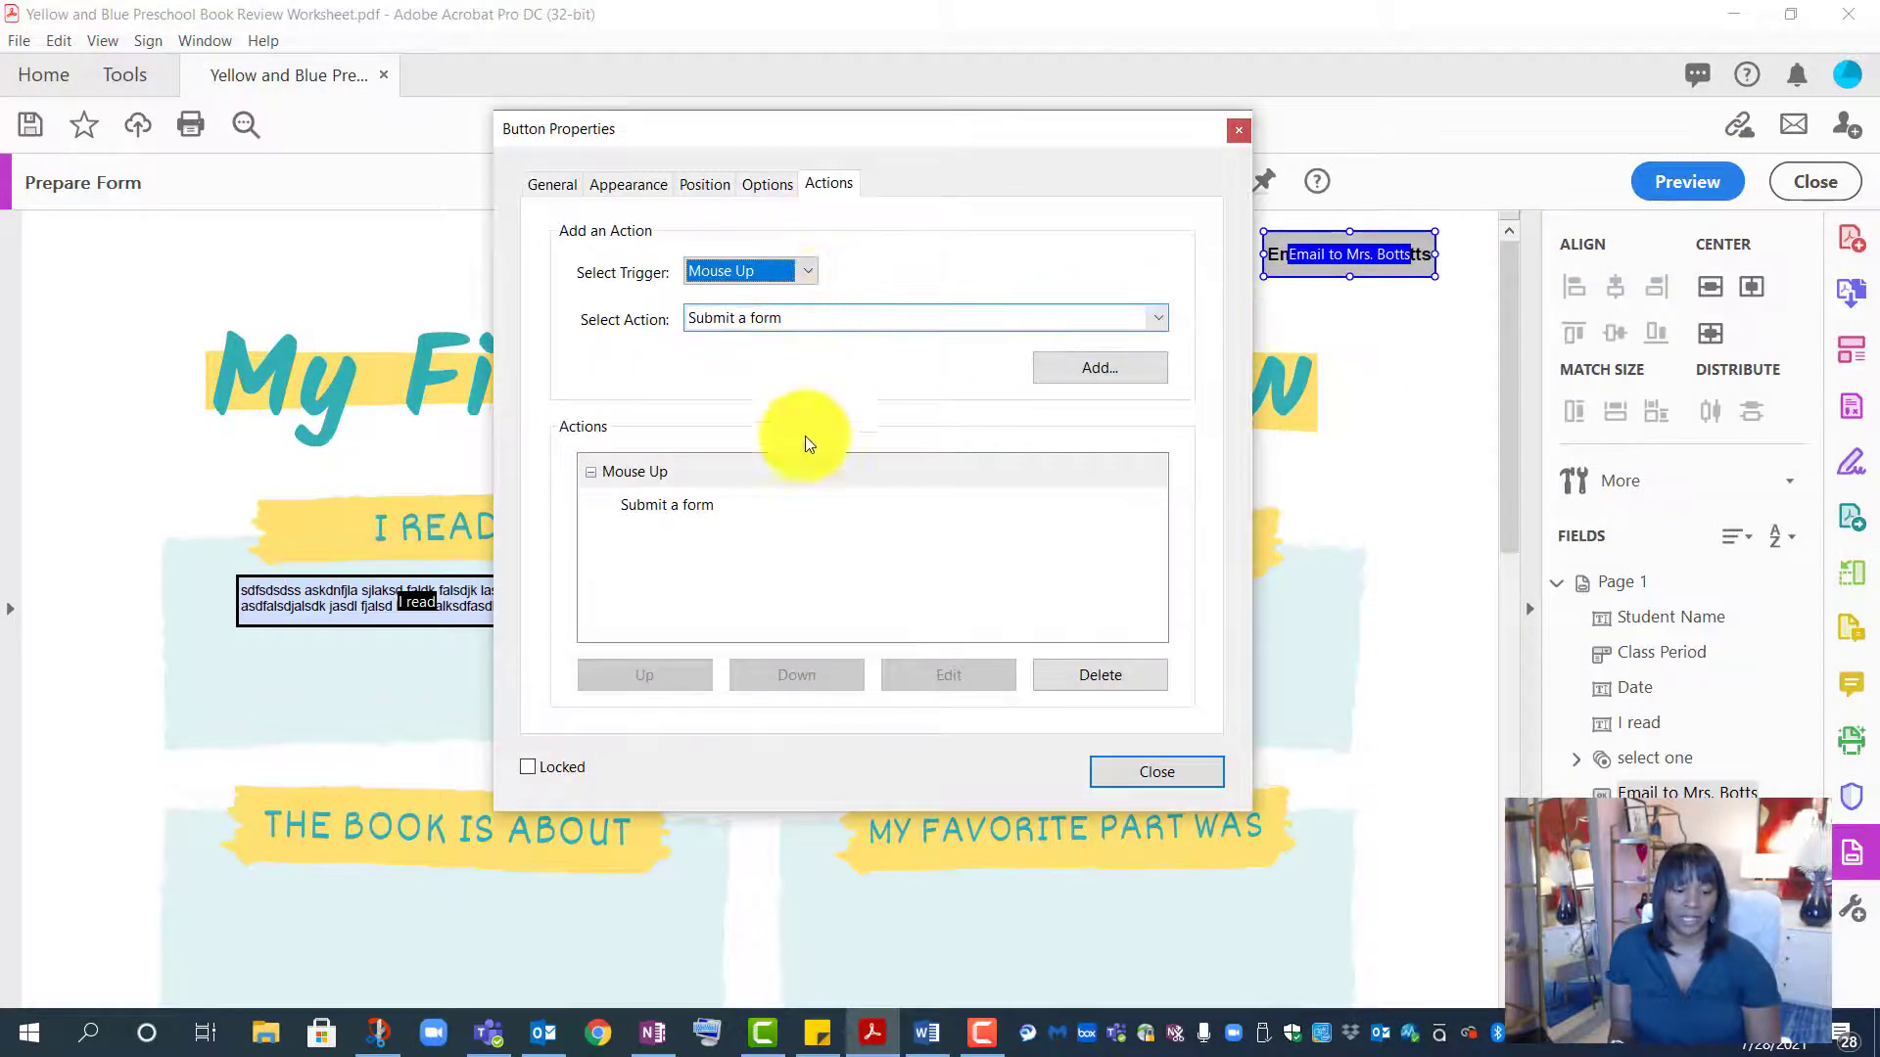
left_click(750, 507)
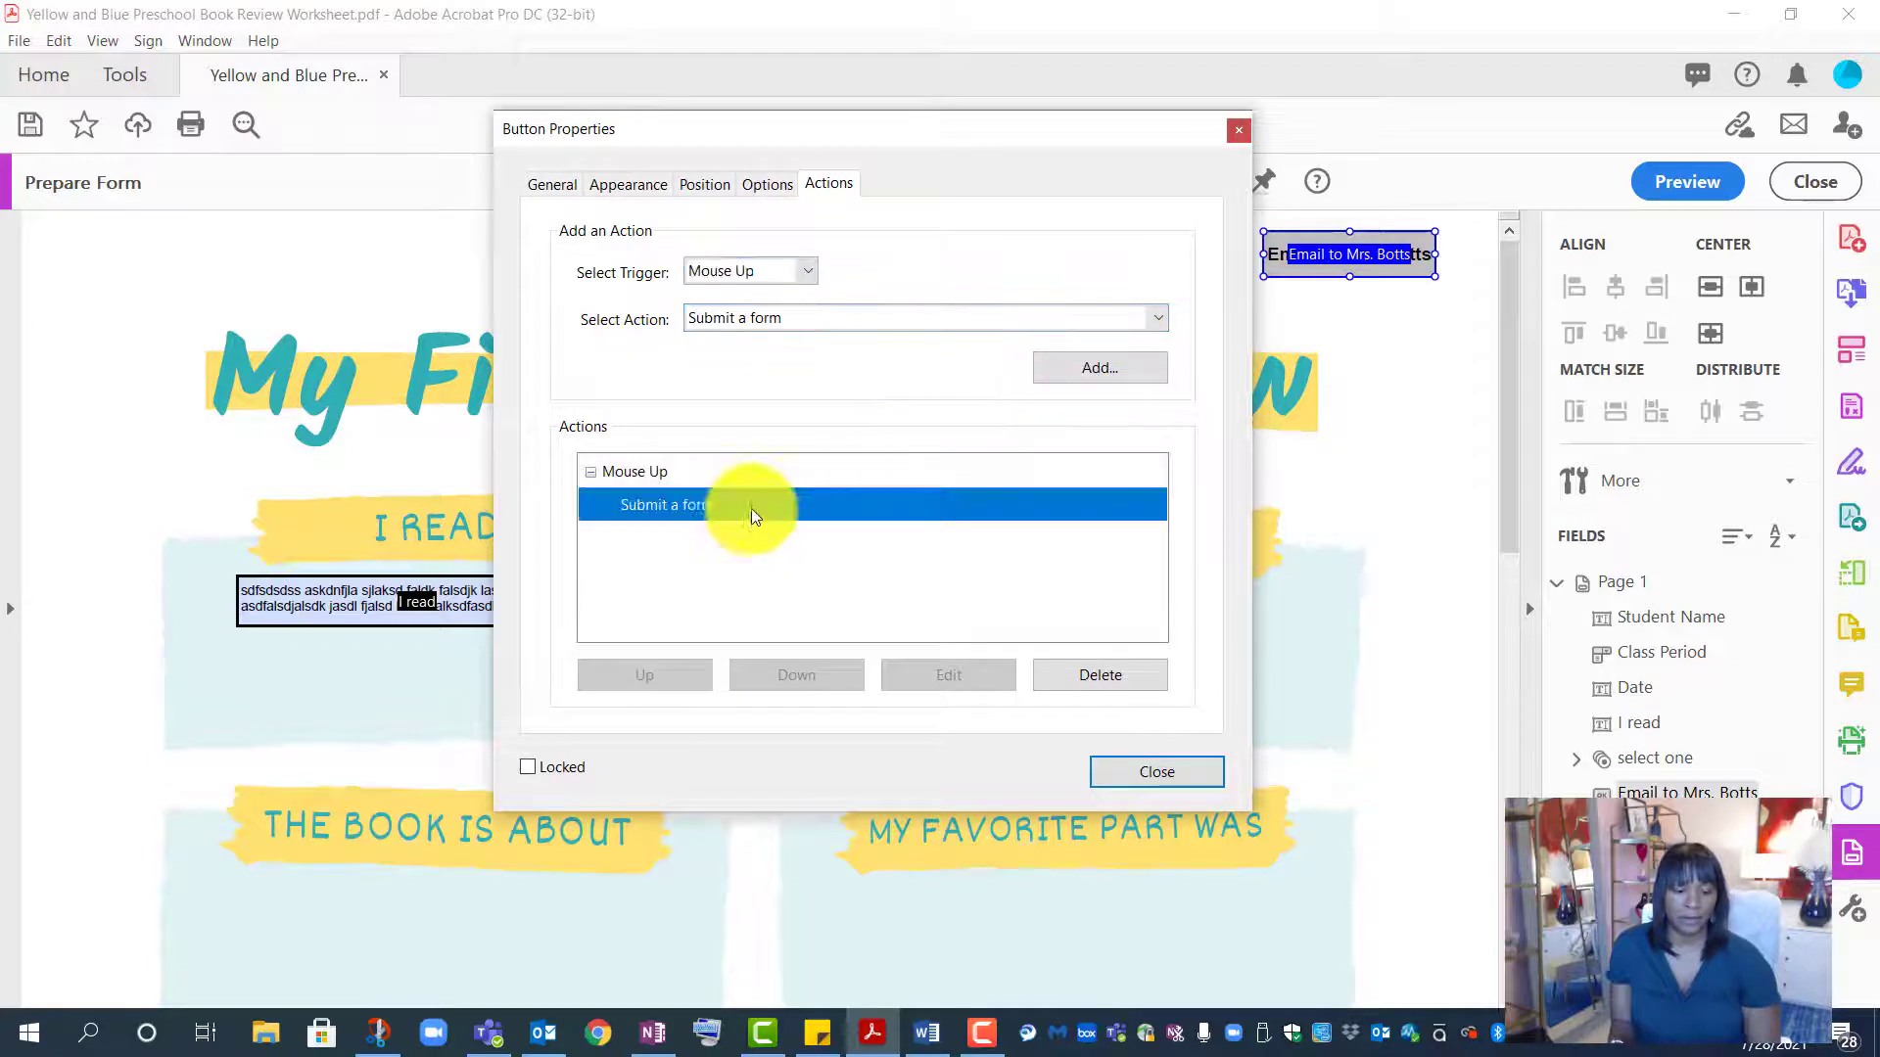
left_click(942, 674)
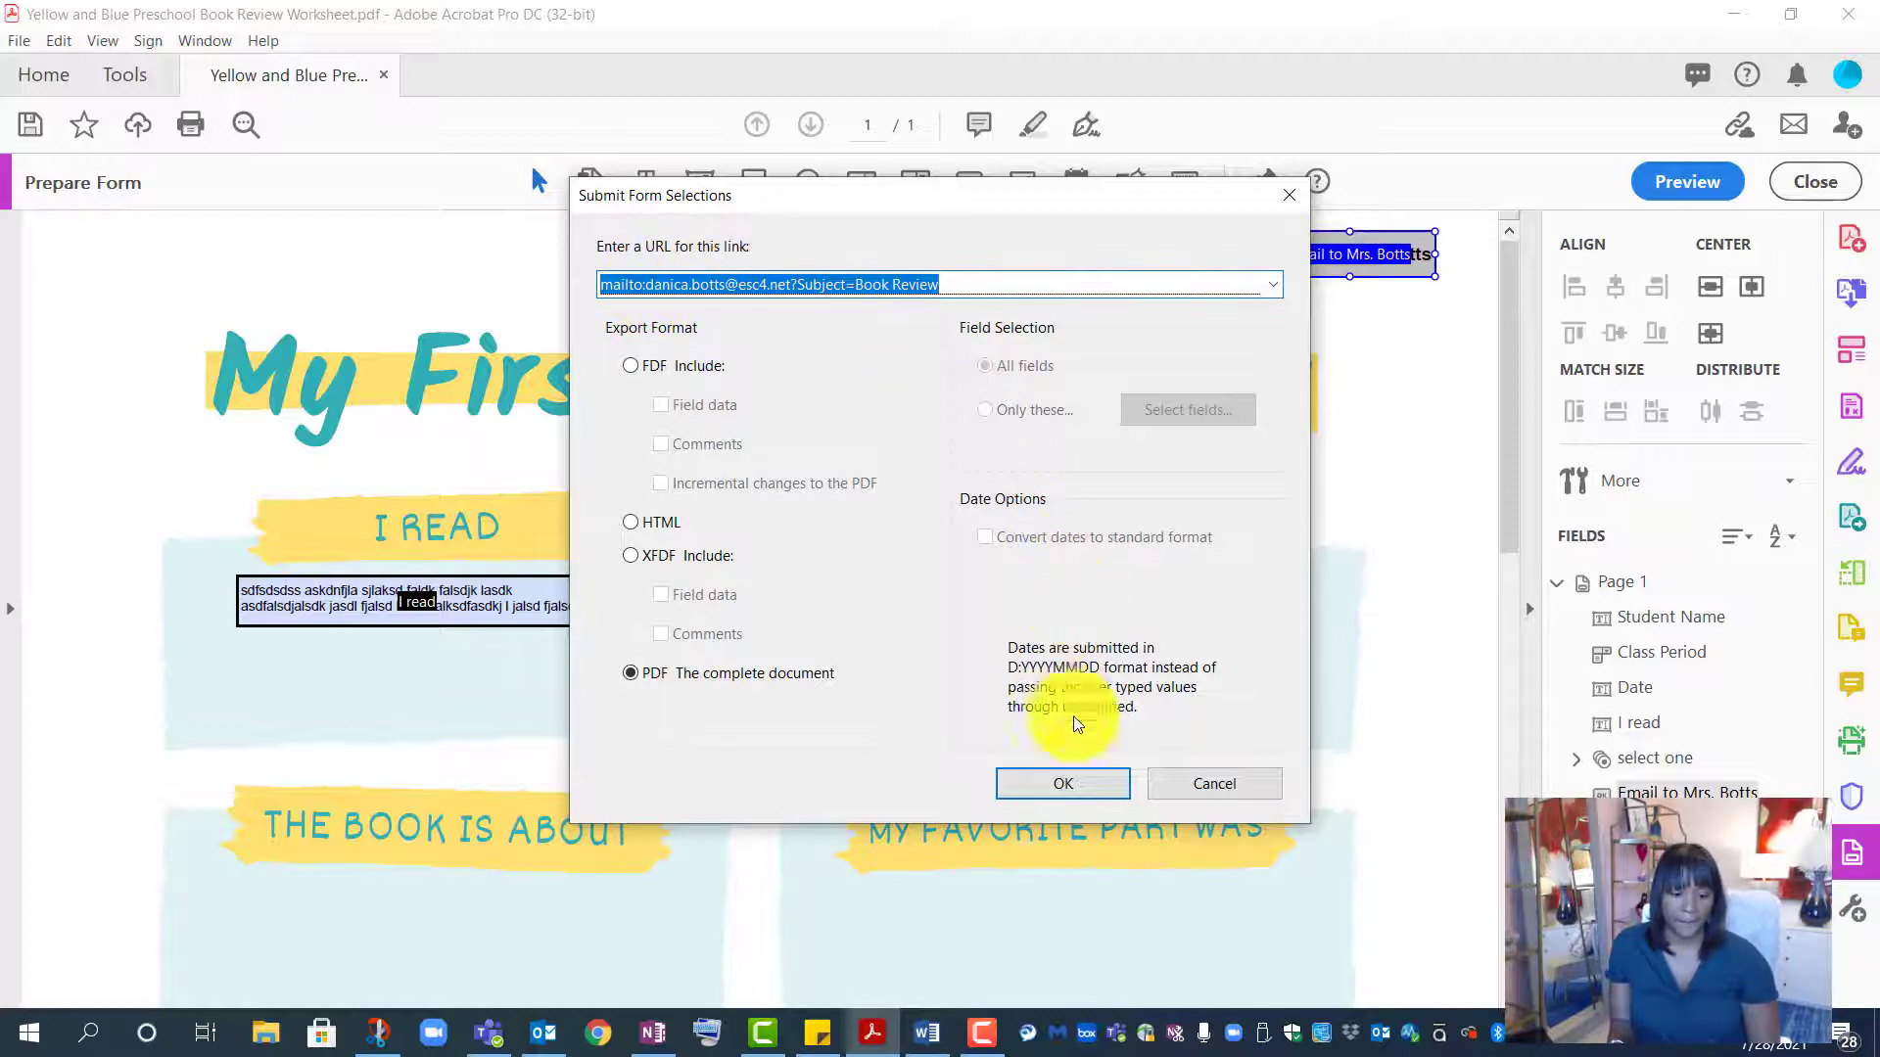
left_click(1087, 781)
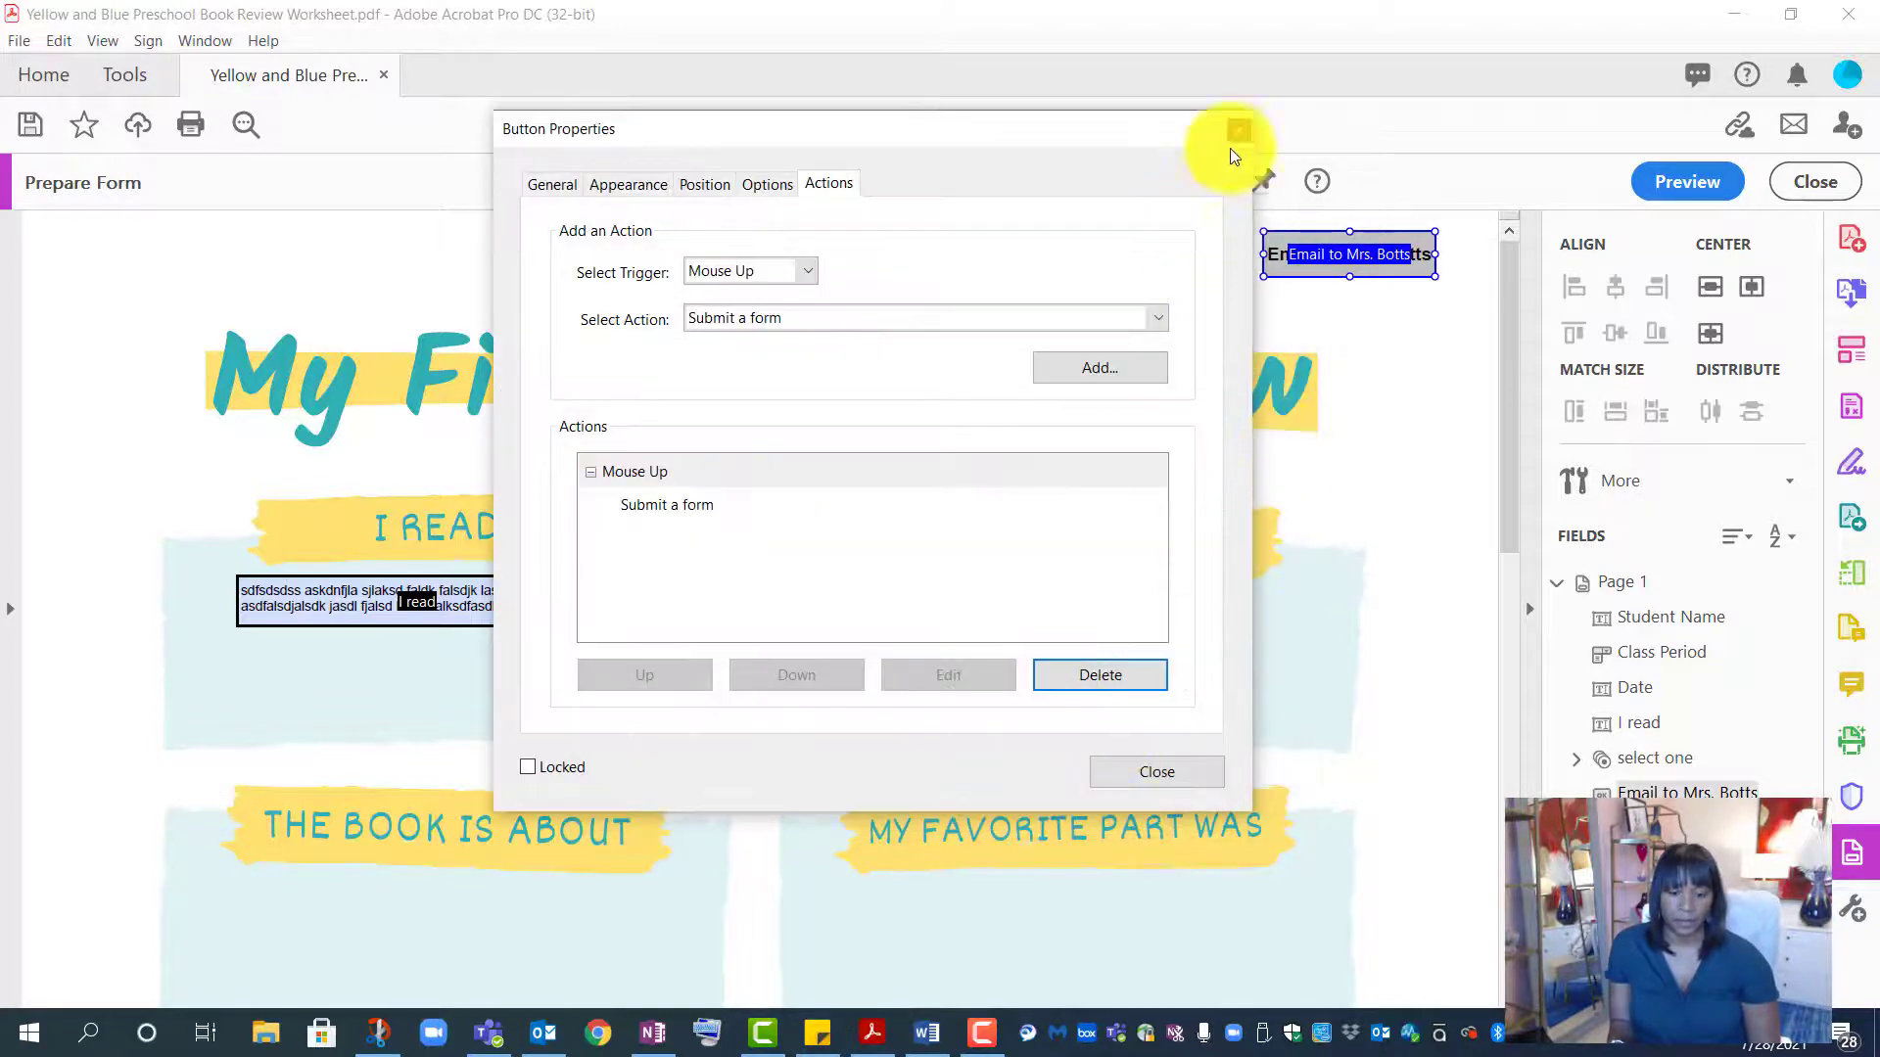
left_click(1236, 128)
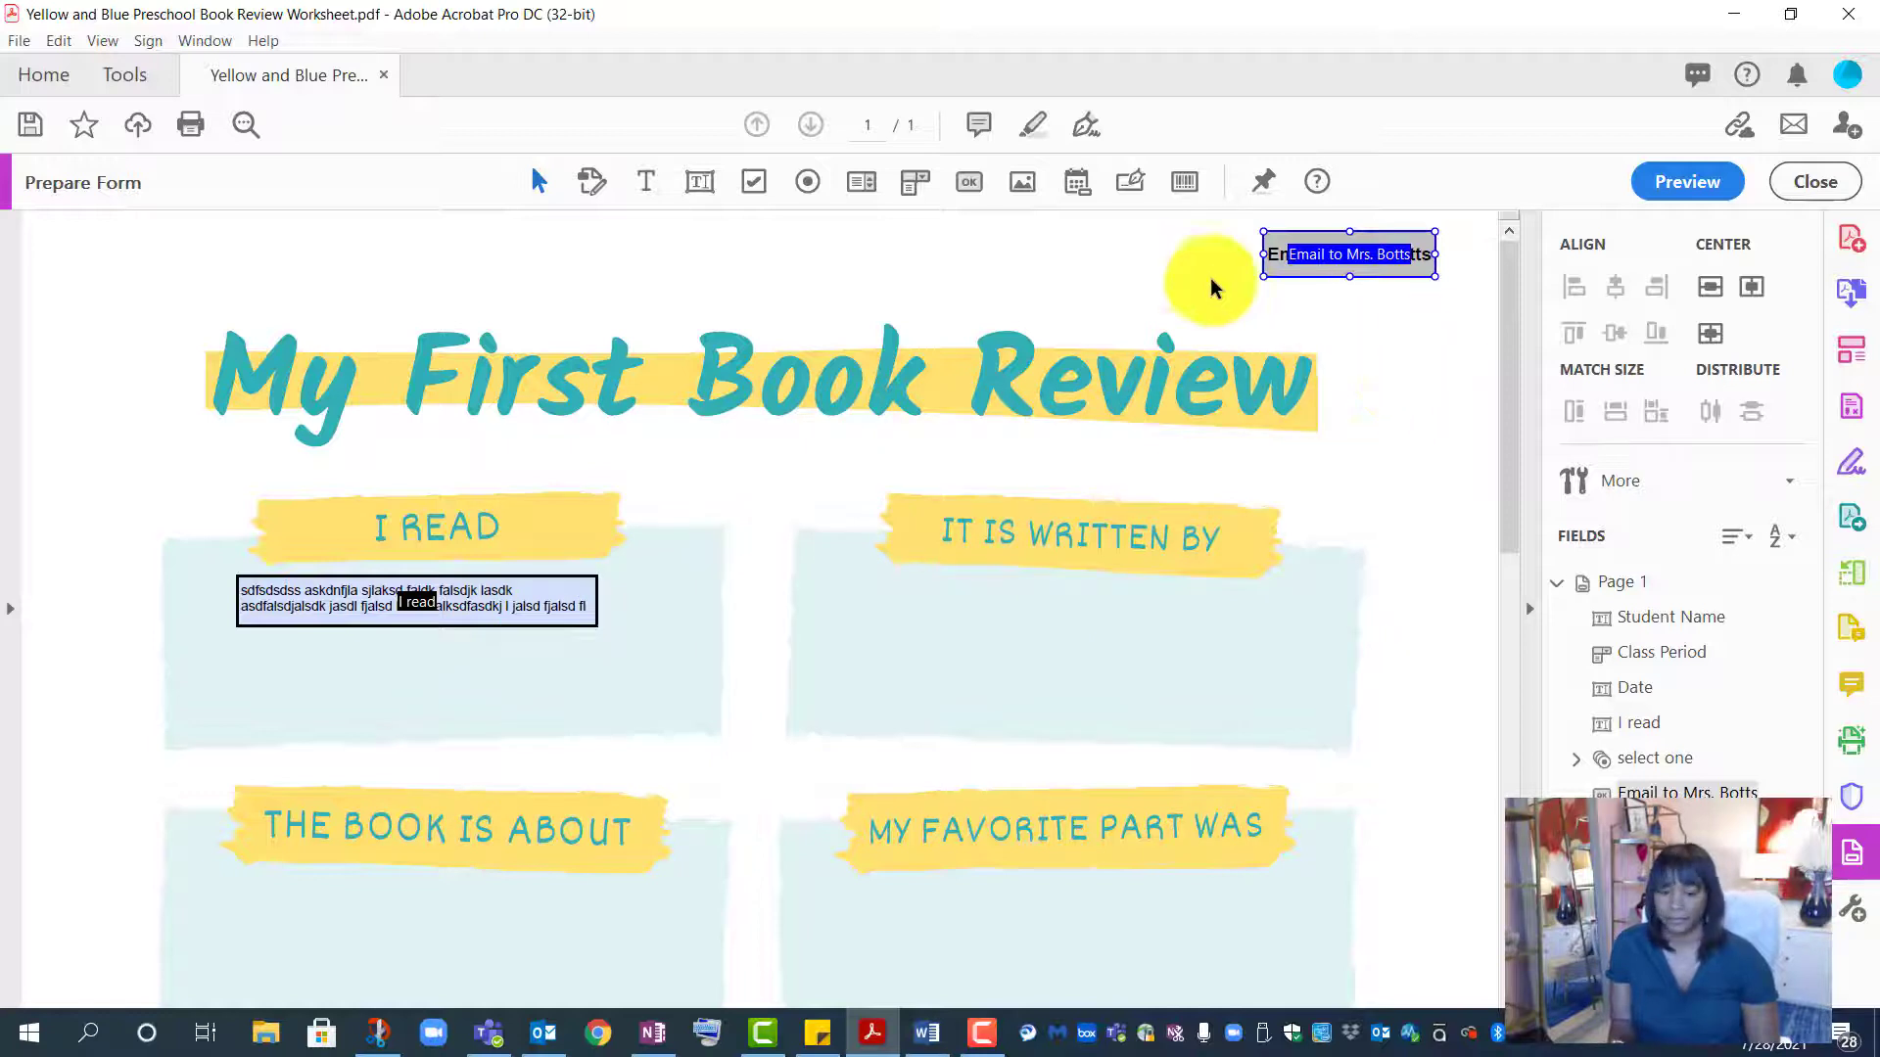
- Place a new button left of the Email button, name it Save to PDF, and open its properties
left_click(1089, 256)
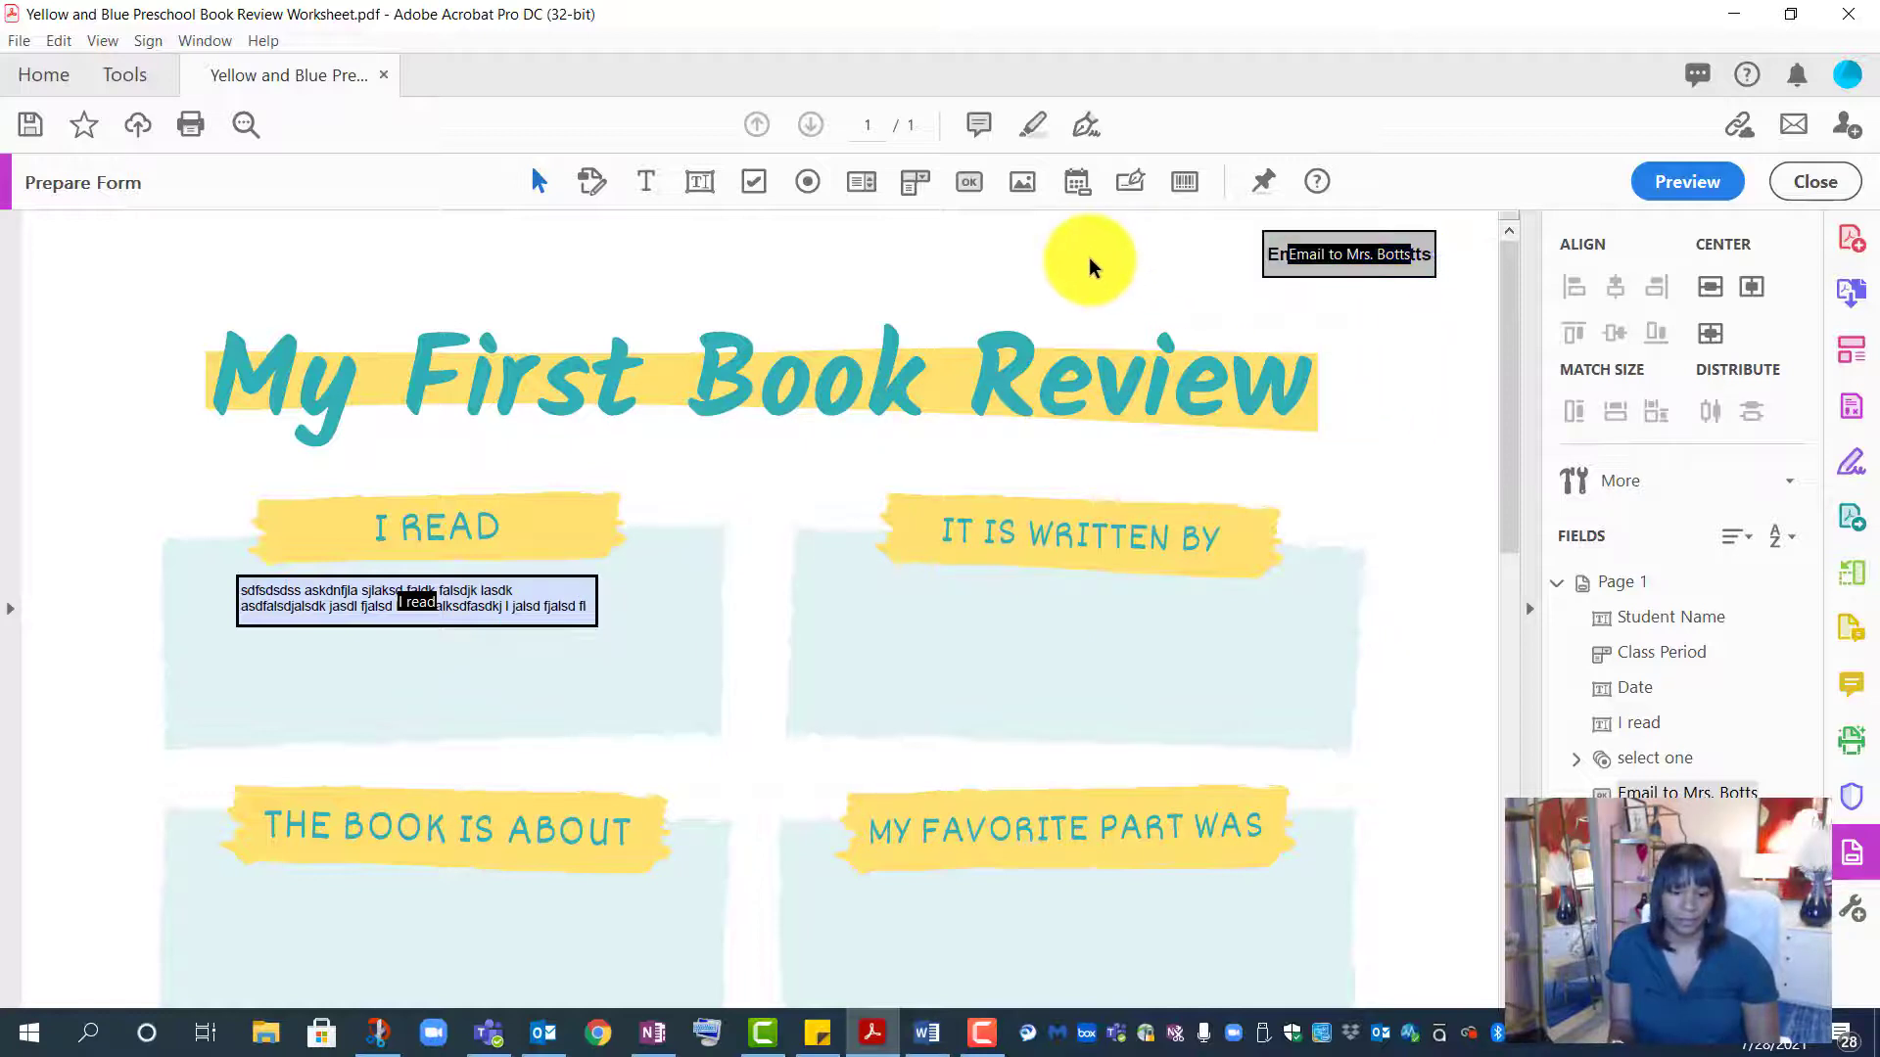
left_click(968, 185)
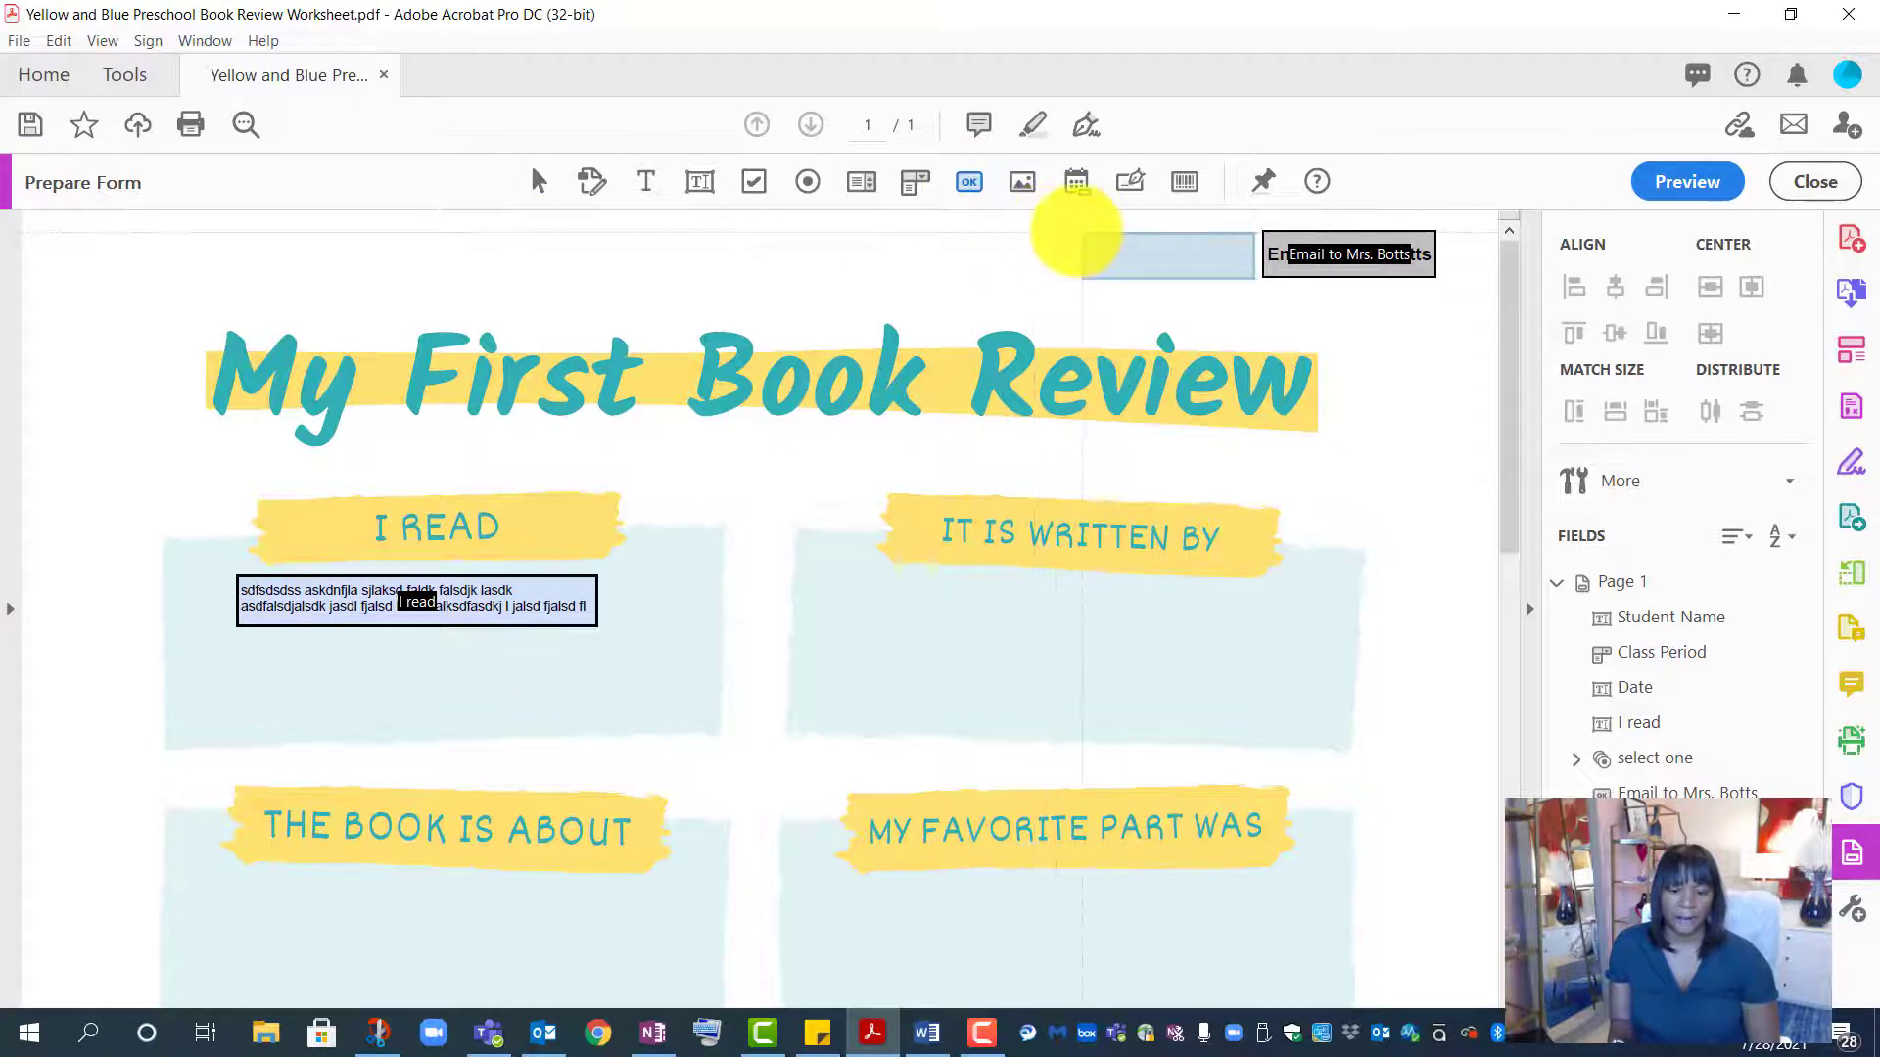
left_click(1075, 232)
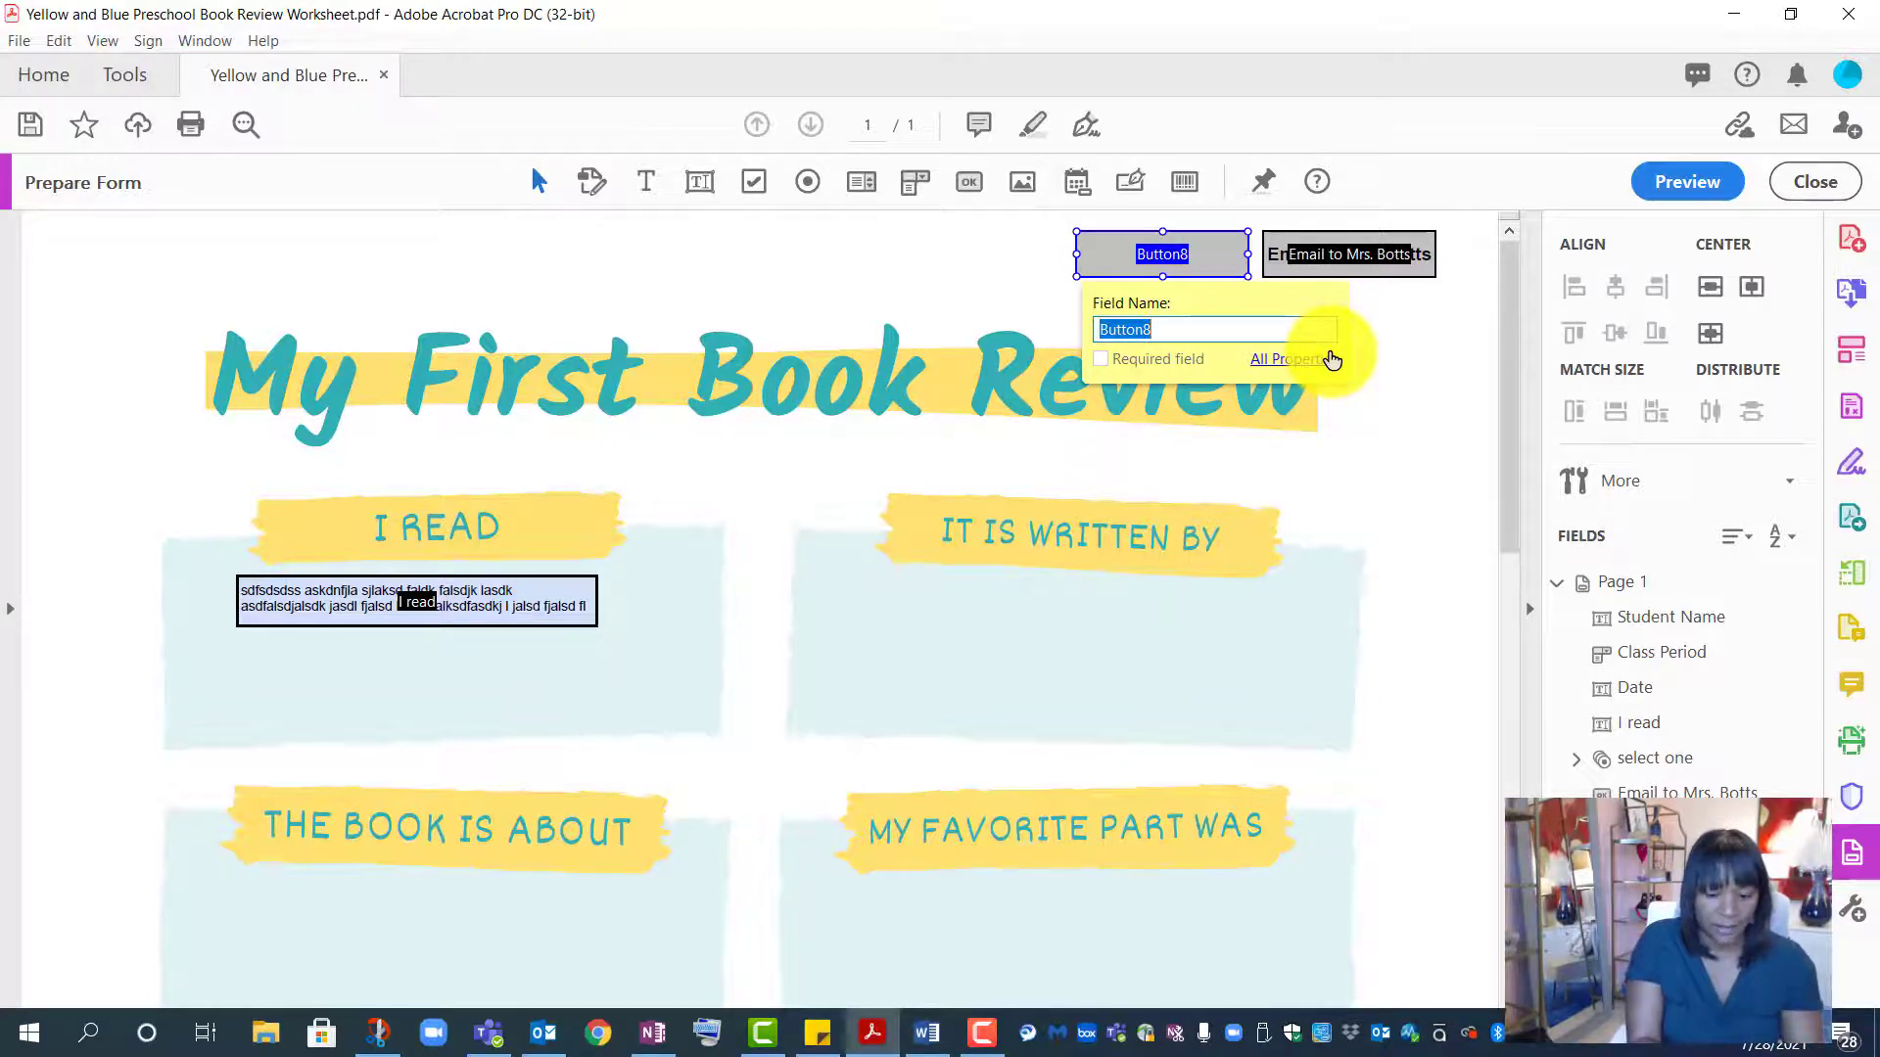
type("Save to PDF")
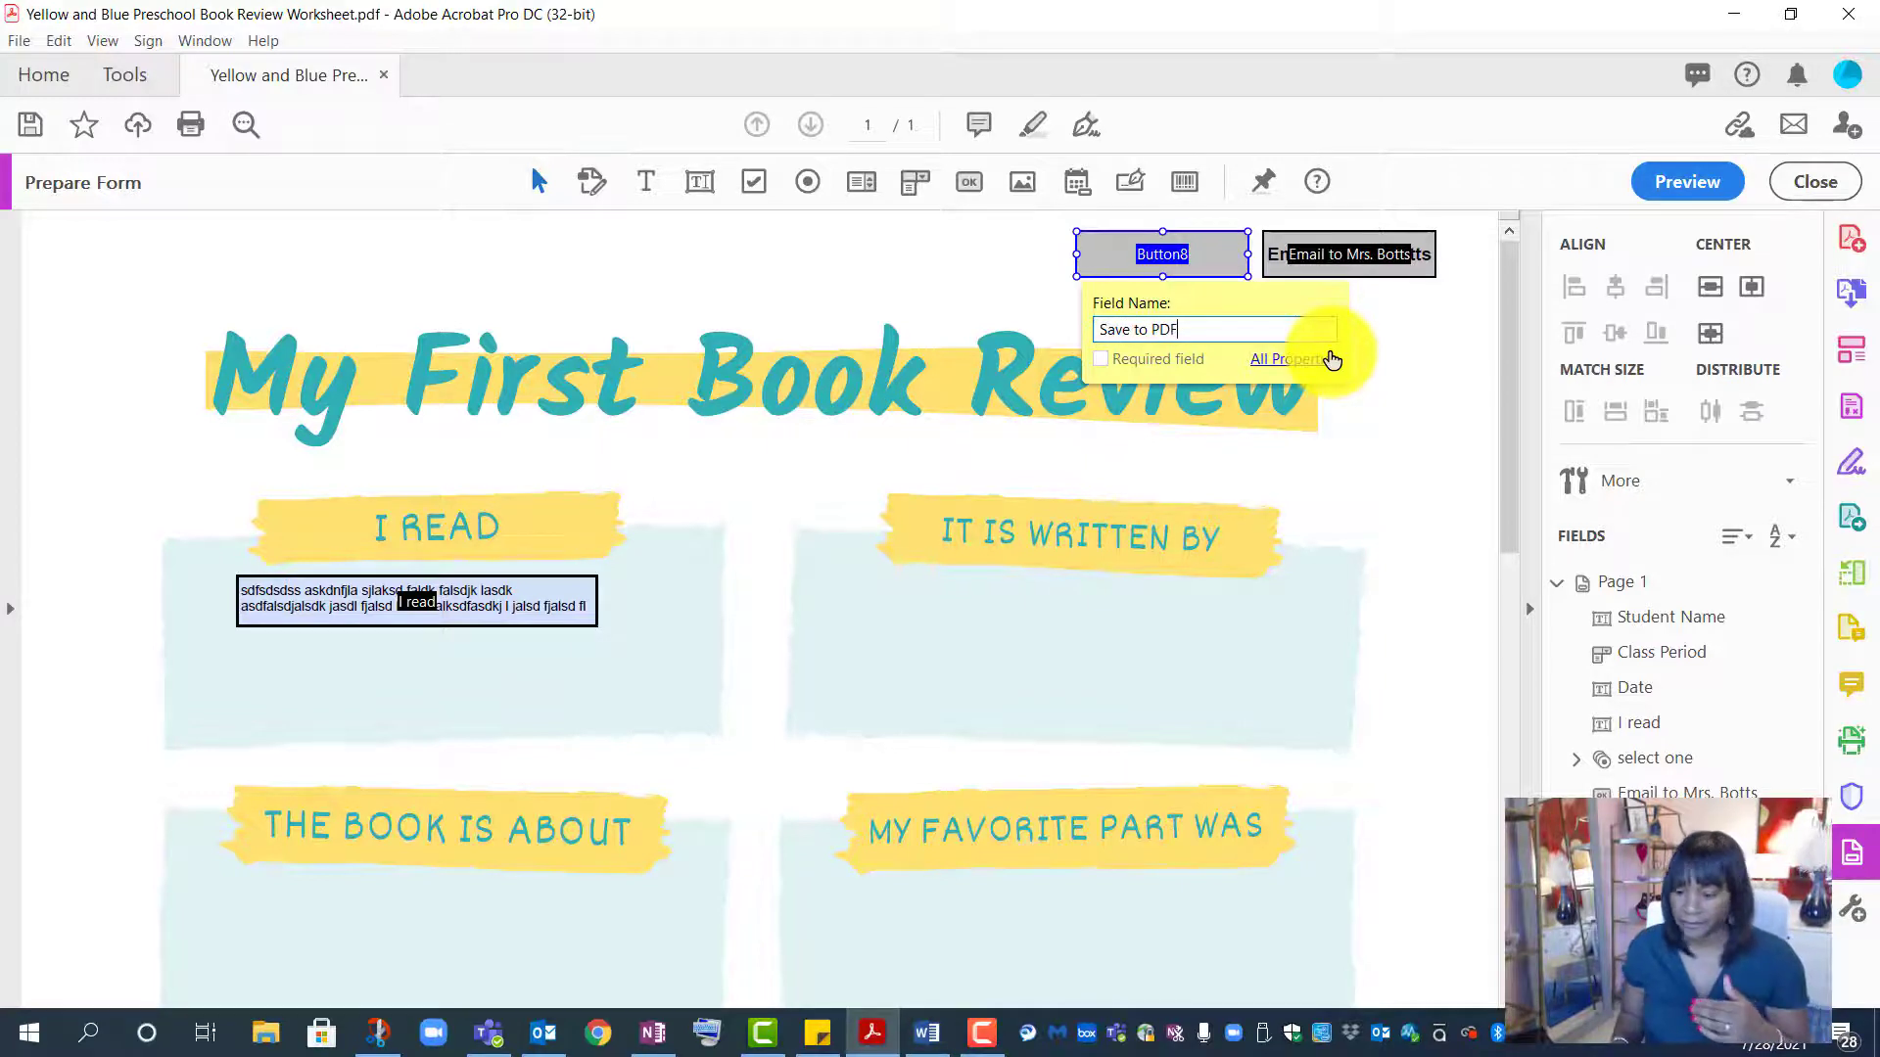
left_click(1332, 361)
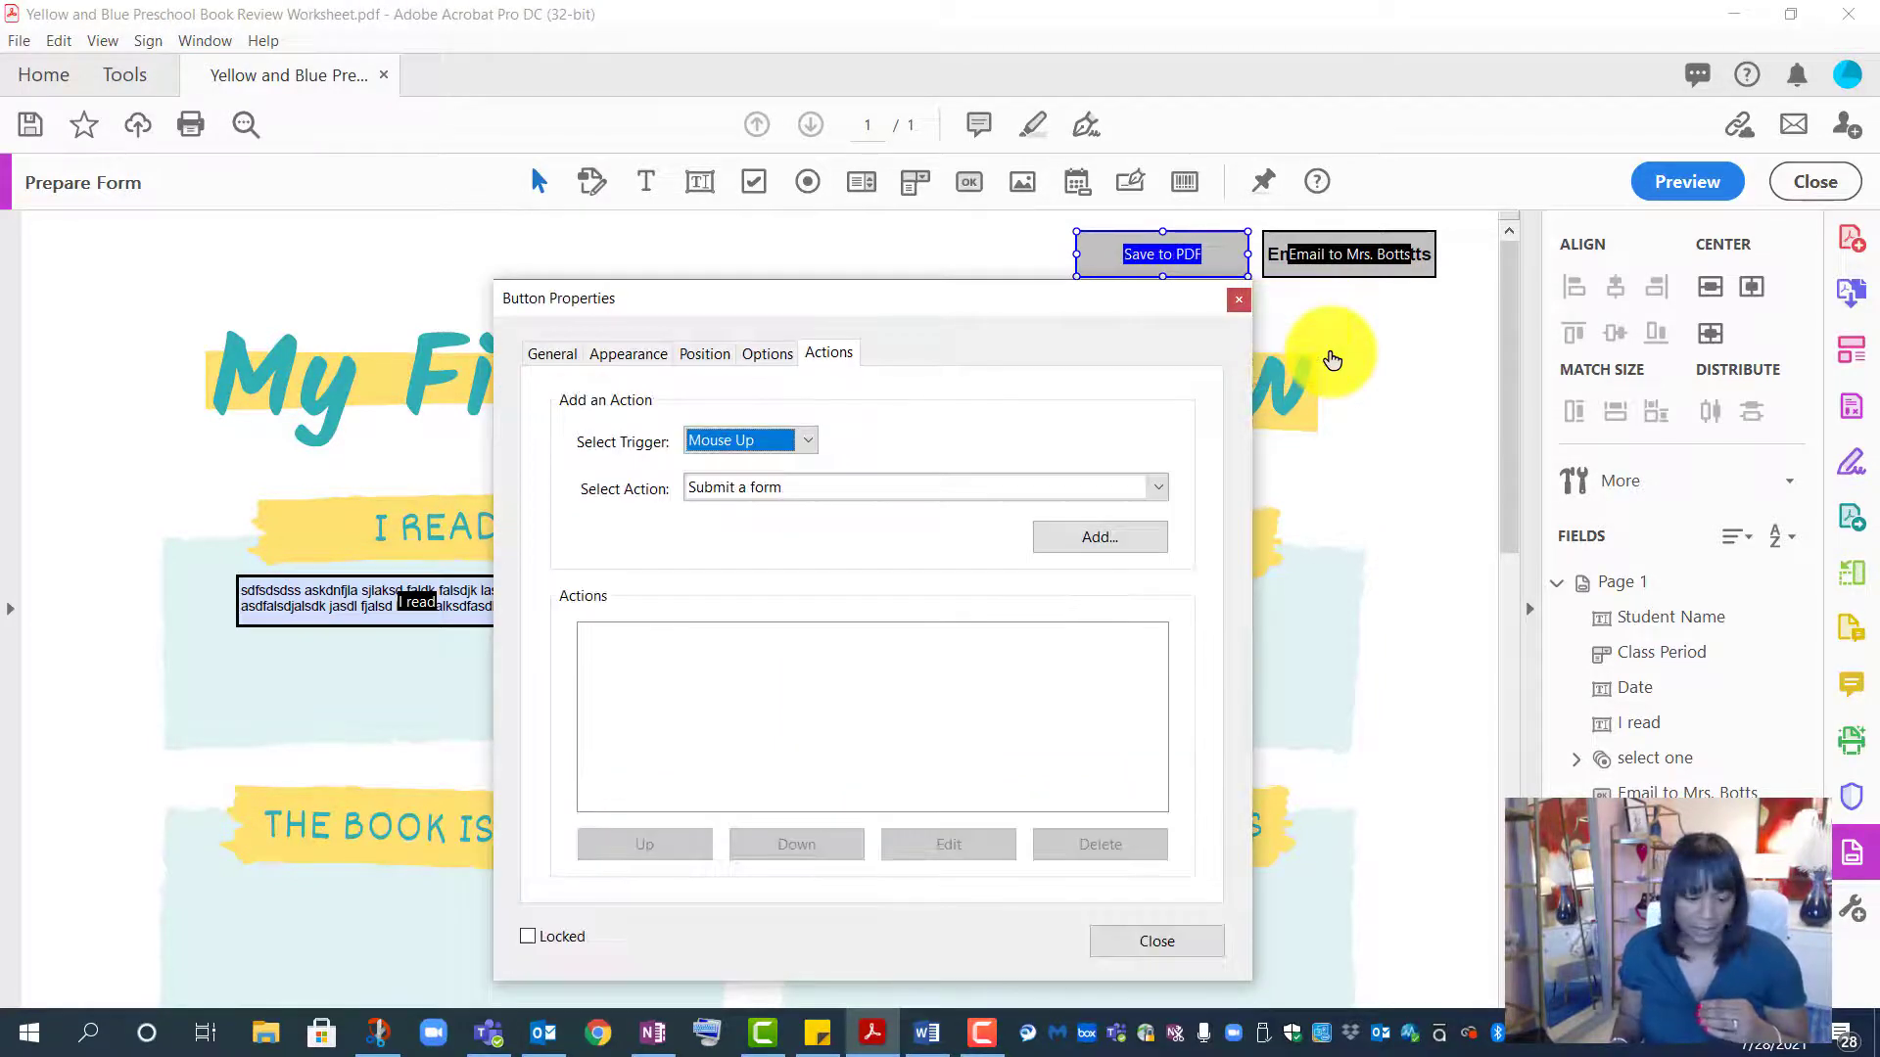
left_click(544, 354)
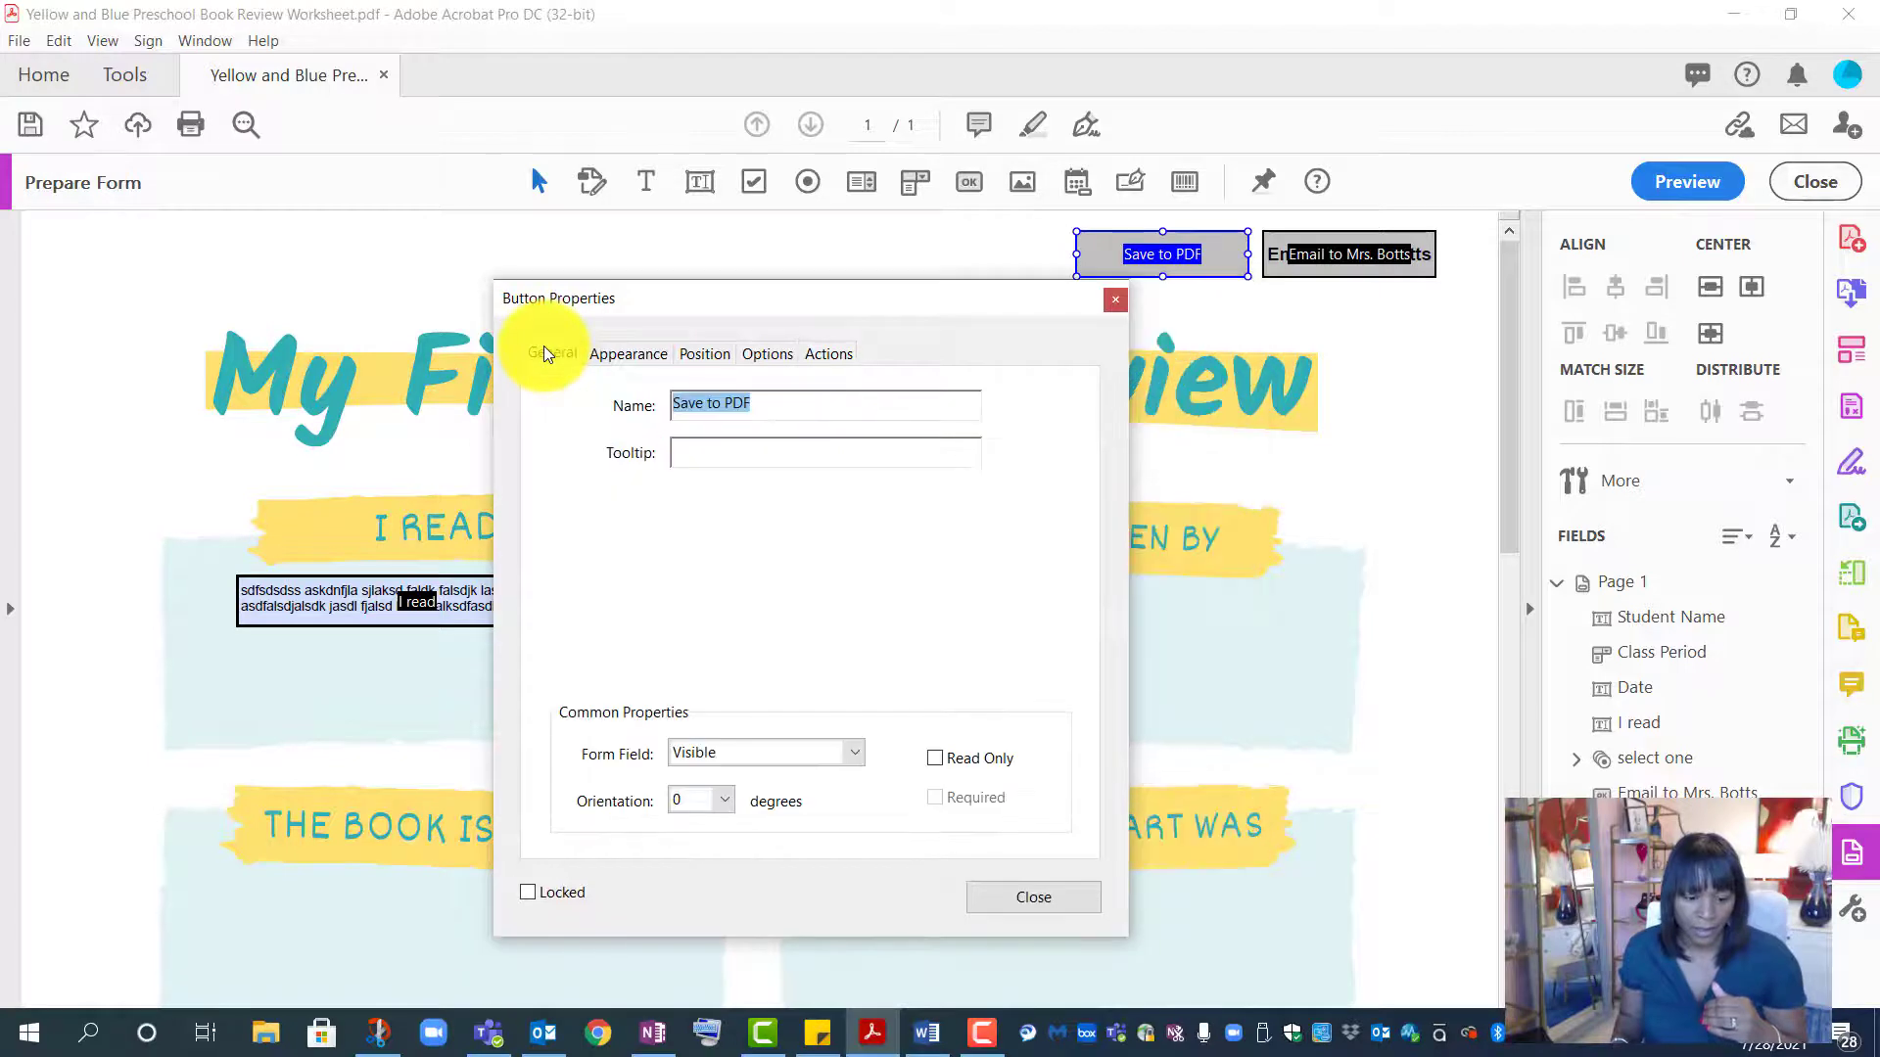
- Keep the button Visible, label it 'Save to PDF', and add a matching tooltip
left_click(854, 752)
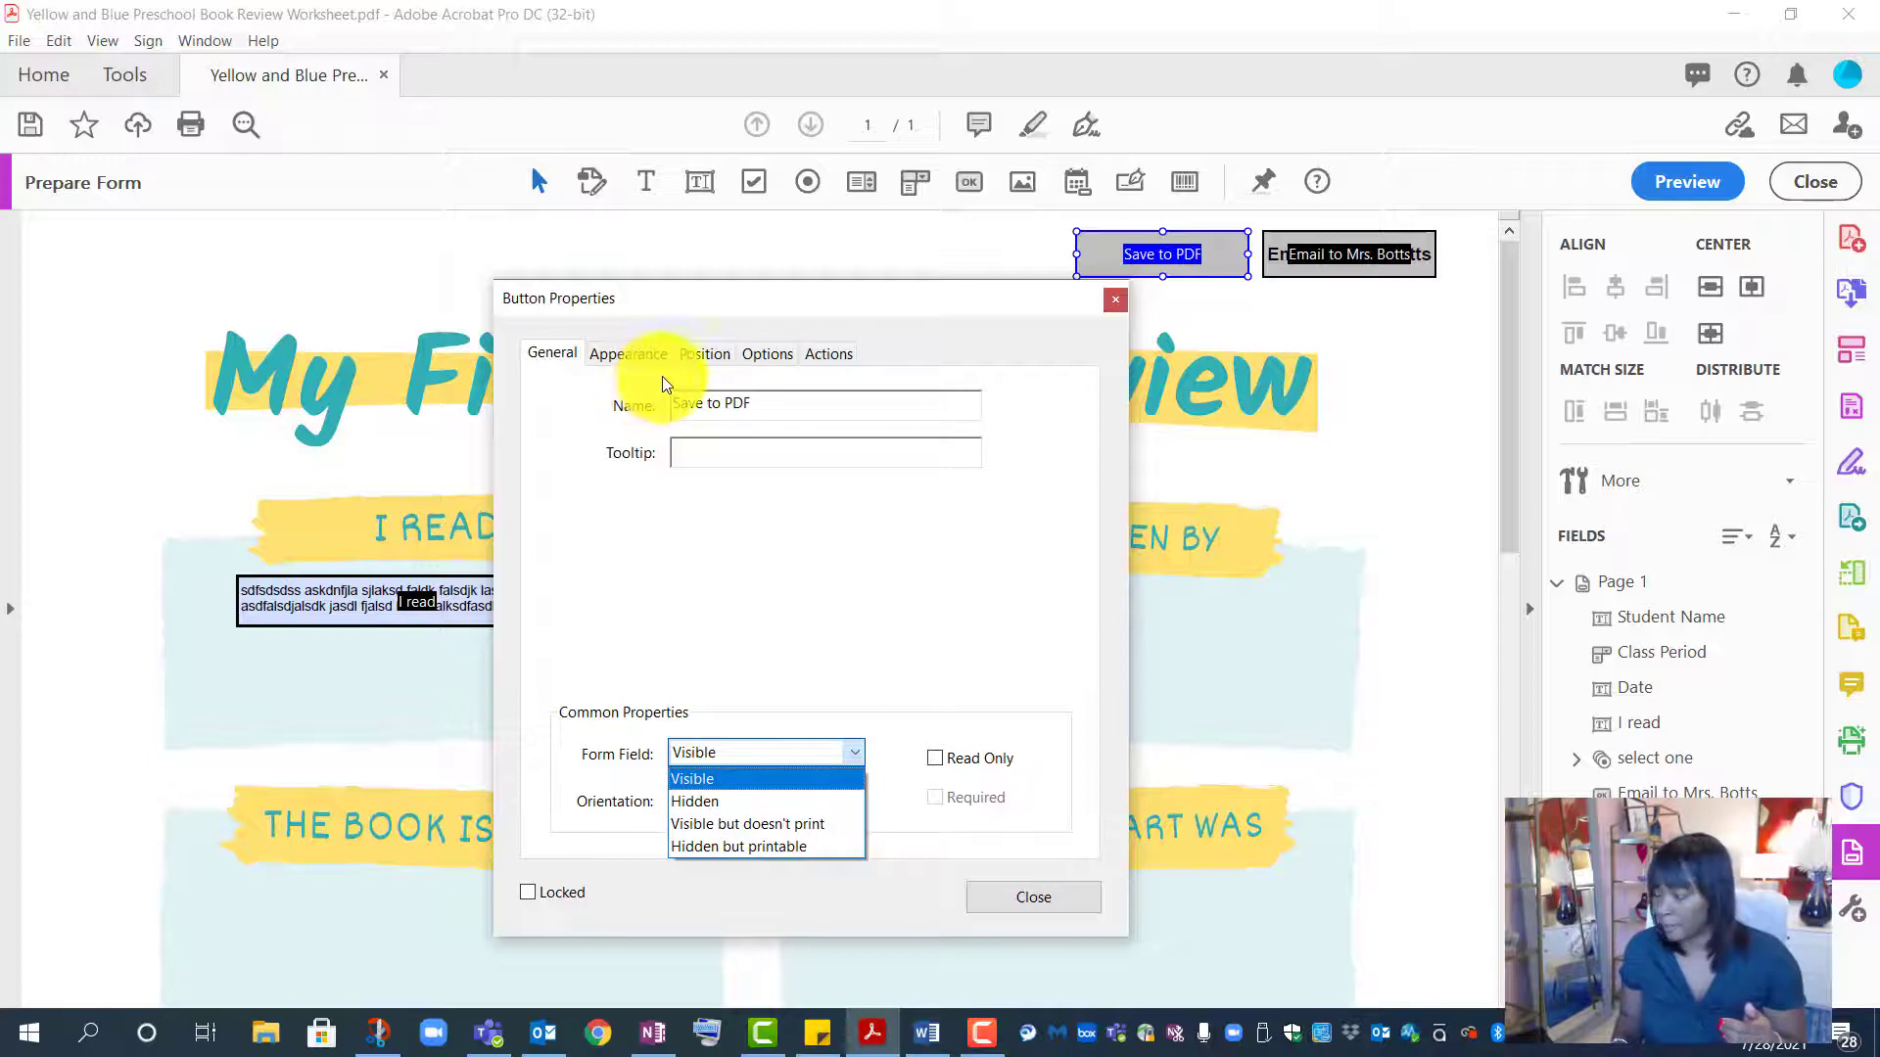
left_click(772, 354)
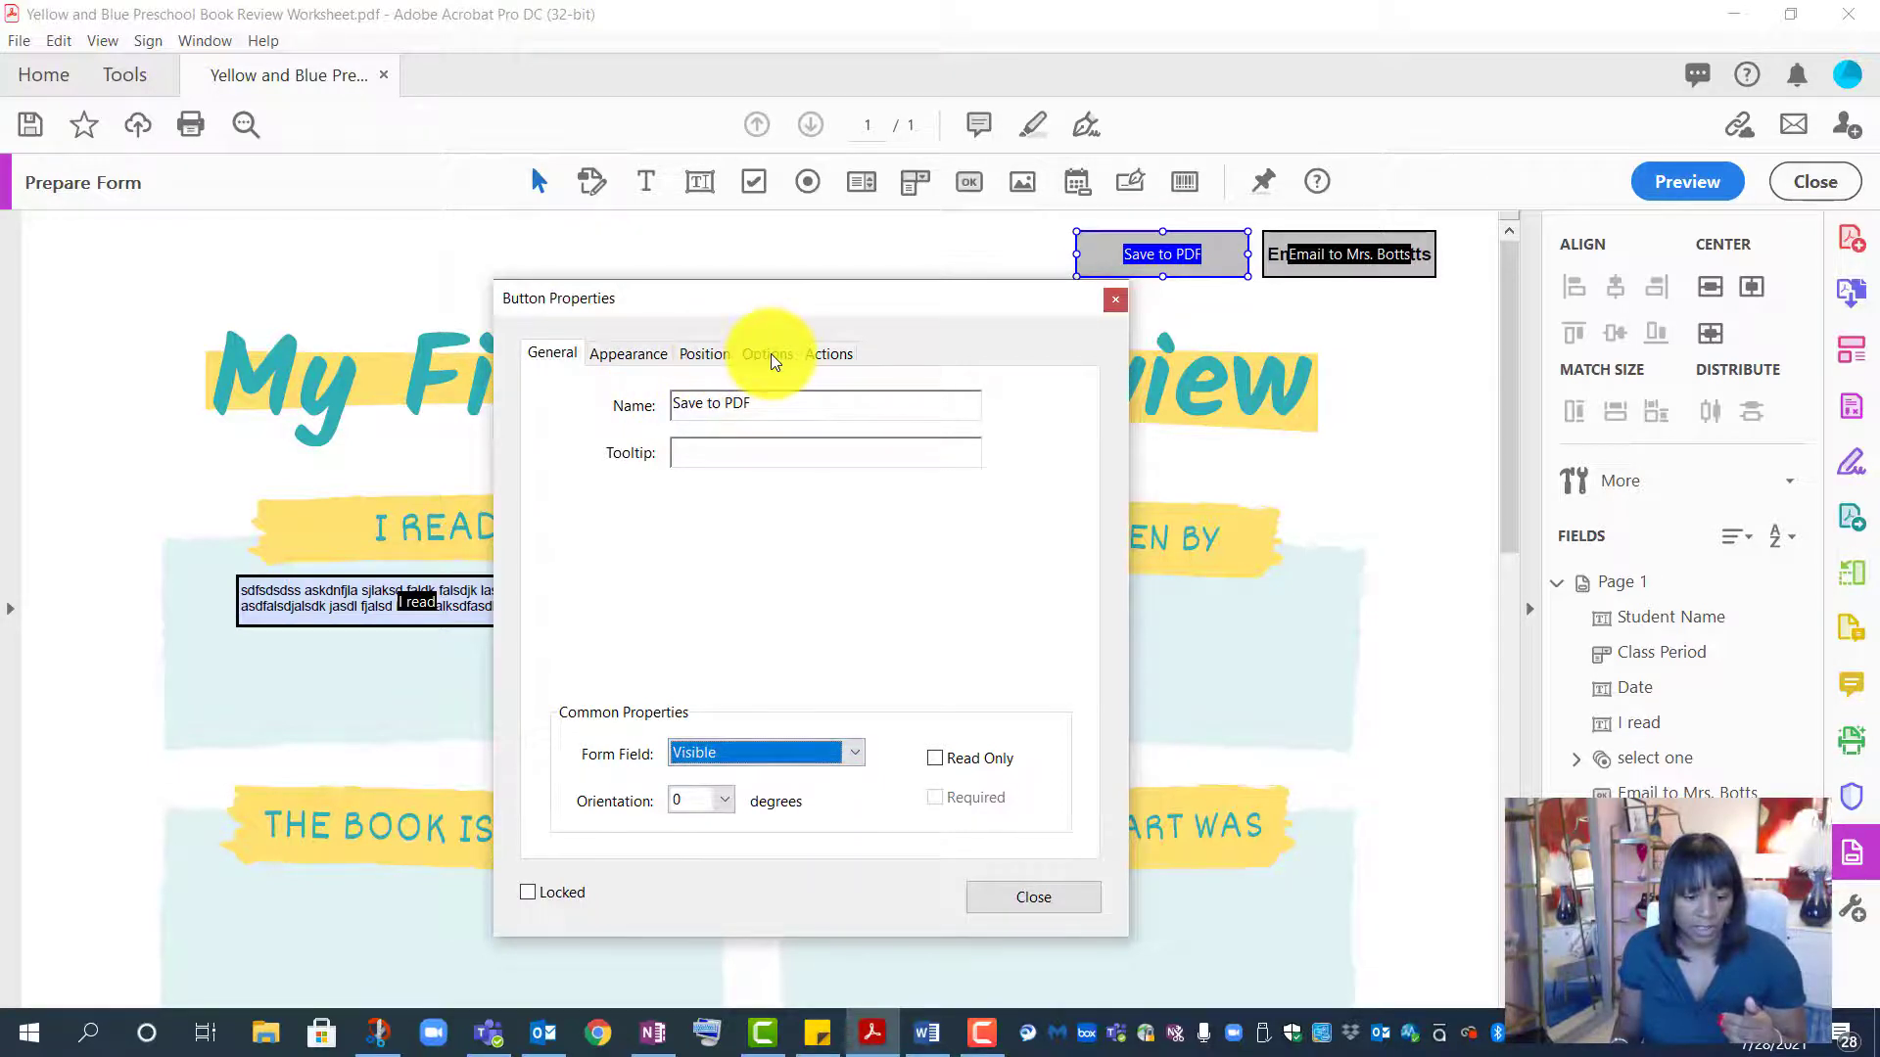
left_click(772, 354)
left_click(827, 572)
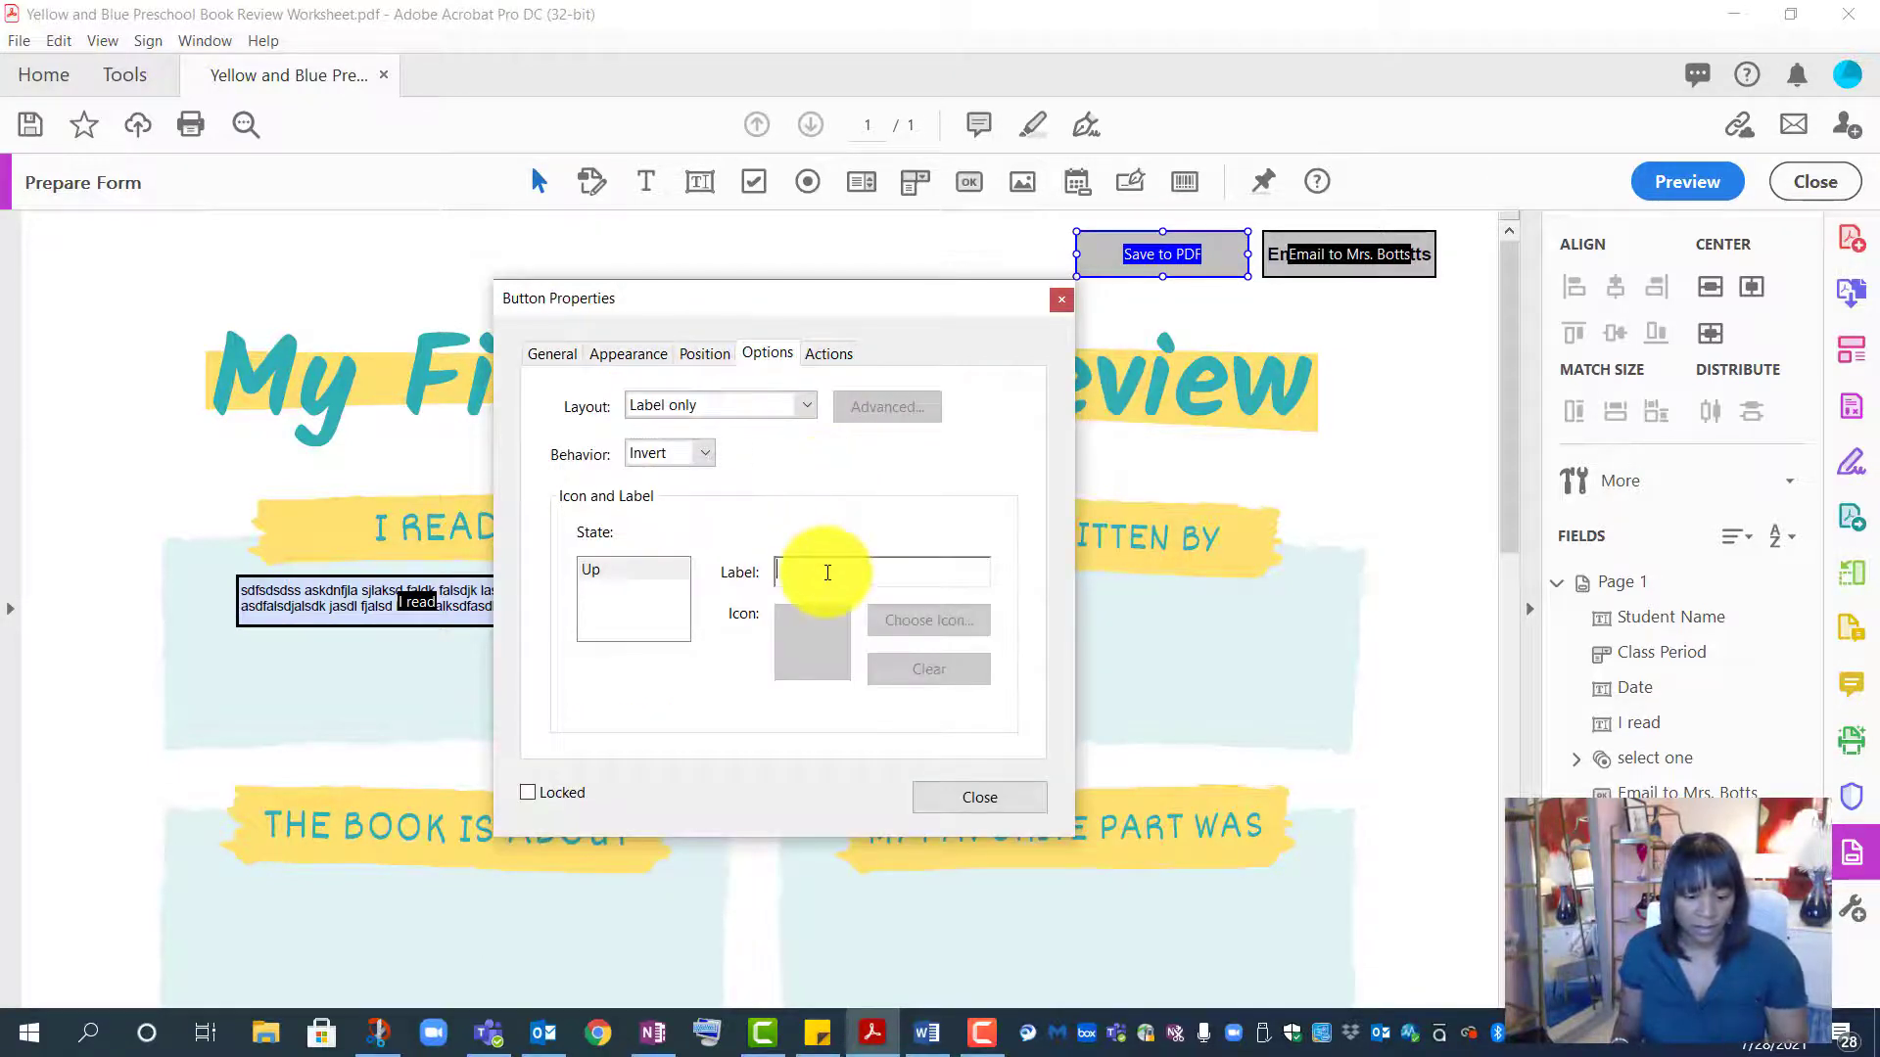
type("Save t")
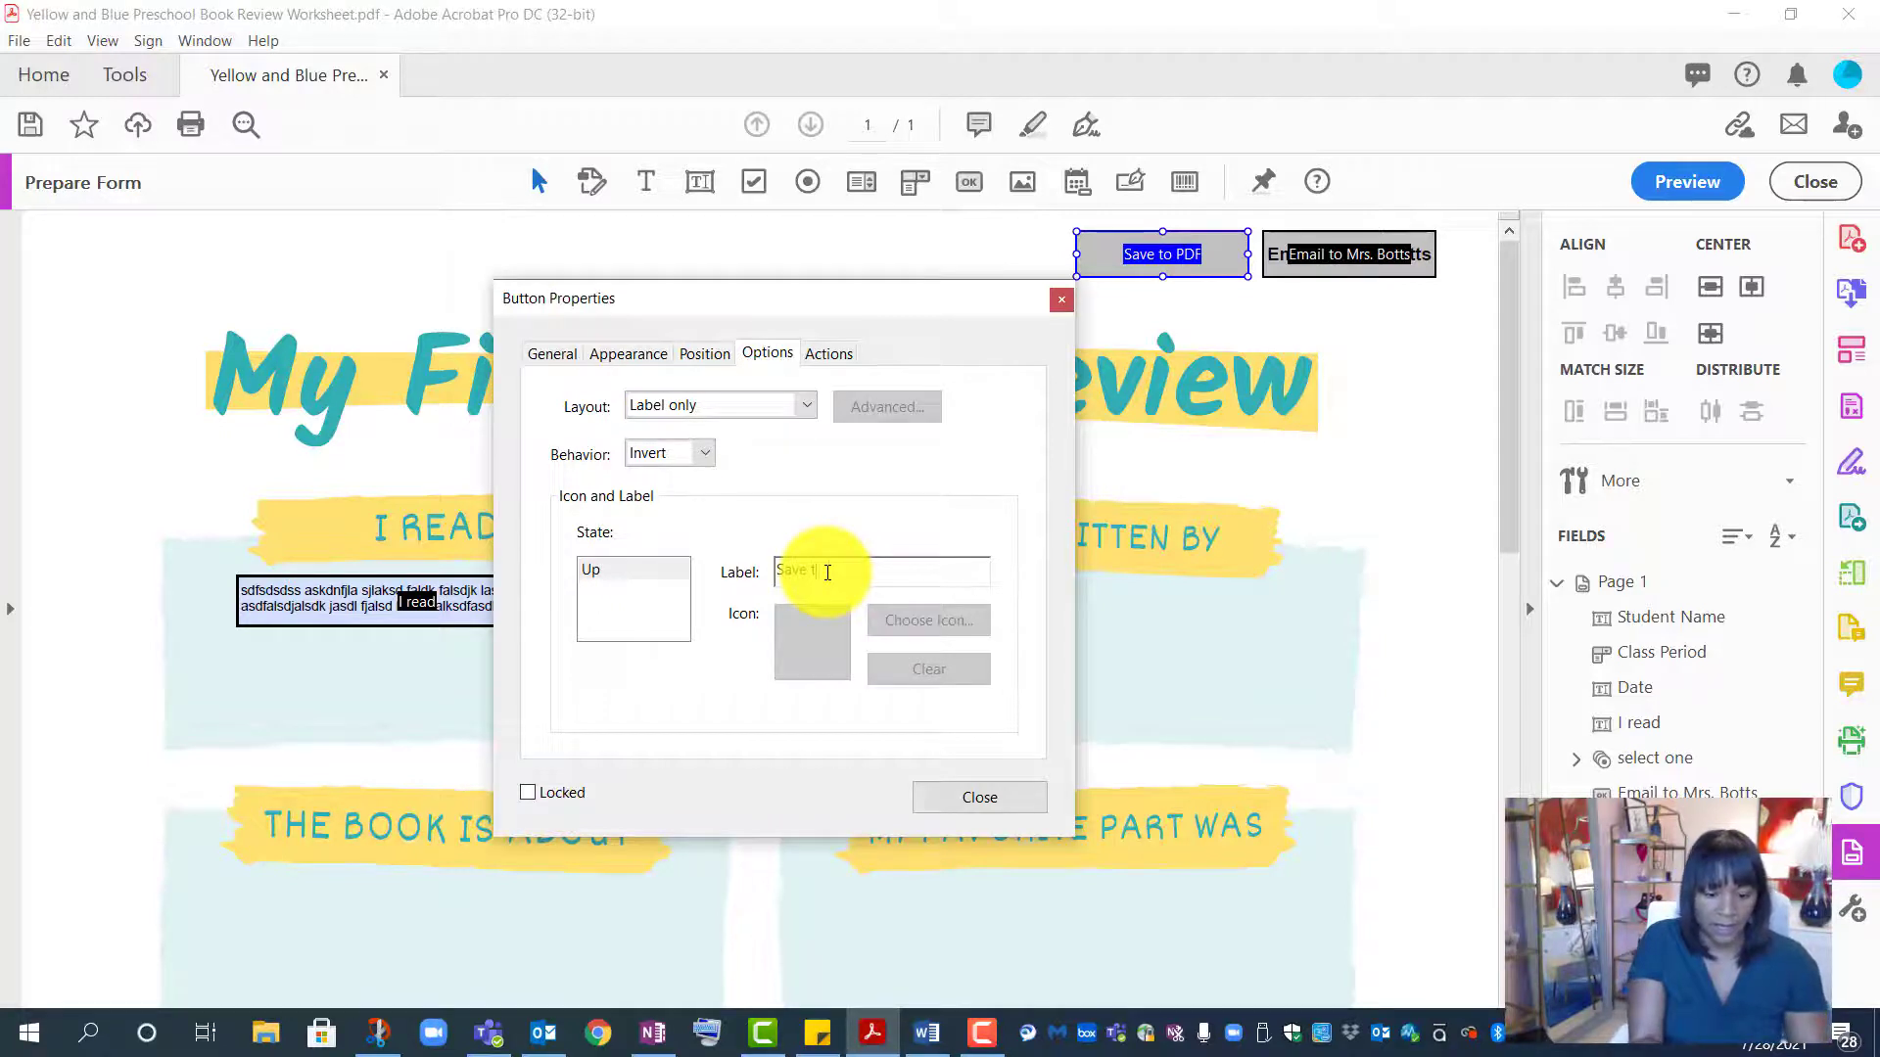
type("o PDF")
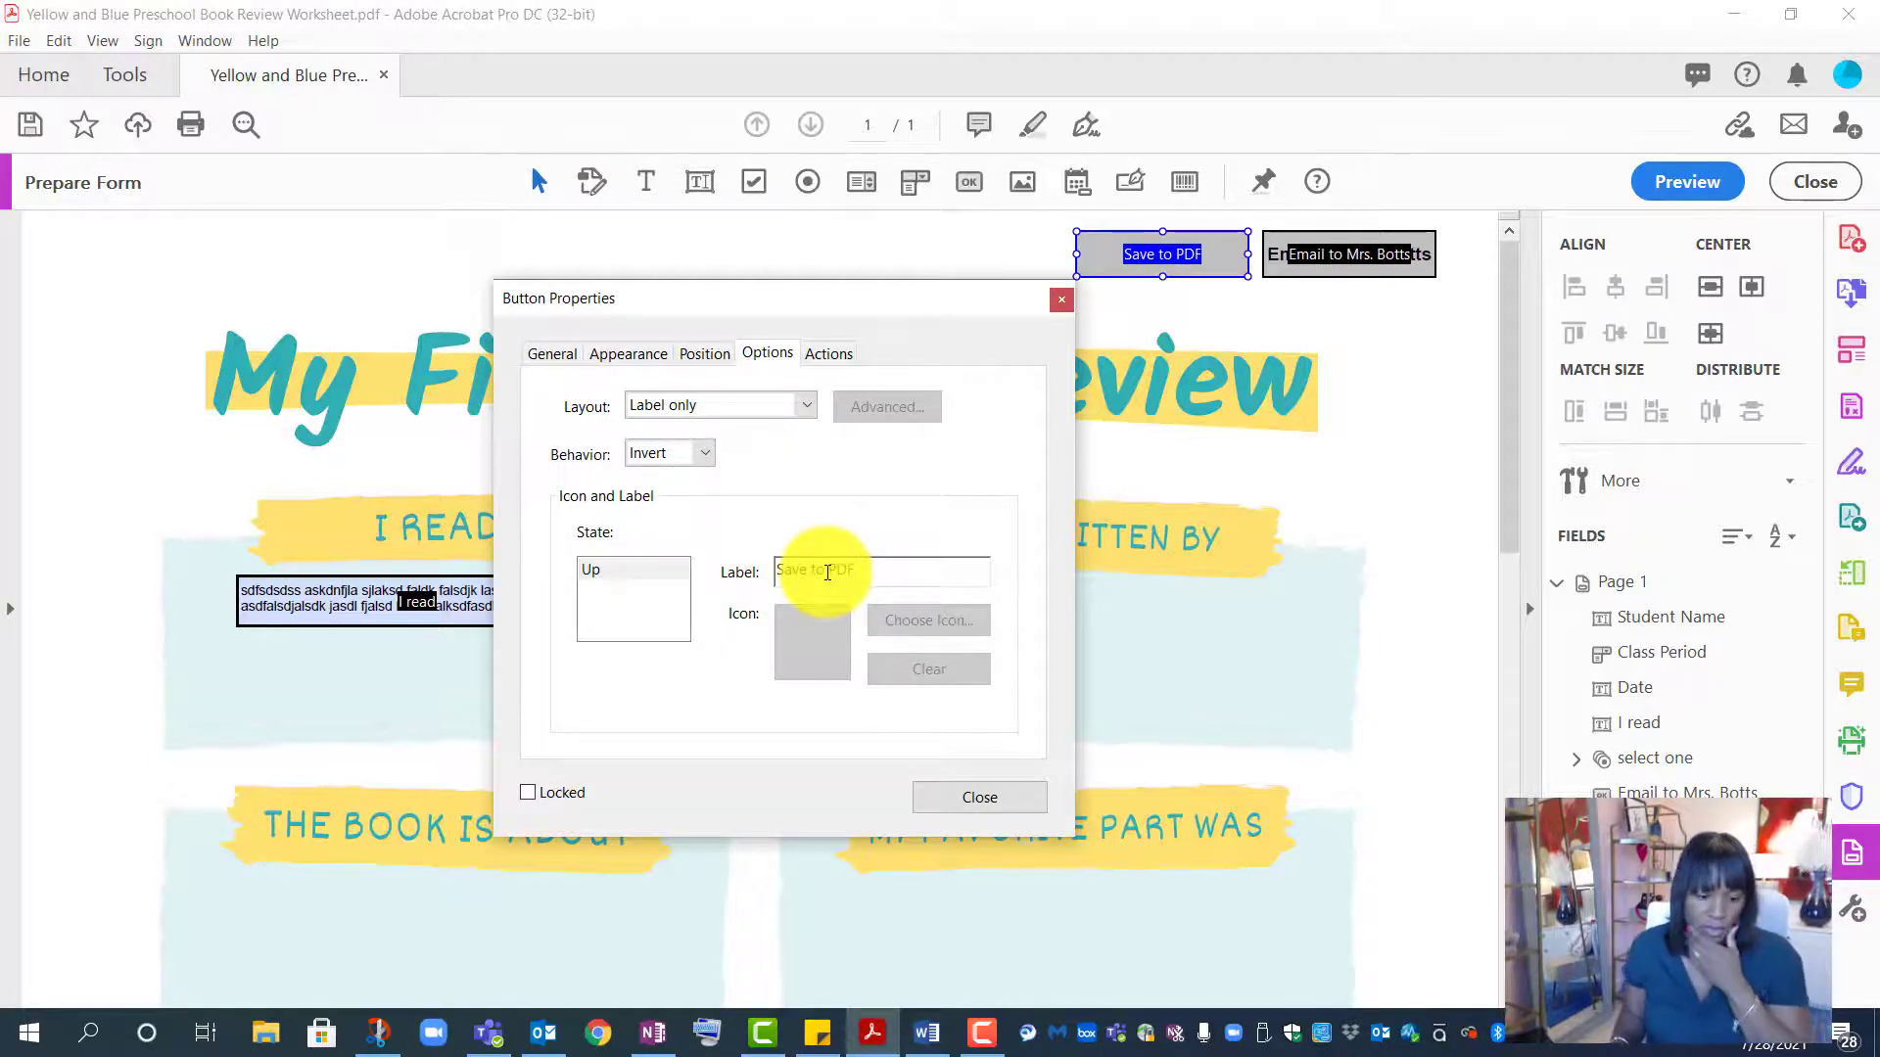
left_click(555, 354)
left_click(684, 461)
type("Save to PDF")
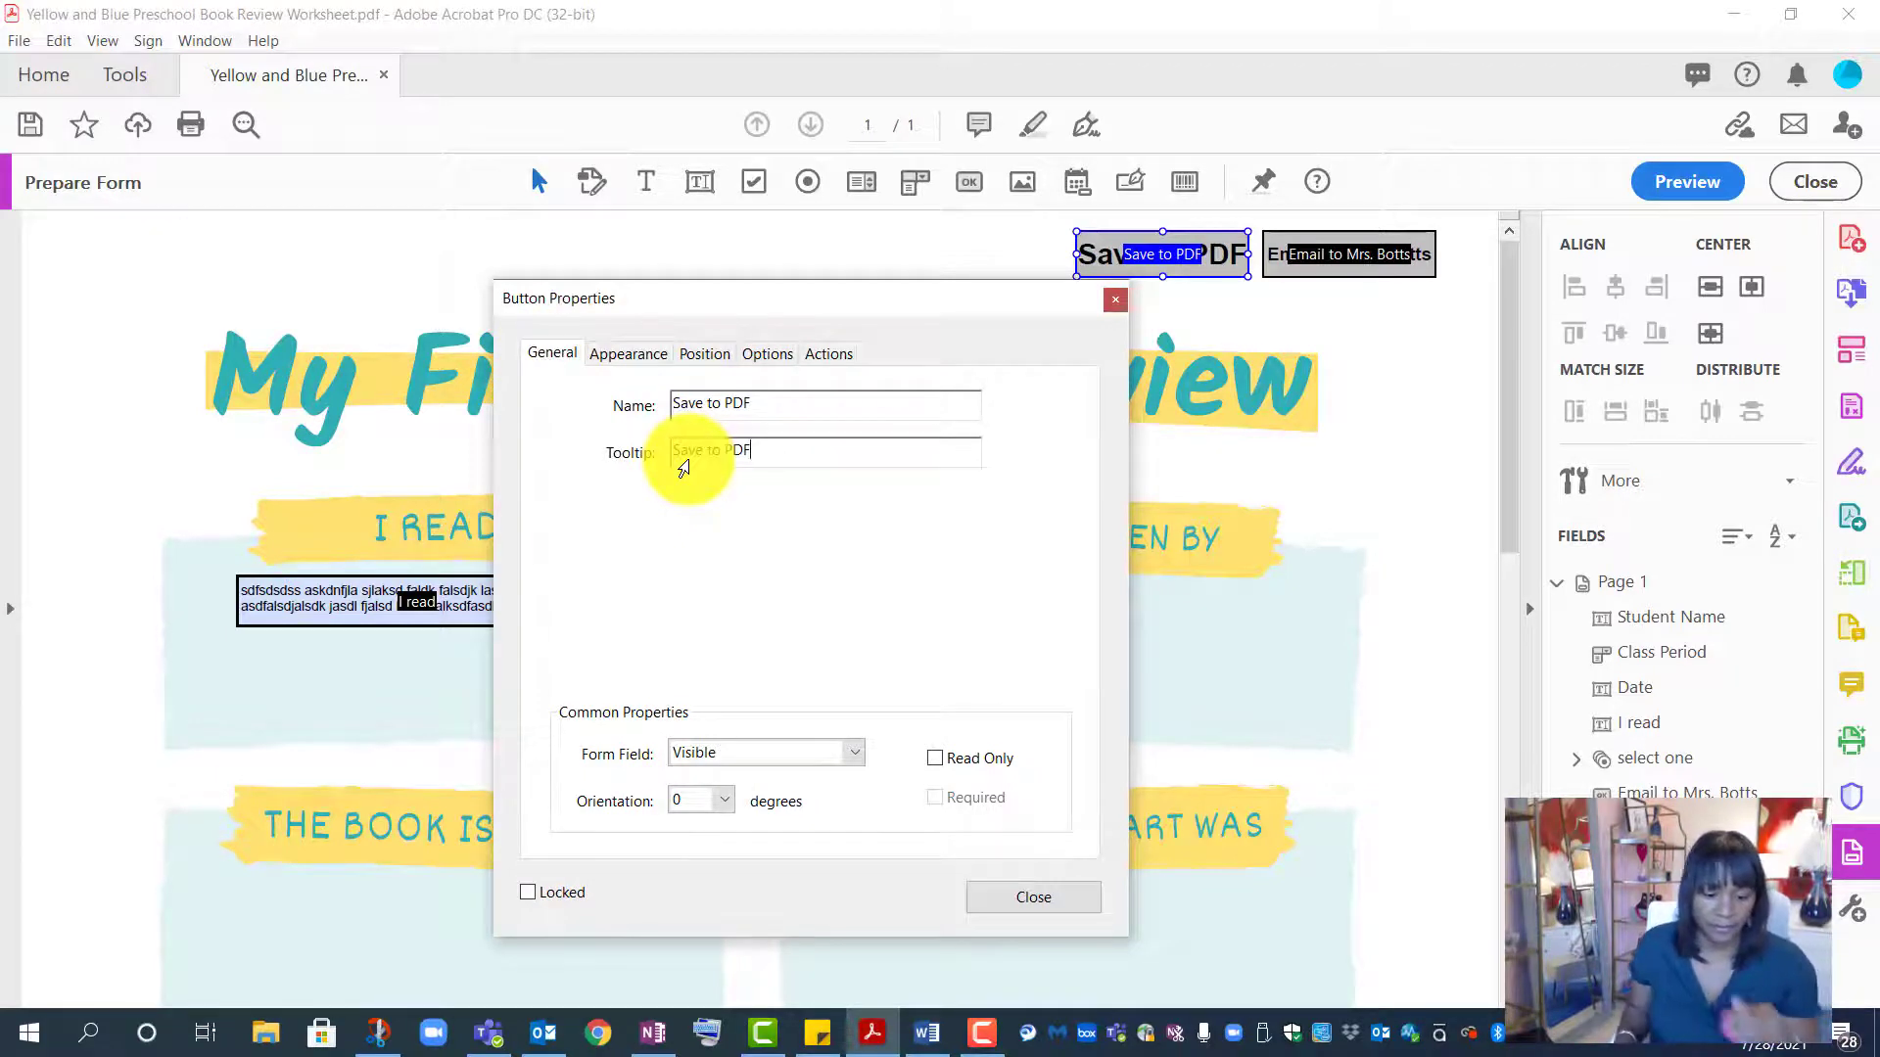
left_click(773, 354)
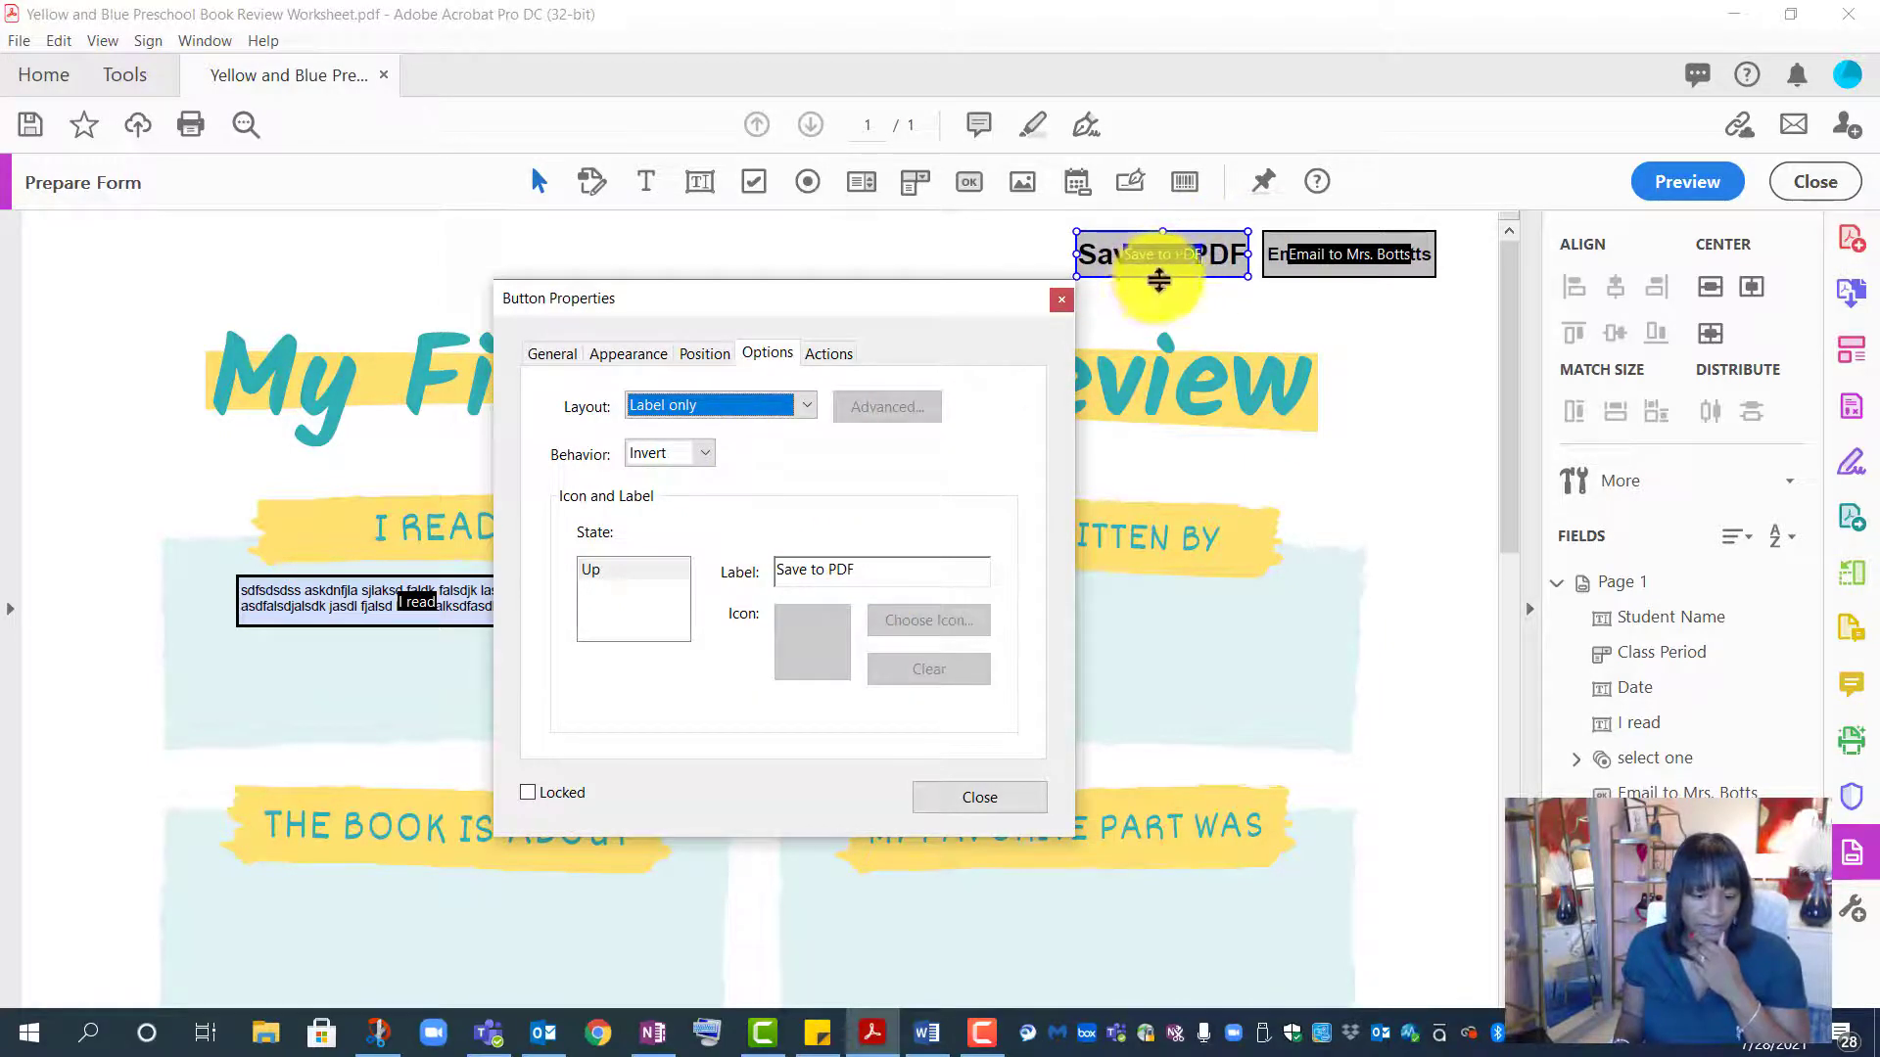
- Set the Save to PDF button's label font size to Auto
left_click(639, 357)
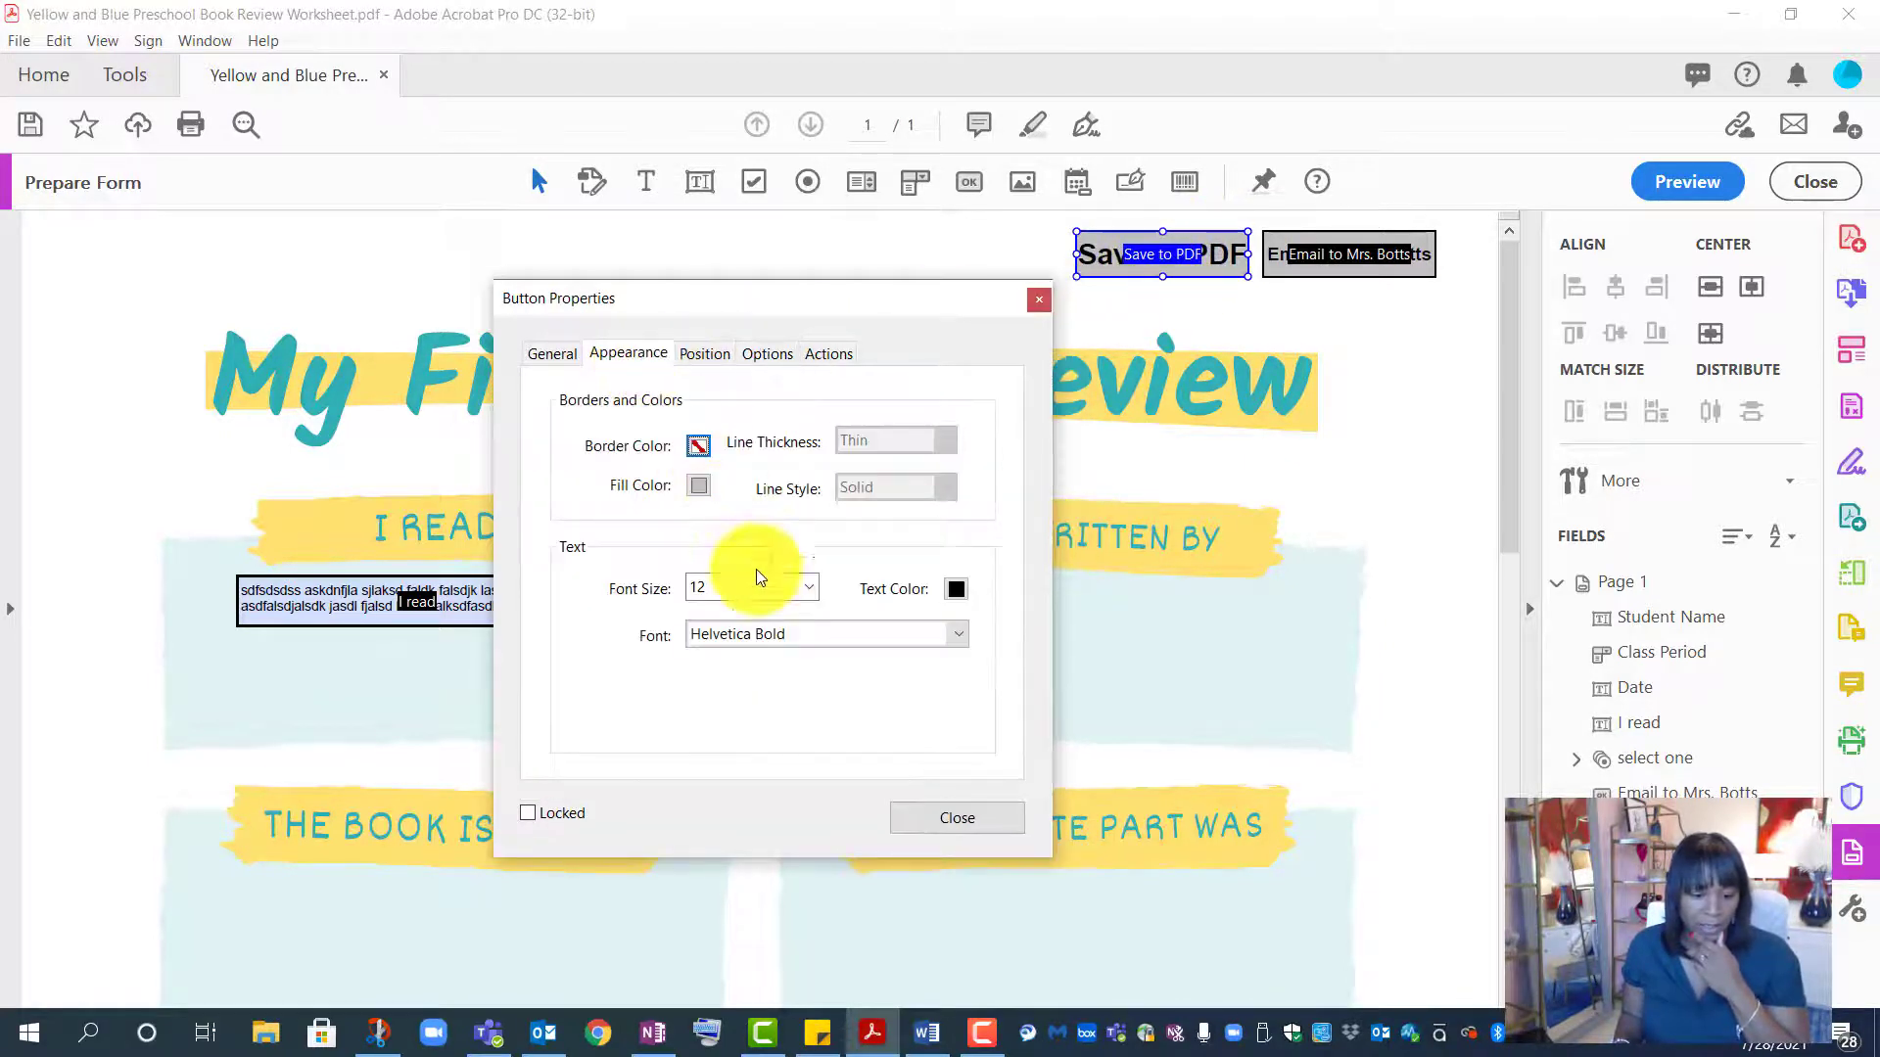
left_click(812, 583)
left_click(773, 611)
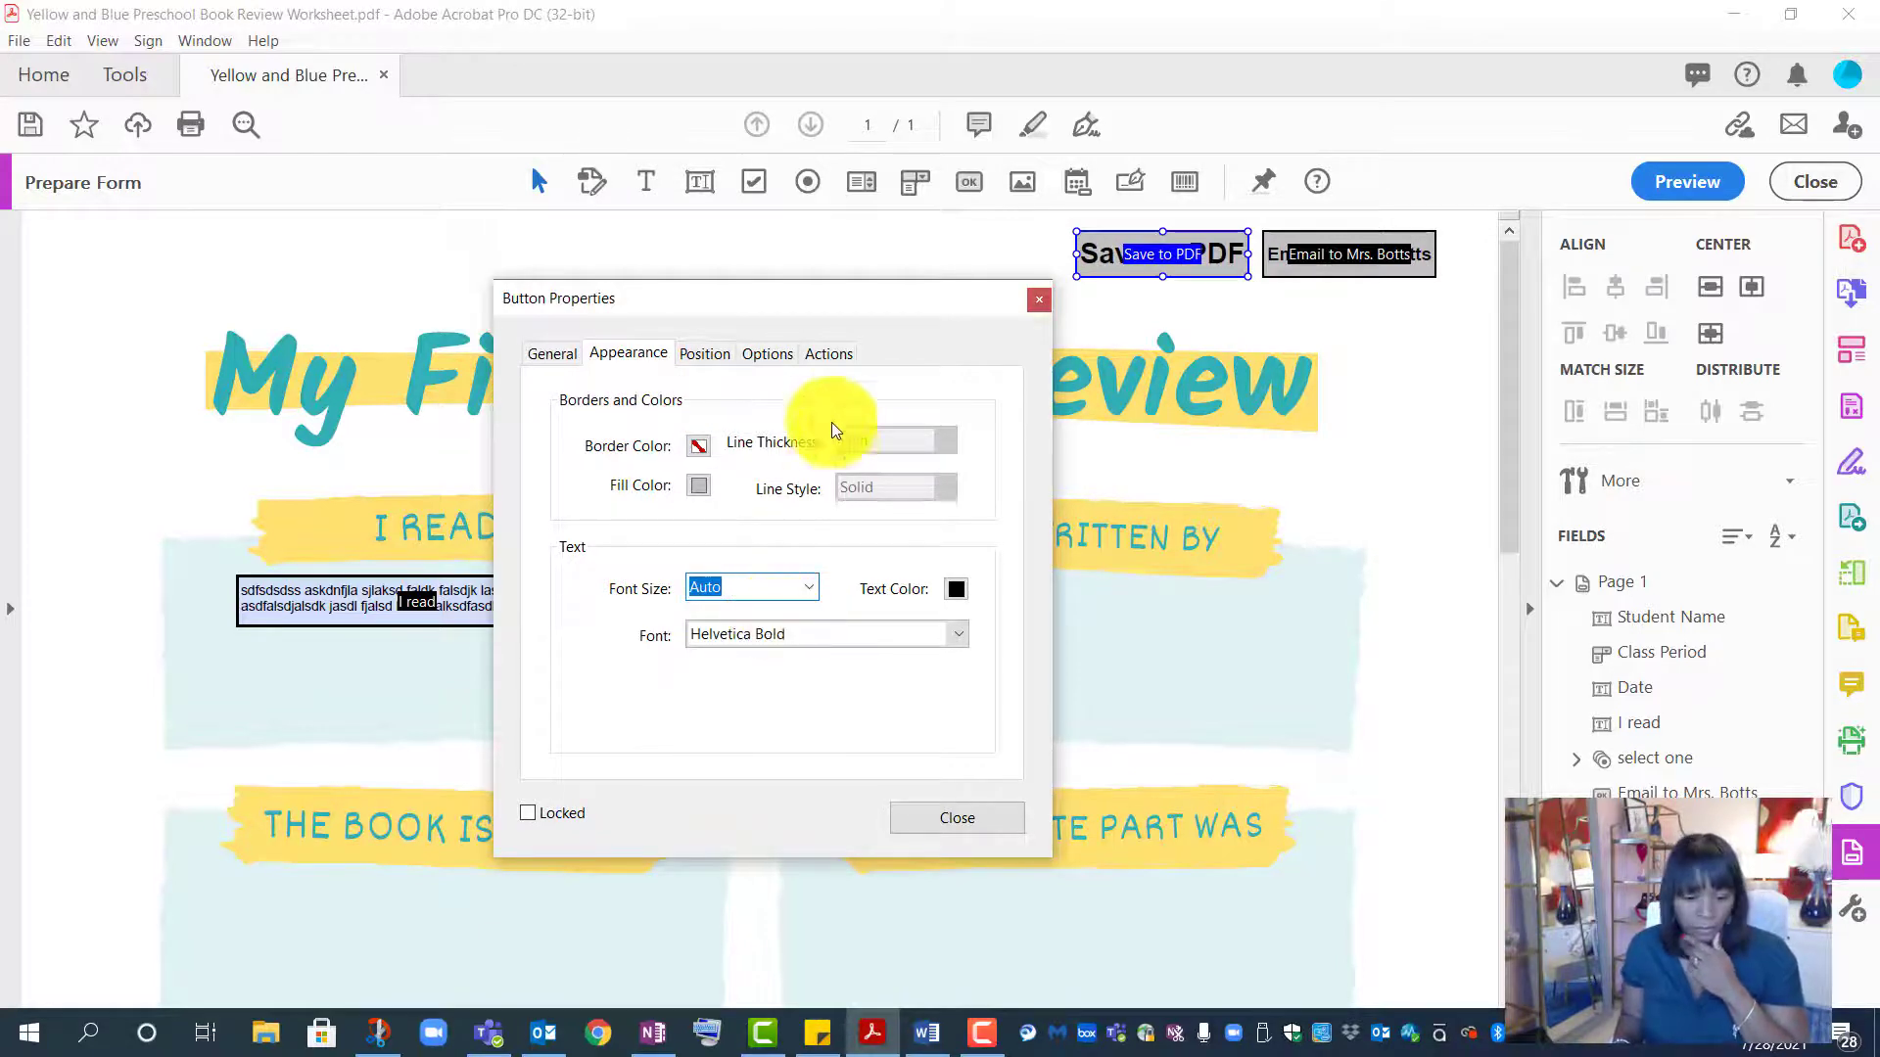
left_click(831, 355)
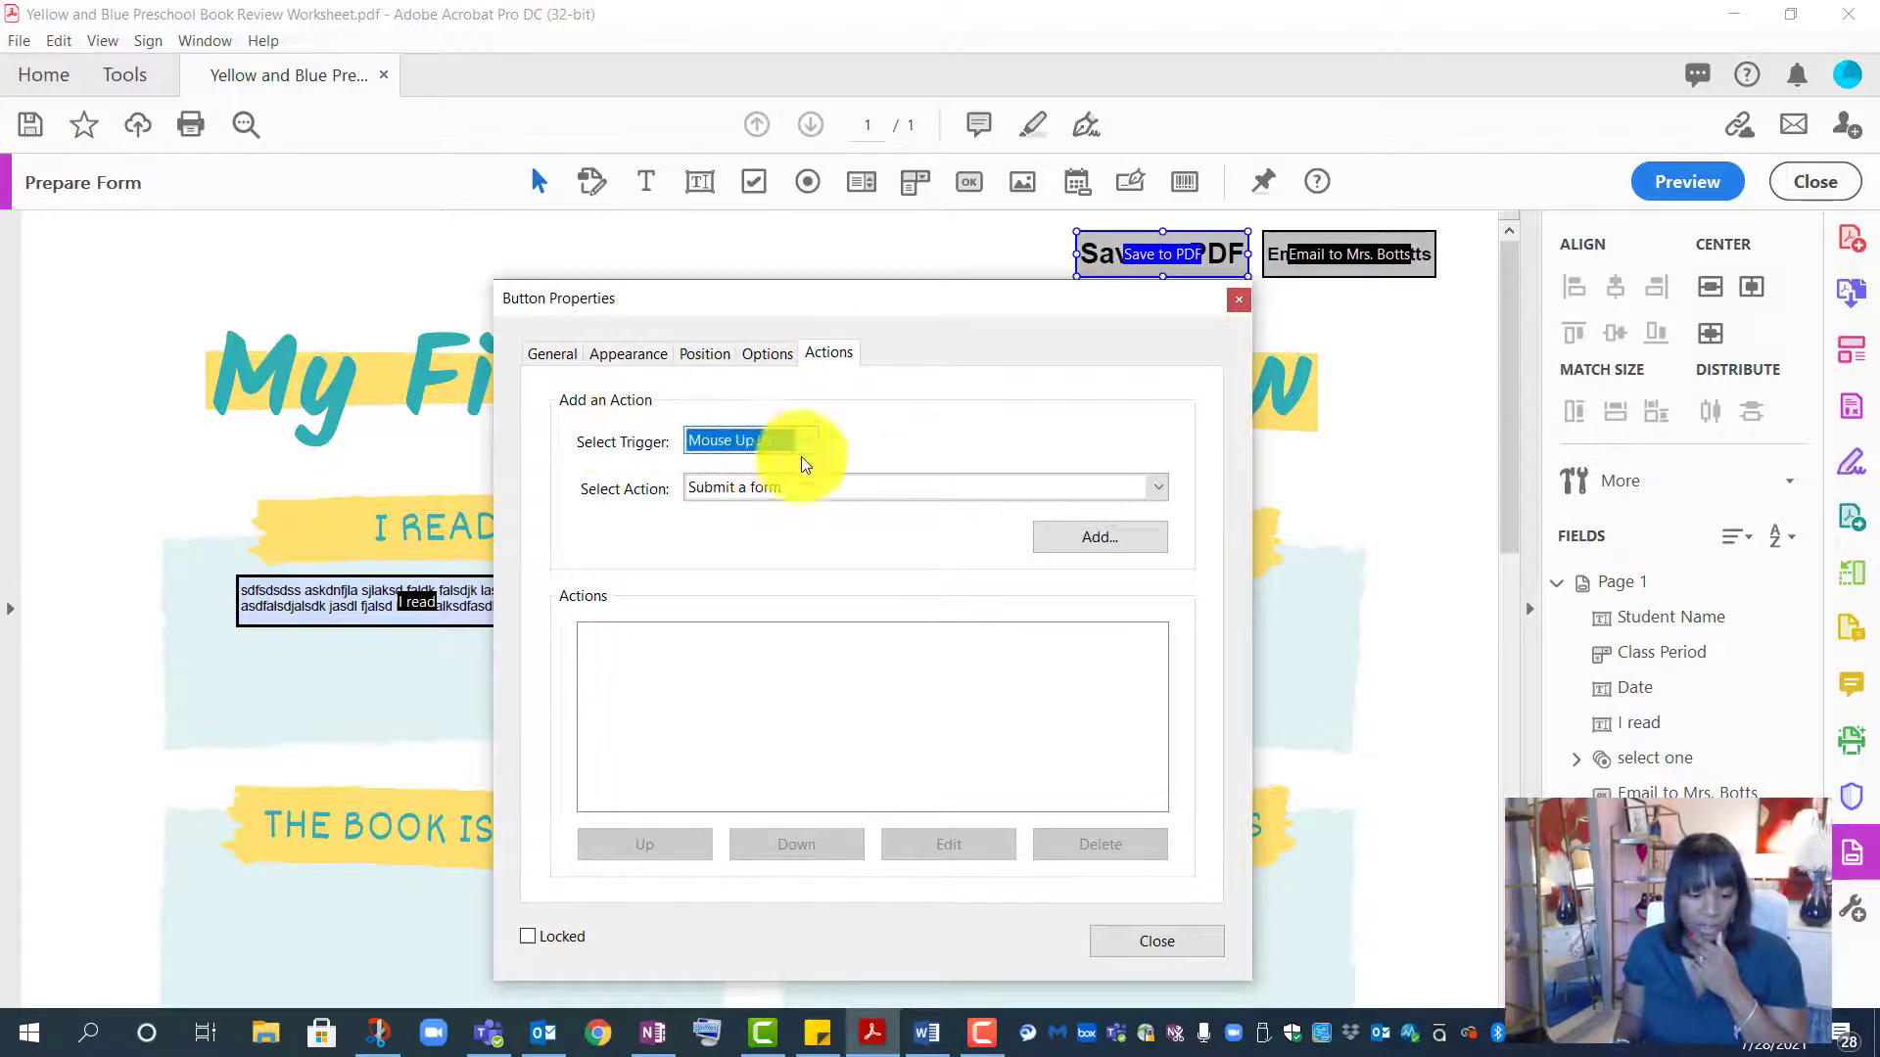
left_click(861, 493)
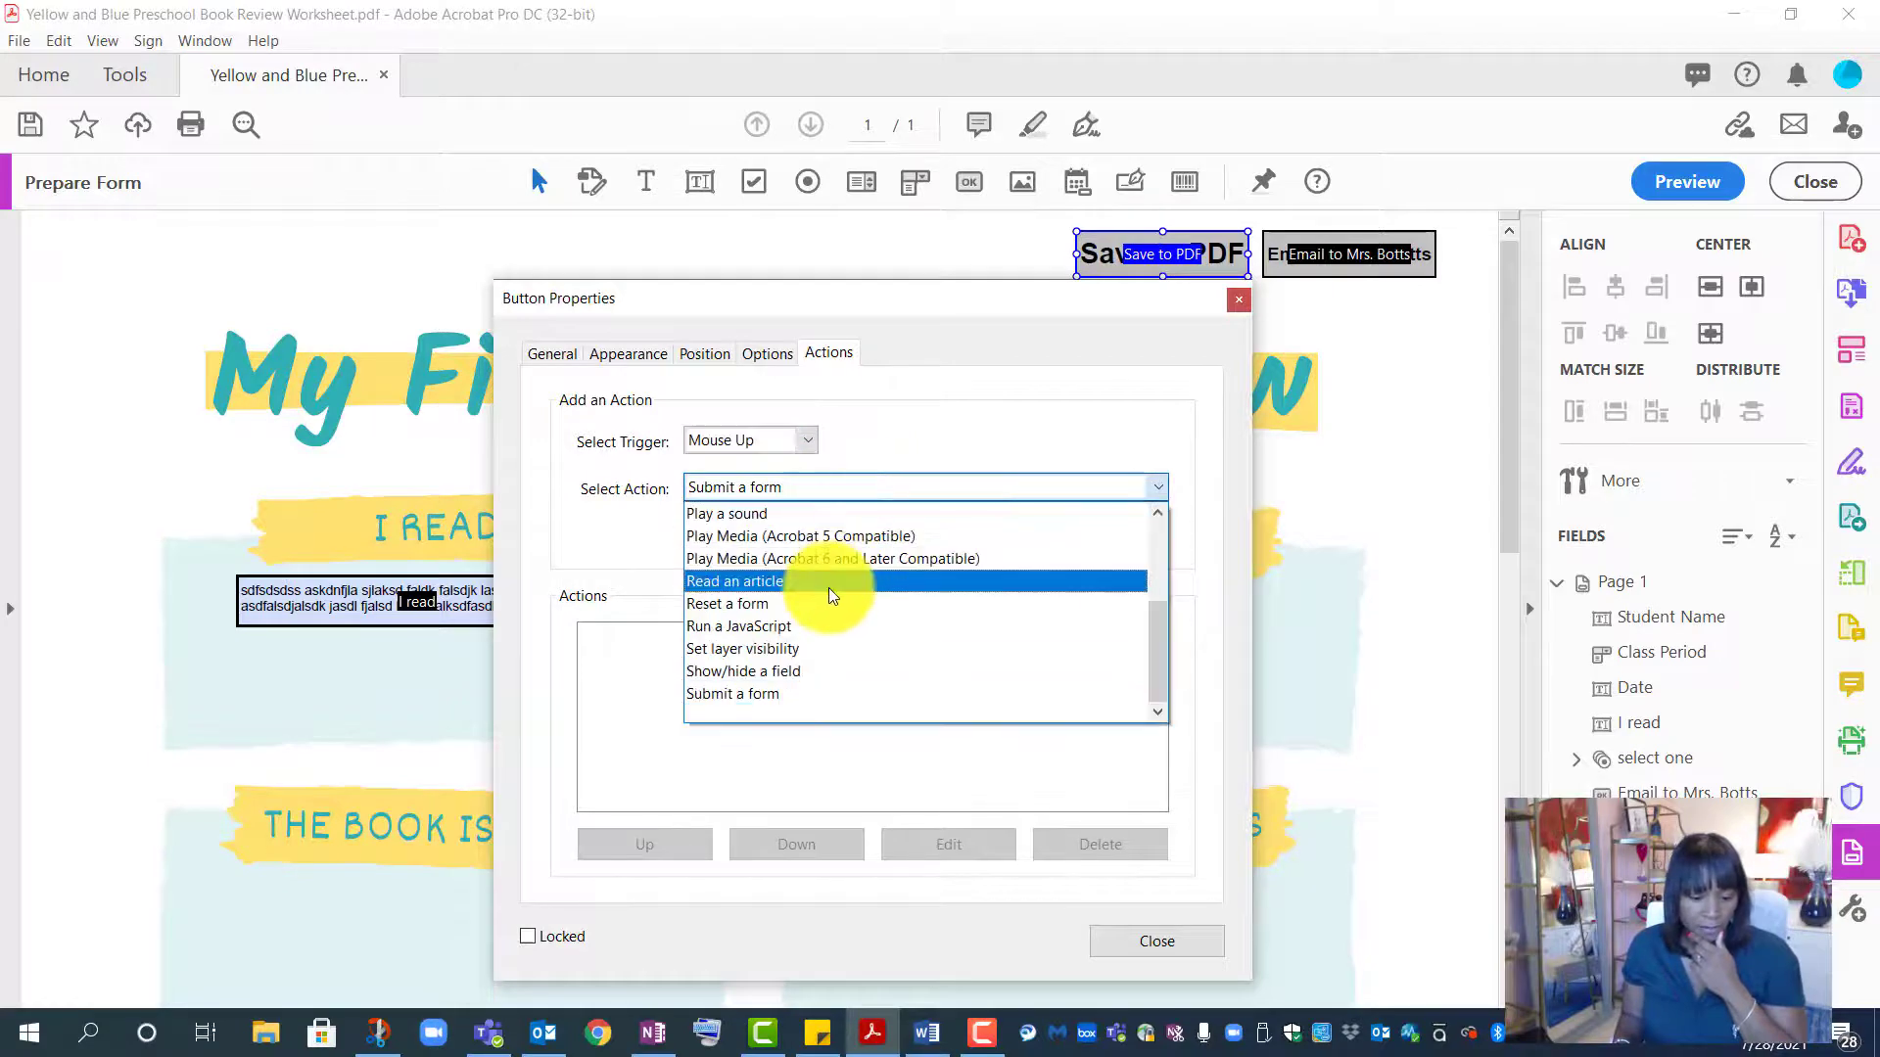
scroll(829, 587, "up", 2)
scroll(828, 588, "up", 1)
left_click(822, 509)
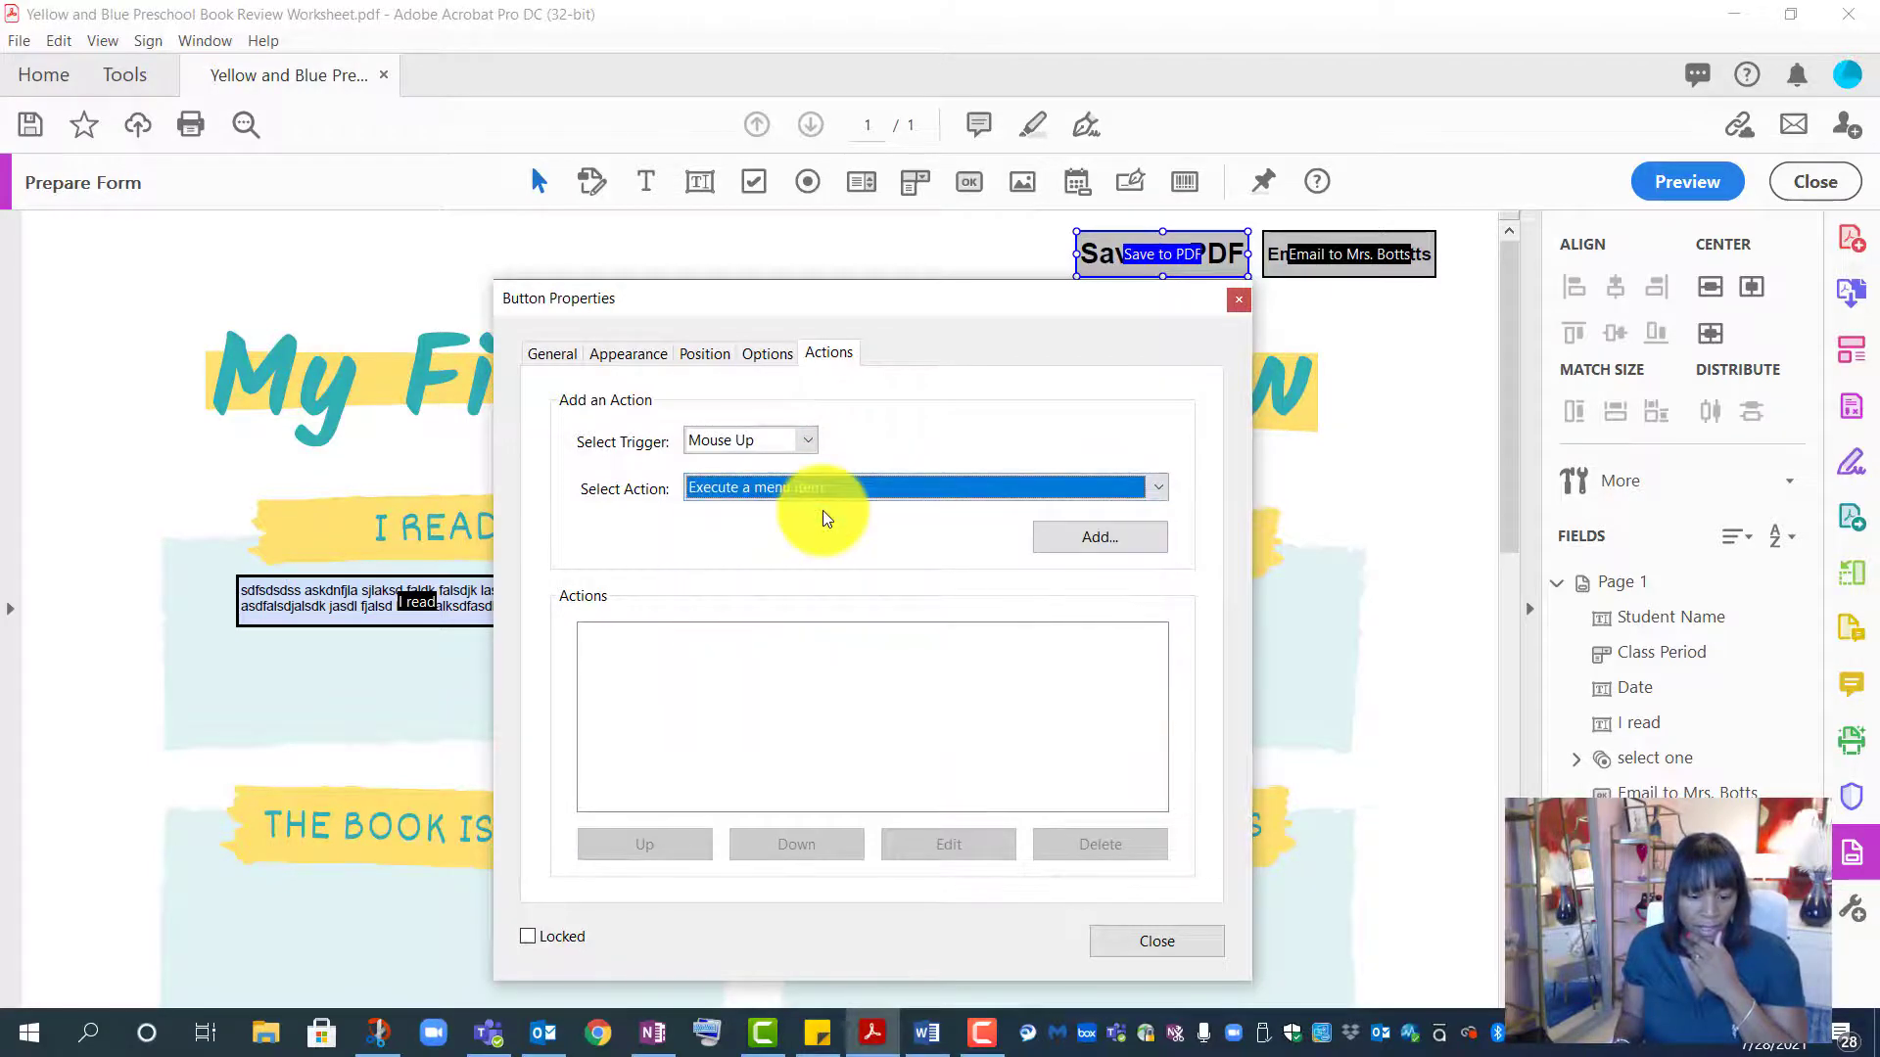
left_click(1105, 538)
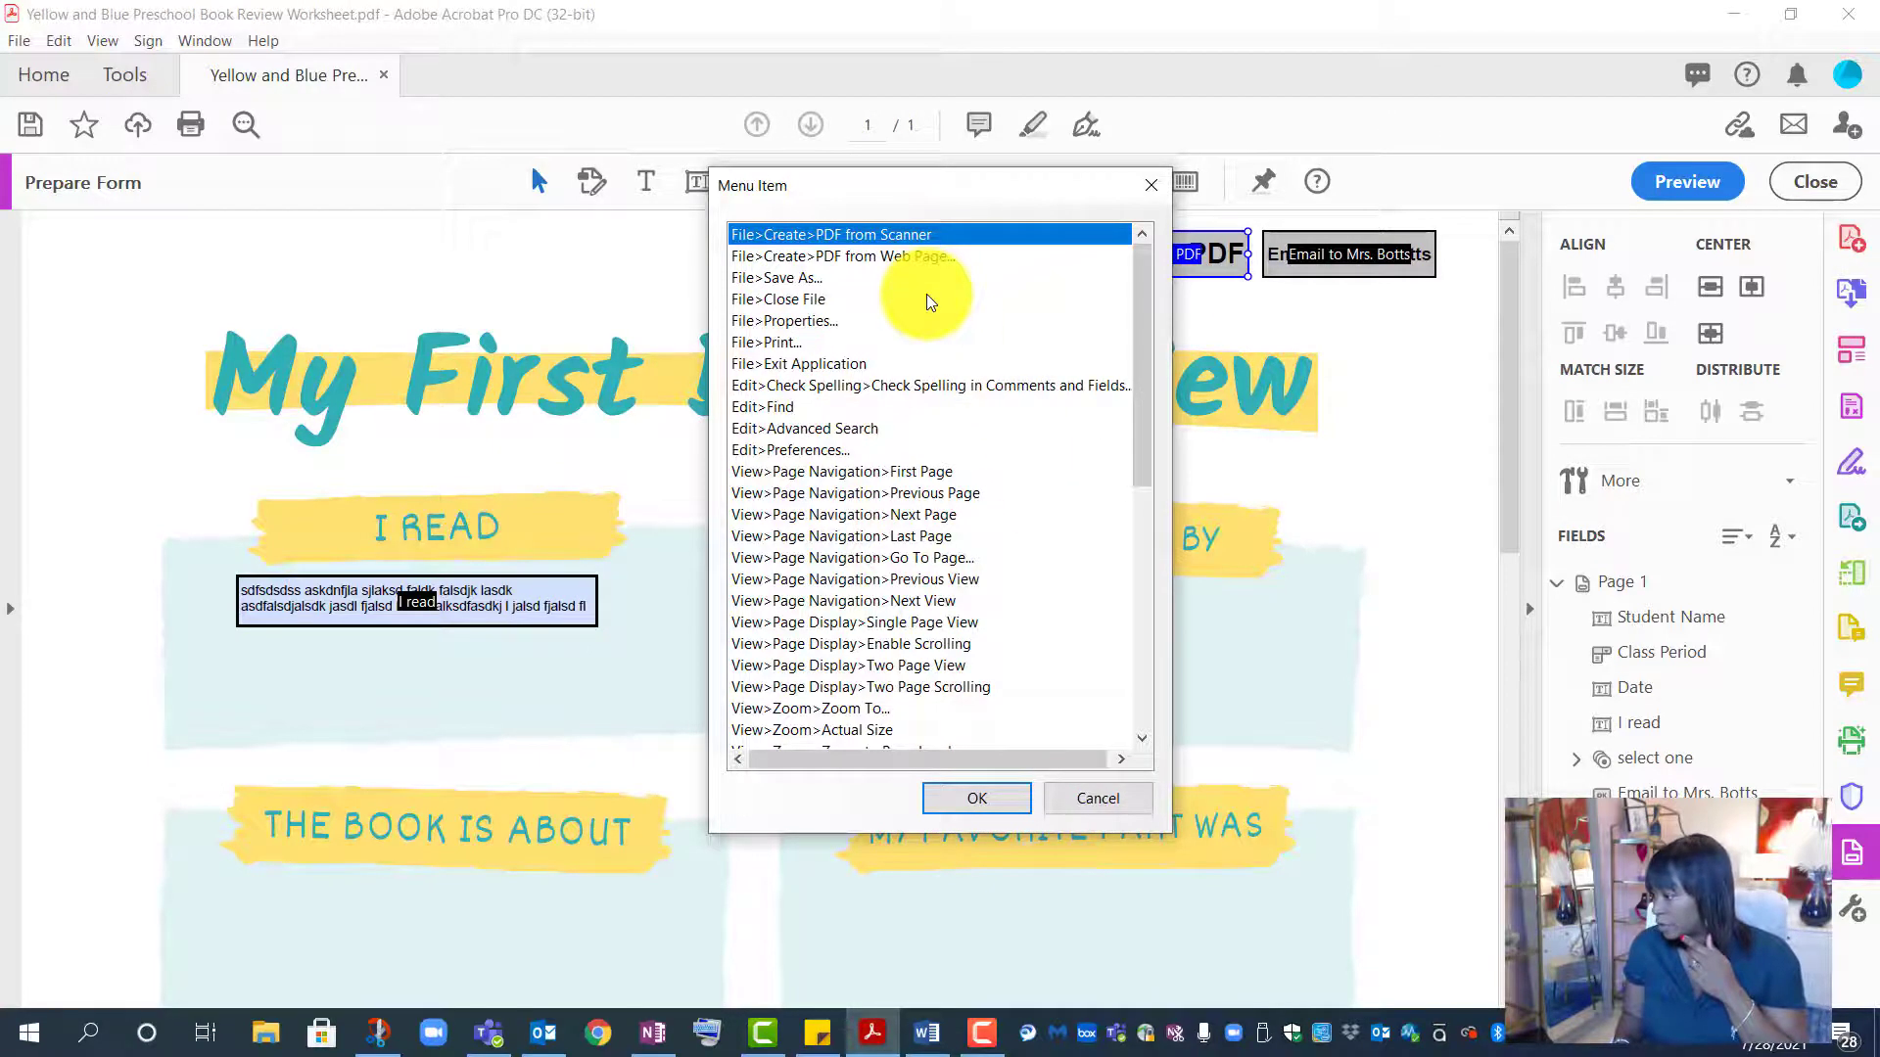
left_click(809, 279)
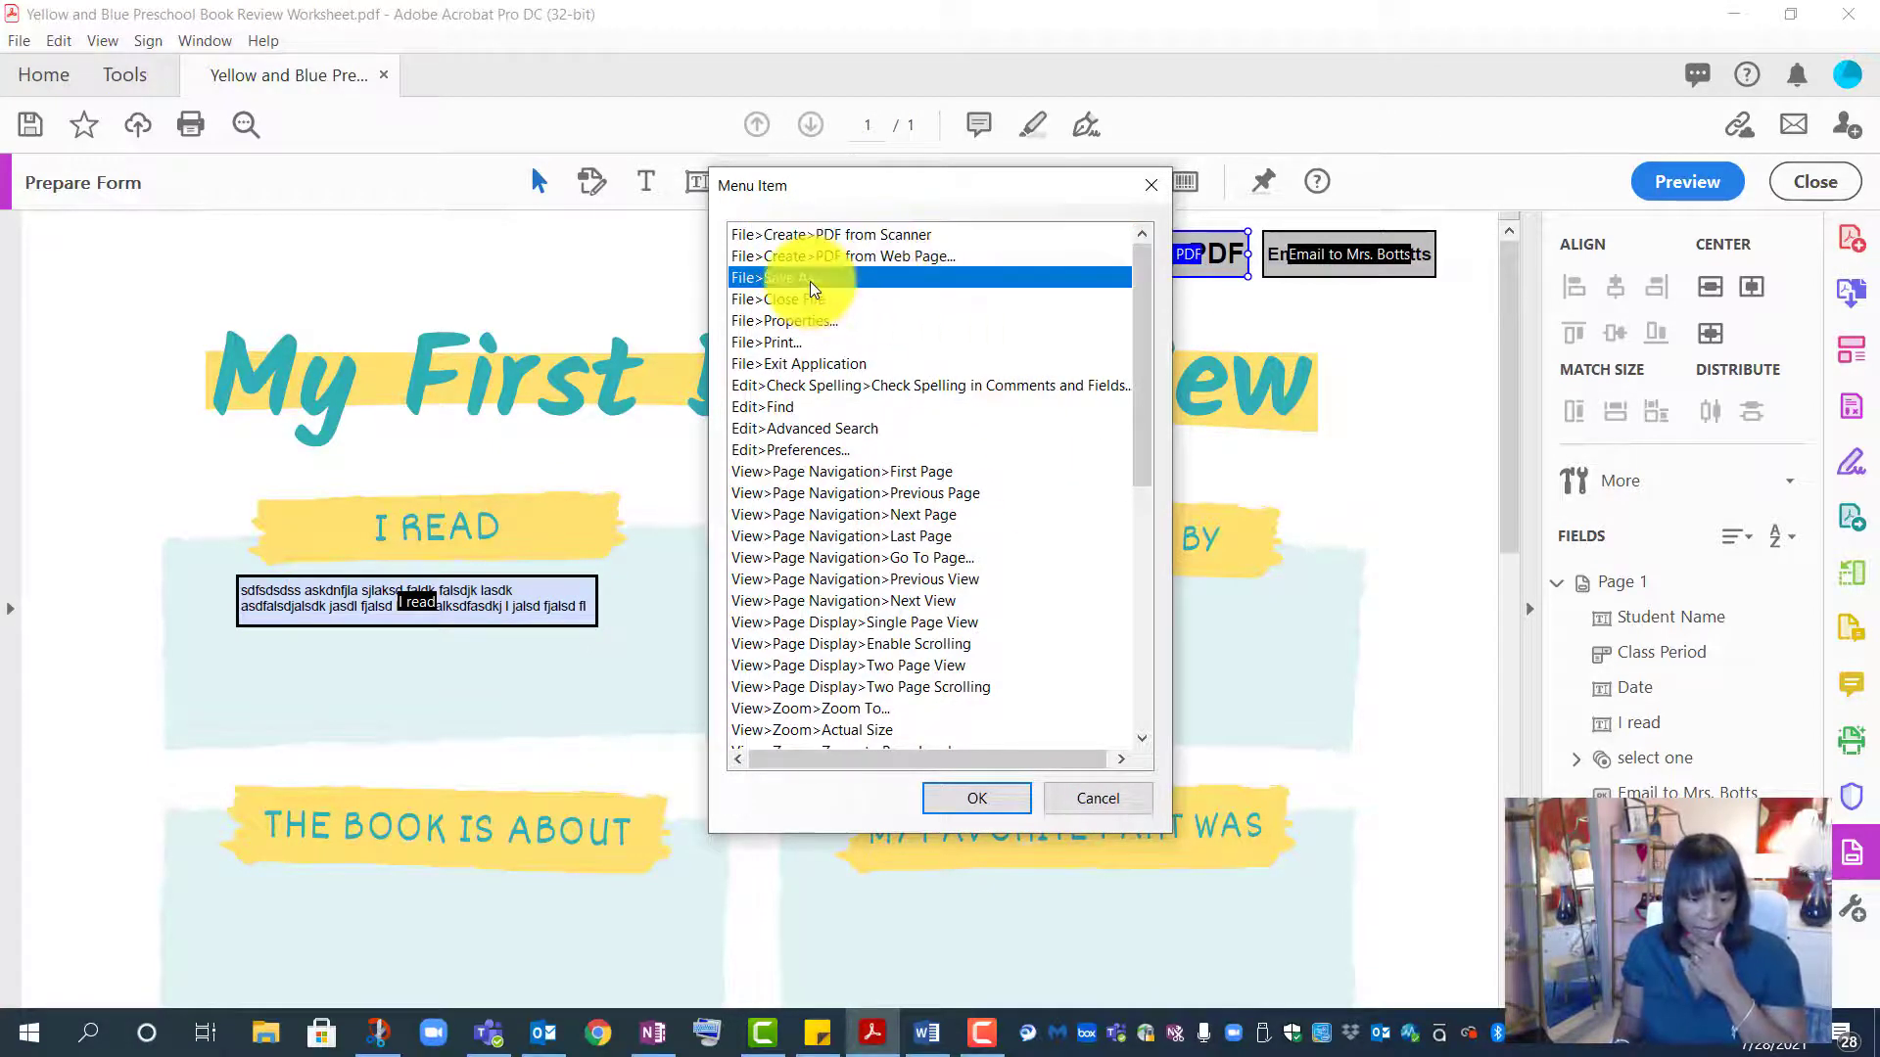
left_click(997, 803)
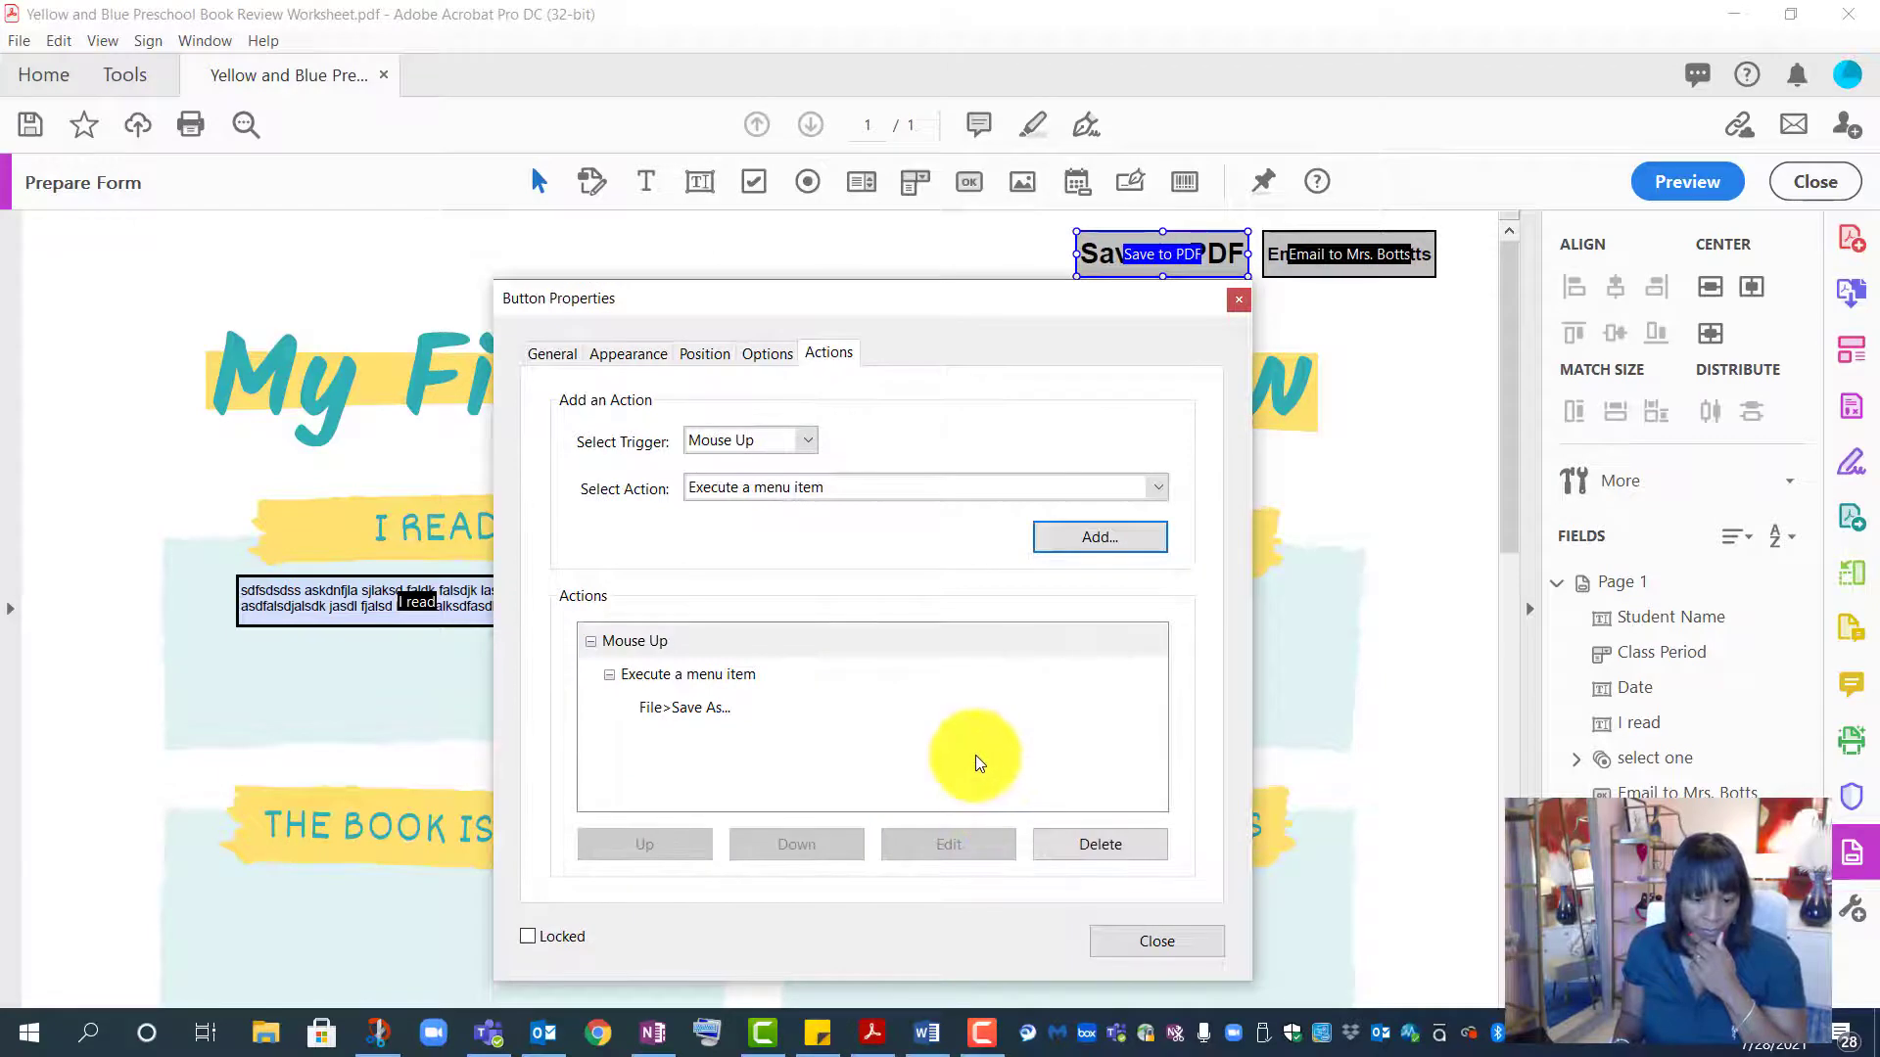
left_click(1155, 940)
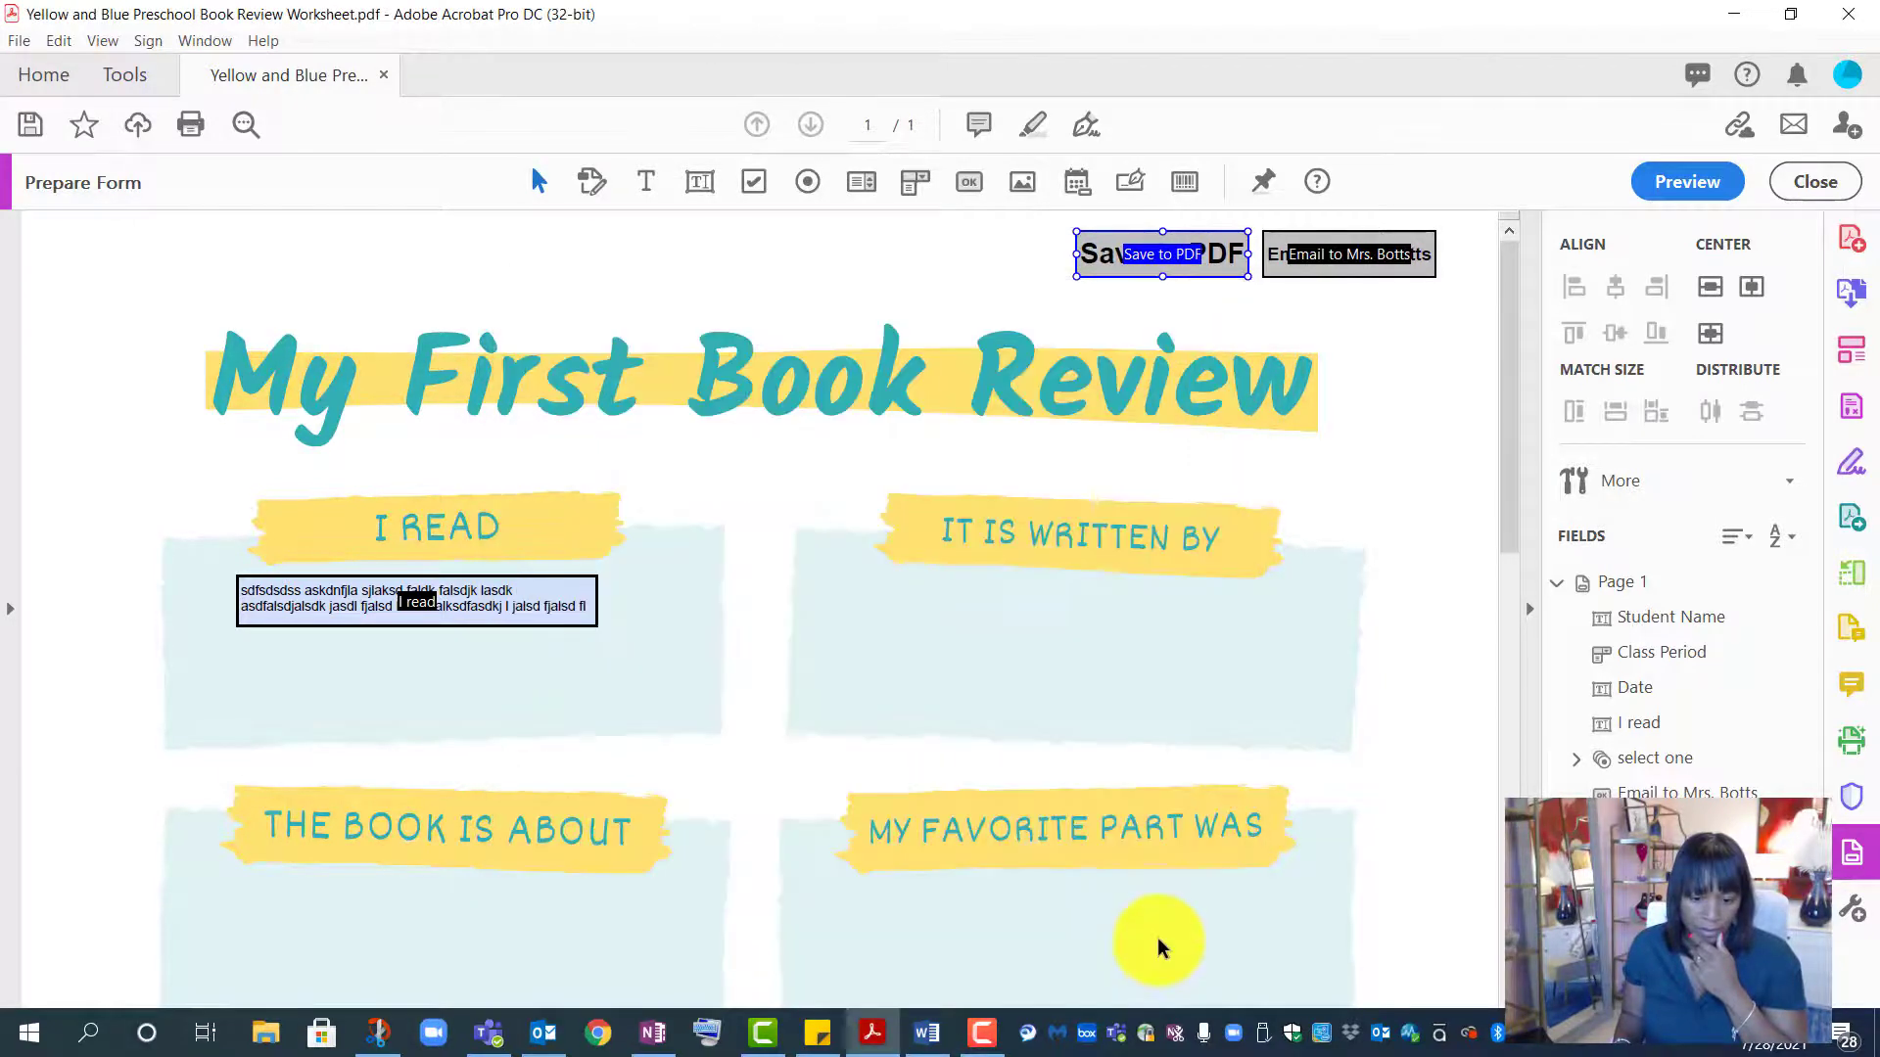
left_click(1338, 325)
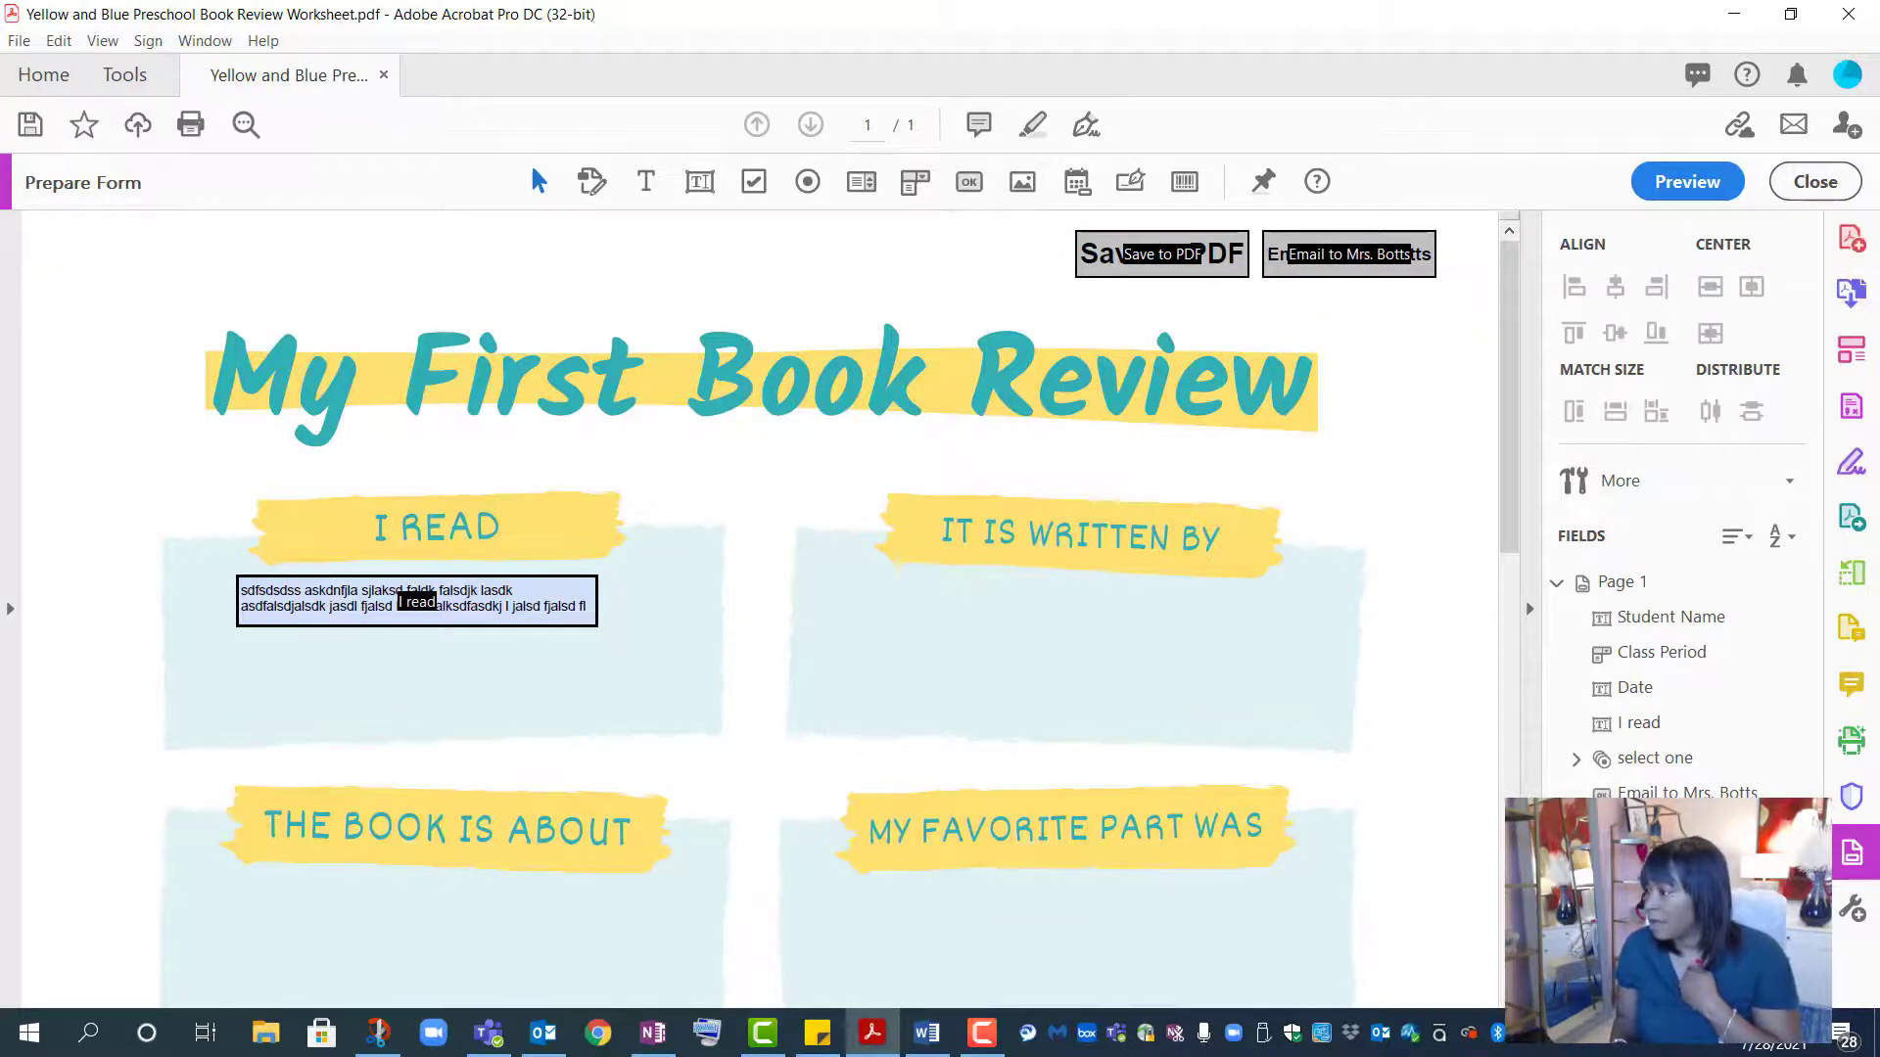
- Place a new button left of Save to PDF, name it Reset, and open its properties
left_click(968, 182)
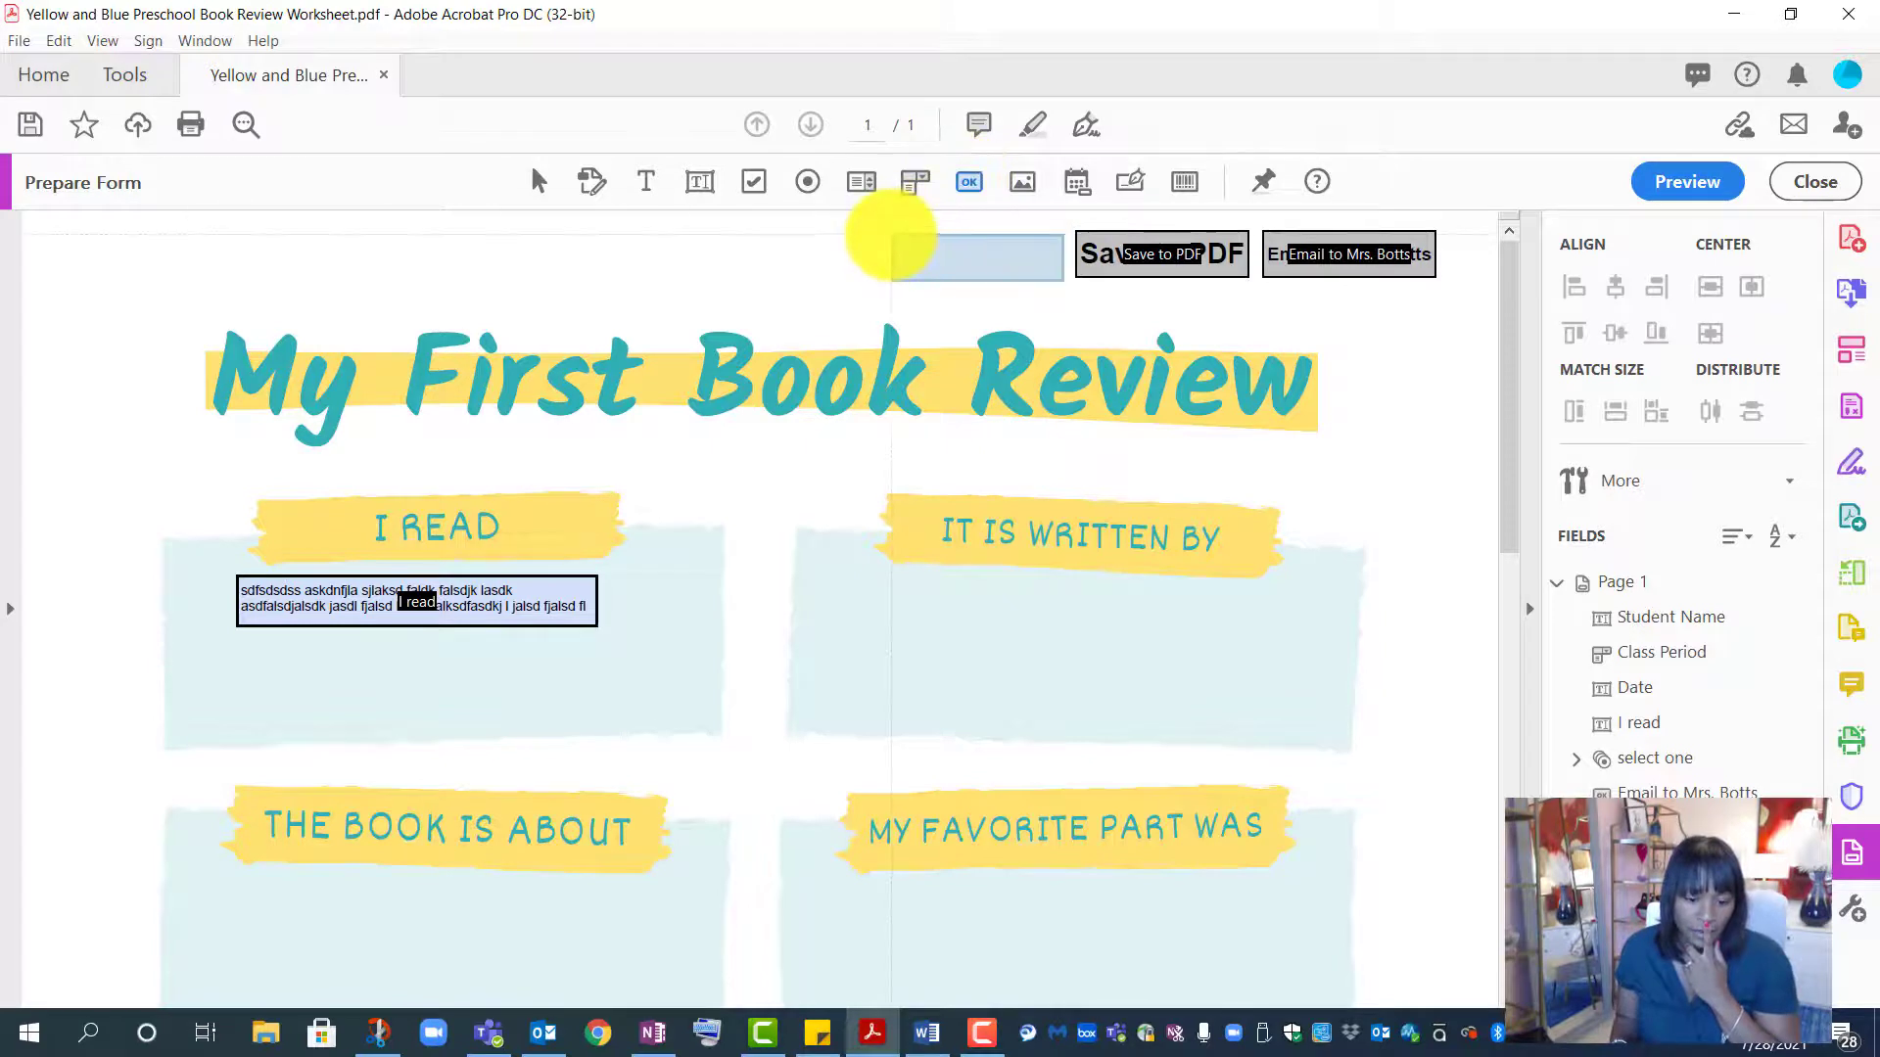
left_click(886, 235)
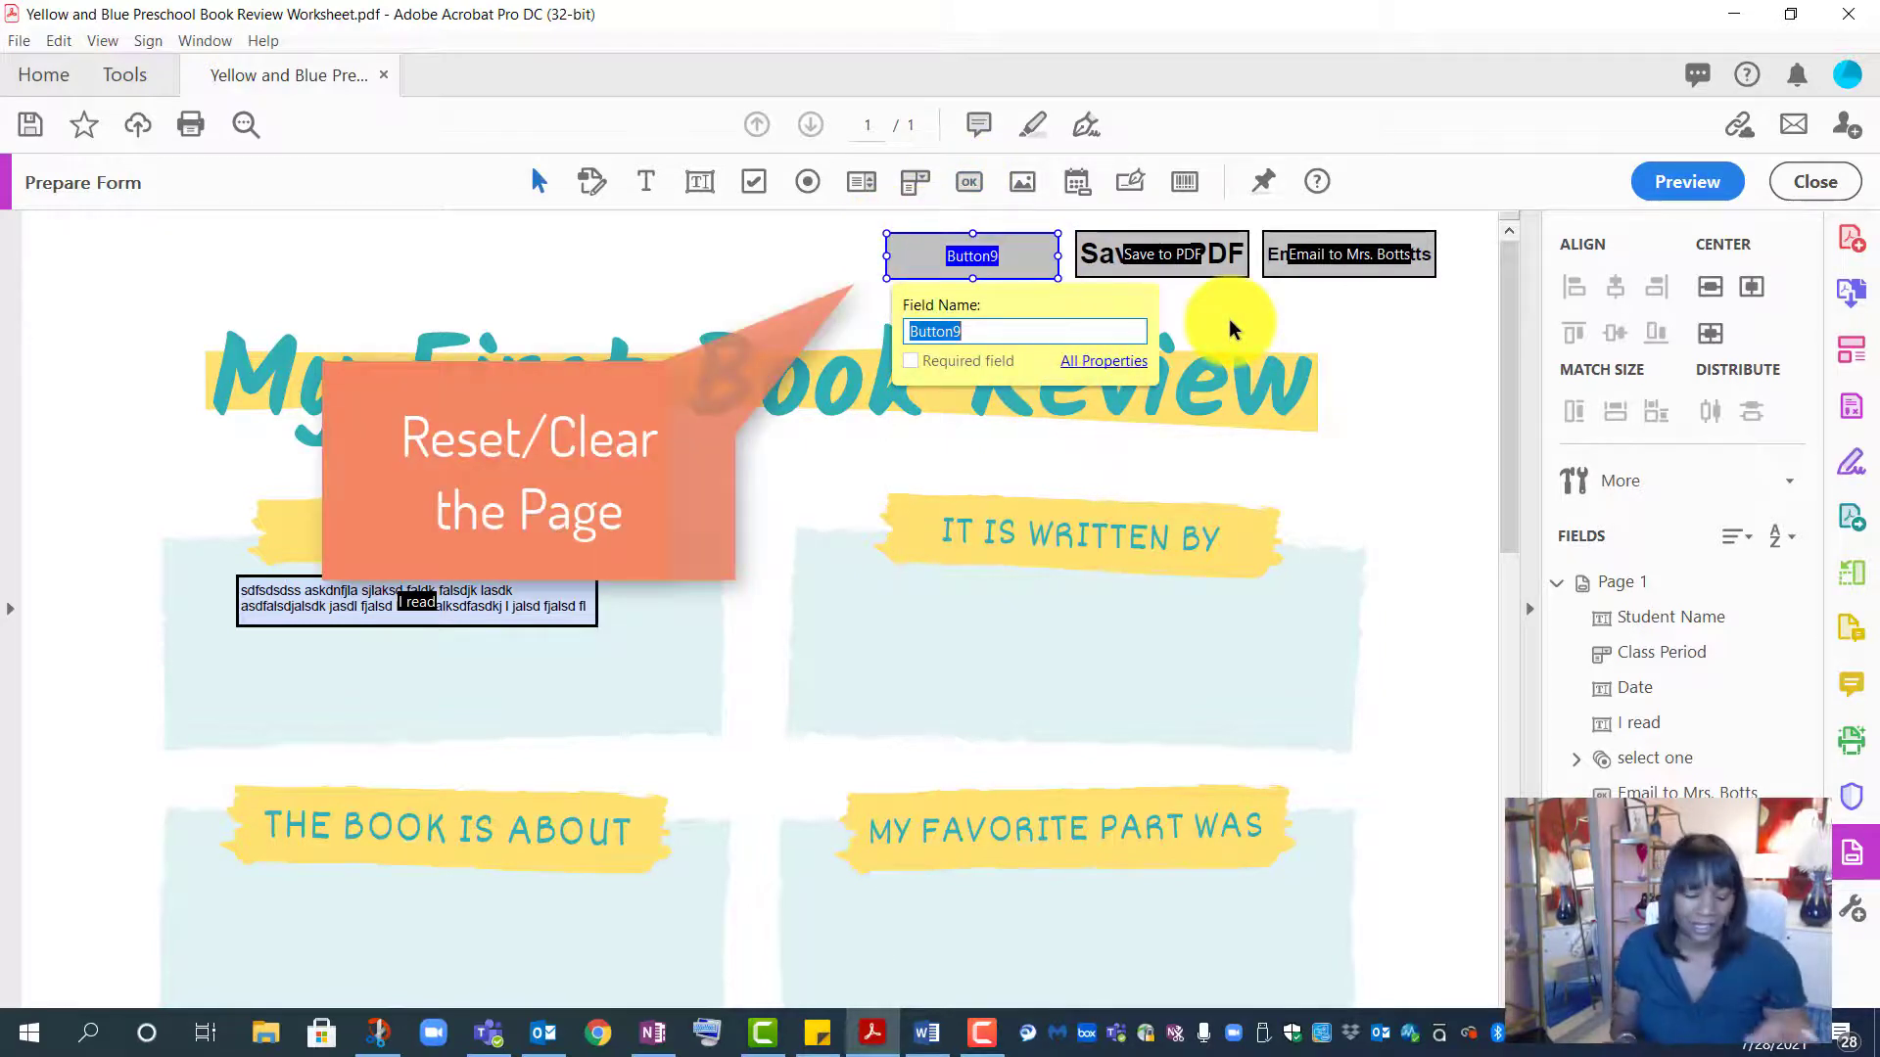
type("Reset")
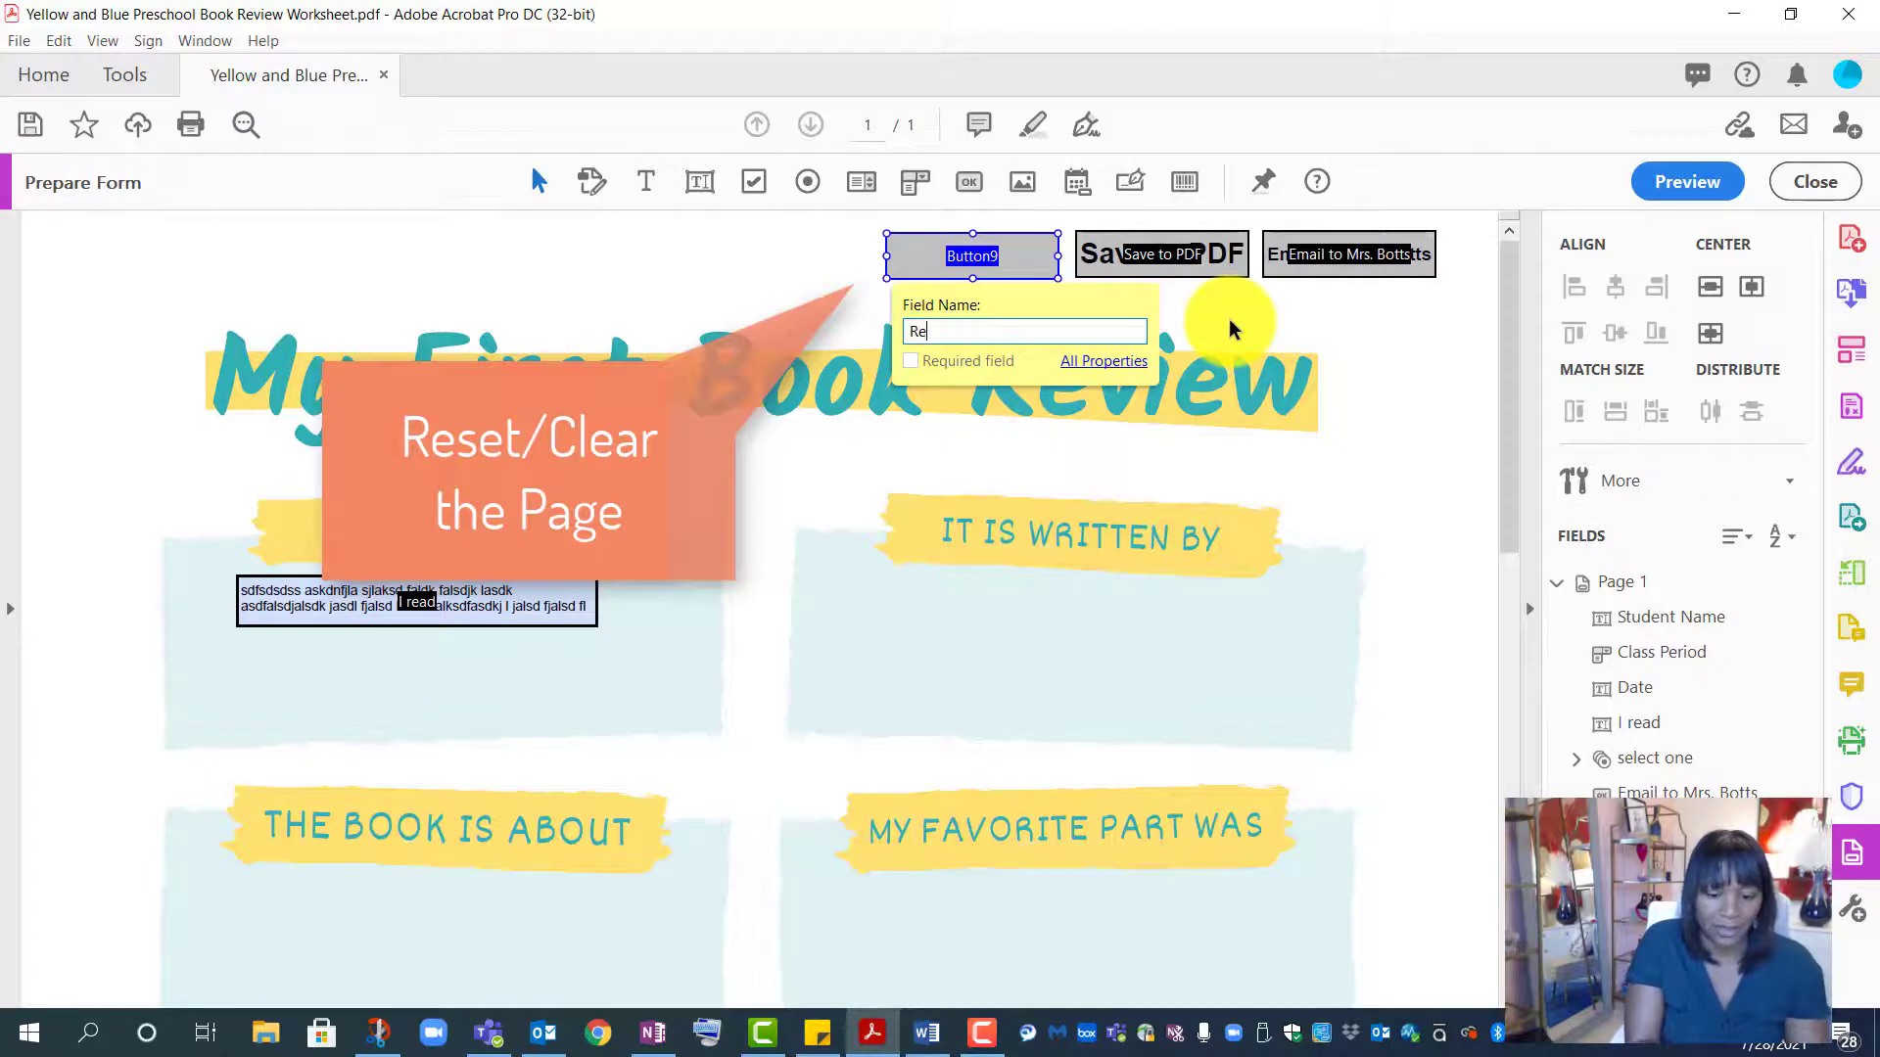
left_click(1092, 363)
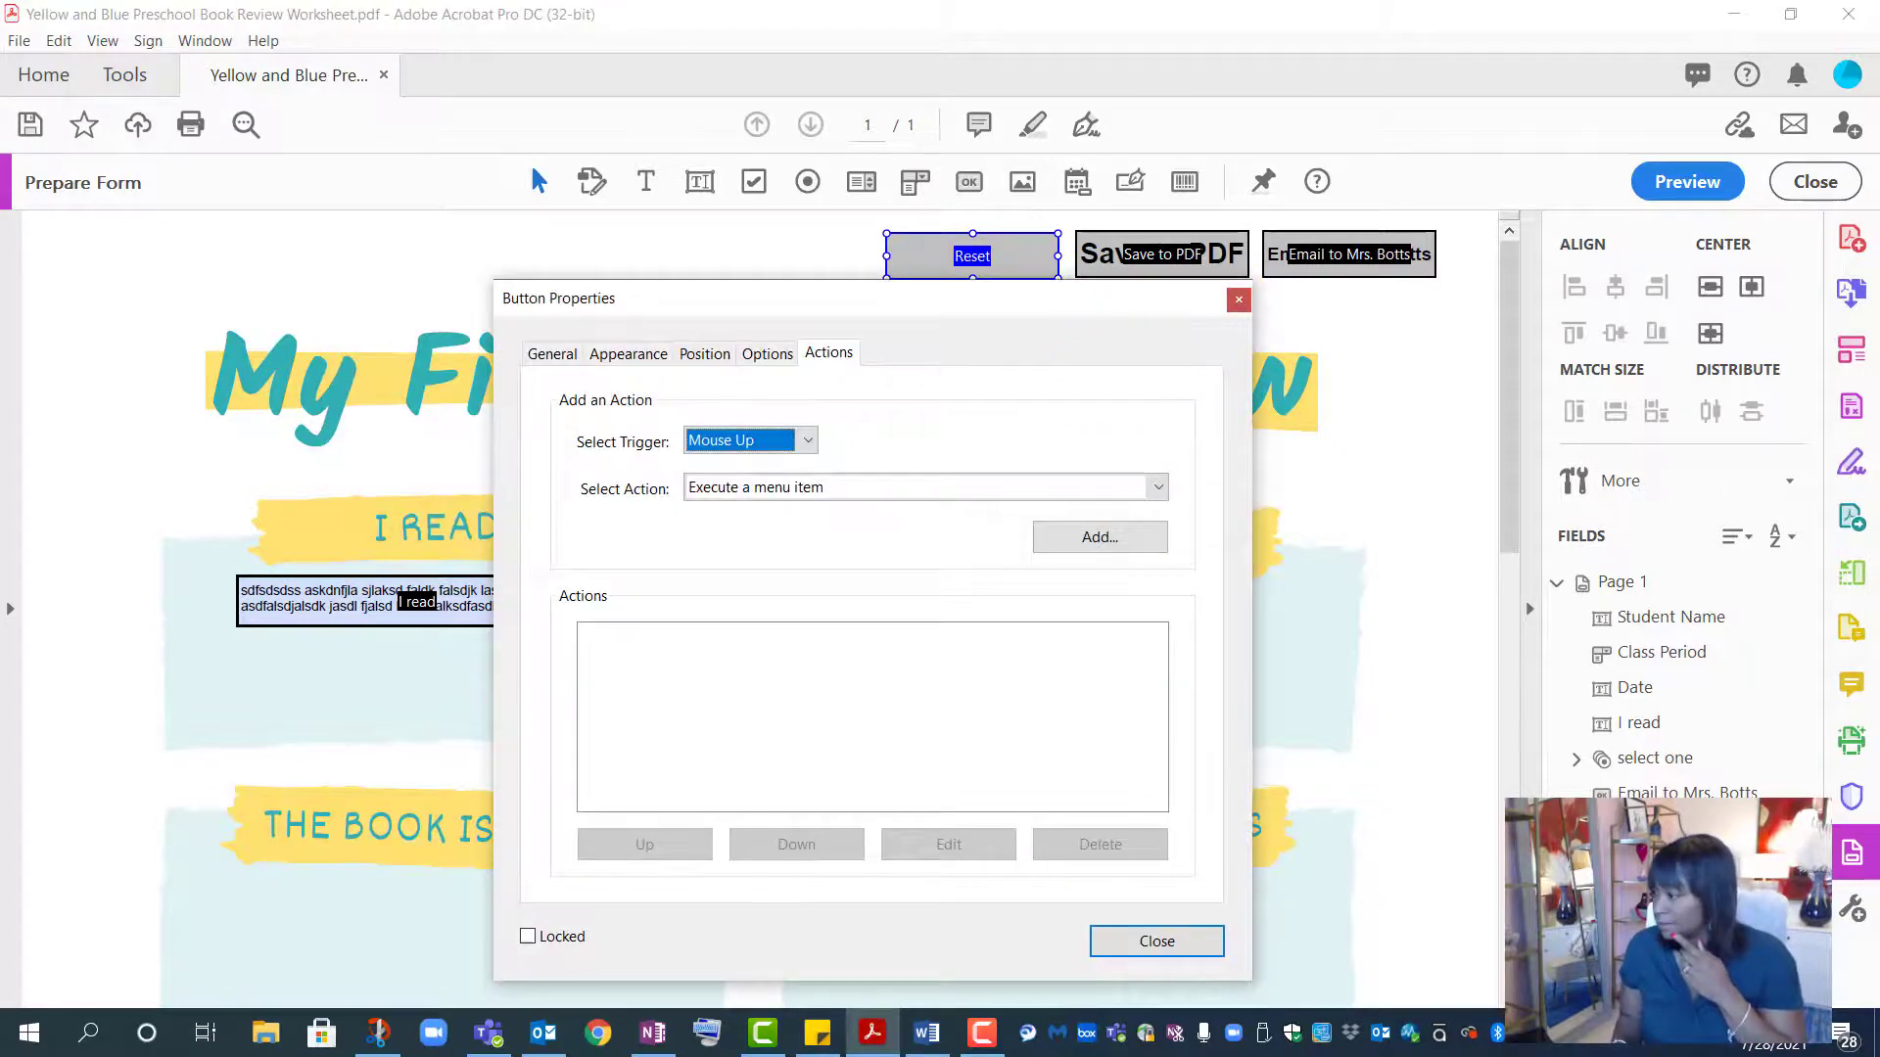
key("alt+Tab")
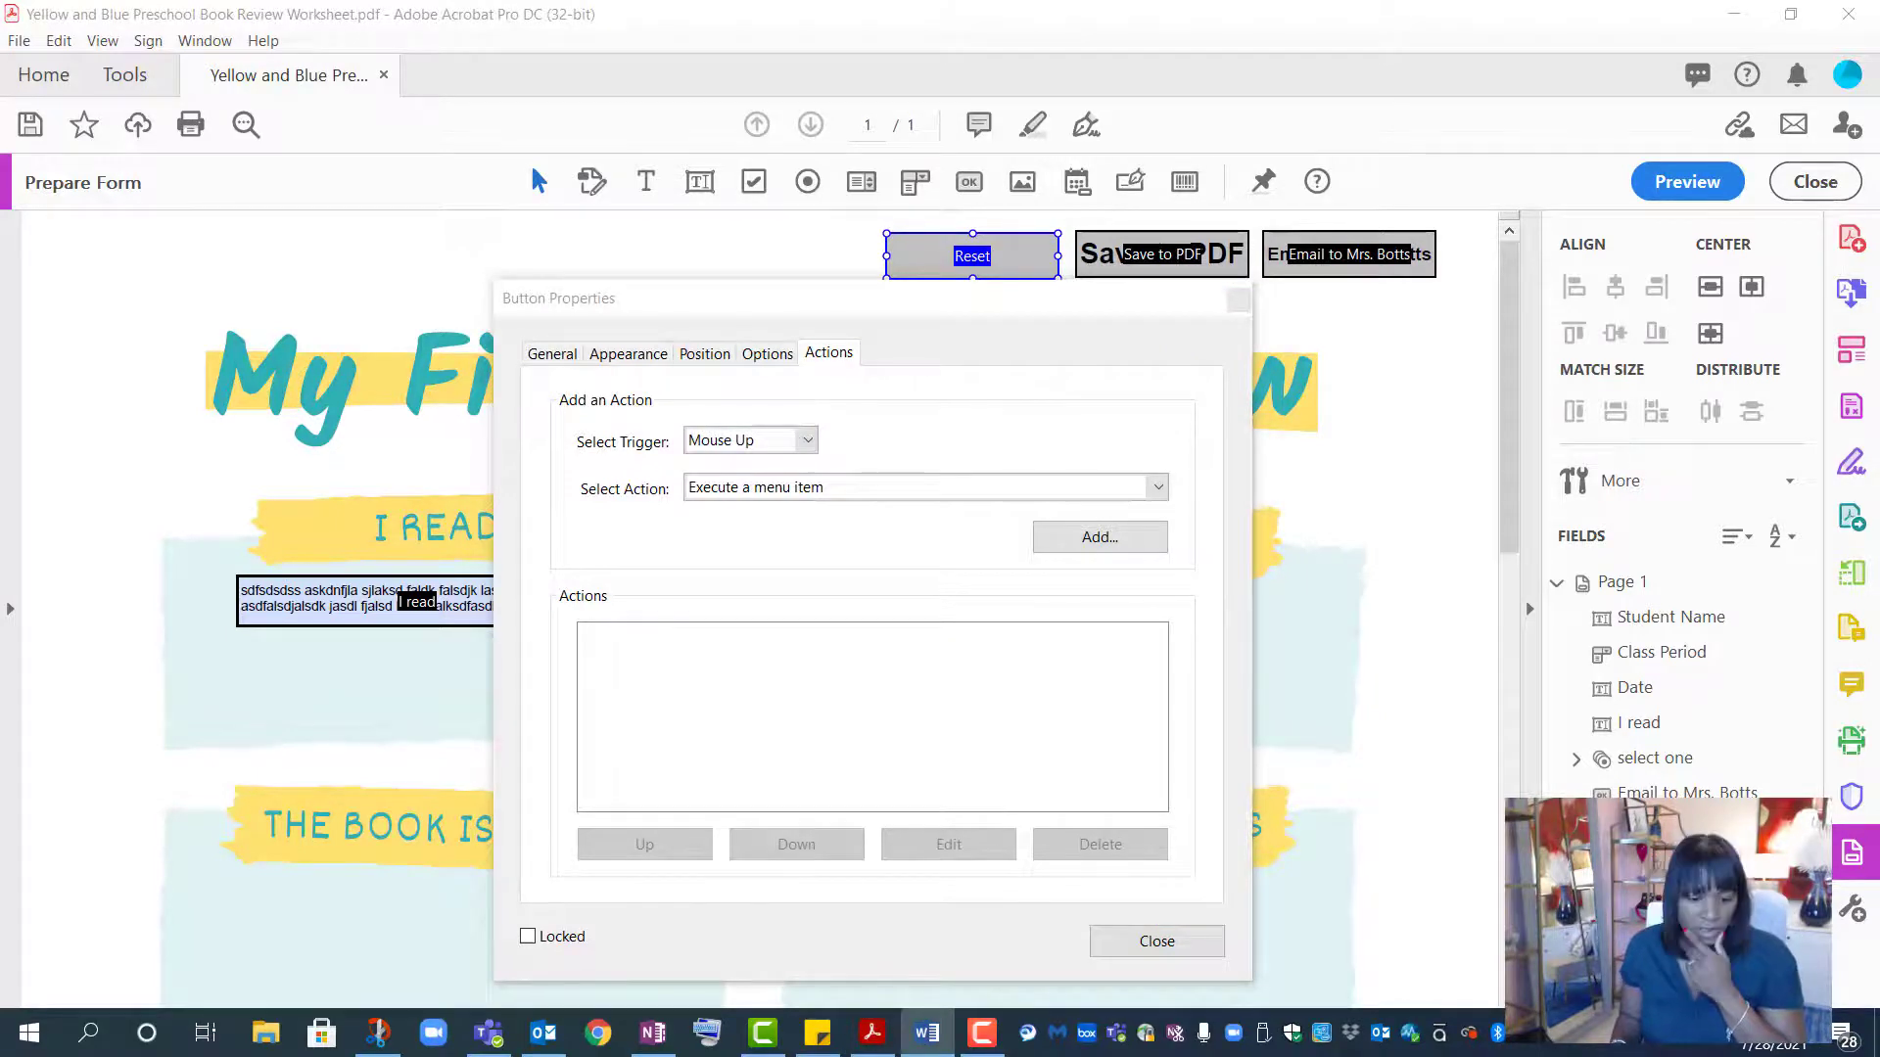
- Give the button the label 'Reset' with Auto font size, then close its properties
left_click(767, 353)
left_click(842, 572)
type("R")
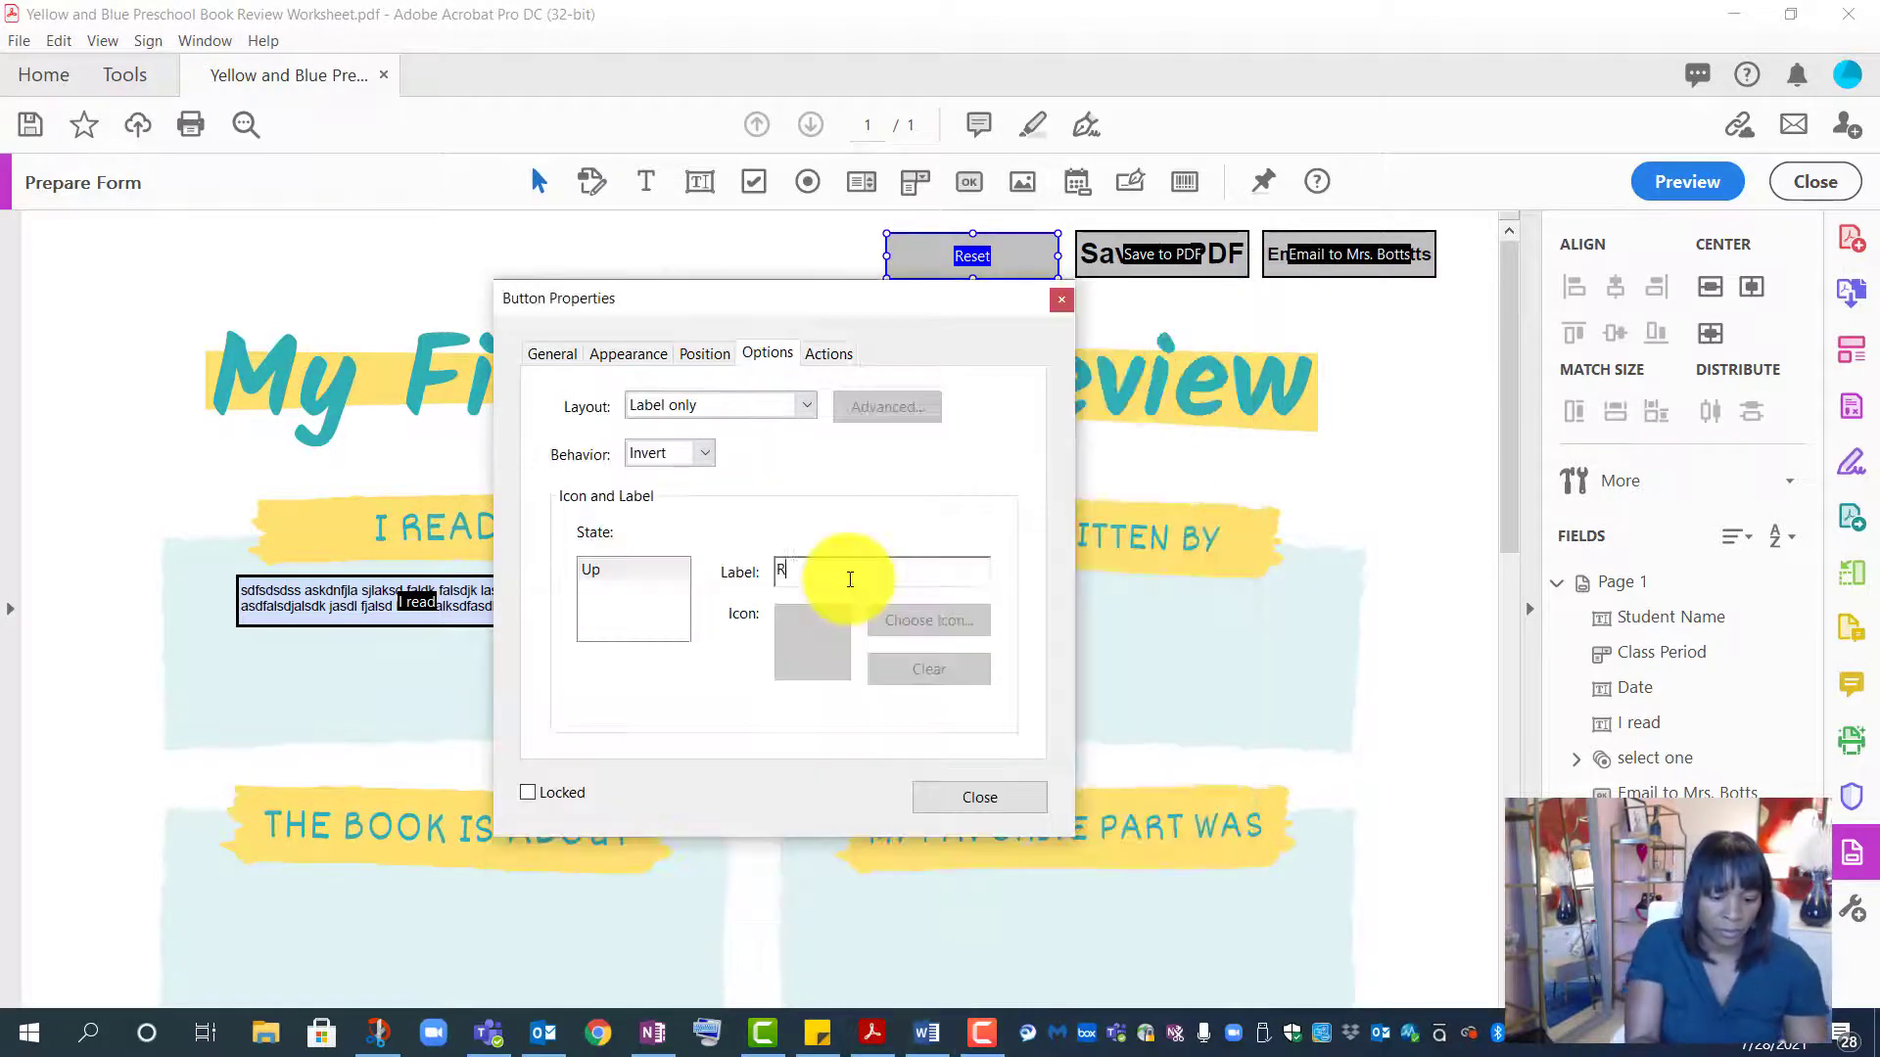
type("eset")
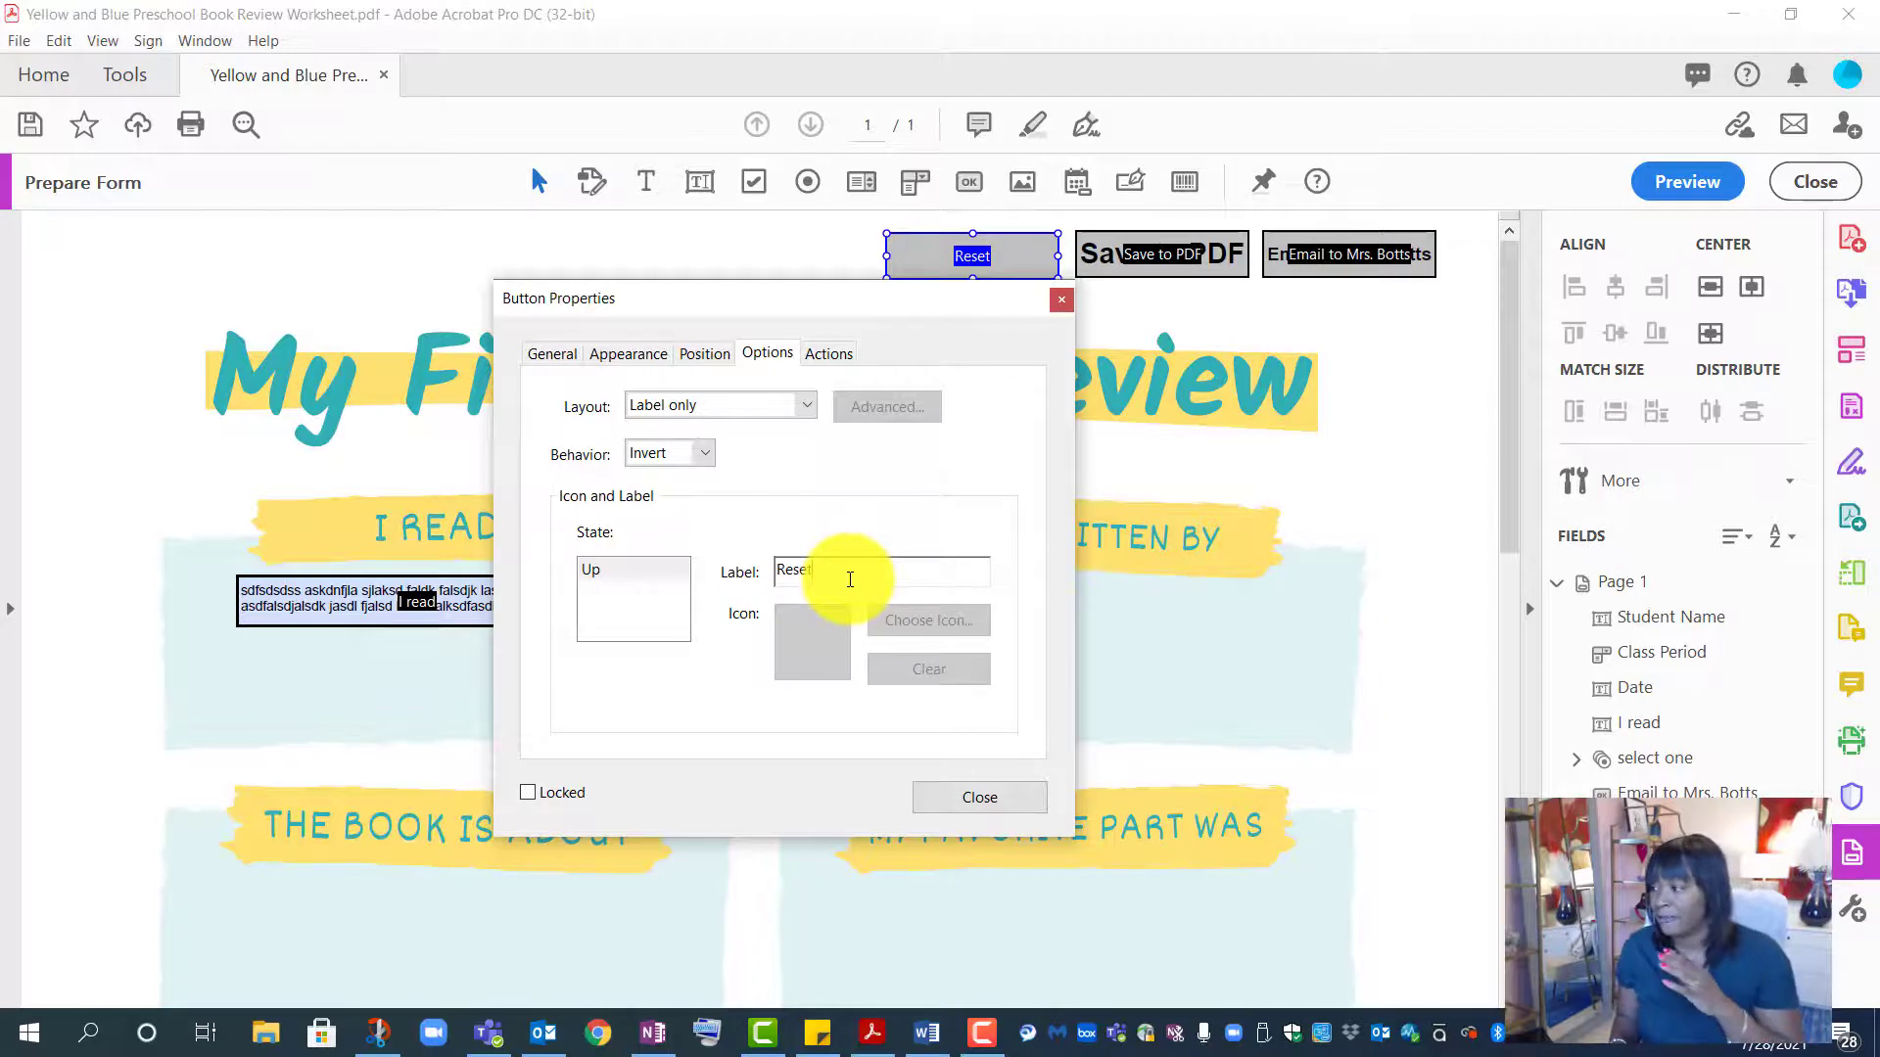
left_click(638, 355)
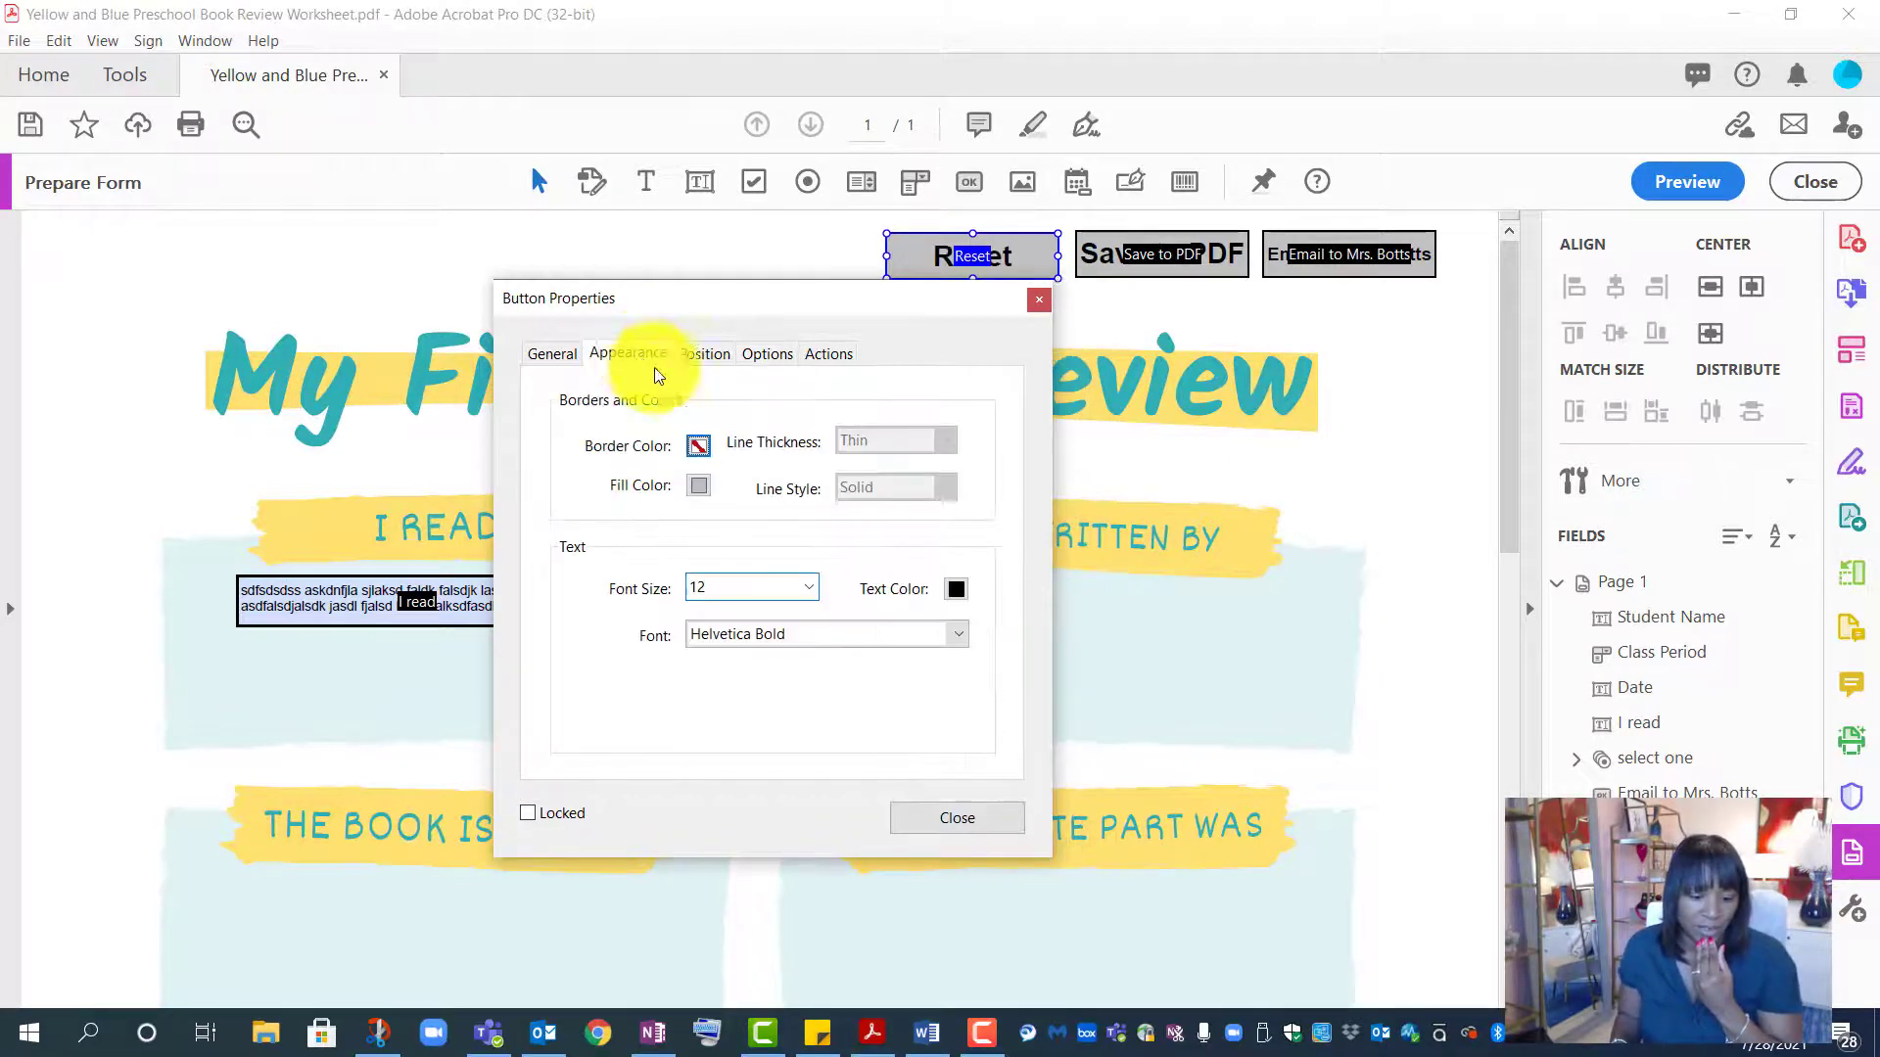
left_click(801, 586)
left_click(787, 612)
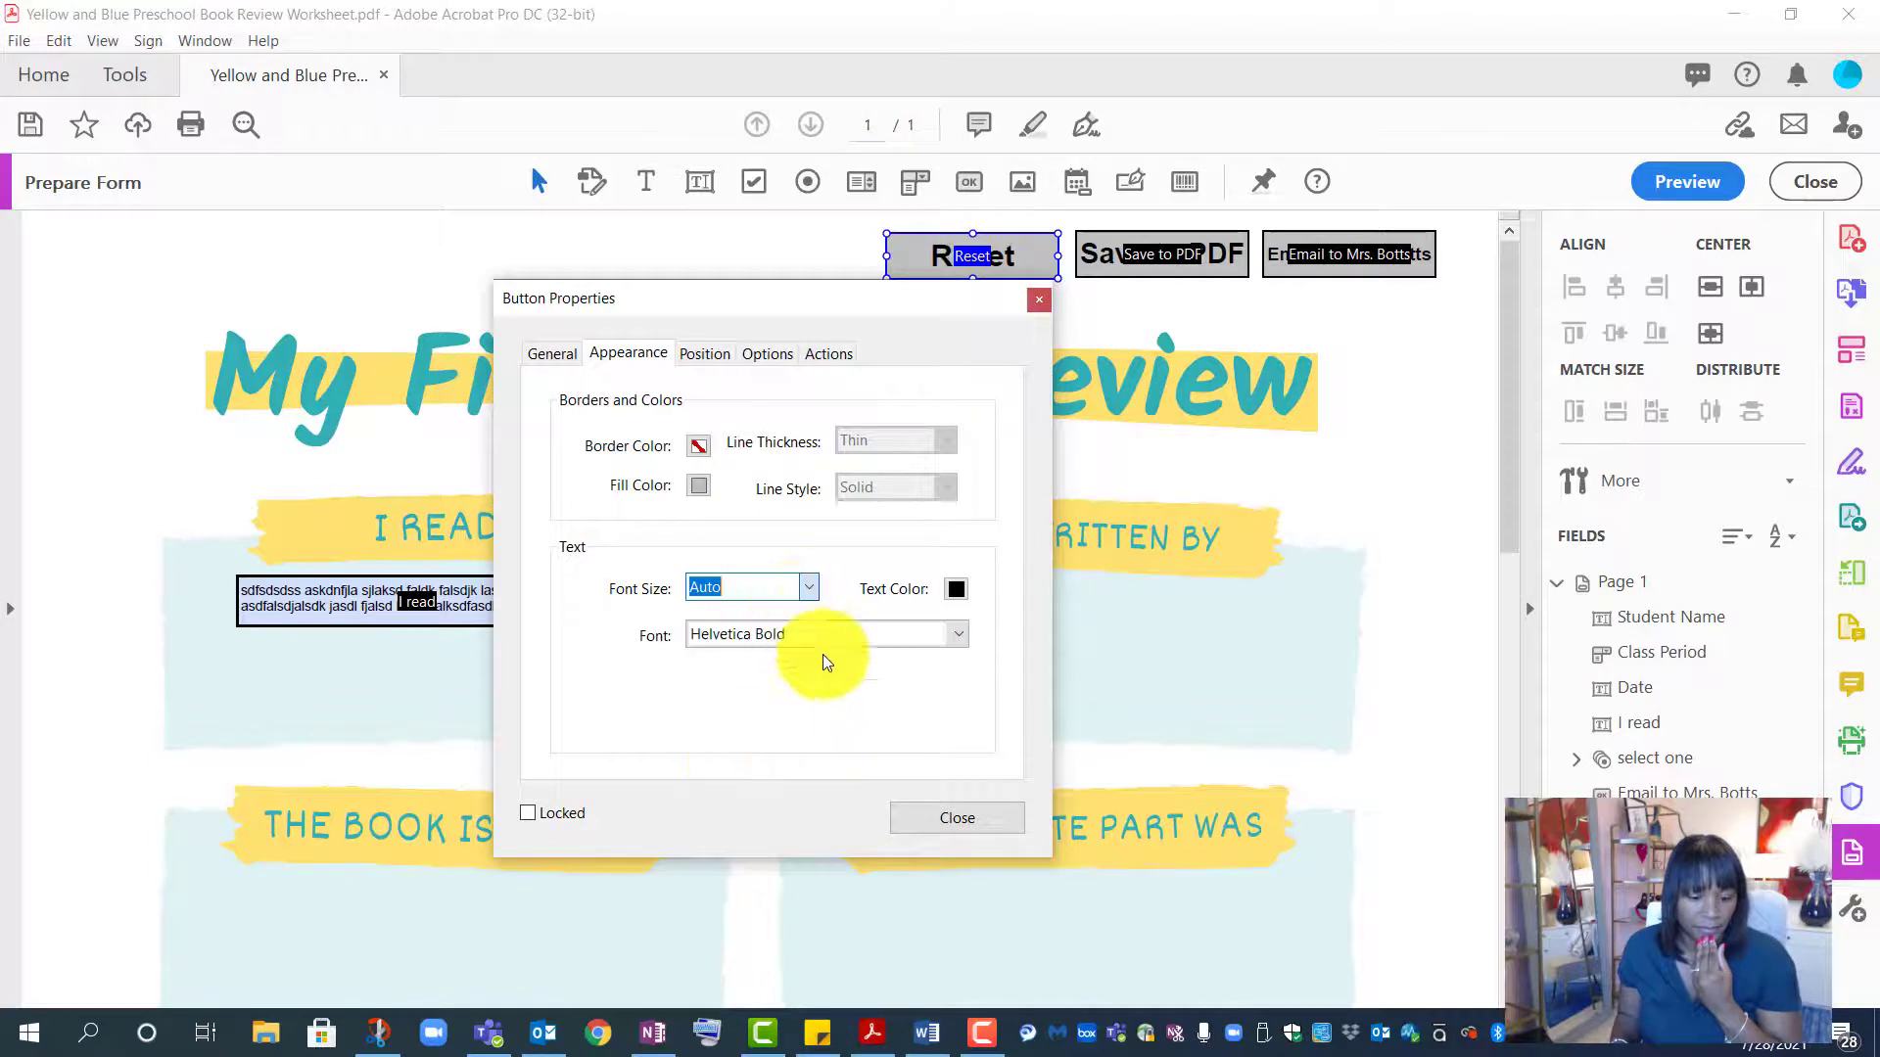
left_click(948, 820)
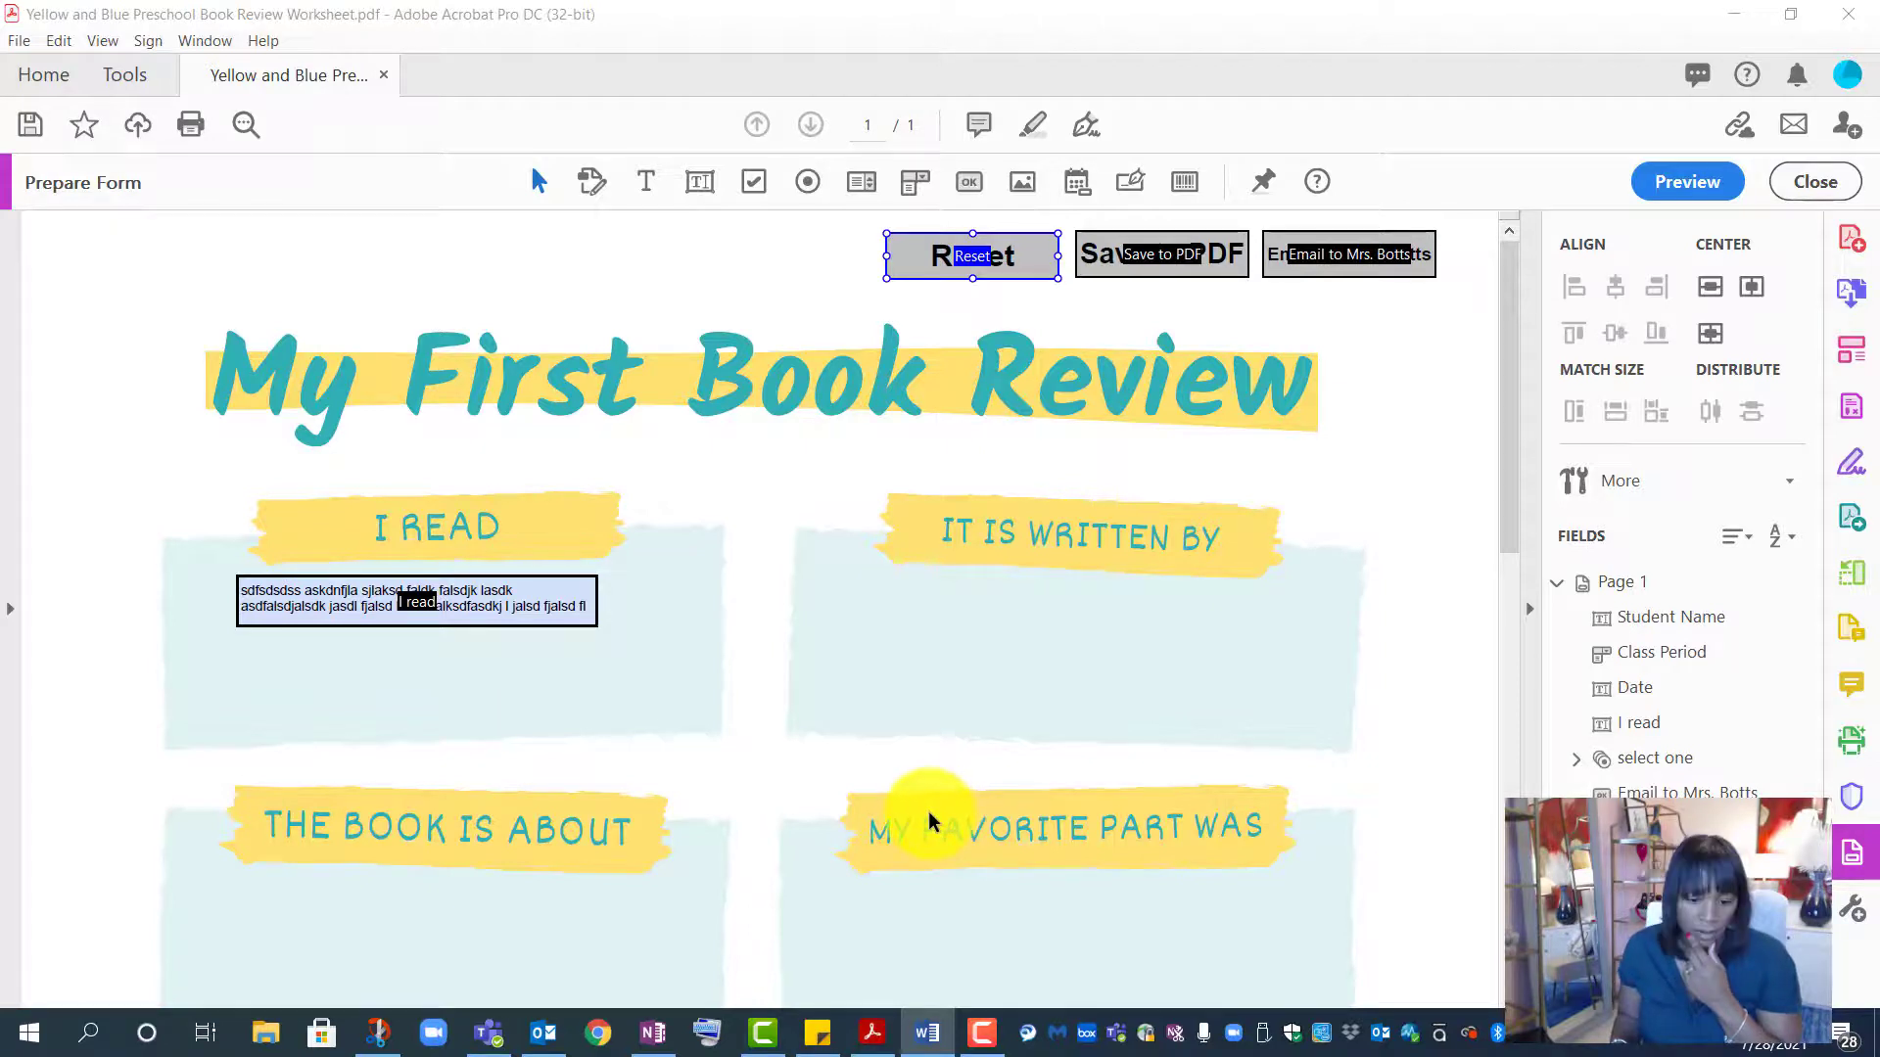
- Add a Reset a form action to the Reset button, excluding the Date and select one fields
key("Return")
left_click(807, 349)
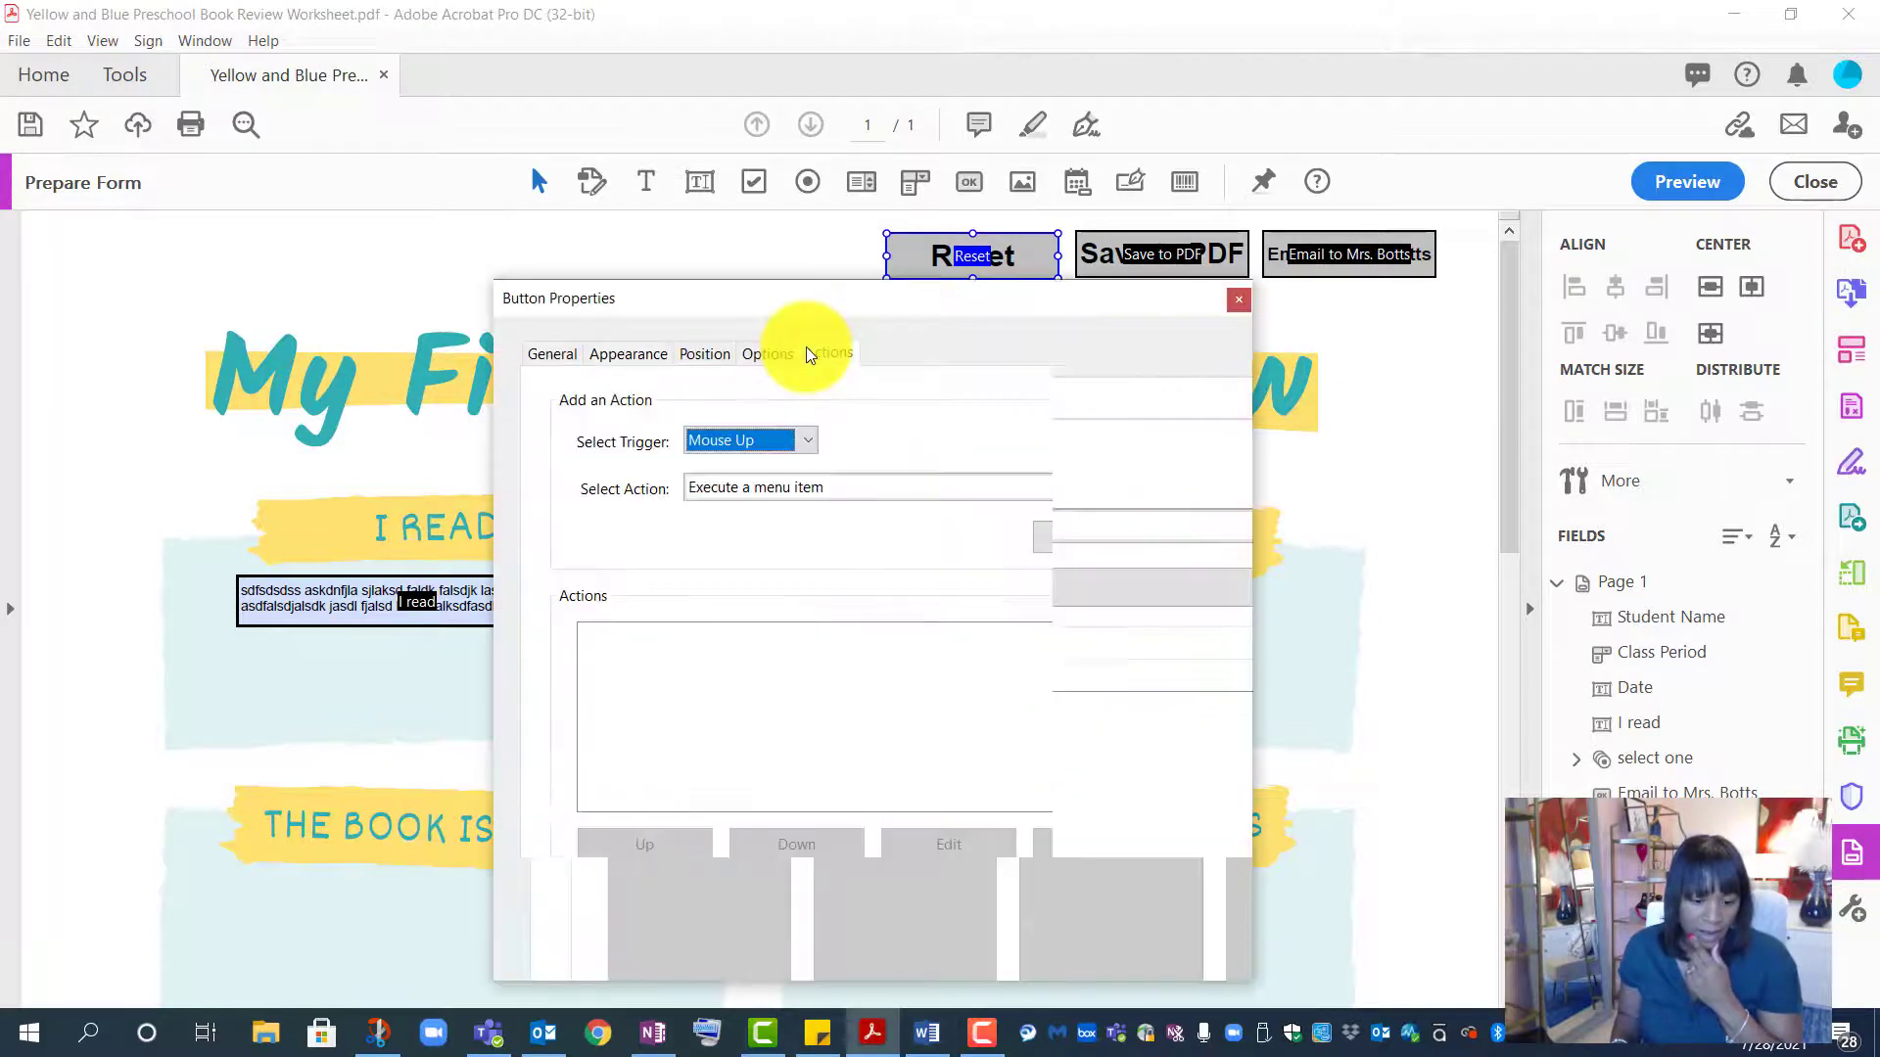
left_click(964, 490)
left_click(920, 685)
left_click(1107, 537)
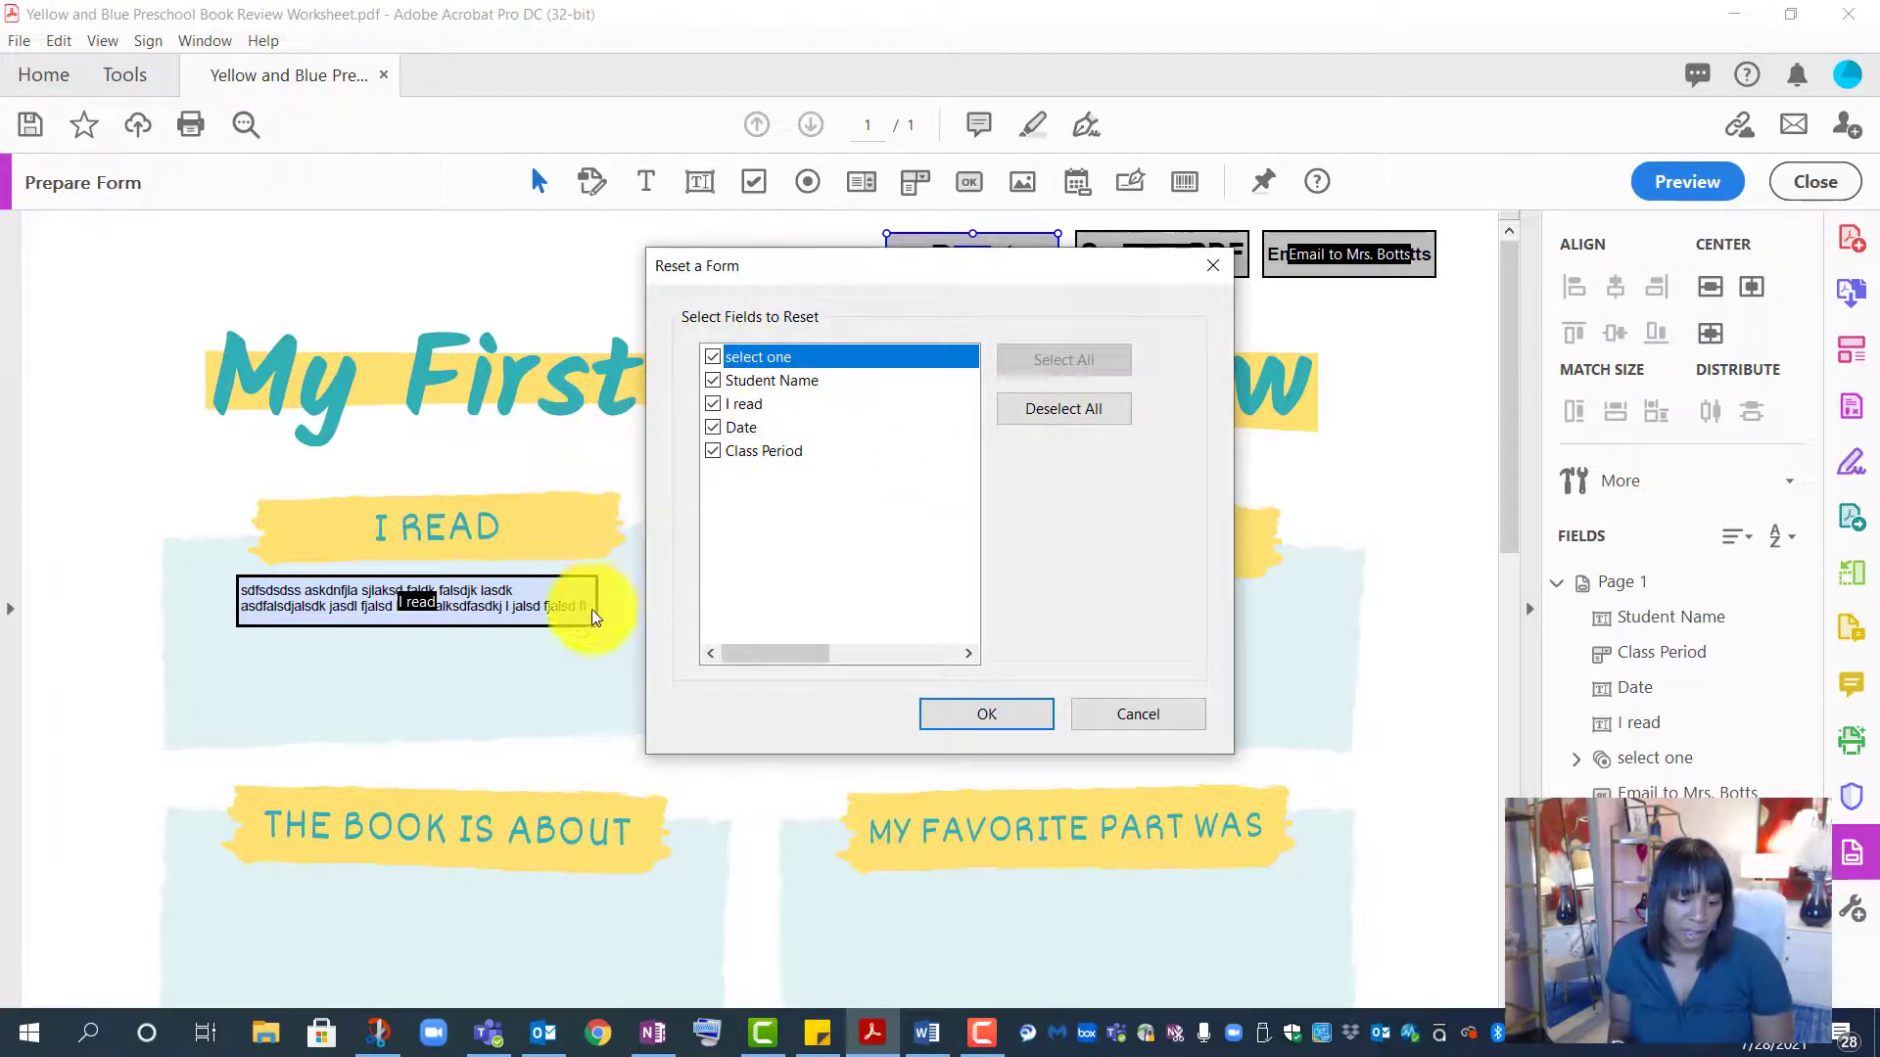
left_click(711, 428)
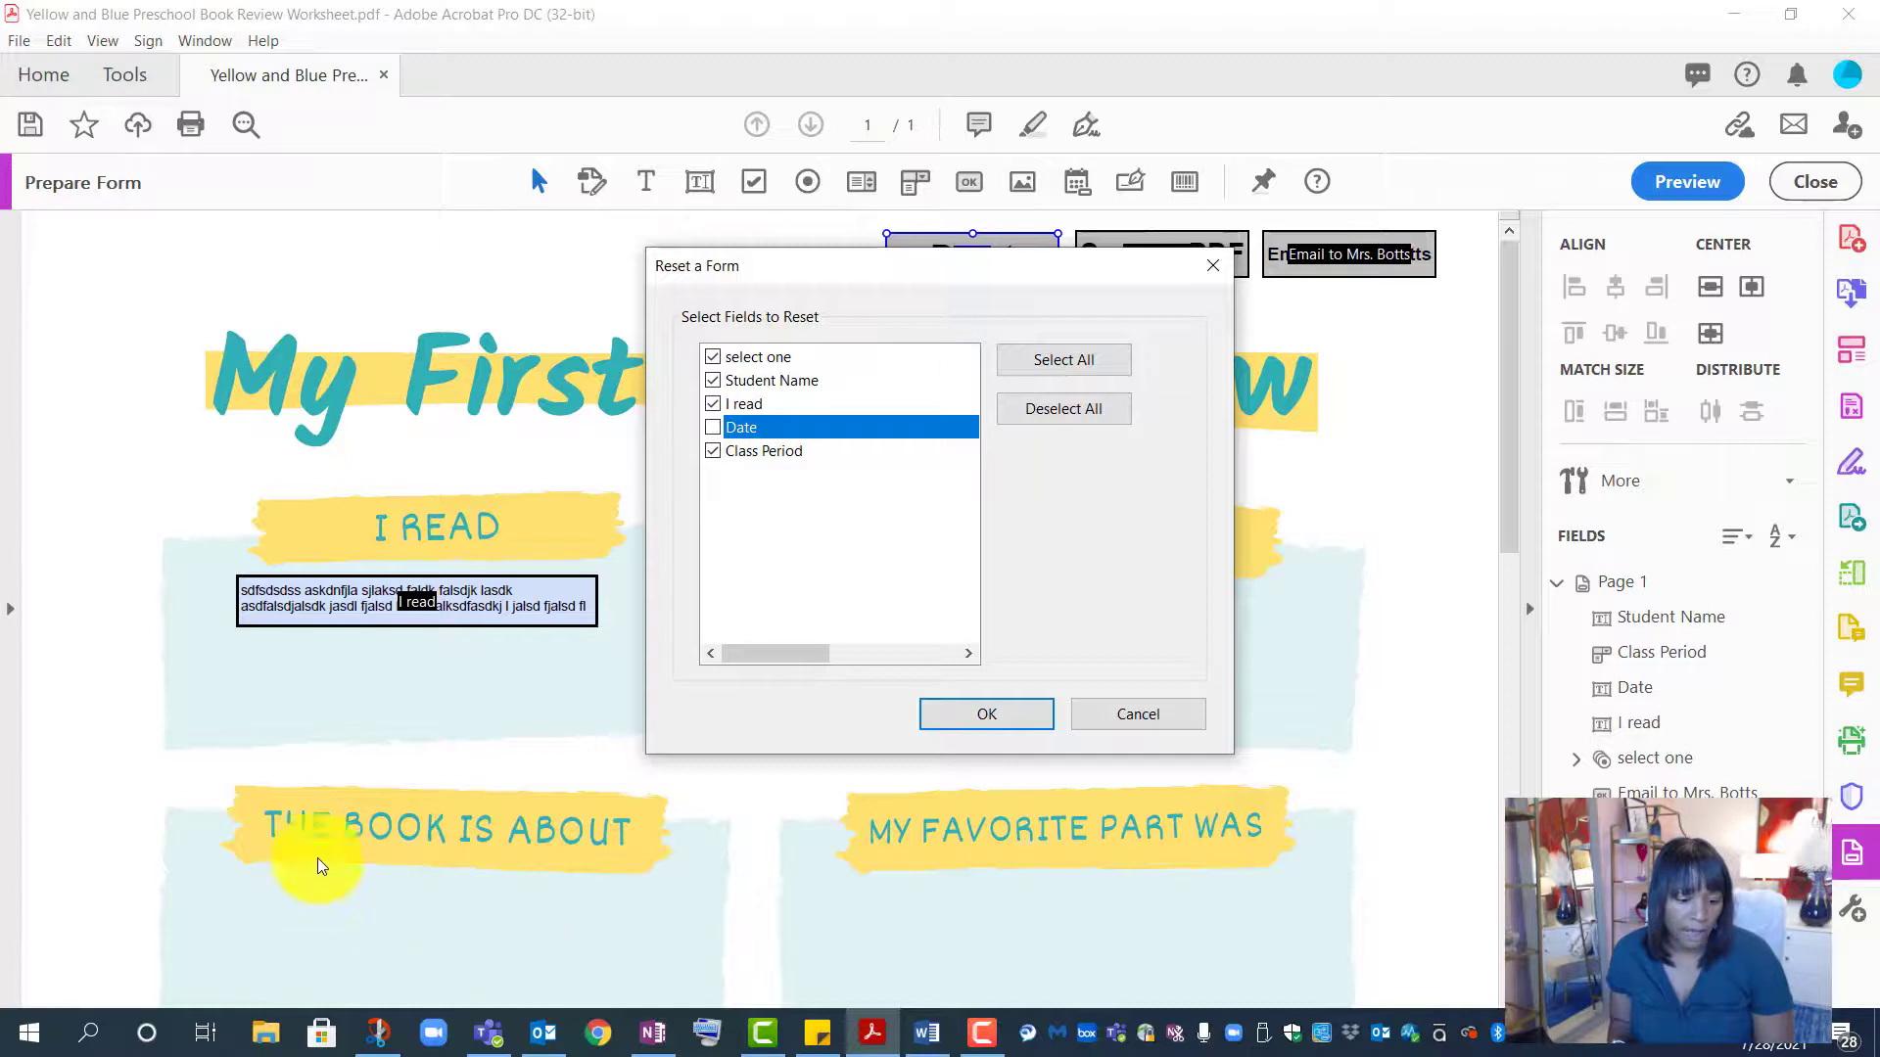
left_click(714, 358)
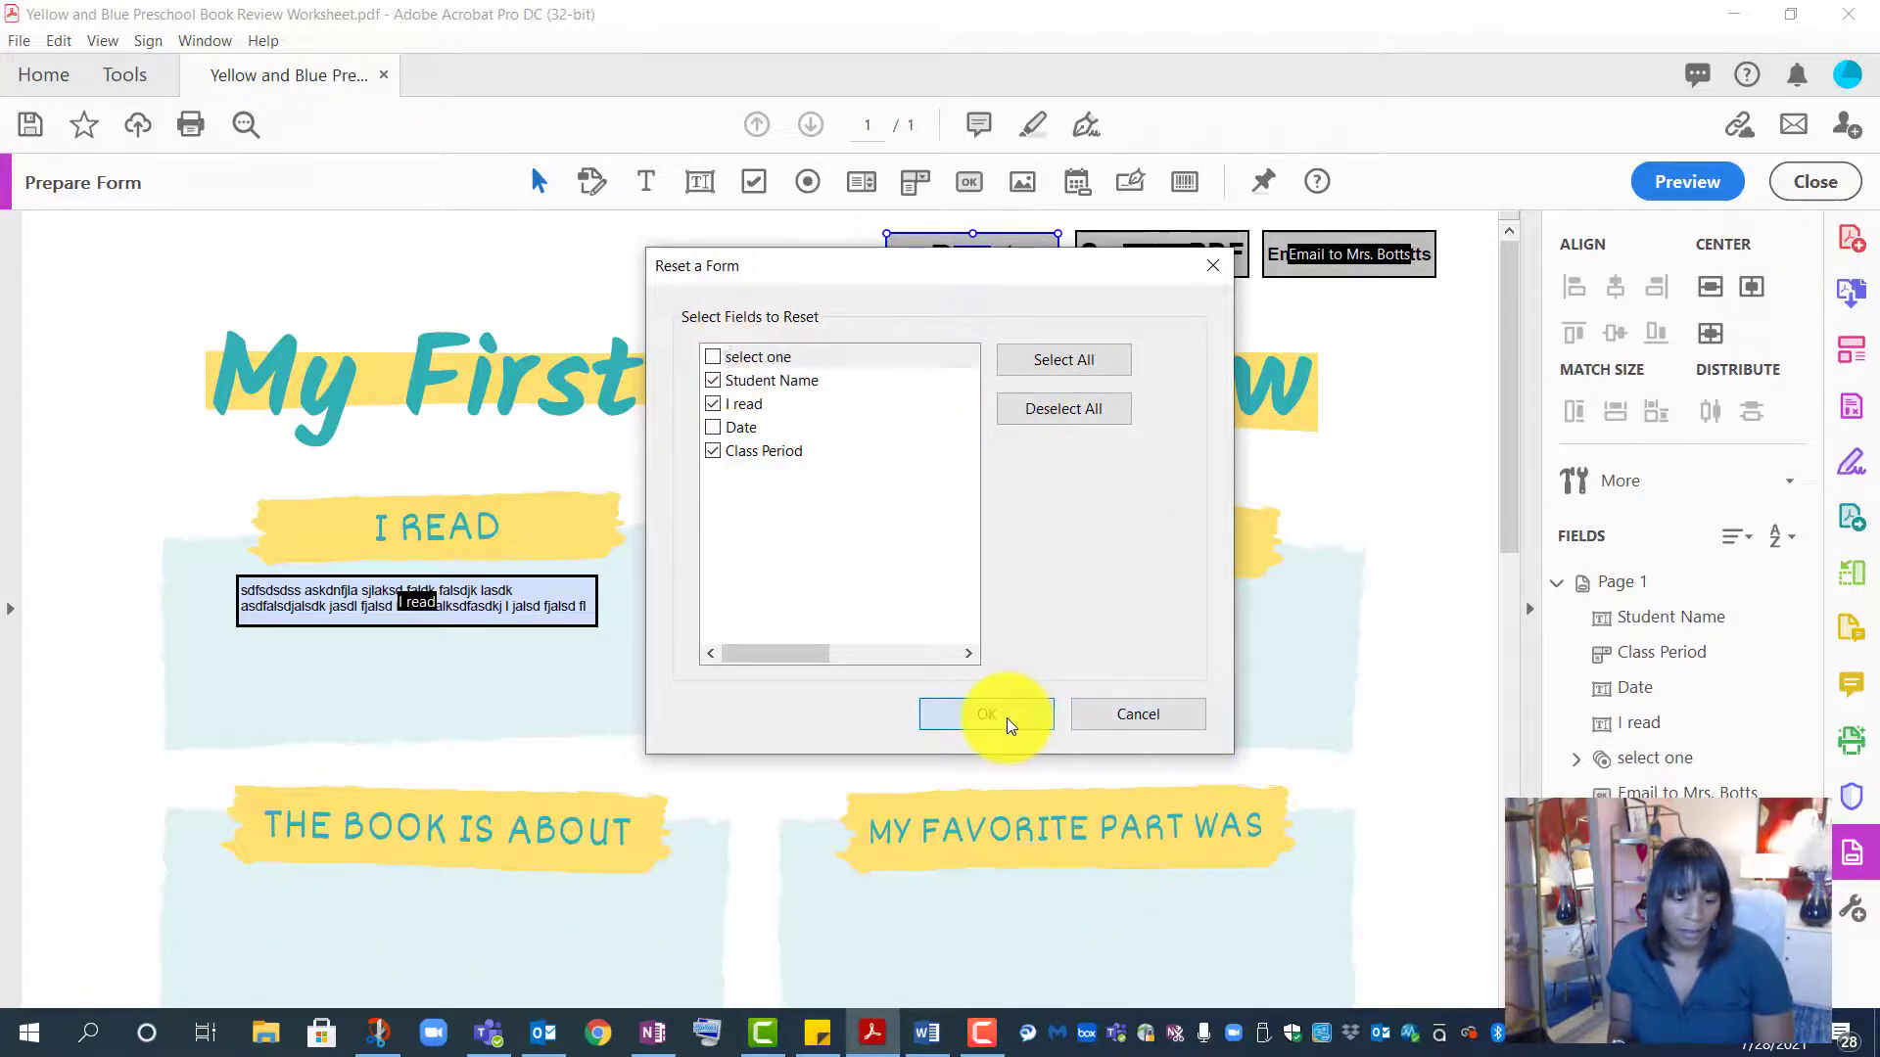
left_click(1006, 719)
left_click(1165, 944)
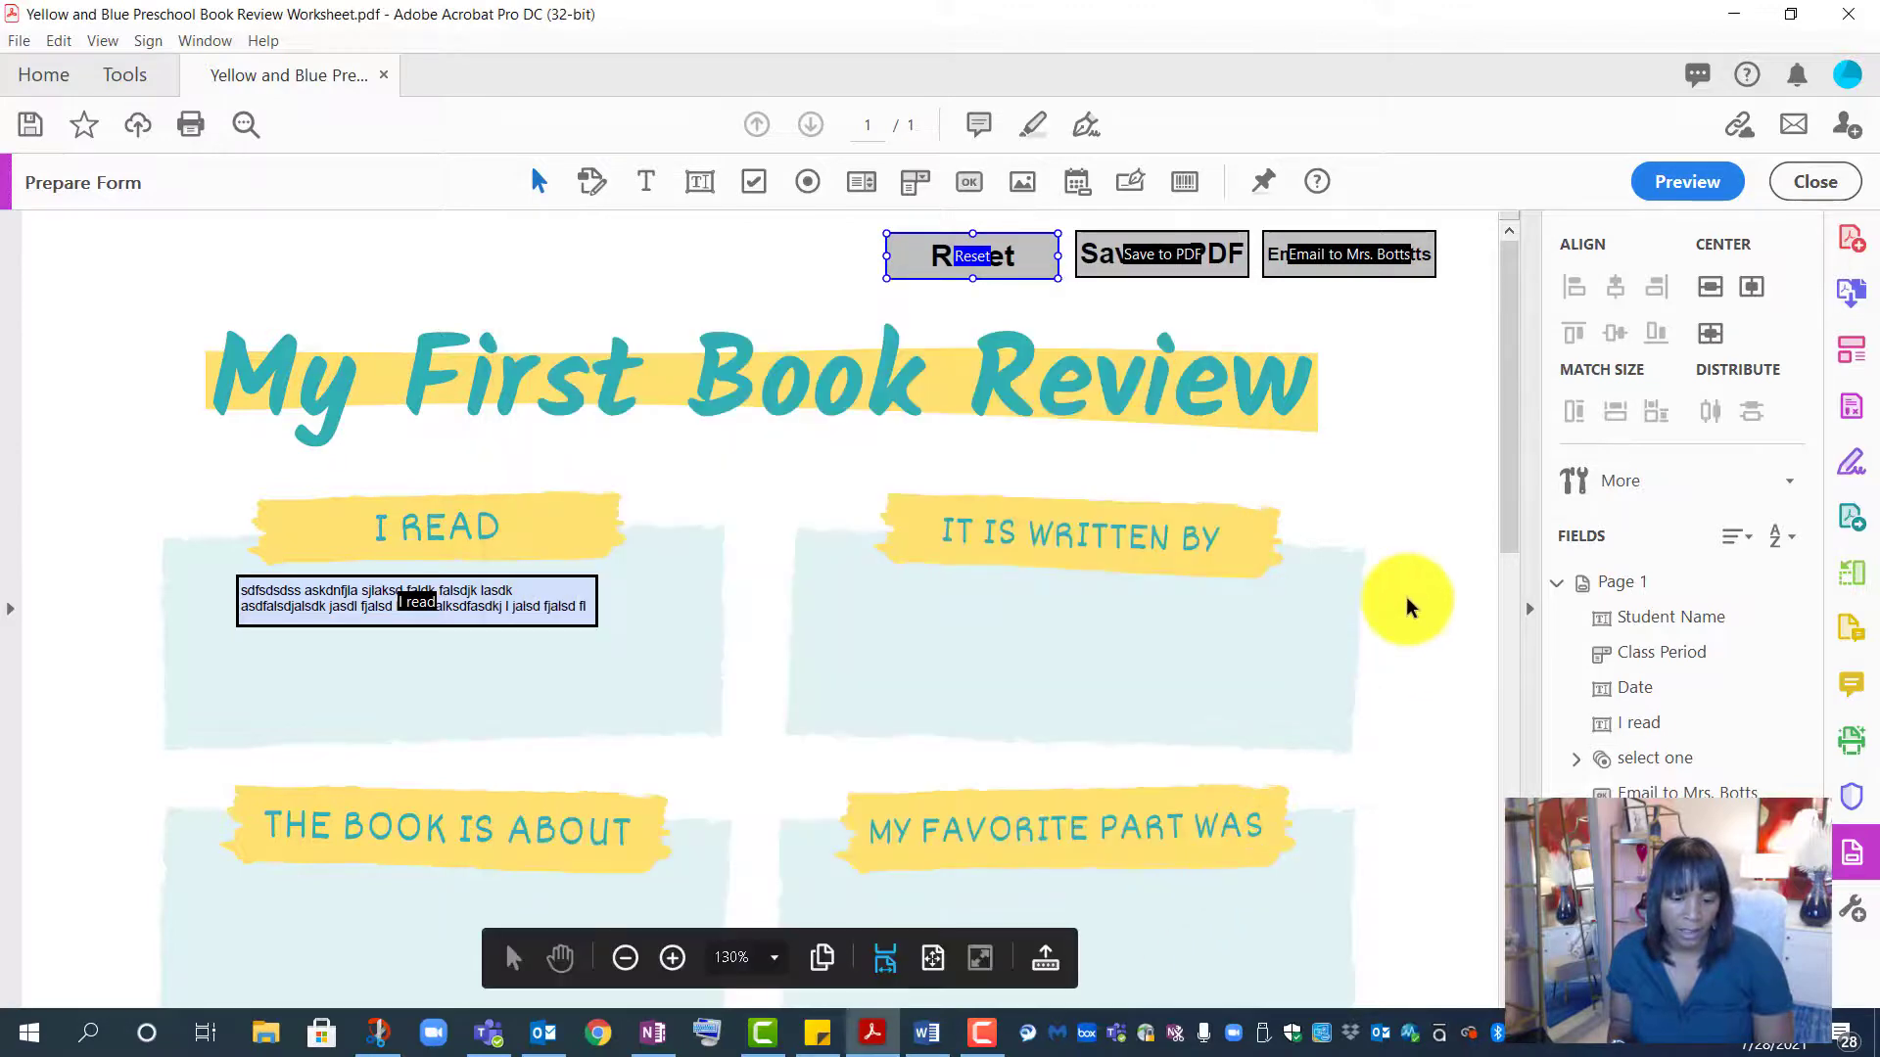
- Try adding an Execute a menu item spell-check action to the Reset button, then cancel it
right_click(1015, 260)
left_click(1067, 283)
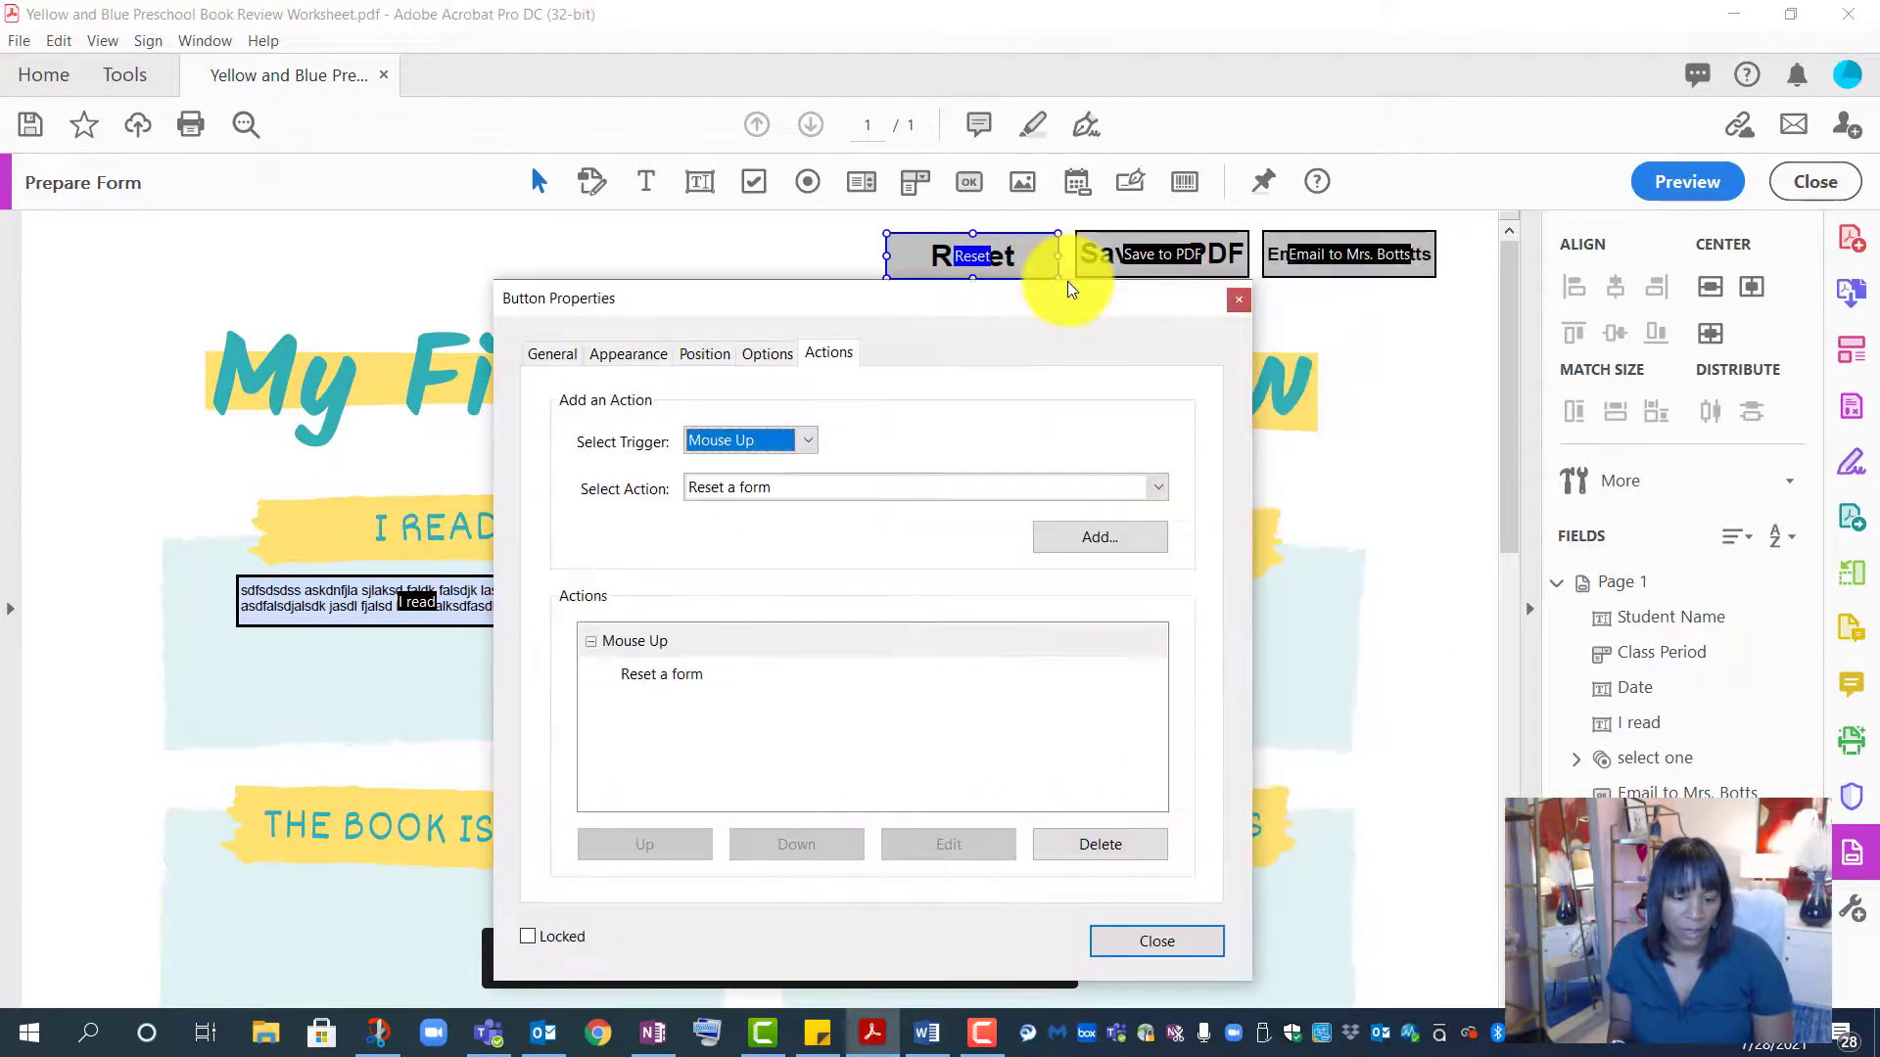
left_click(1166, 487)
scroll(1061, 598, "up", 2)
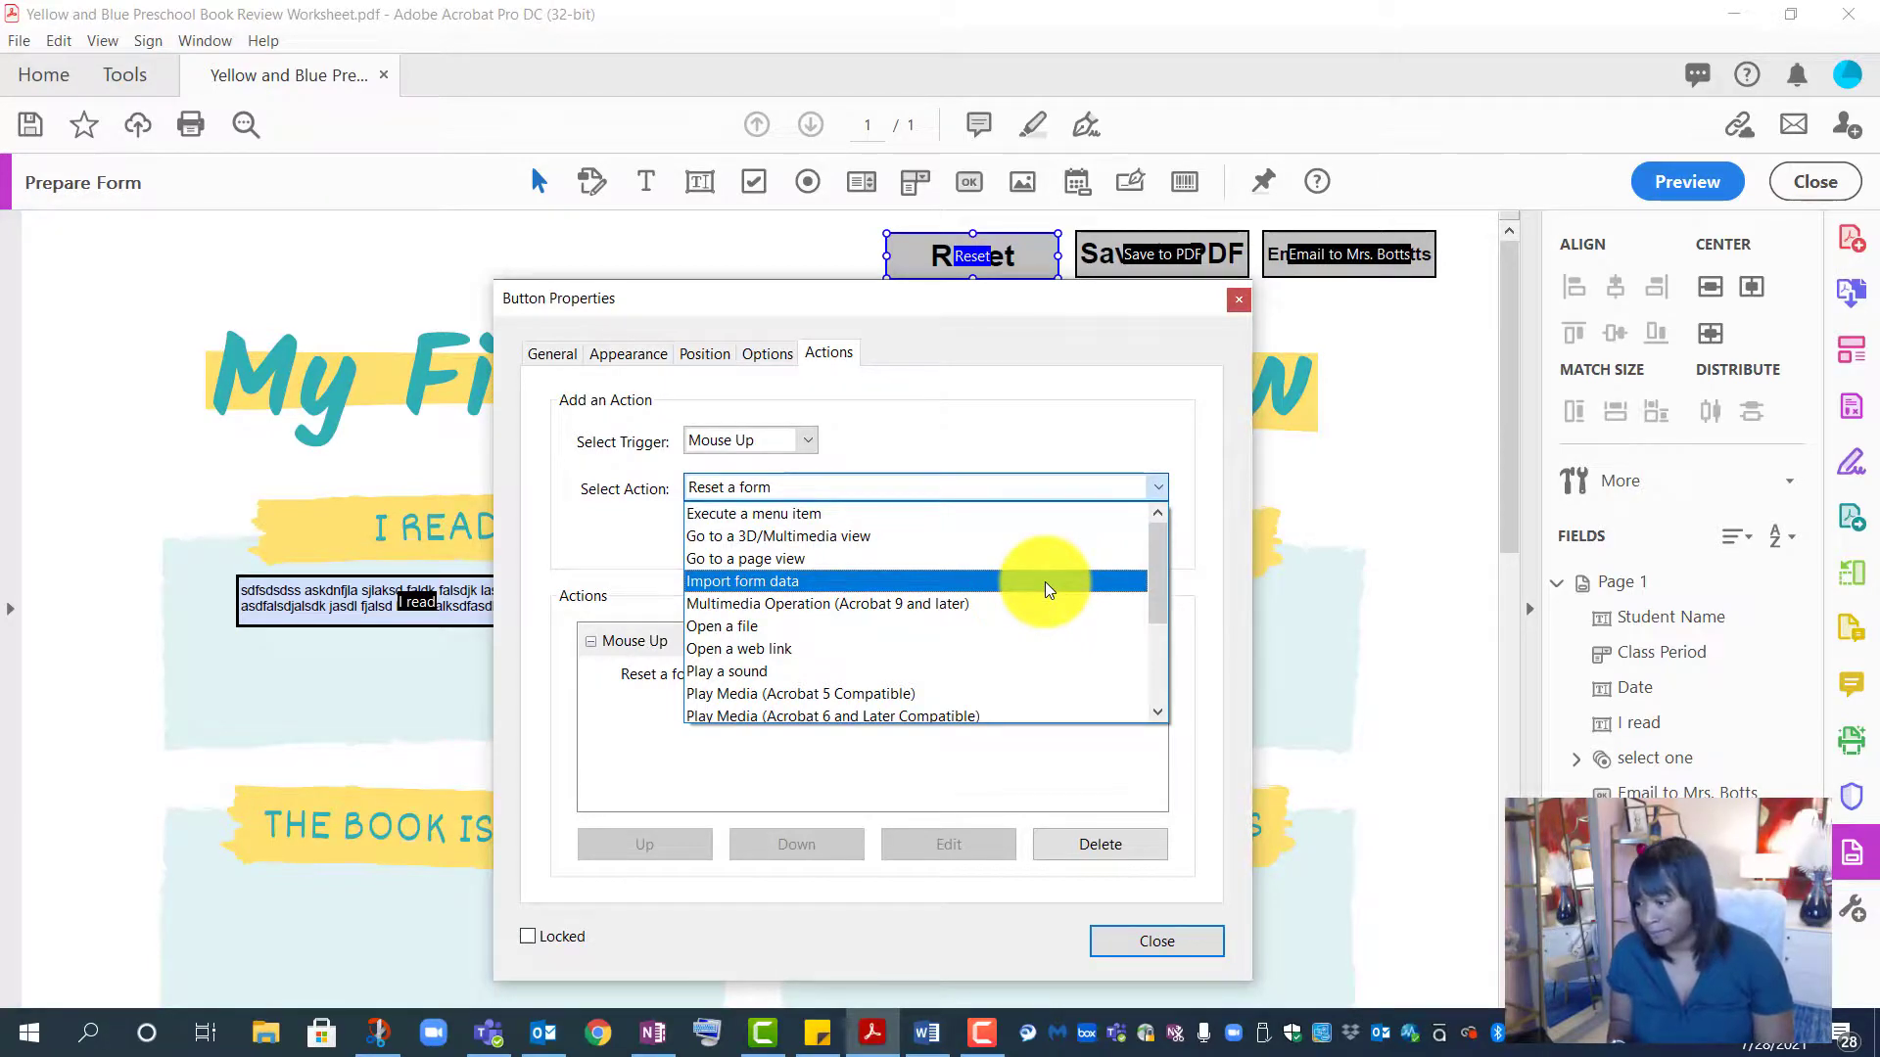
left_click(1048, 513)
left_click(1077, 537)
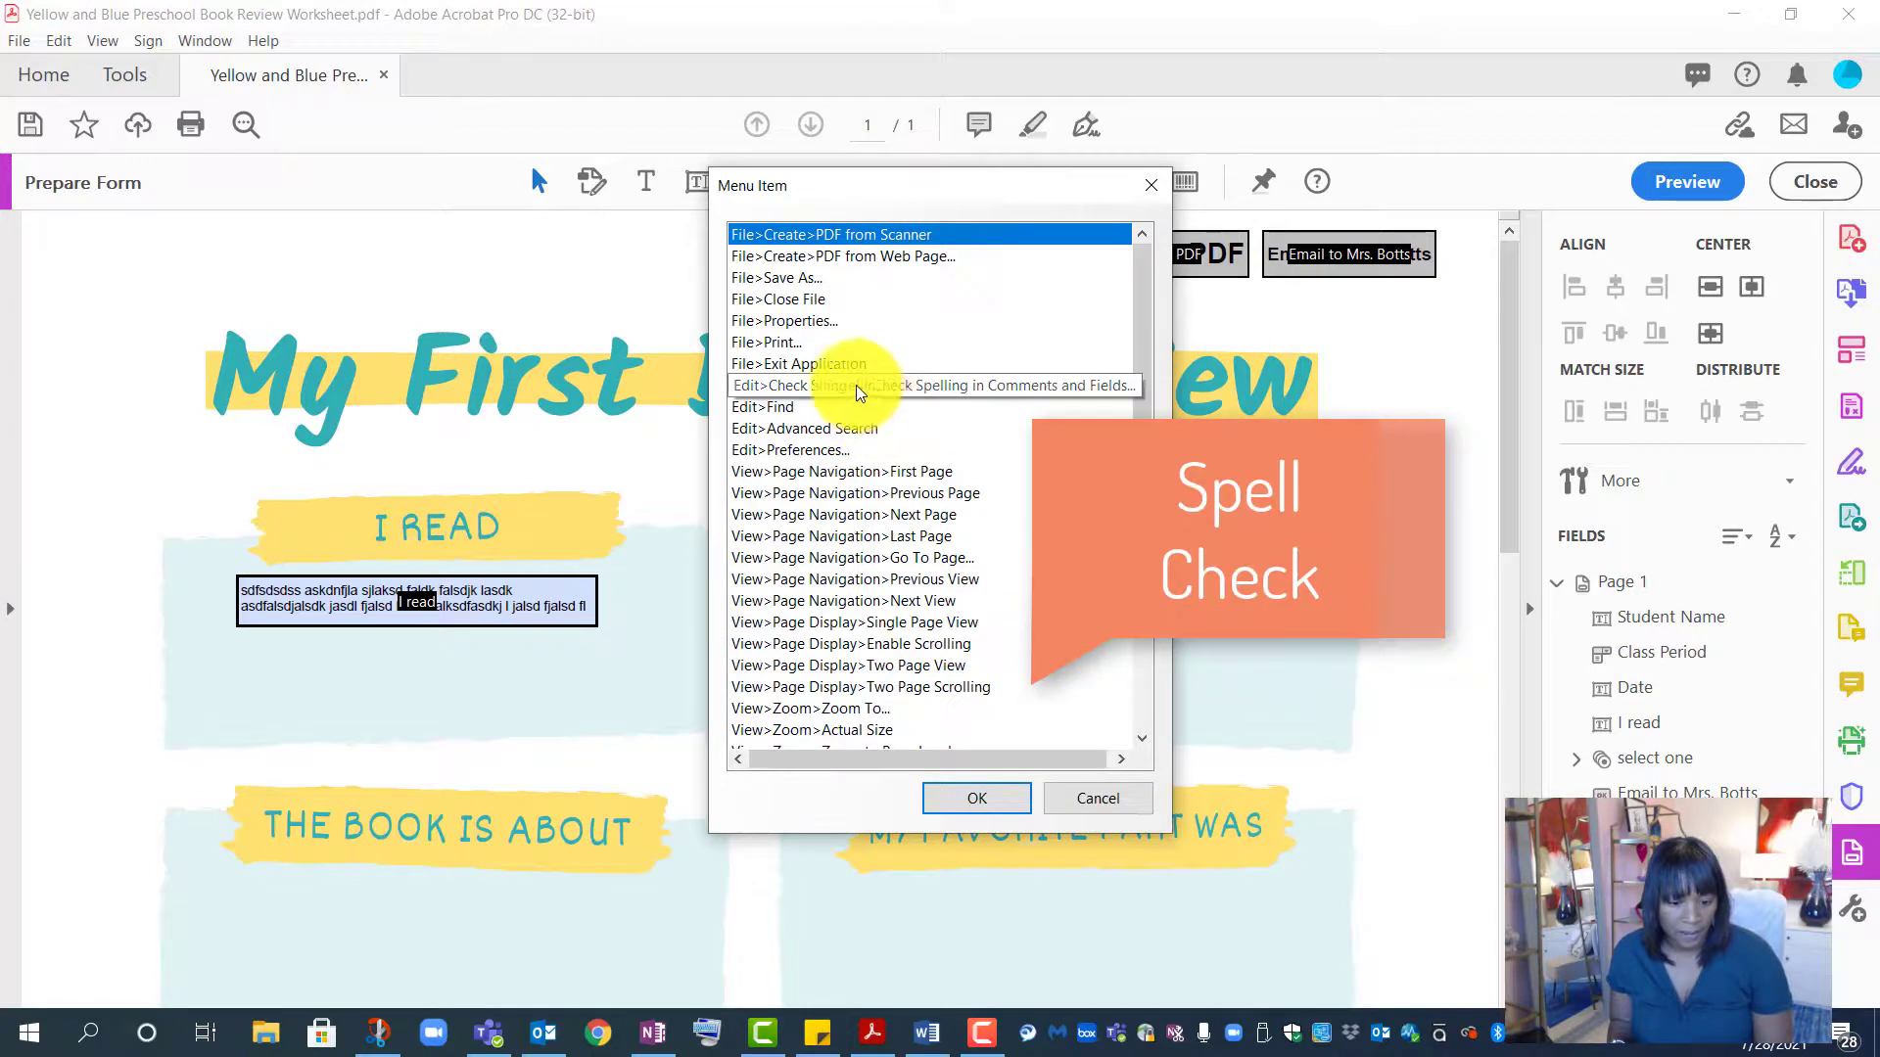
left_click(911, 386)
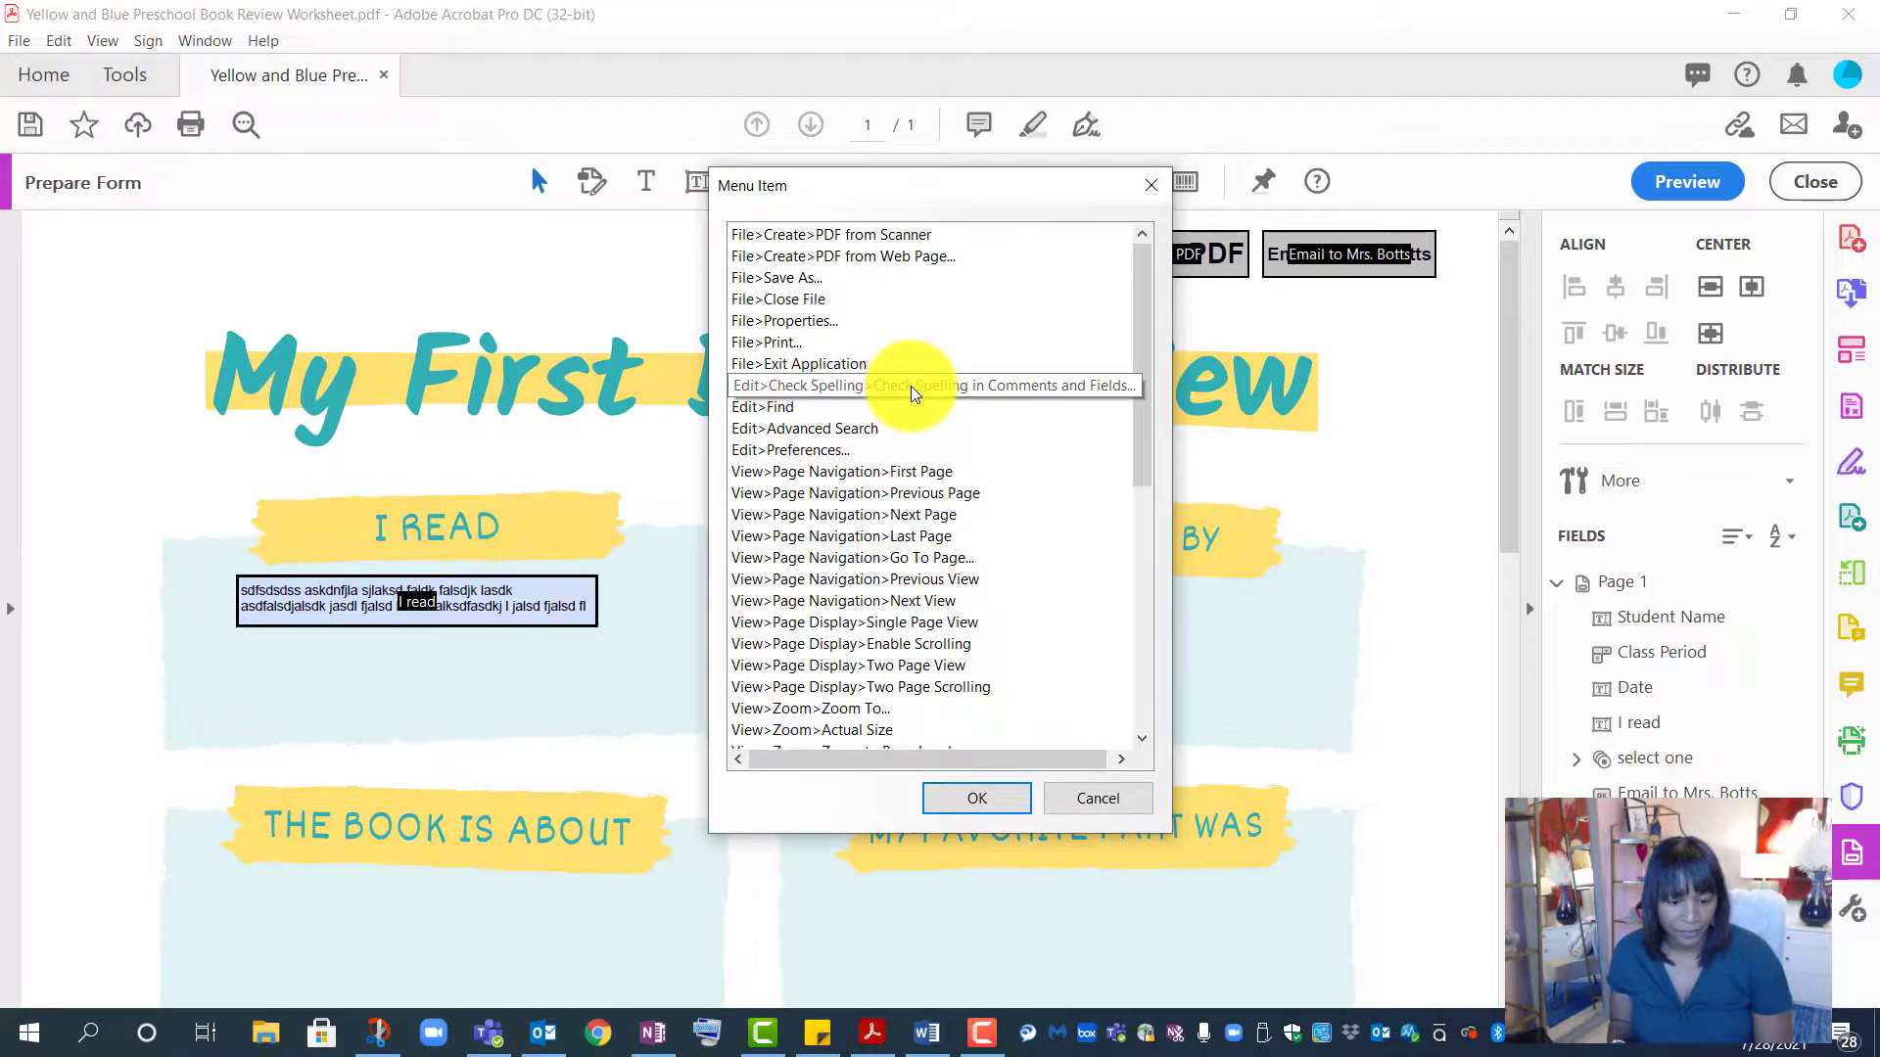
left_click(1118, 797)
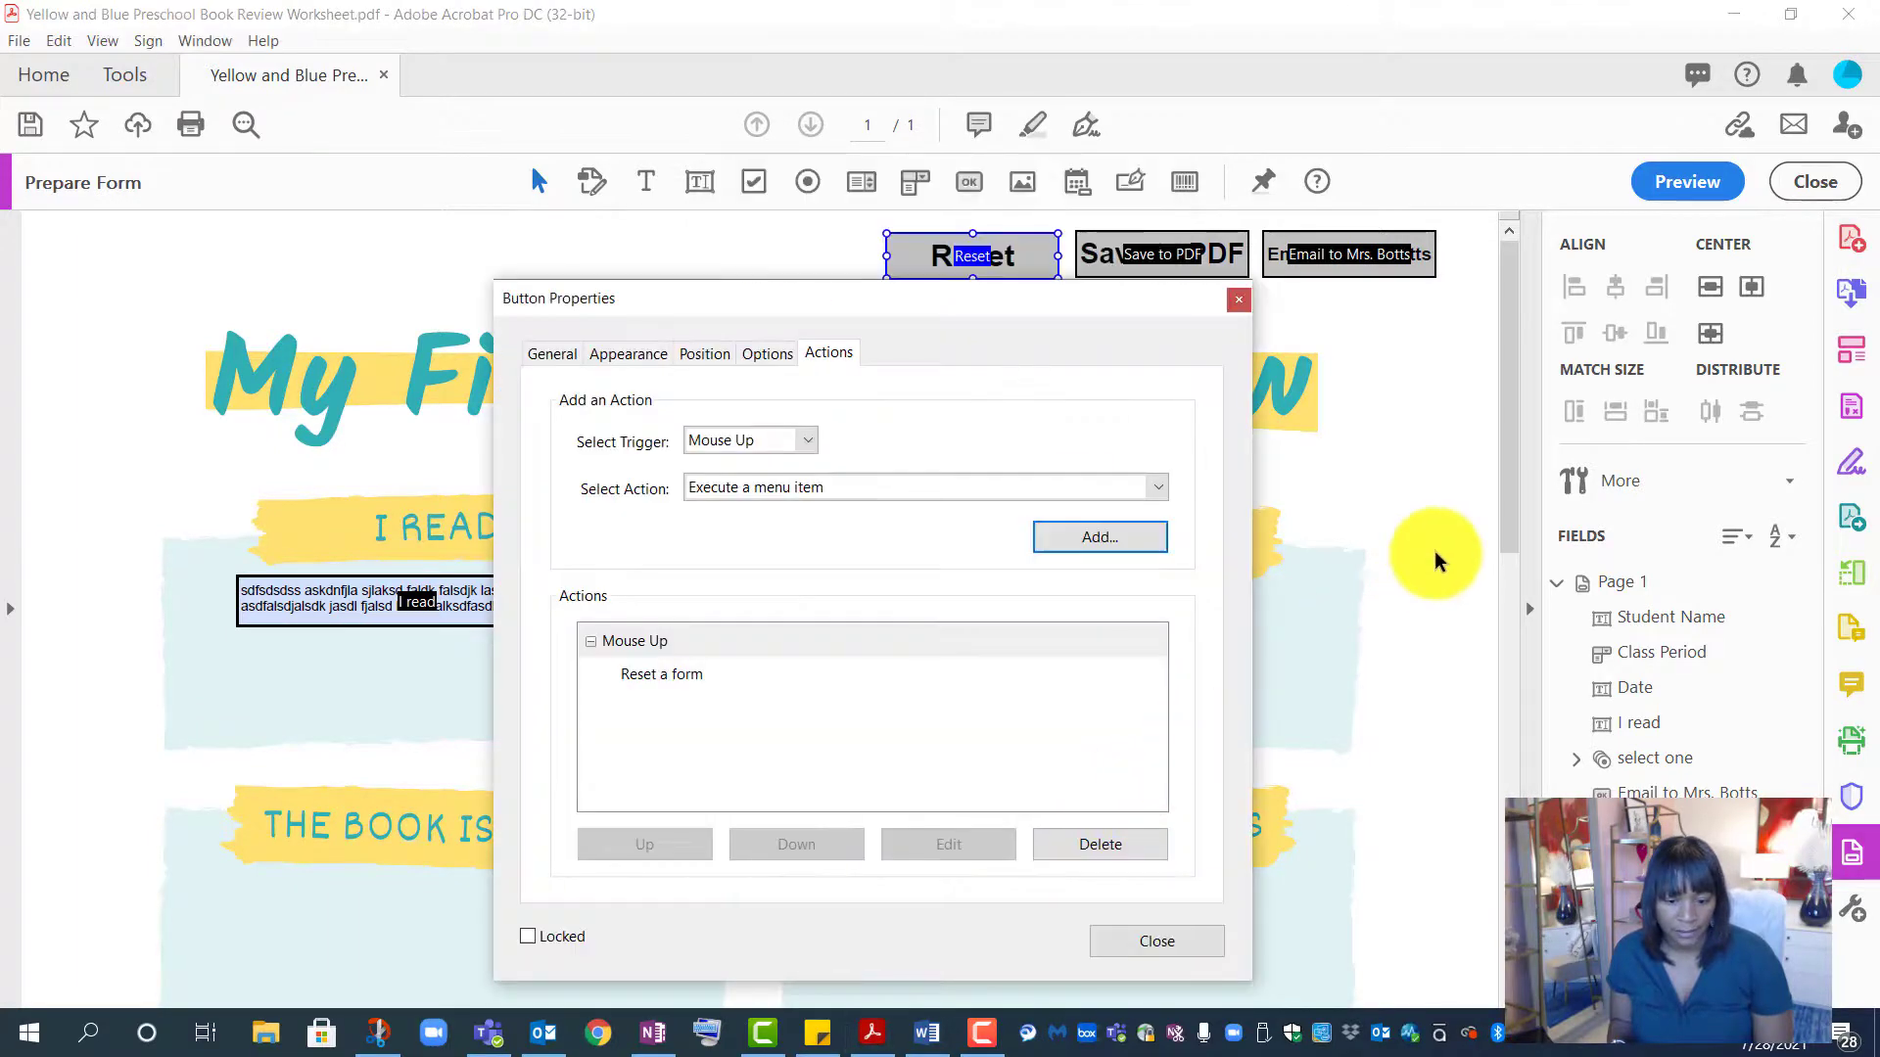
- Preview the form and test the Reset and Save to PDF buttons
left_click(1238, 300)
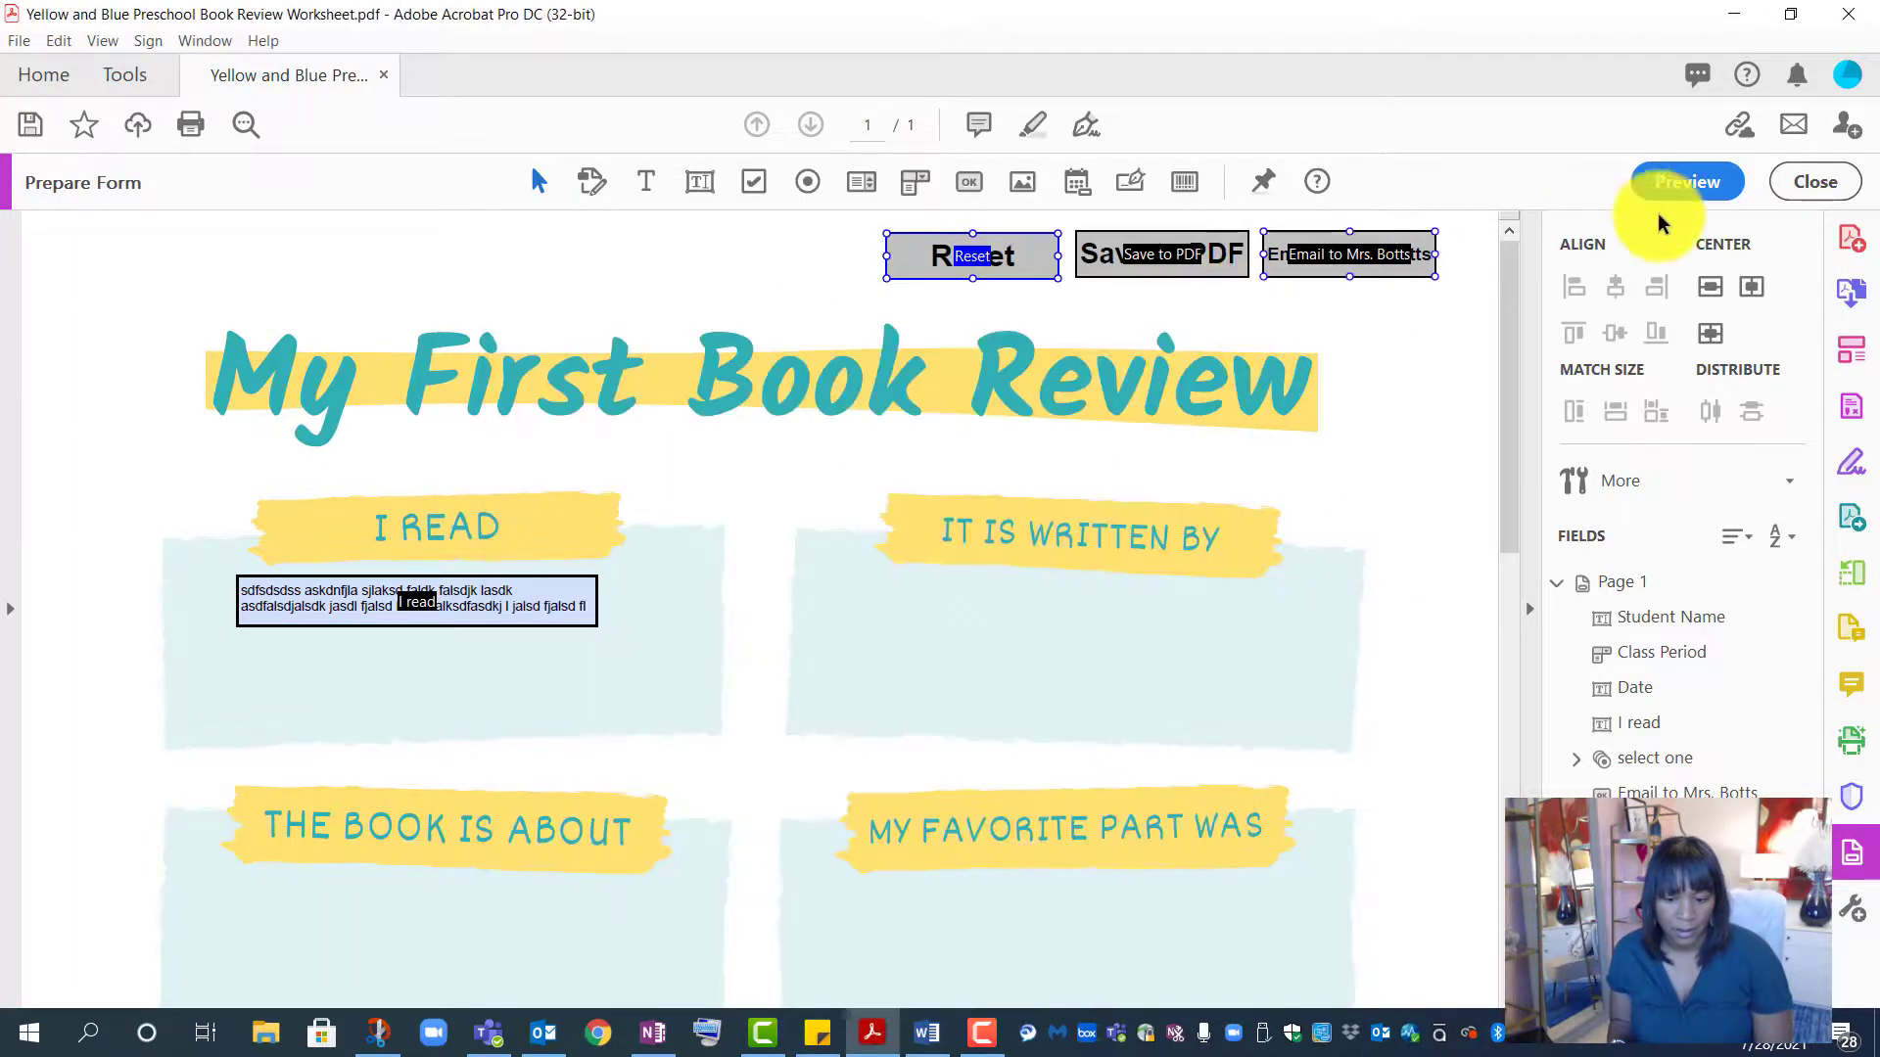
left_click(1712, 192)
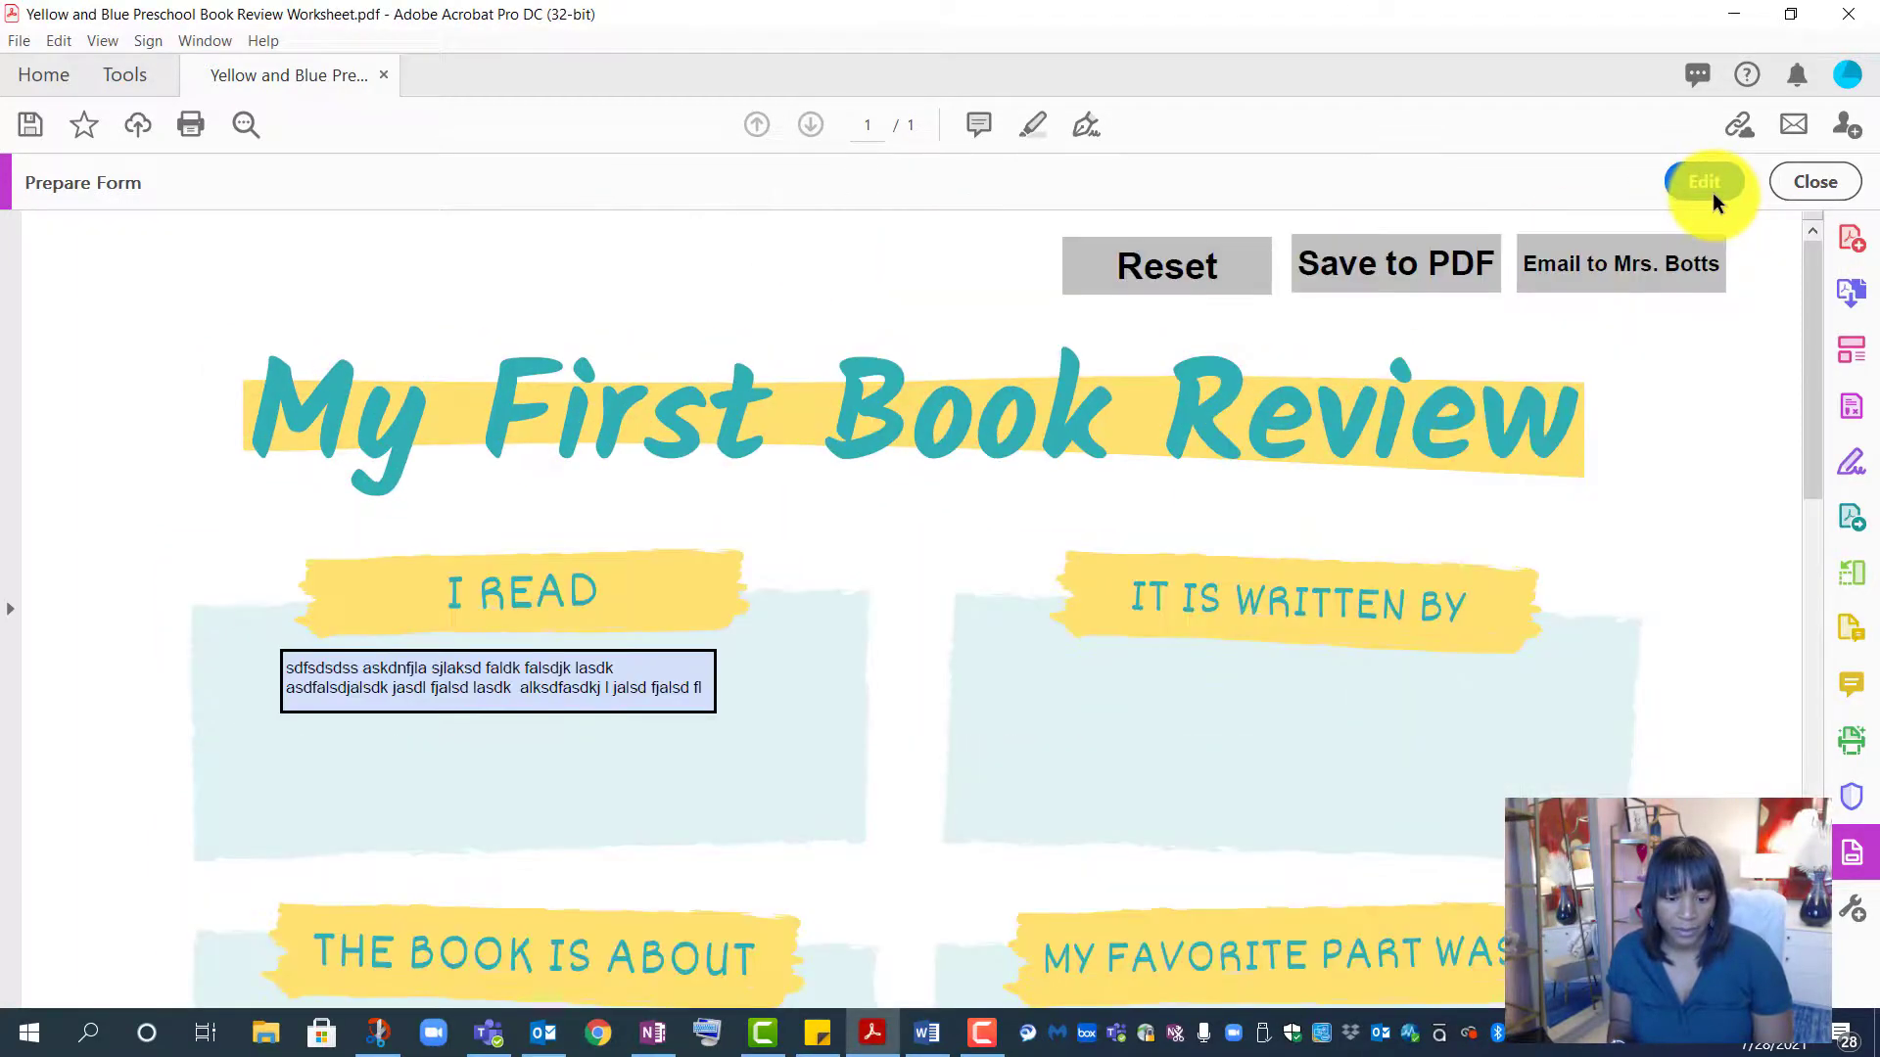
left_click(1200, 284)
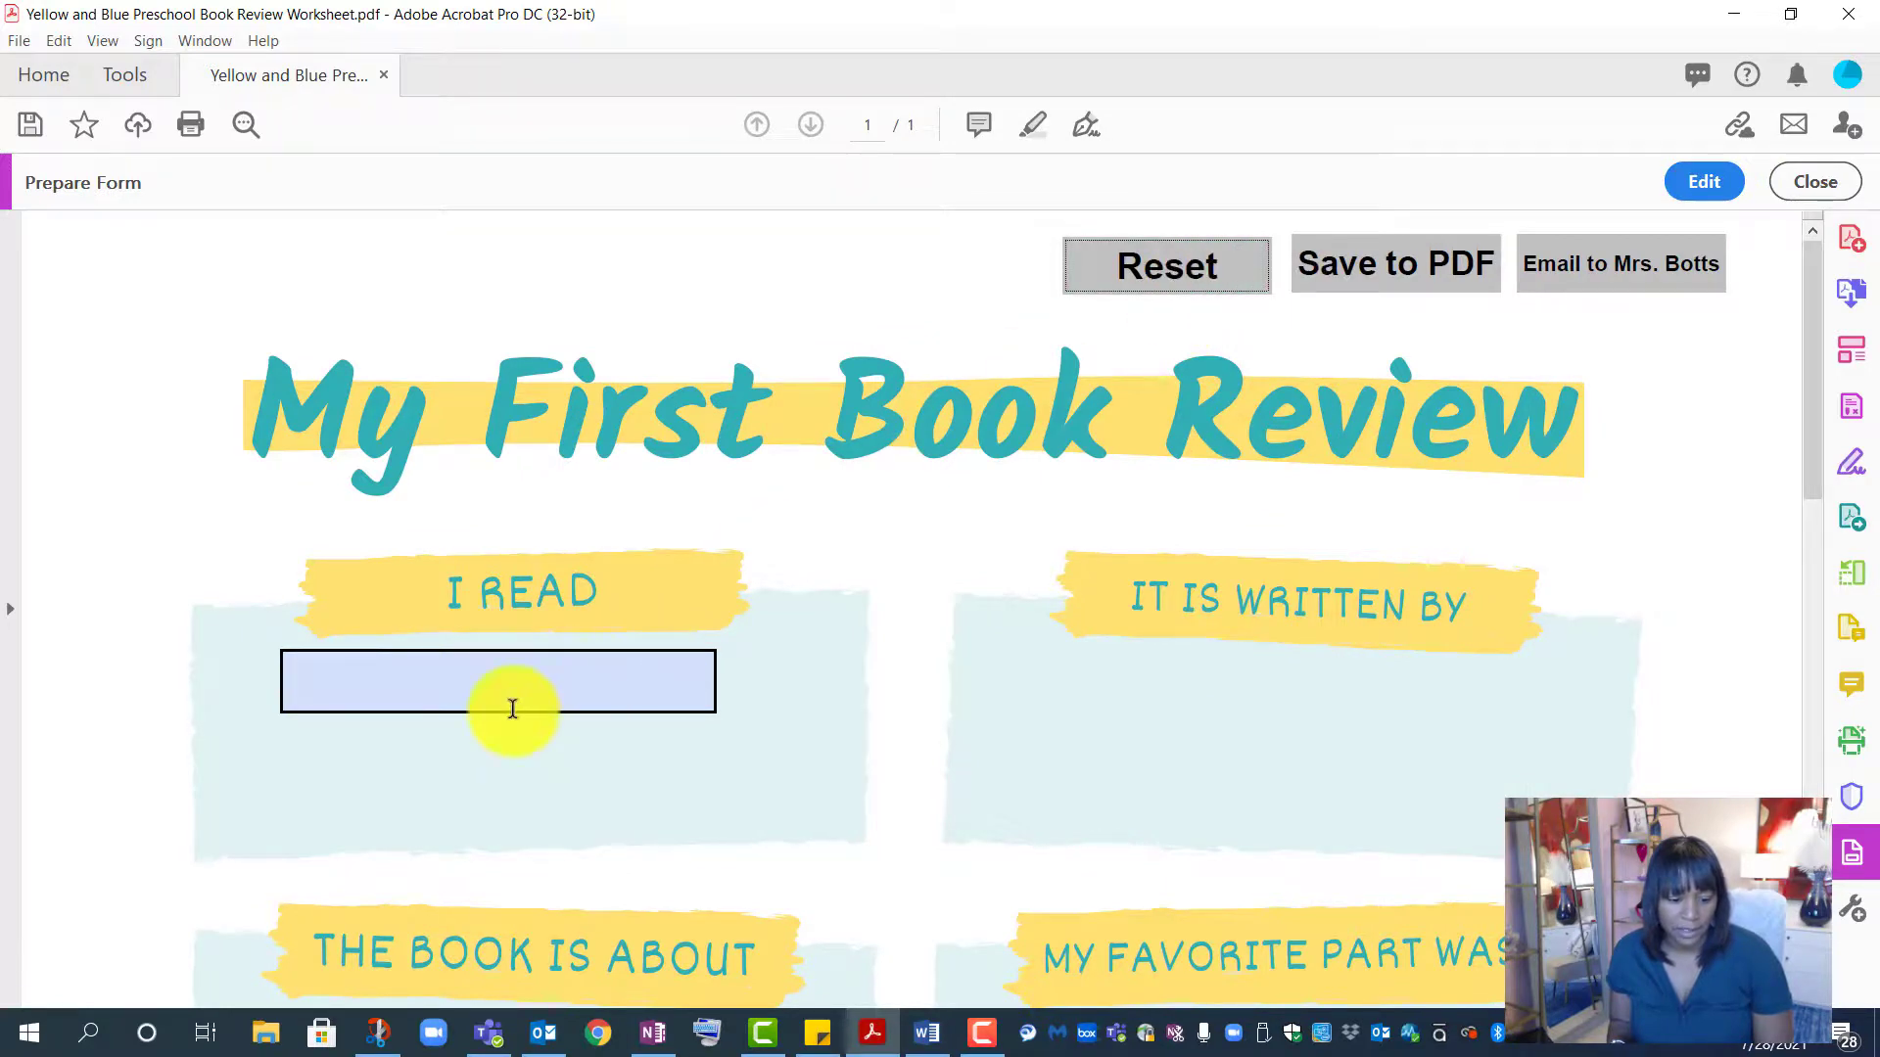
left_click(1414, 273)
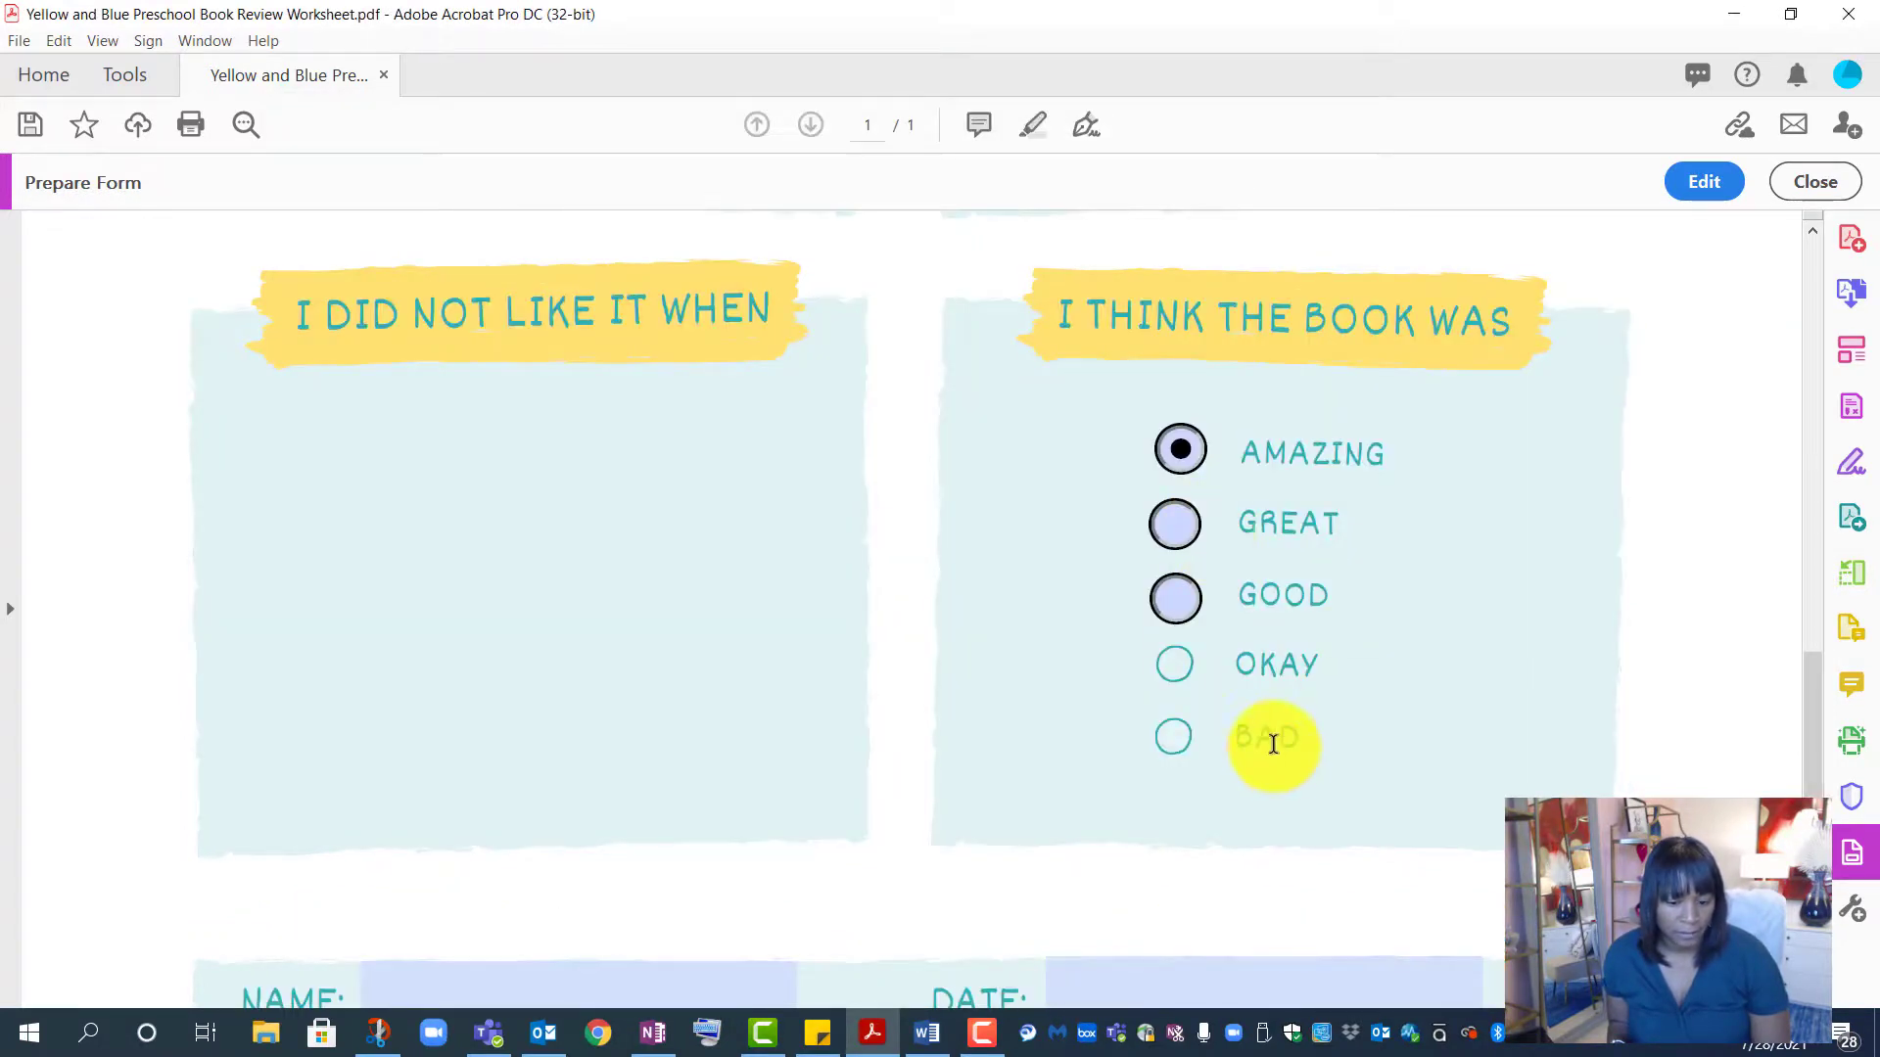
scroll(1272, 743, "down", 3)
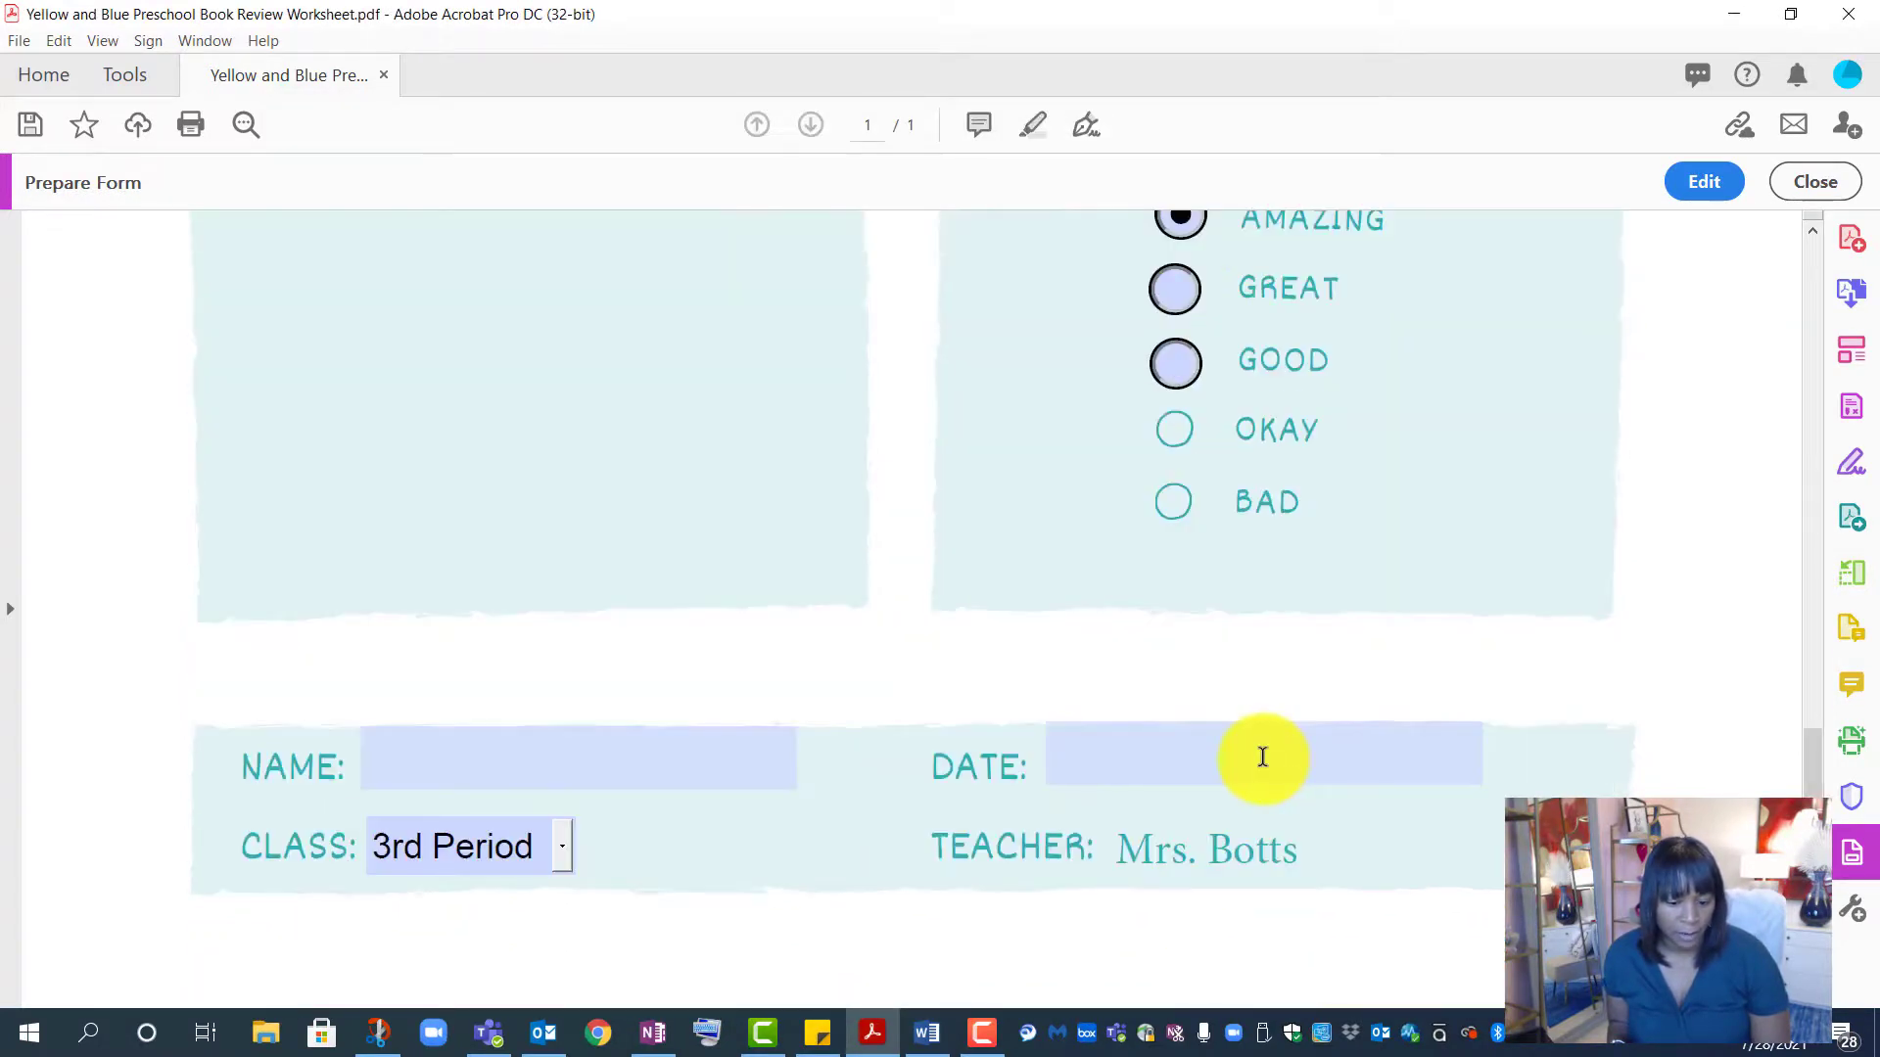
- Pick 07/28/2021 from the DATE calendar and type a student's name in NAME
left_click(1149, 751)
left_click(1490, 750)
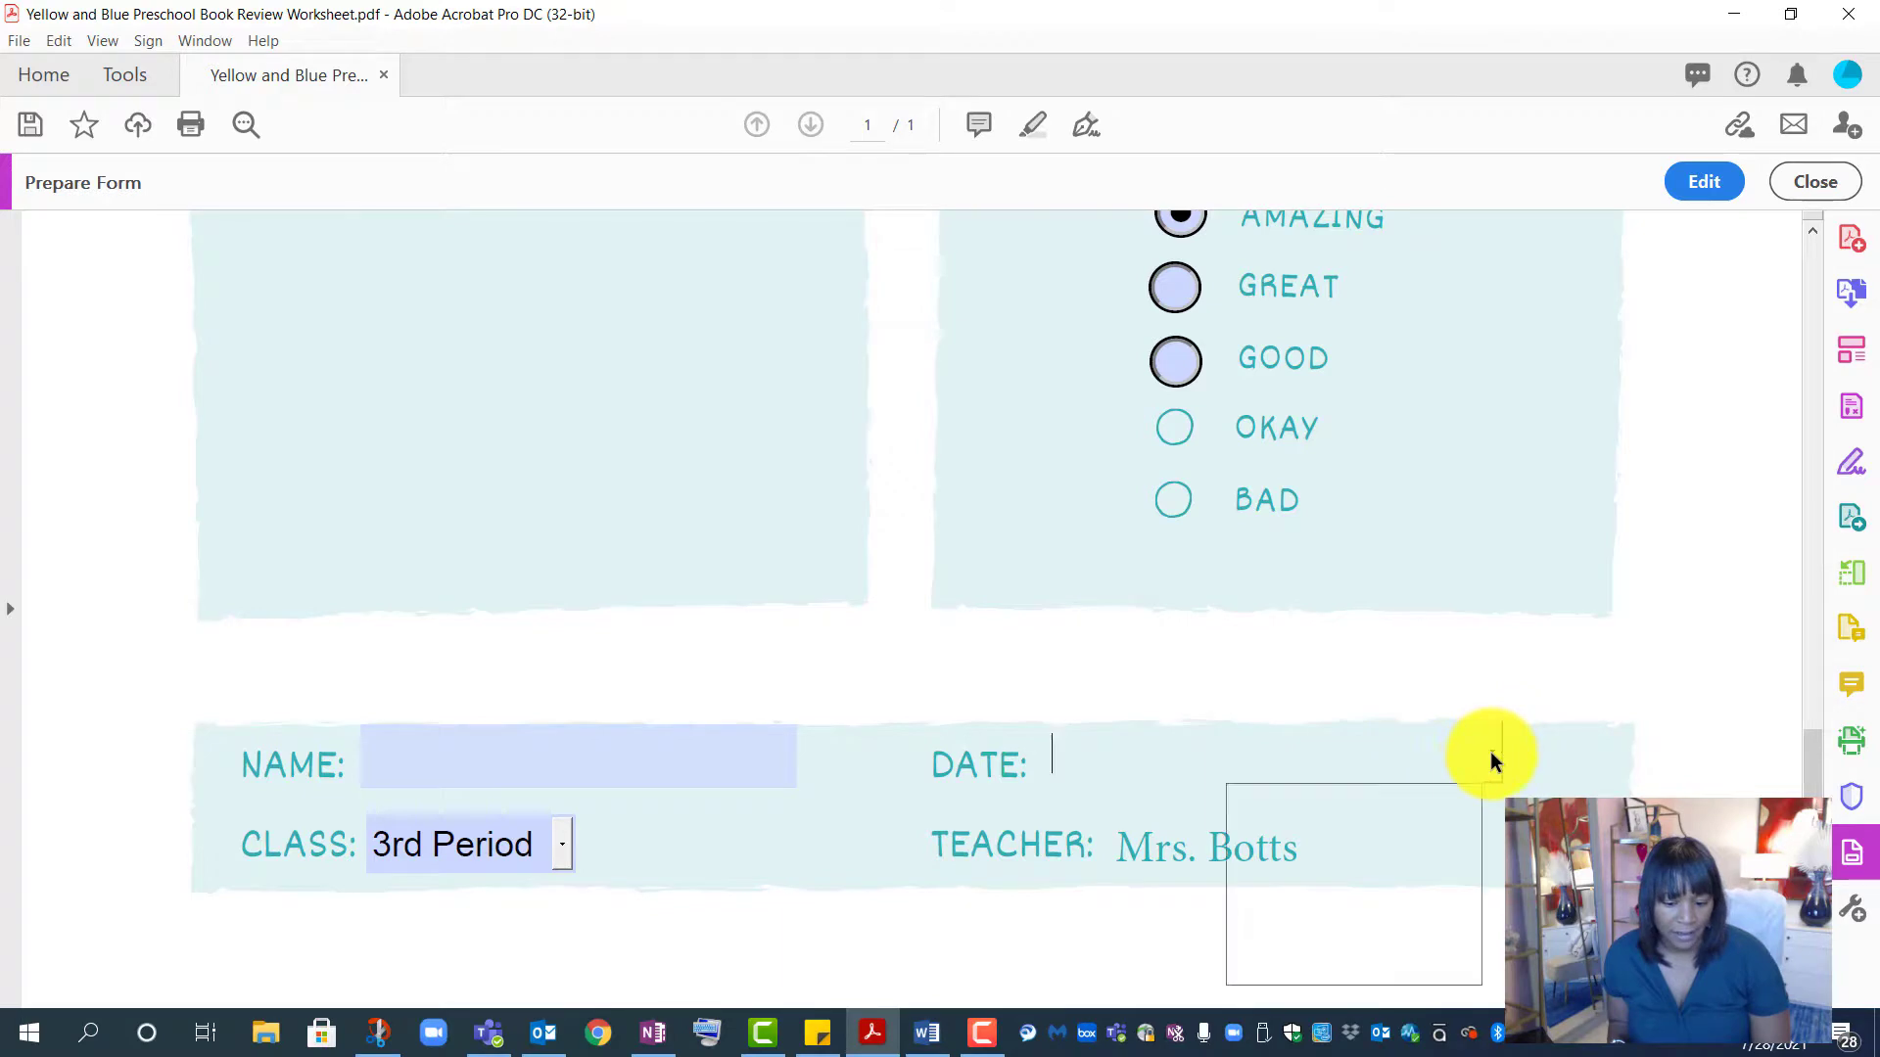
left_click(1361, 932)
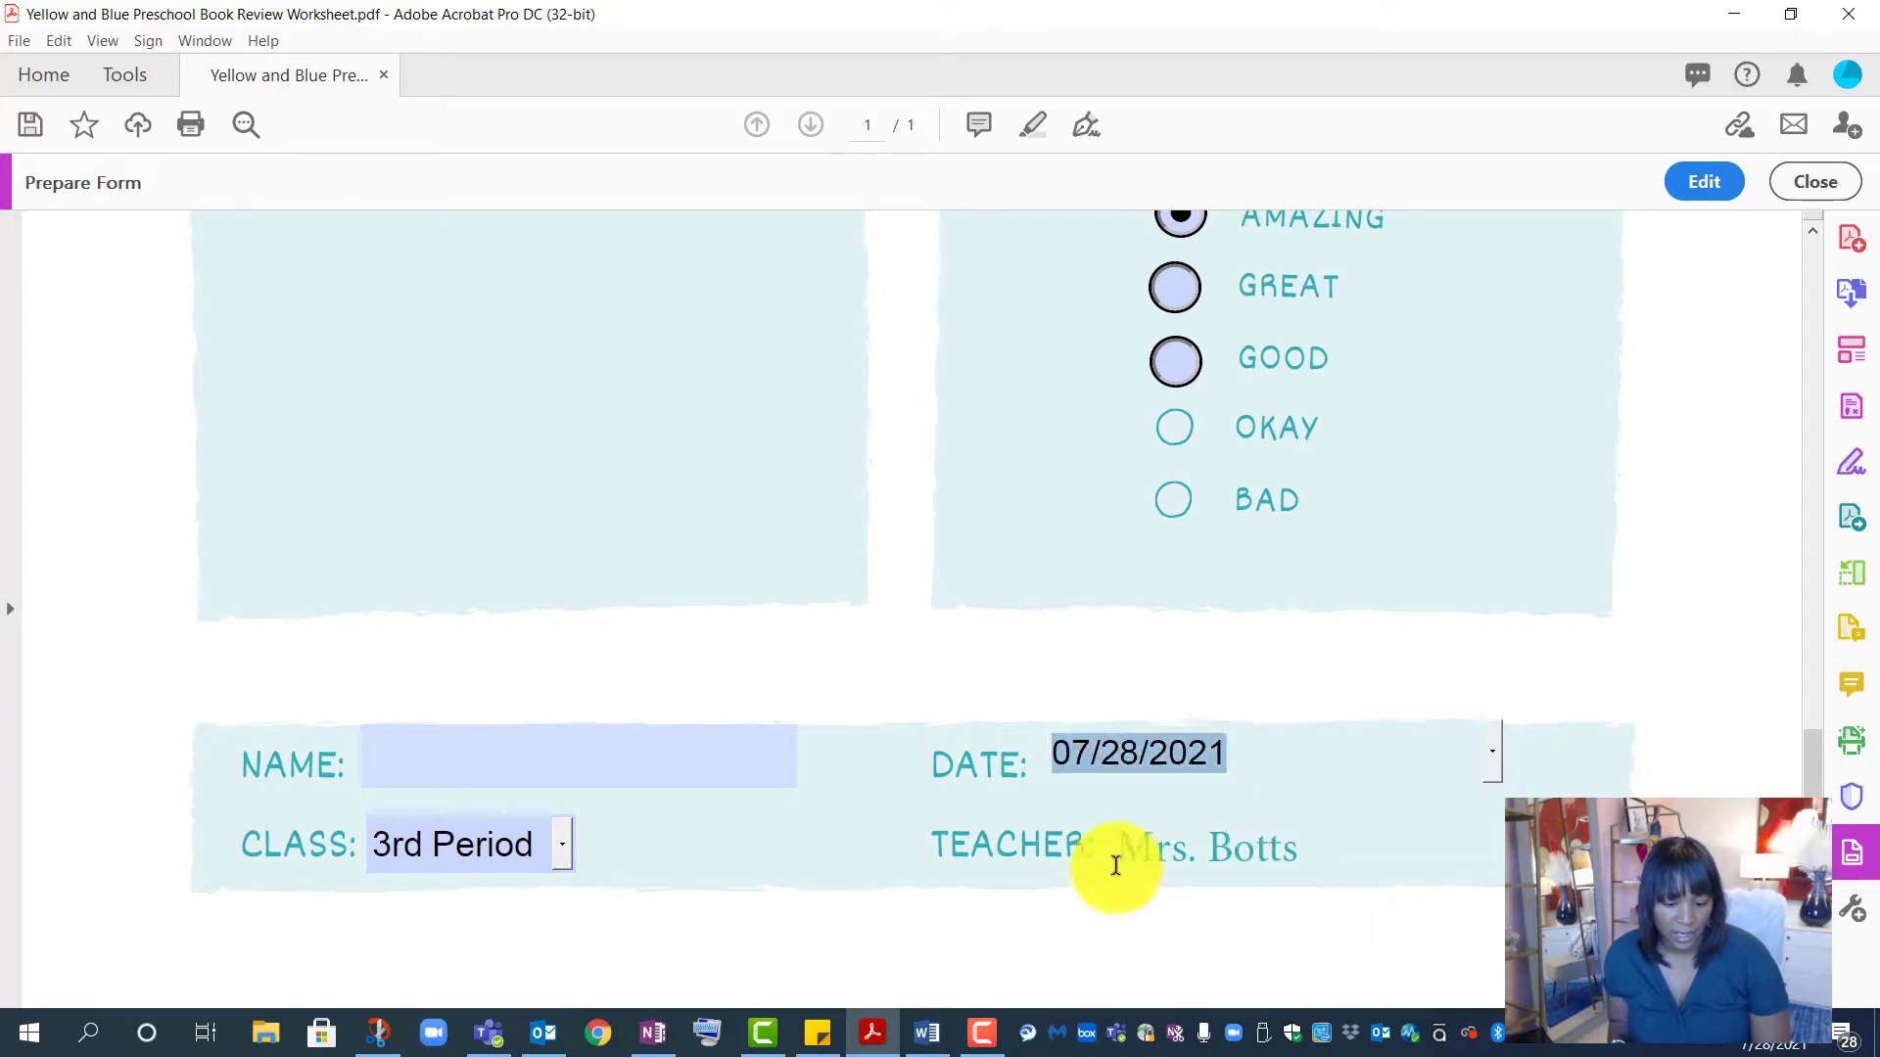
left_click(625, 754)
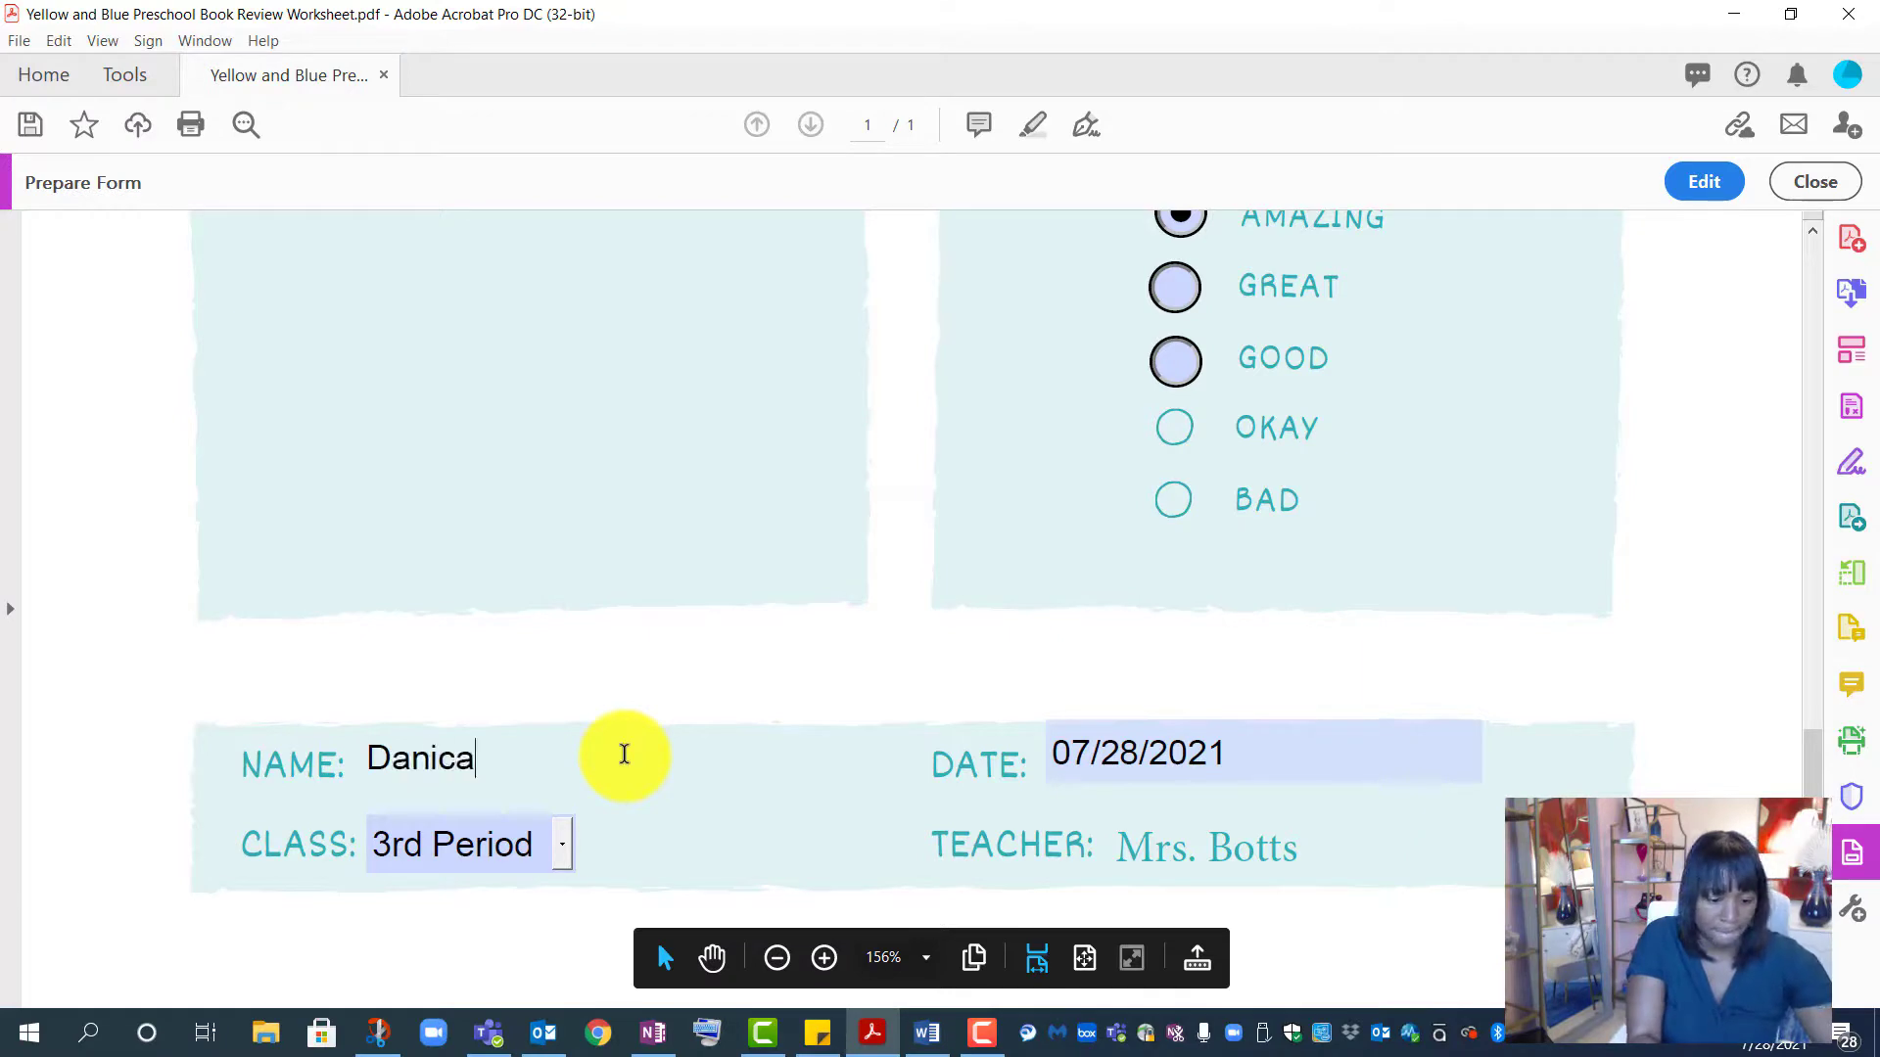
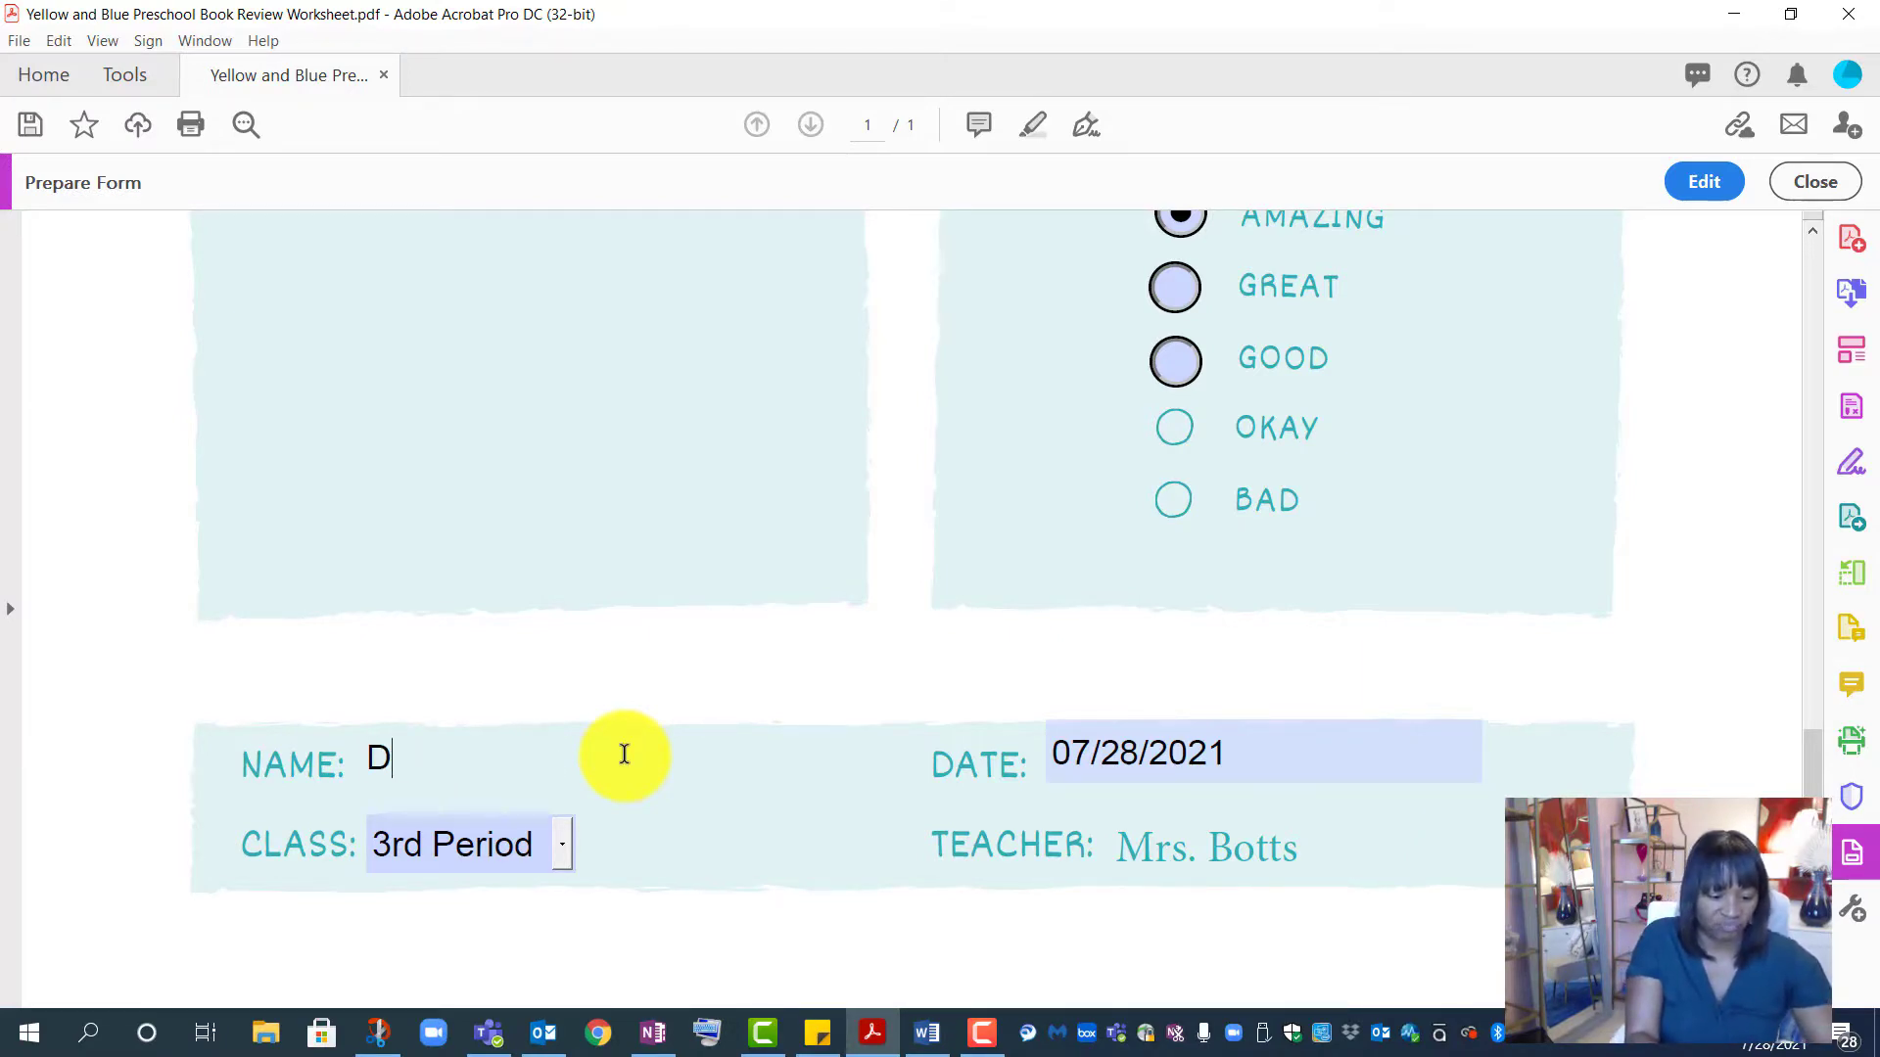
type("Jolie")
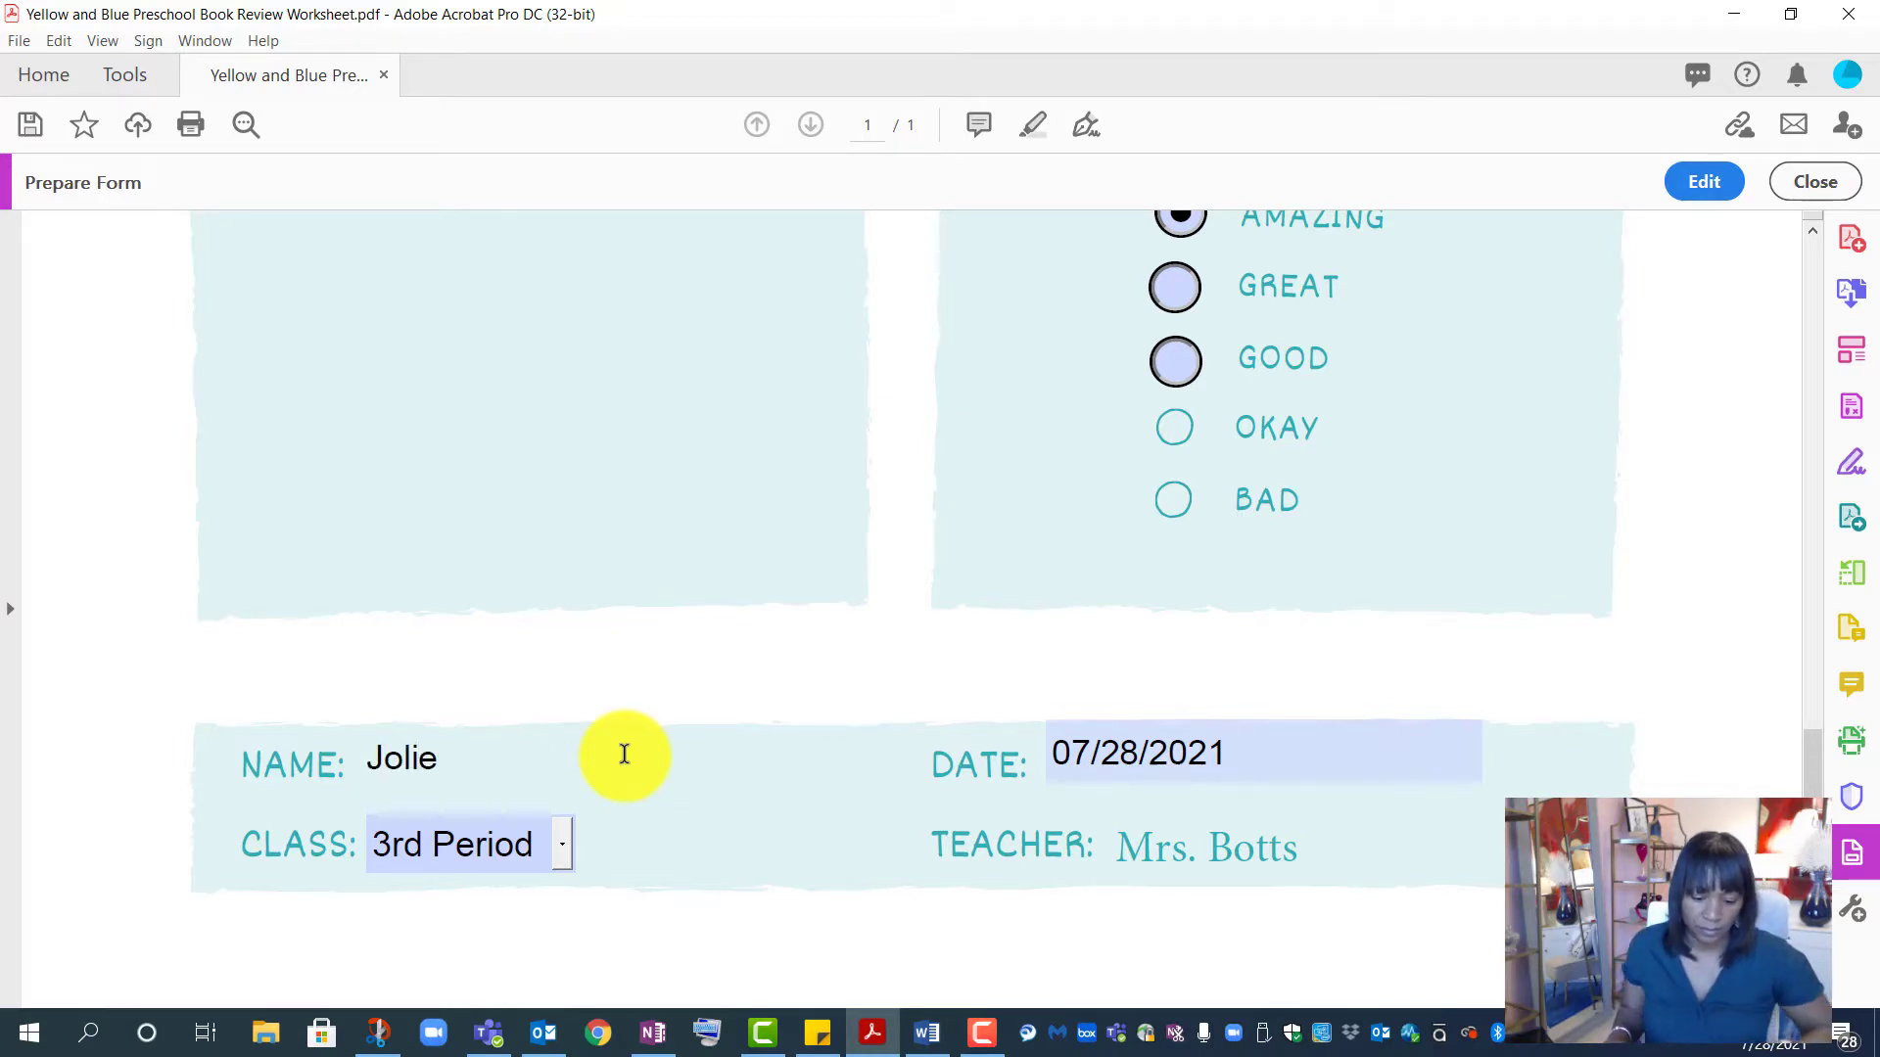